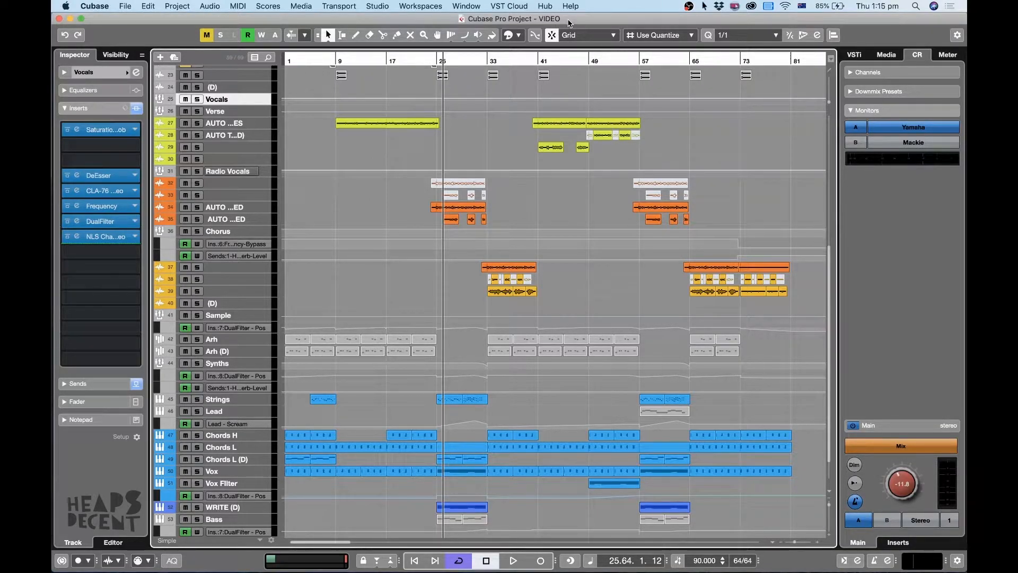
Play the whole arrangement from bar 1.
{"action": "left_click", "coordinate": [293, 62]}
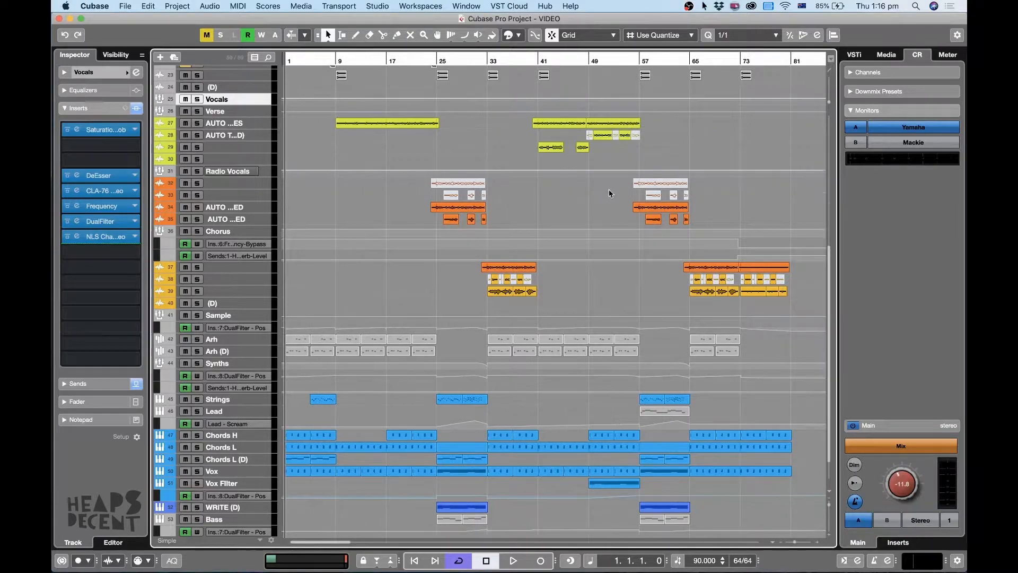
{"action": "scroll", "coordinate": [610, 194], "scroll_direction": "up", "scroll_amount": 10}
{"action": "scroll", "coordinate": [610, 194], "scroll_direction": "down", "scroll_amount": 11}
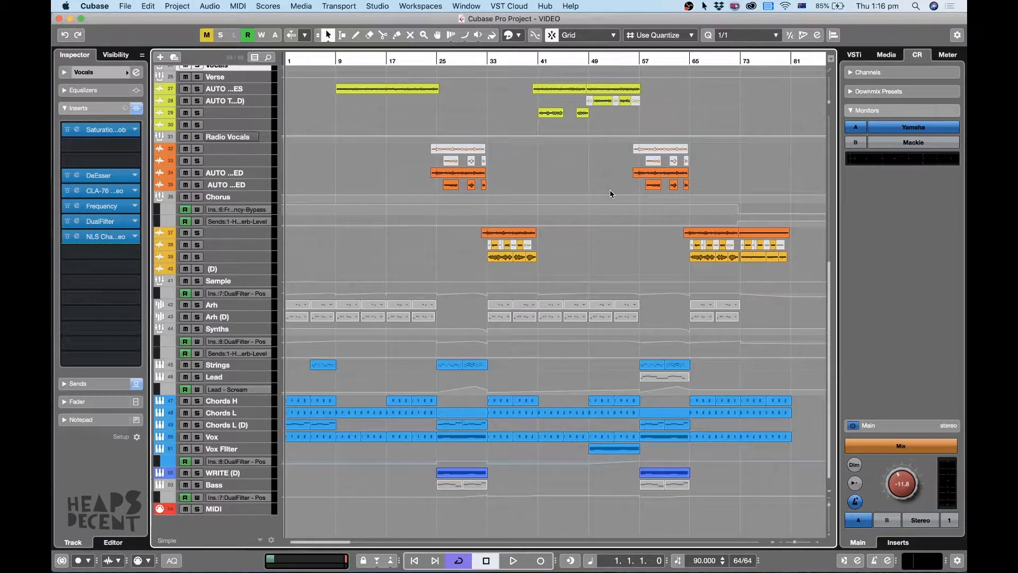
{"action": "key", "text": "space"}
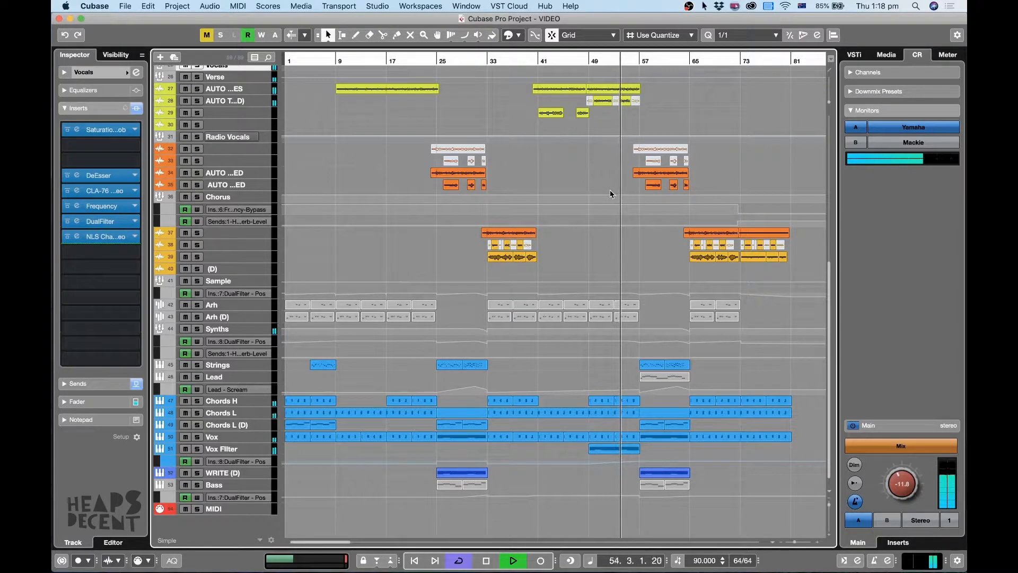
Survey all tracks and the full length of the arrangement while it plays.
{"action": "scroll", "coordinate": [611, 194], "scroll_direction": "up", "scroll_amount": 4}
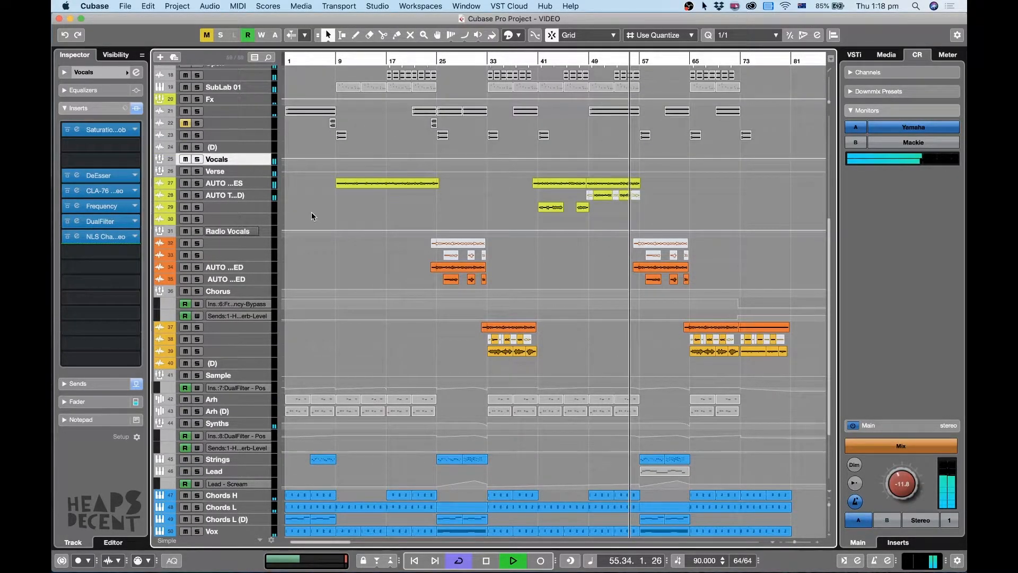
{"action": "key", "text": "shift+g"}
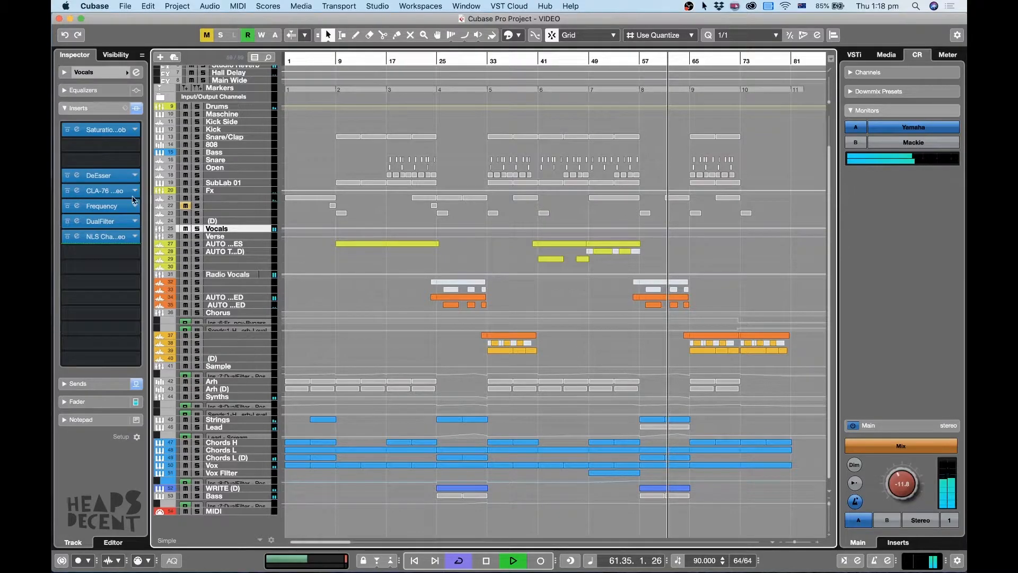
{"action": "key", "text": "super+Tab"}
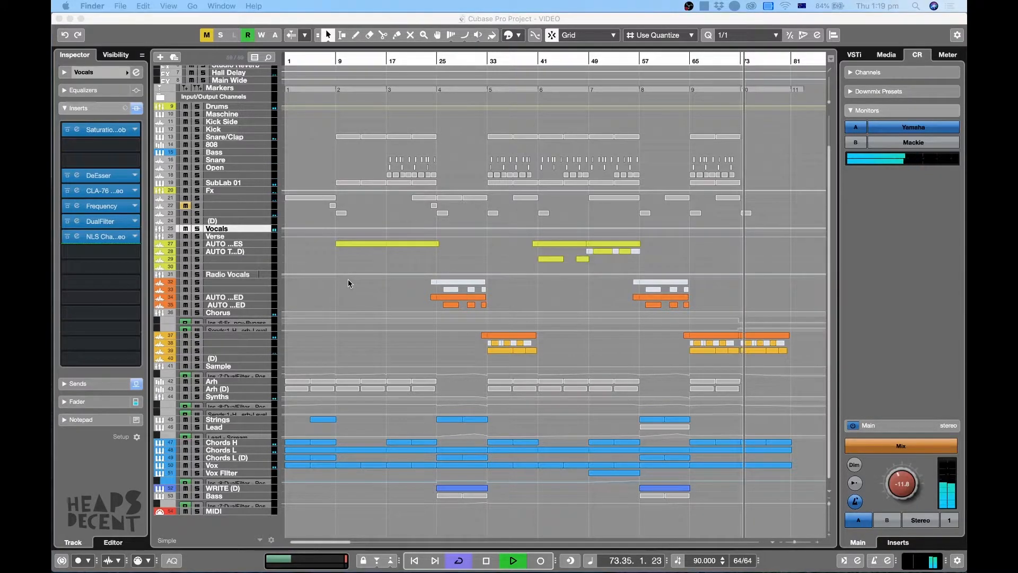
{"action": "left_click", "coordinate": [777, 164]}
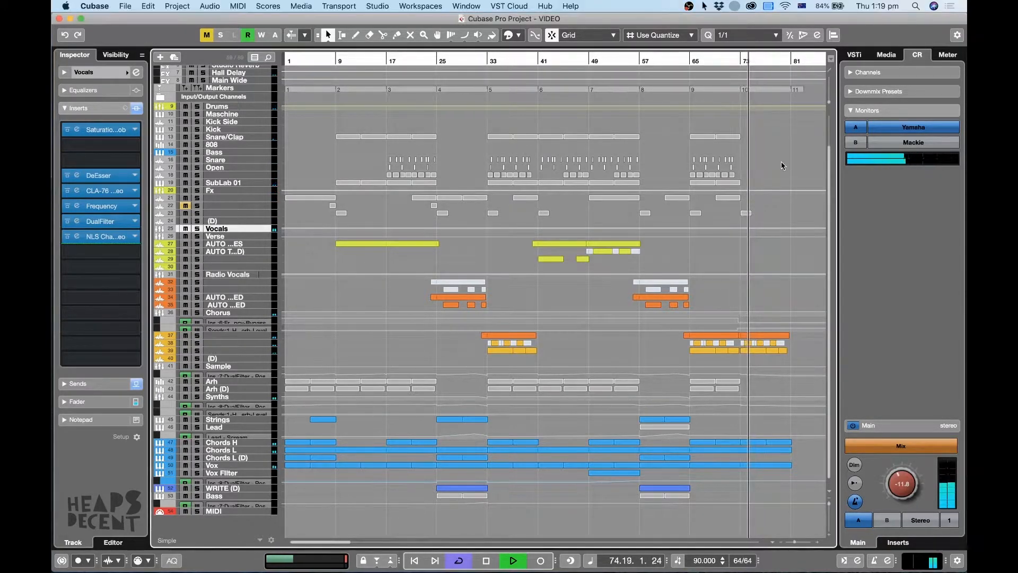
{"action": "key", "text": "g"}
{"action": "key", "text": "h"}
{"action": "key", "text": "g"}
{"action": "key", "text": "g"}
{"action": "key", "text": "g"}
{"action": "key", "text": "g"}
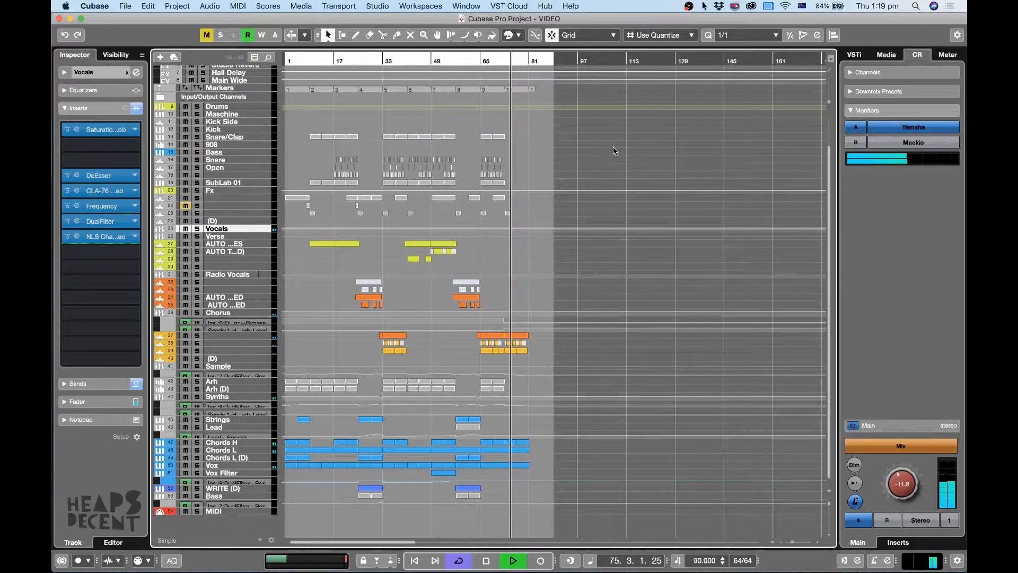
{"action": "key", "text": "1"}
{"action": "key", "text": "1"}
{"action": "key", "text": "1"}
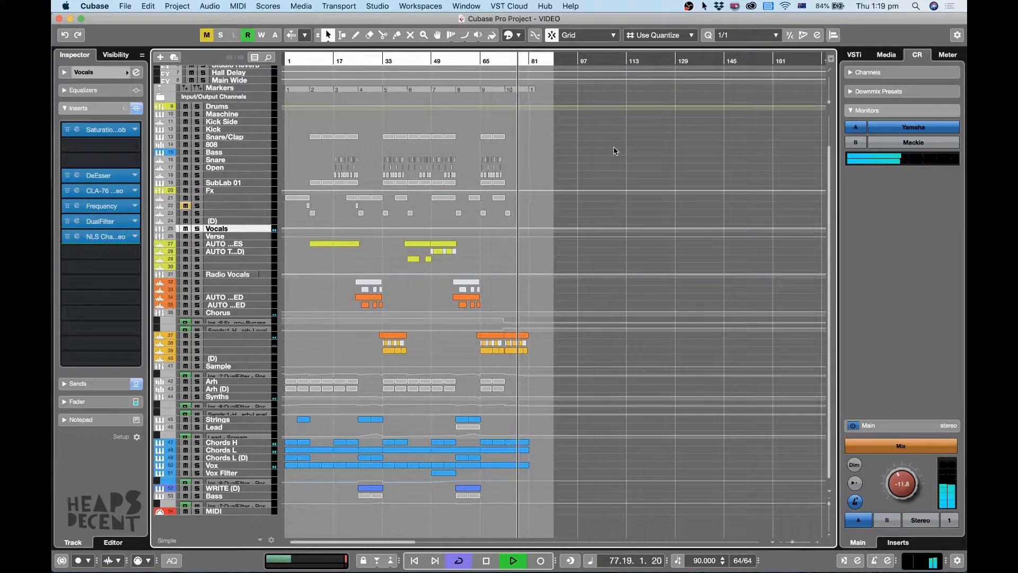
{"action": "key", "text": "1"}
{"action": "key", "text": "1"}
{"action": "key", "text": "1"}
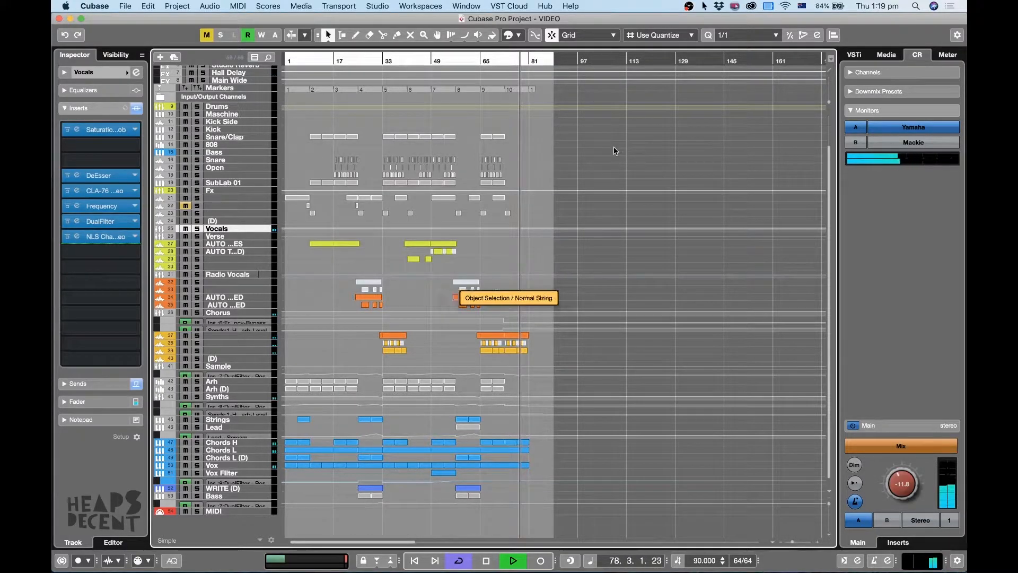
{"action": "key", "text": "1"}
{"action": "key", "text": "1"}
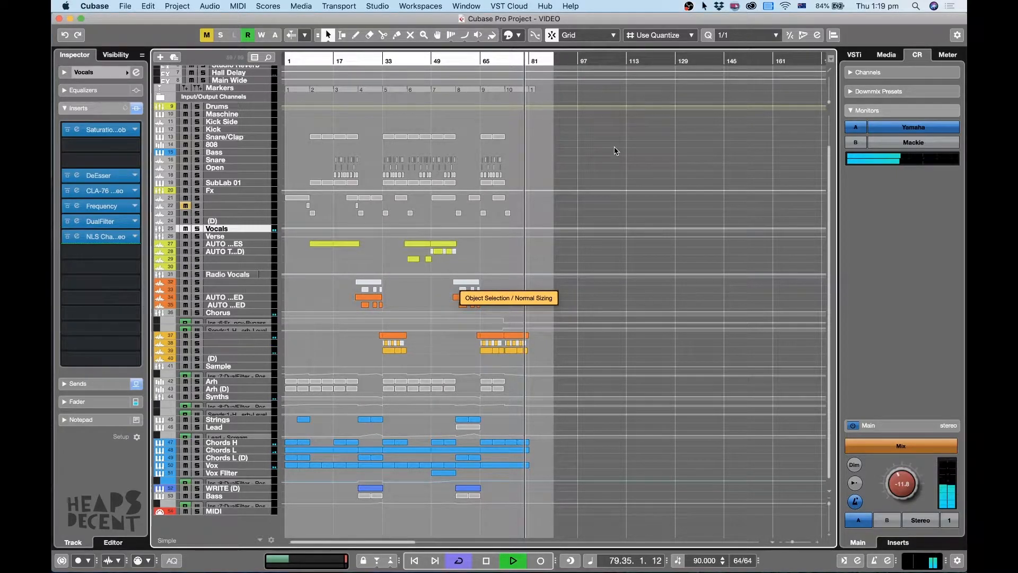
{"action": "key", "text": "1"}
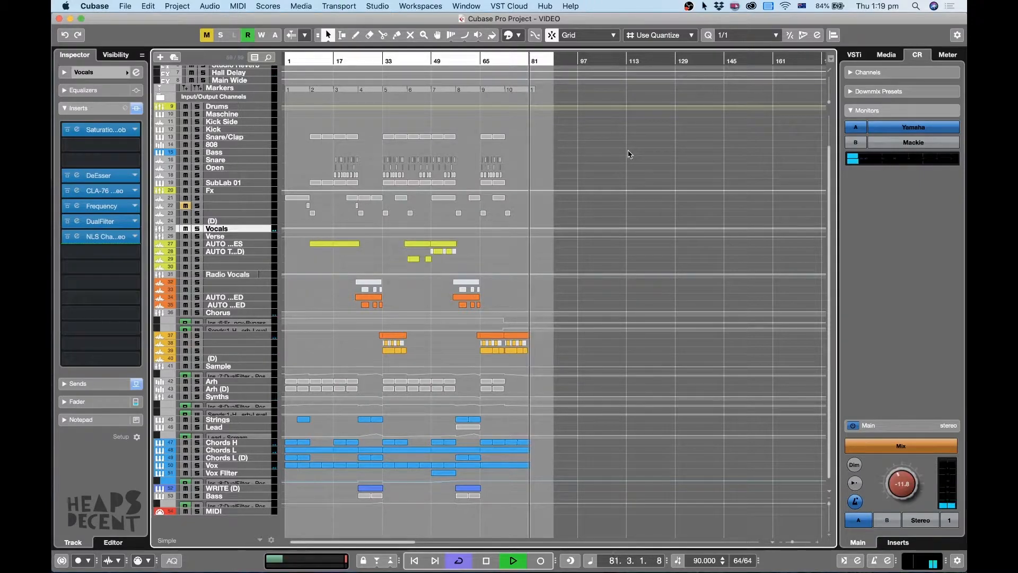
Stop playback and return the playhead to bar 1.
{"action": "key", "text": "space"}
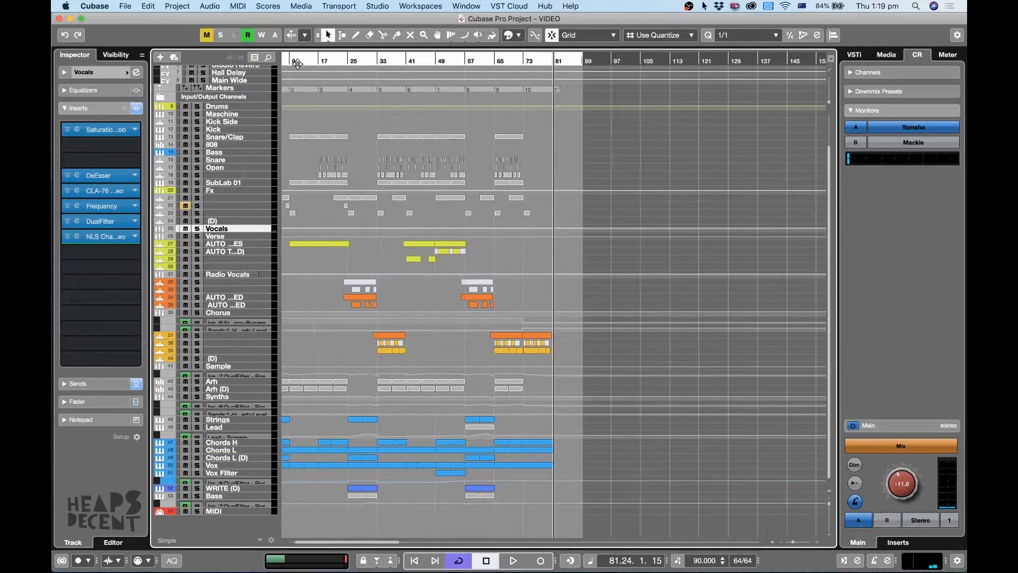
{"action": "key", "text": "h"}
{"action": "key", "text": "h"}
{"action": "key", "text": "h"}
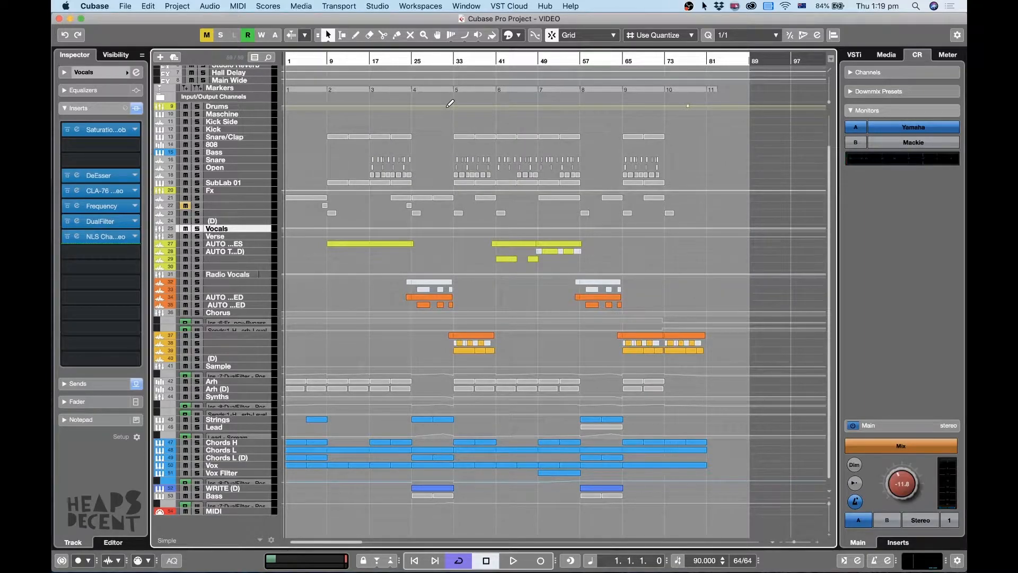
{"action": "key", "text": "h"}
{"action": "key", "text": "h"}
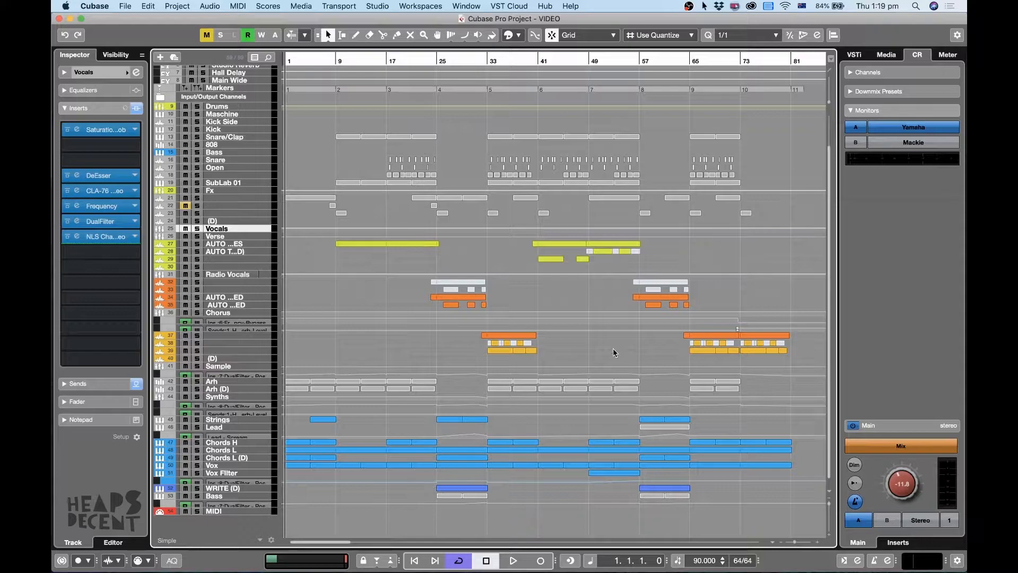
Select the vocal tracks from Vocals down through Radio Vocals and enlarge their rows.
{"action": "key", "text": "1"}
{"action": "key", "text": "shift+h"}
{"action": "key", "text": "shift+h"}
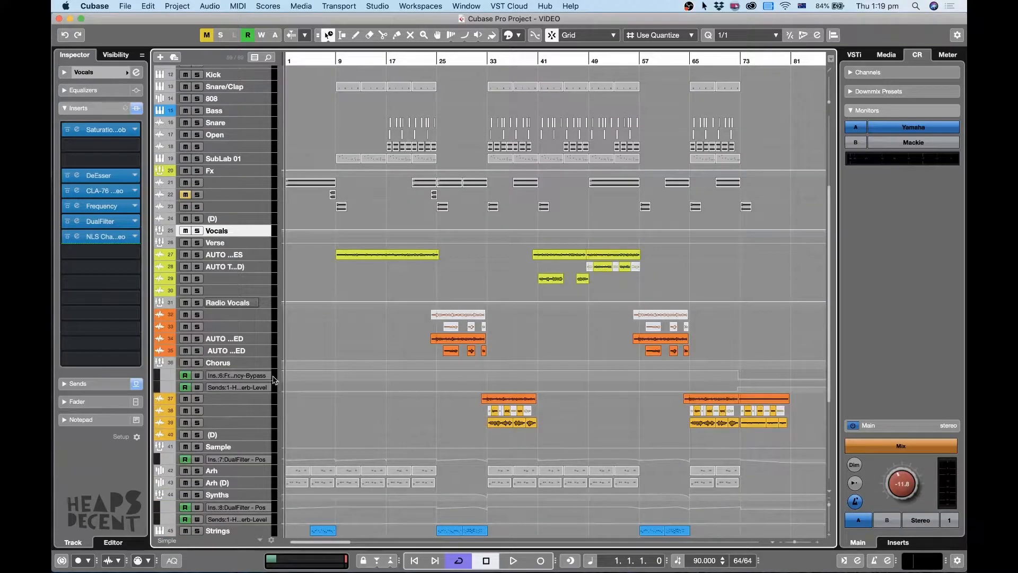
{"action": "left_click", "coordinate": [255, 355], "text": "shift"}
{"action": "key", "text": "alt+Down"}
{"action": "key", "text": "alt+Down"}
{"action": "key", "text": "alt+Down"}
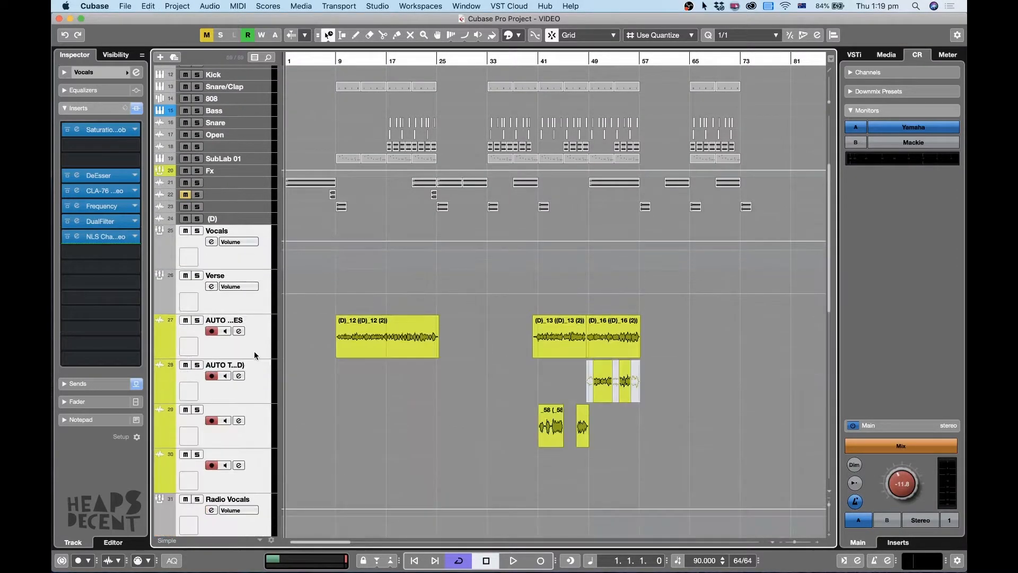
{"action": "scroll", "coordinate": [308, 366], "scroll_direction": "down", "scroll_amount": 10}
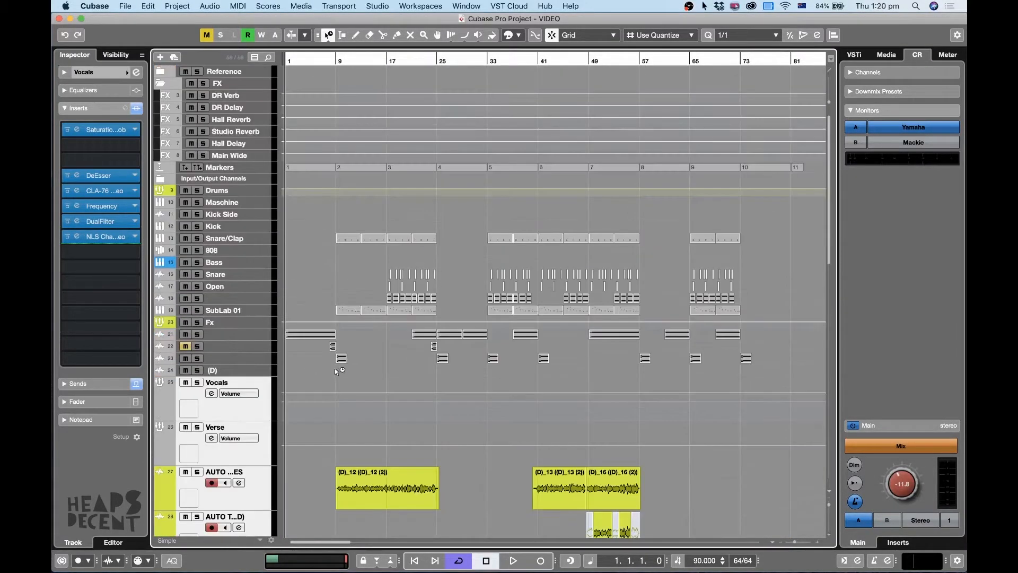
{"action": "scroll", "coordinate": [335, 368], "scroll_direction": "down", "scroll_amount": 2}
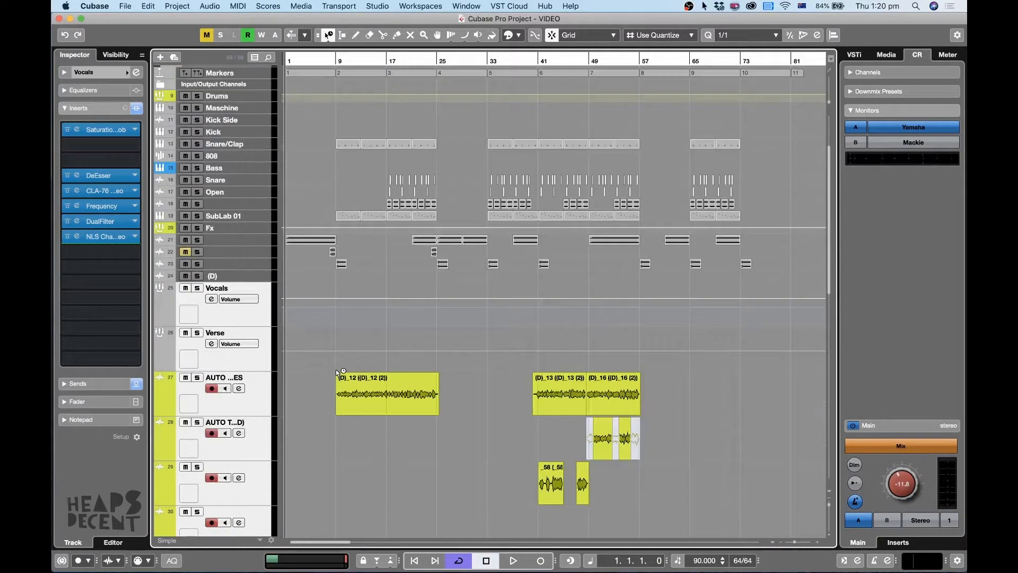
Solo the AUTO TUNES track and position the playhead at bar 9.
{"action": "left_click", "coordinate": [385, 414]}
{"action": "key", "text": "h"}
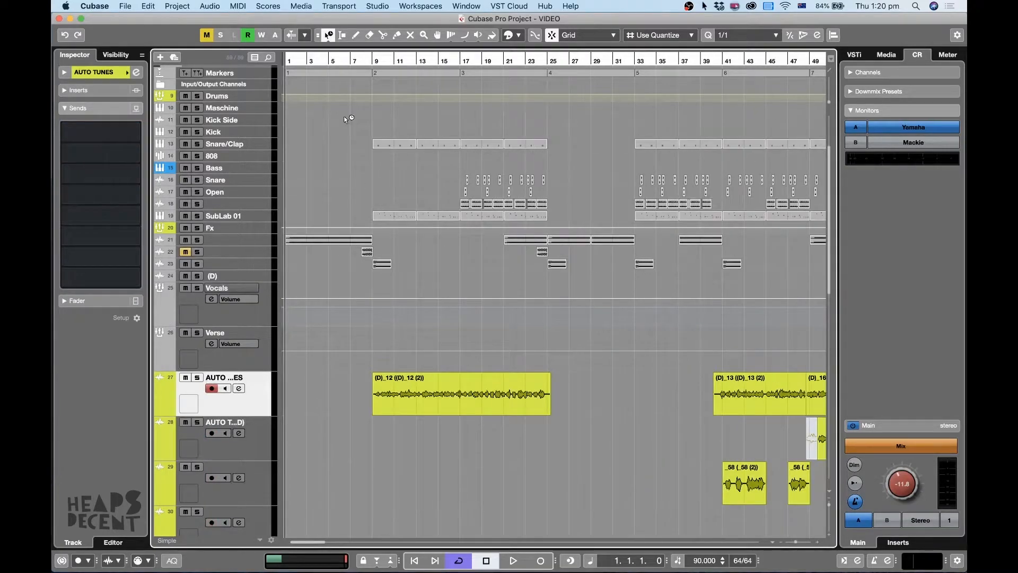
{"action": "left_click", "coordinate": [377, 64]}
{"action": "key", "text": "s"}
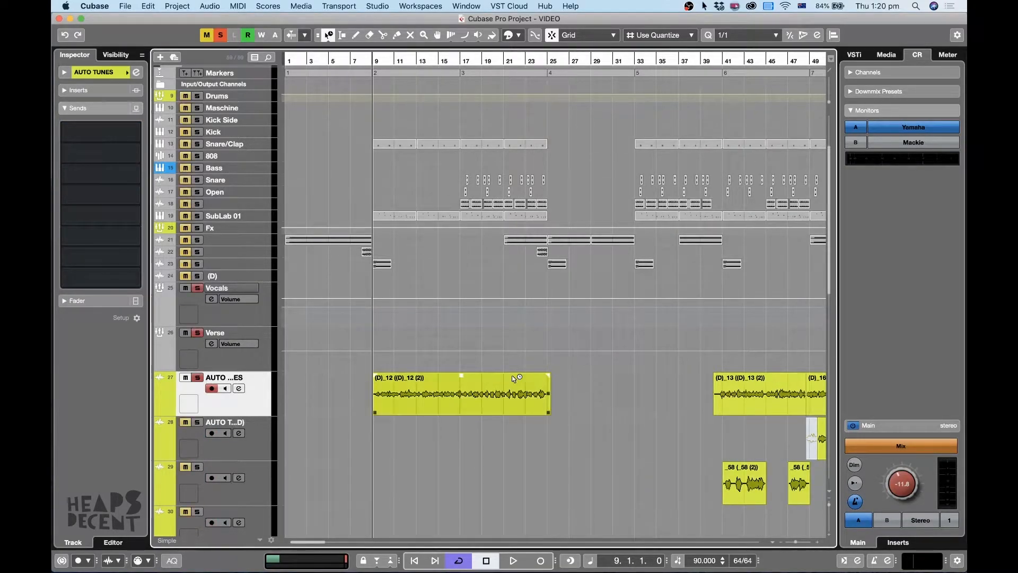
Enlarge the AUTO TUNES track and audition the opening of its first vocal clip.
{"action": "key", "text": "z"}
{"action": "key", "text": "space"}
{"action": "scroll", "coordinate": [555, 373], "scroll_direction": "down", "scroll_amount": 3}
{"action": "key", "text": "h"}
{"action": "key", "text": "g"}
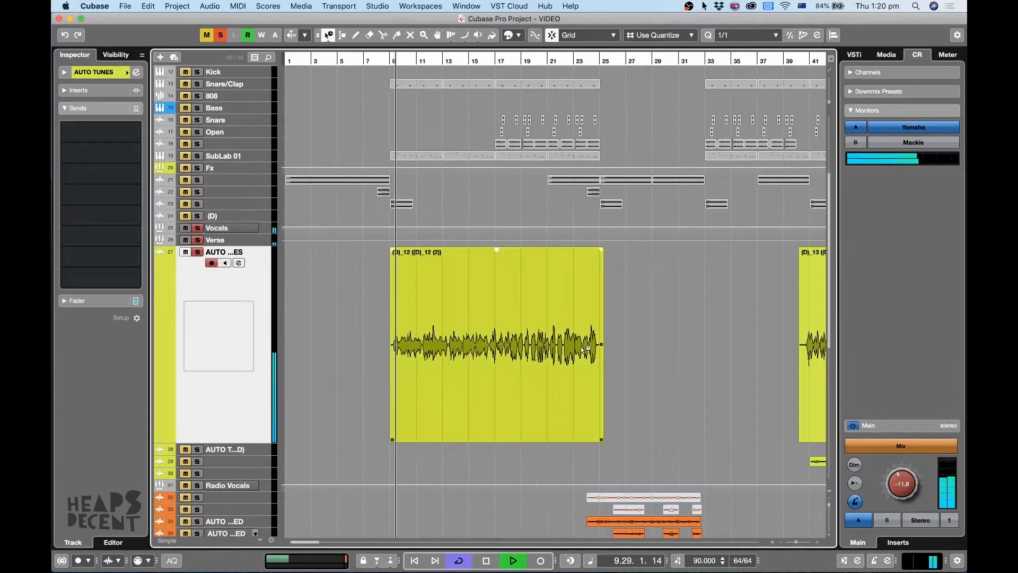
{"action": "key", "text": "1"}
{"action": "key", "text": "1"}
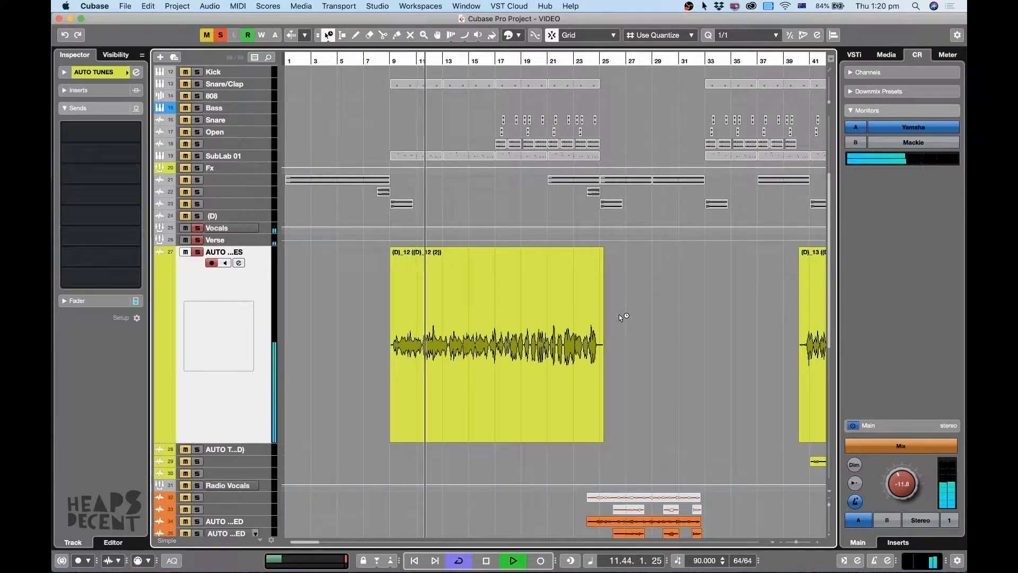
{"action": "key", "text": "space"}
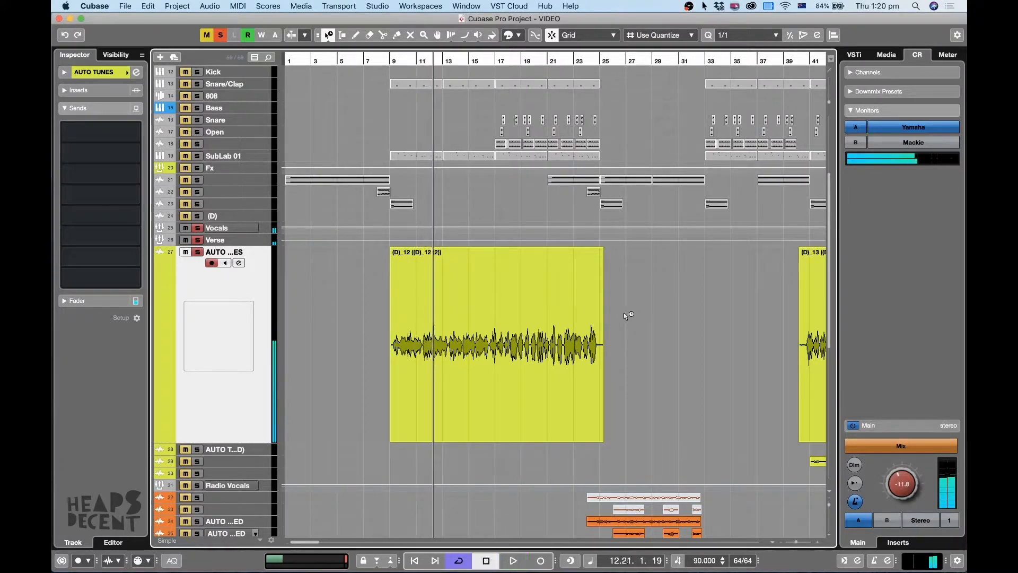
Open the first AUTO TUNES vocal clip, (D)_12, in the sample editor.
{"action": "key", "text": "g"}
{"action": "key", "text": "h"}
{"action": "key", "text": "g"}
{"action": "key", "text": "g"}
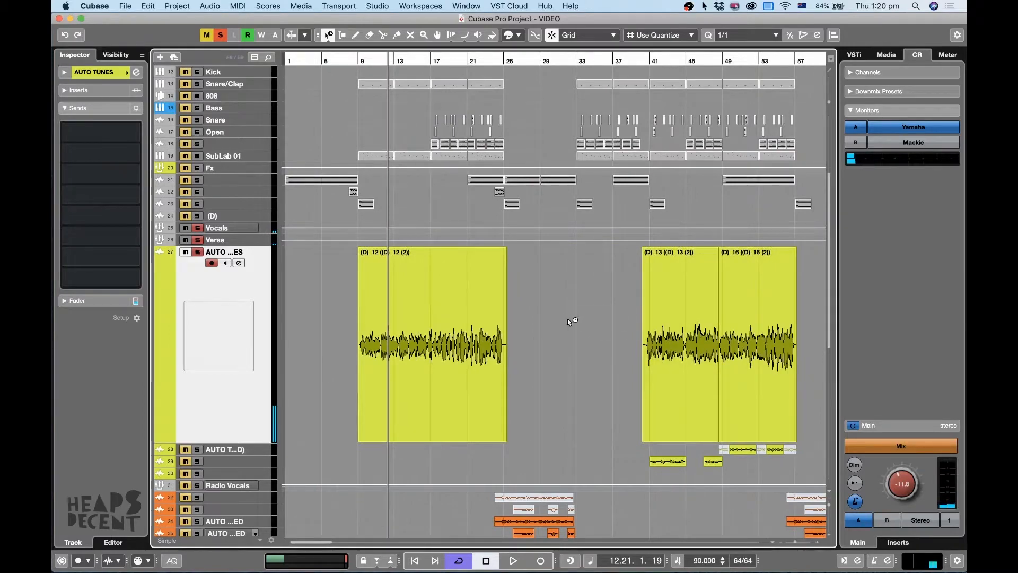
{"action": "double_click", "coordinate": [438, 297]}
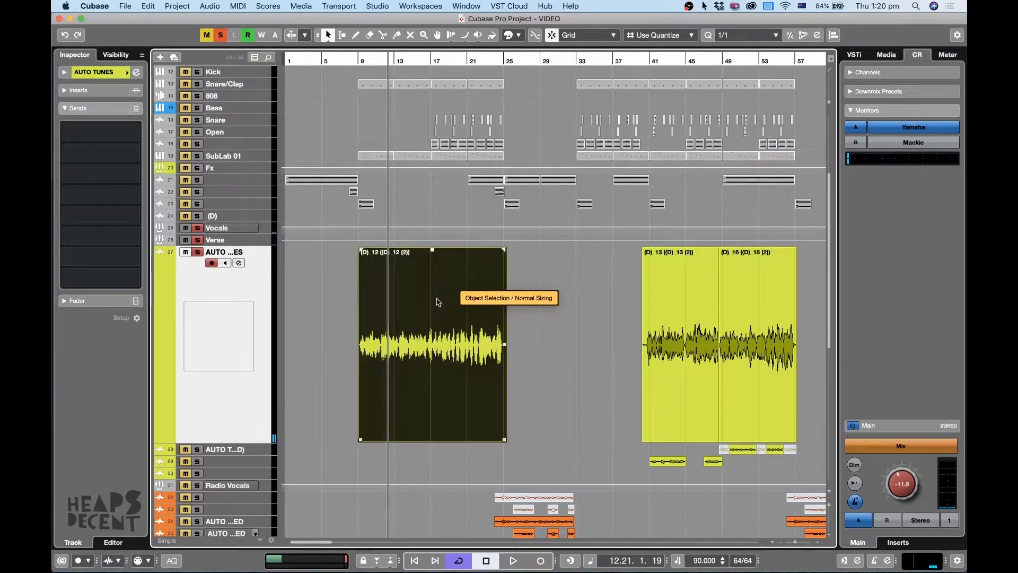
{"action": "key", "text": "h"}
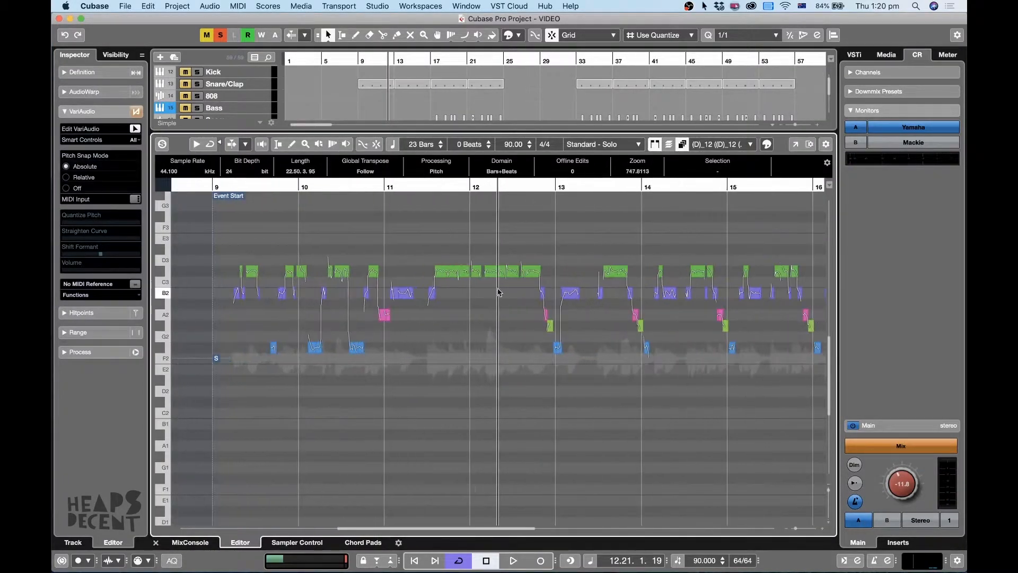
Examine the VariAudio pitch segments along the whole vocal clip.
{"action": "left_click", "coordinate": [205, 188]}
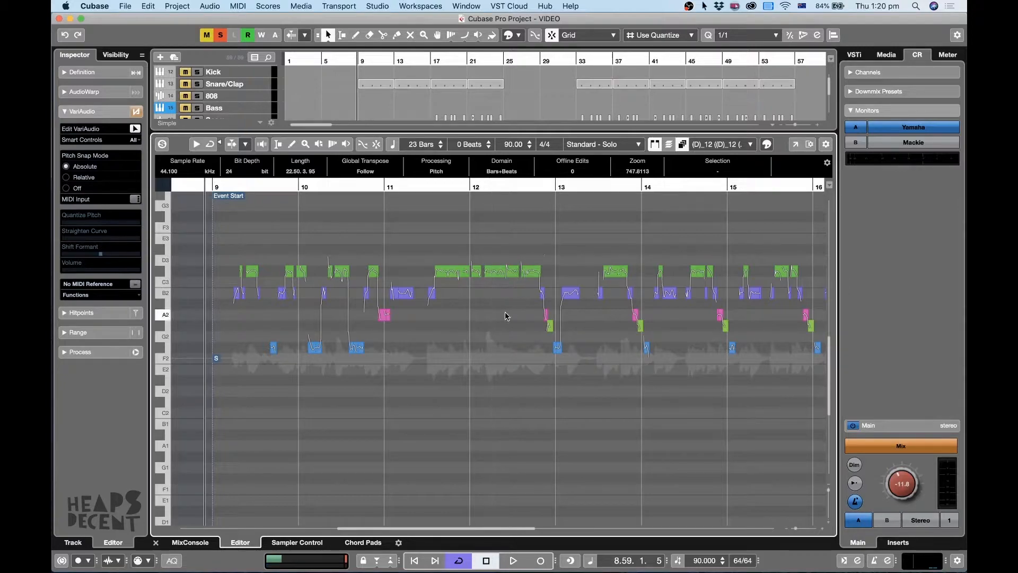
{"action": "scroll", "coordinate": [505, 270], "scroll_direction": "down", "scroll_amount": 2}
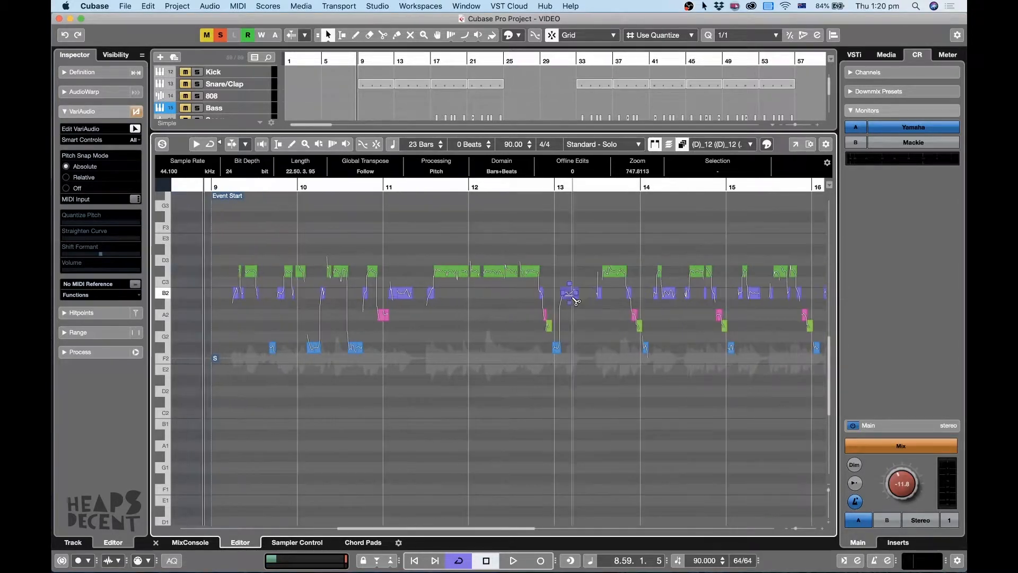
{"action": "key", "text": "1"}
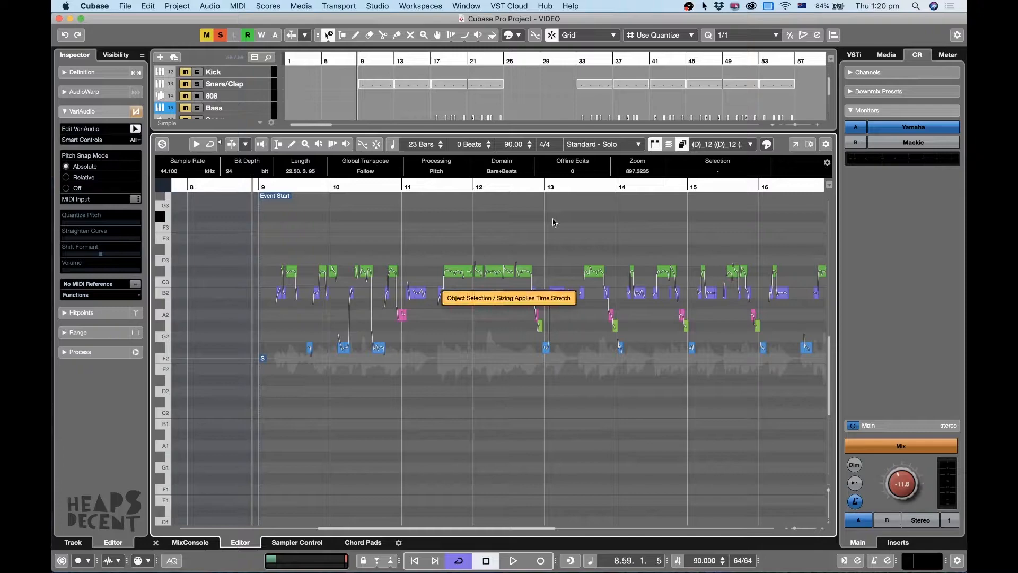
{"action": "key", "text": "h"}
{"action": "key", "text": "g"}
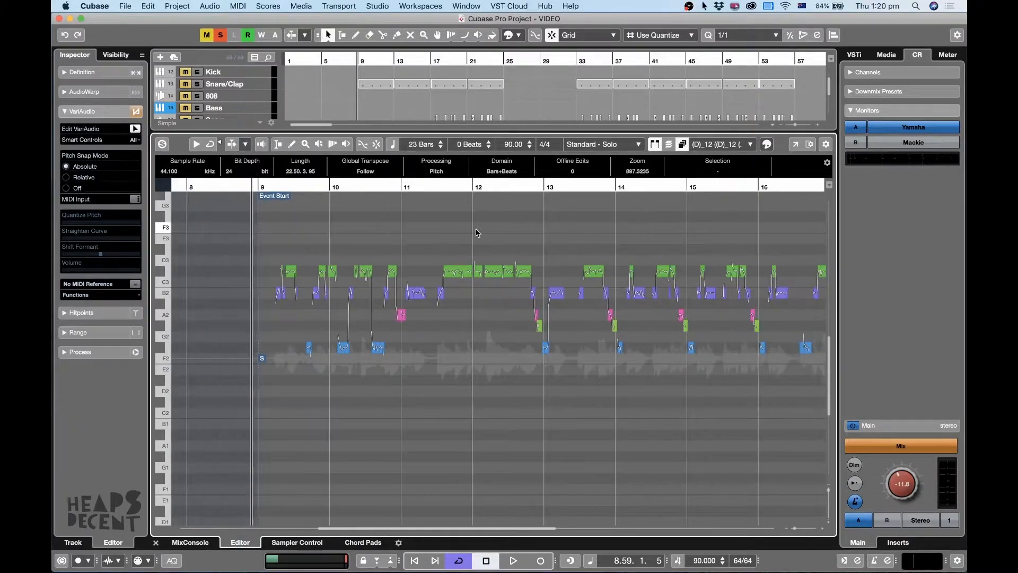
{"action": "key", "text": "g"}
{"action": "key", "text": "h"}
{"action": "key", "text": "h"}
{"action": "scroll", "coordinate": [502, 235], "scroll_direction": "right", "scroll_amount": 8}
{"action": "key", "text": "g"}
{"action": "key", "text": "g"}
{"action": "key", "text": "g"}
{"action": "key", "text": "g"}
{"action": "key", "text": "g"}
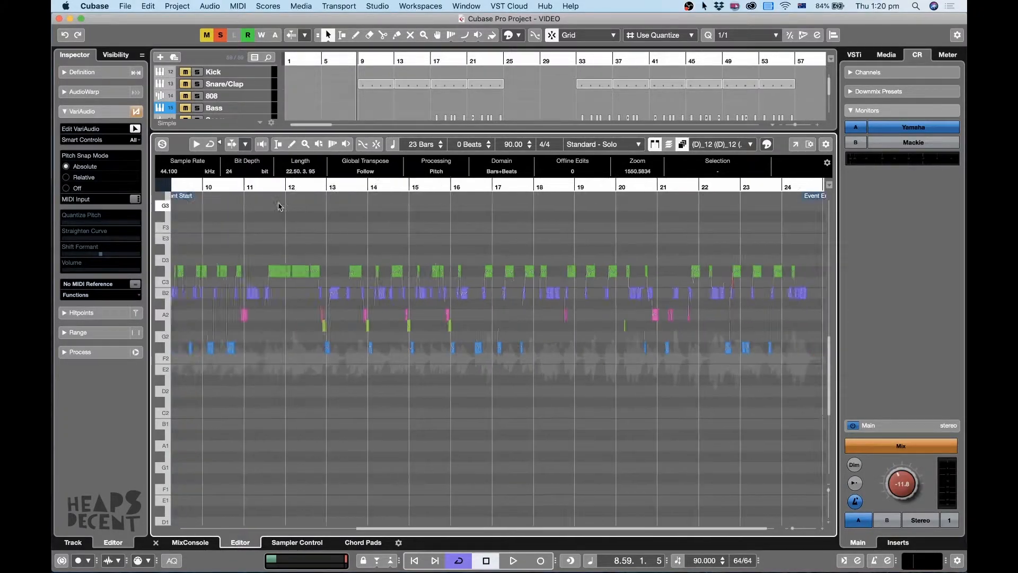
Audition the soloed vocal clip from its start at bar 9 in the sample editor.
{"action": "left_click", "coordinate": [265, 186]}
{"action": "key", "text": "h"}
{"action": "key", "text": "h"}
{"action": "key", "text": "h"}
{"action": "key", "text": "h"}
{"action": "key", "text": "h"}
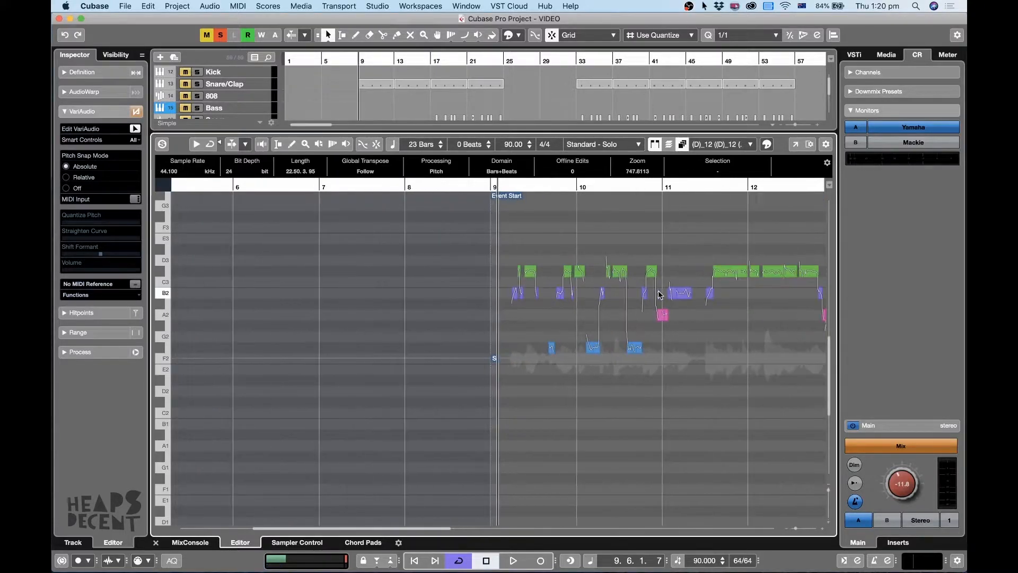
{"action": "key", "text": "g"}
{"action": "key", "text": "space"}
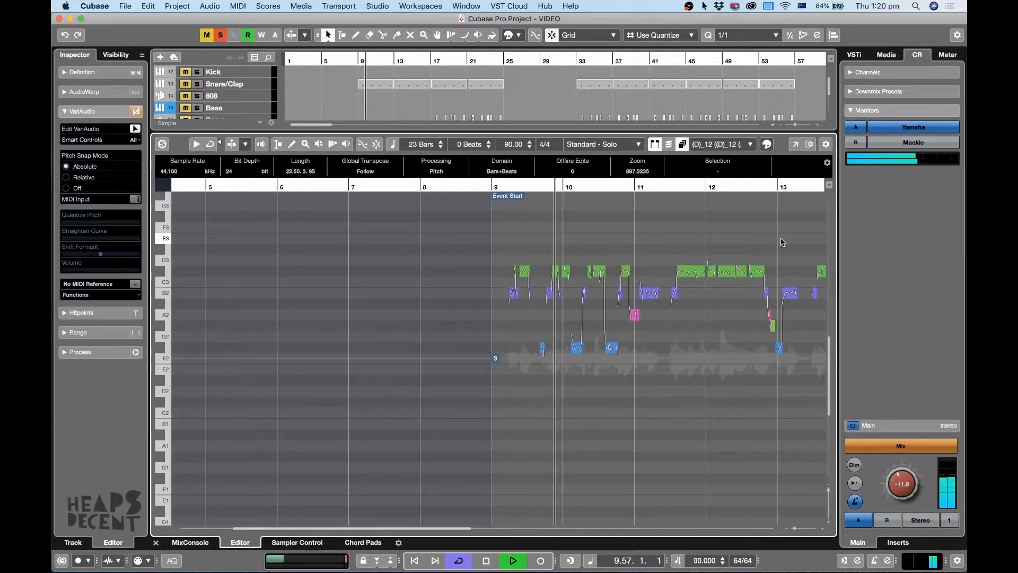
{"action": "key", "text": "g"}
{"action": "key", "text": "space"}
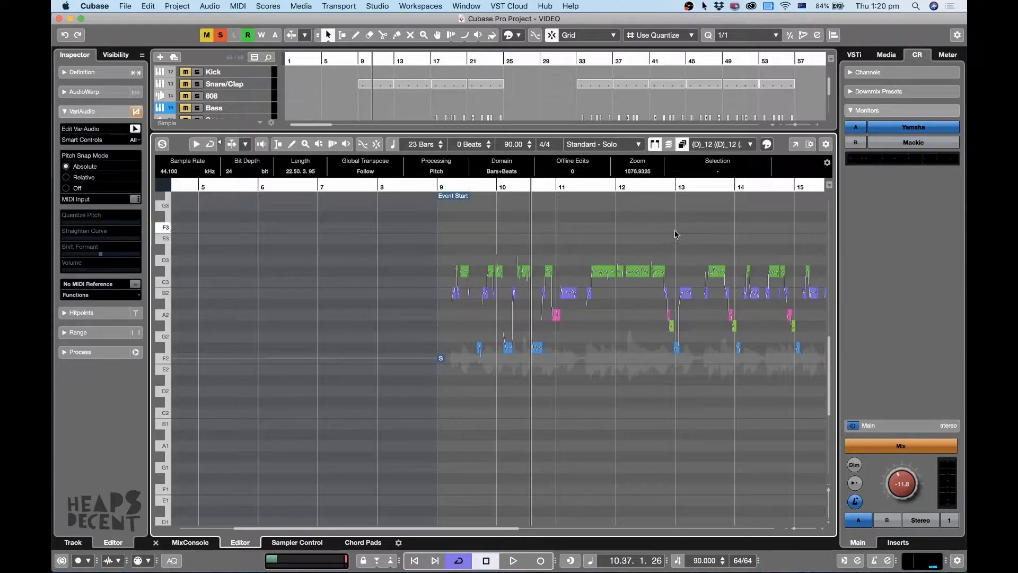
Try a 100% Straighten Curve on the vocal segments in bars 9 to 14, and undo it after listening.
{"action": "left_click_drag", "start_coordinate": [747, 222], "coordinate": [419, 406]}
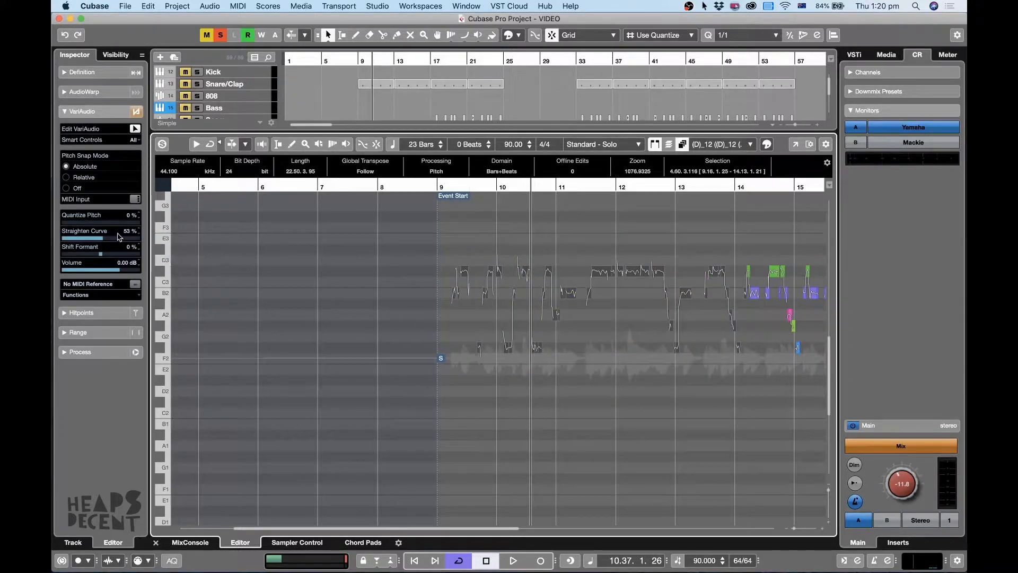
{"action": "left_click_drag", "start_coordinate": [111, 242], "coordinate": [141, 241]}
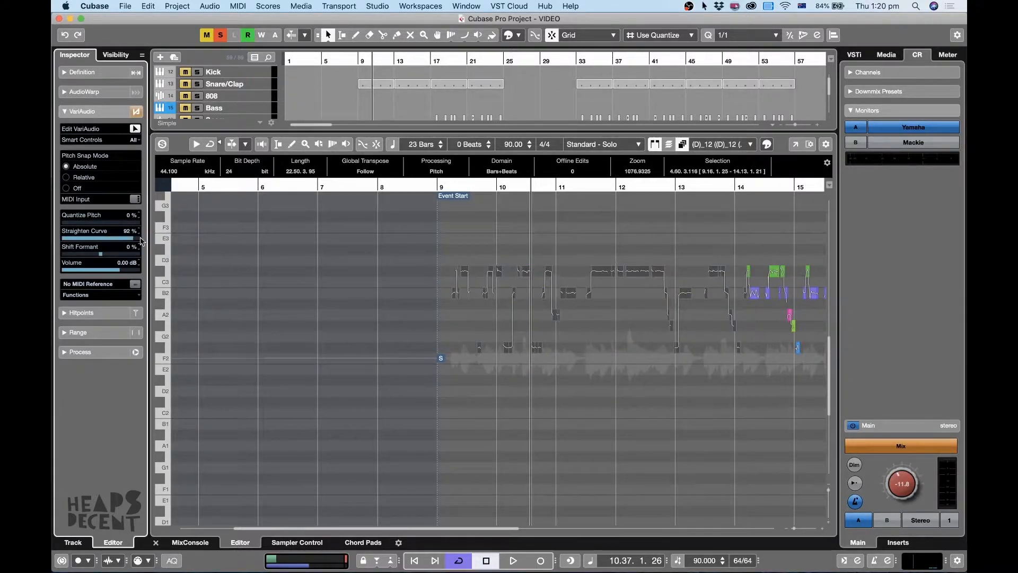
{"action": "left_click", "coordinate": [443, 189]}
{"action": "key", "text": "space"}
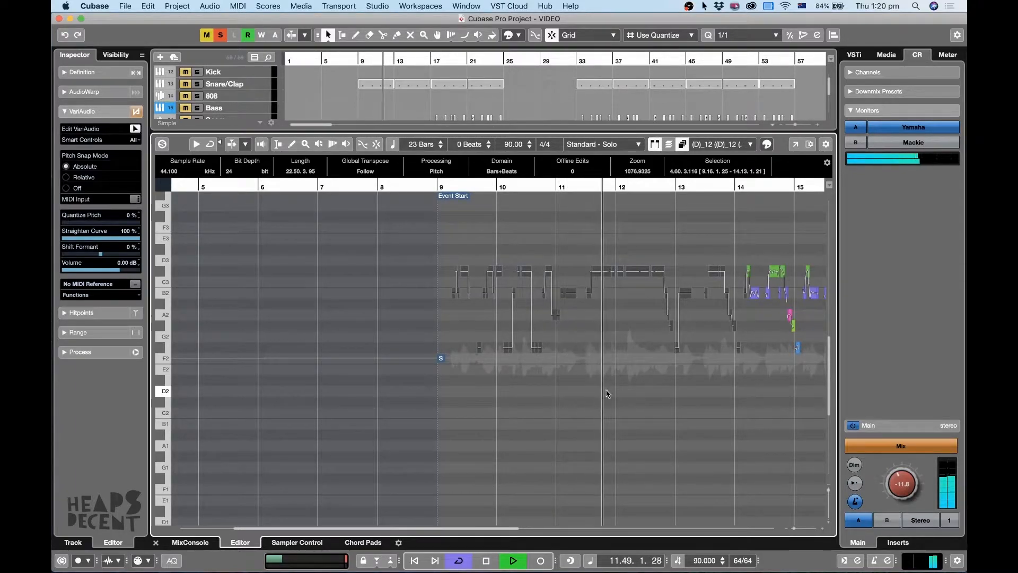
{"action": "key", "text": "space"}
{"action": "key", "text": "super+z"}
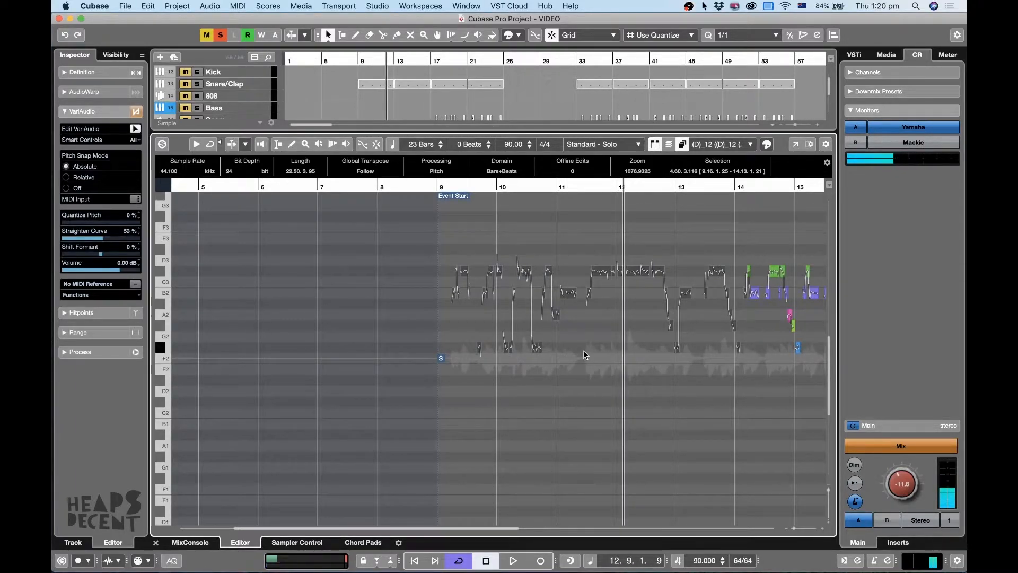
Audition the vocal clip from bar 9 in the sample editor and deselect its pitch segments.
{"action": "key", "text": "g"}
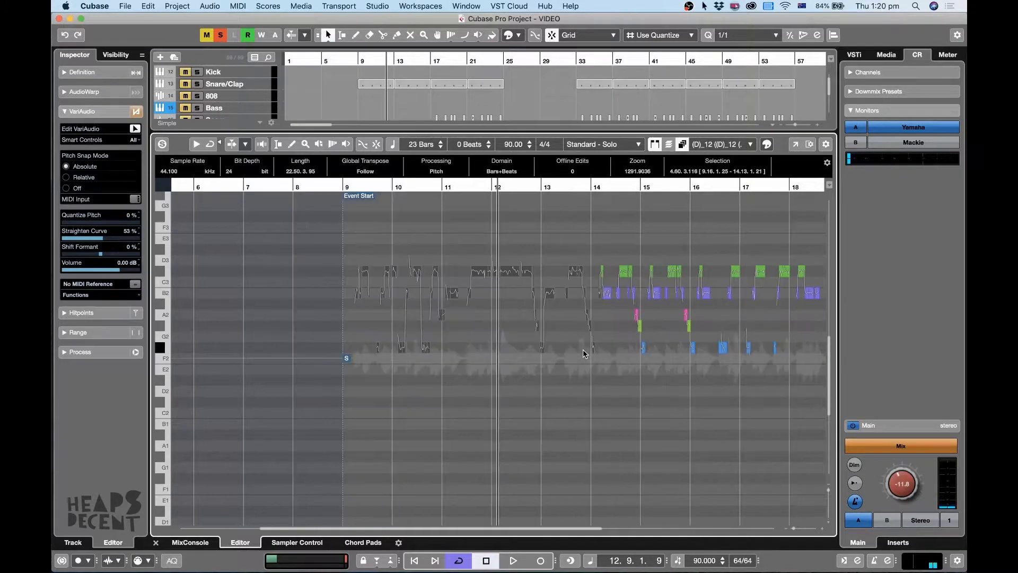
{"action": "key", "text": "h"}
{"action": "key", "text": "h"}
{"action": "key", "text": "h"}
{"action": "key", "text": "g"}
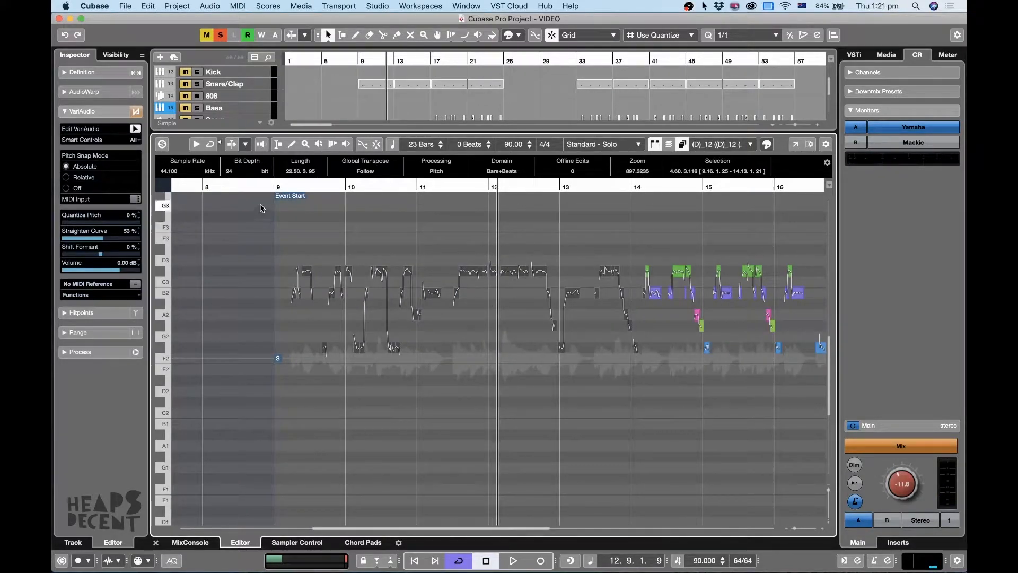
{"action": "left_click", "coordinate": [270, 186]}
{"action": "key", "text": "space"}
{"action": "key", "text": "g"}
{"action": "key", "text": "g"}
{"action": "key", "text": "g"}
{"action": "key", "text": "g"}
{"action": "key", "text": "g"}
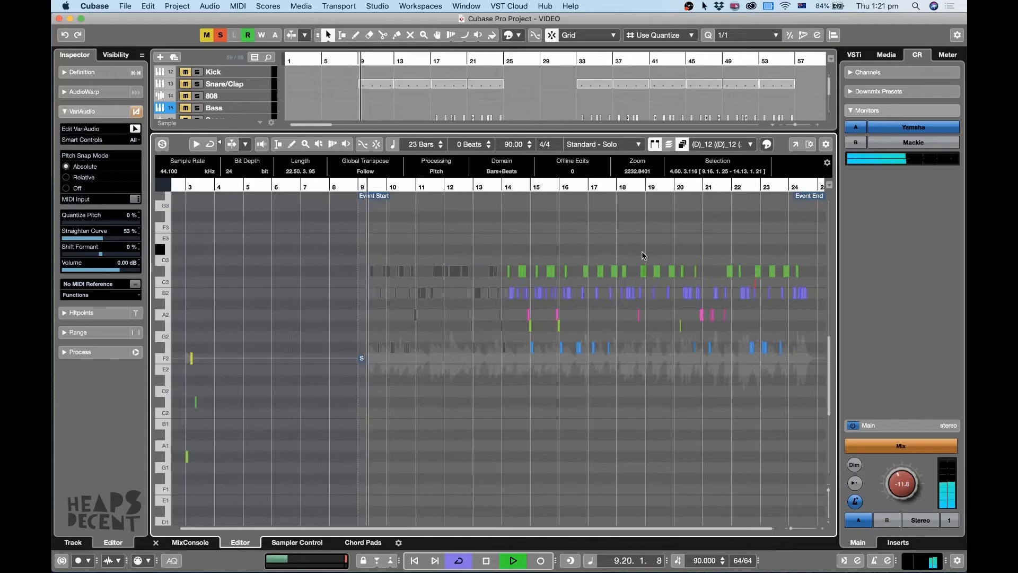
{"action": "key", "text": "h"}
{"action": "key", "text": "h"}
{"action": "key", "text": "h"}
{"action": "key", "text": "h"}
{"action": "key", "text": "h"}
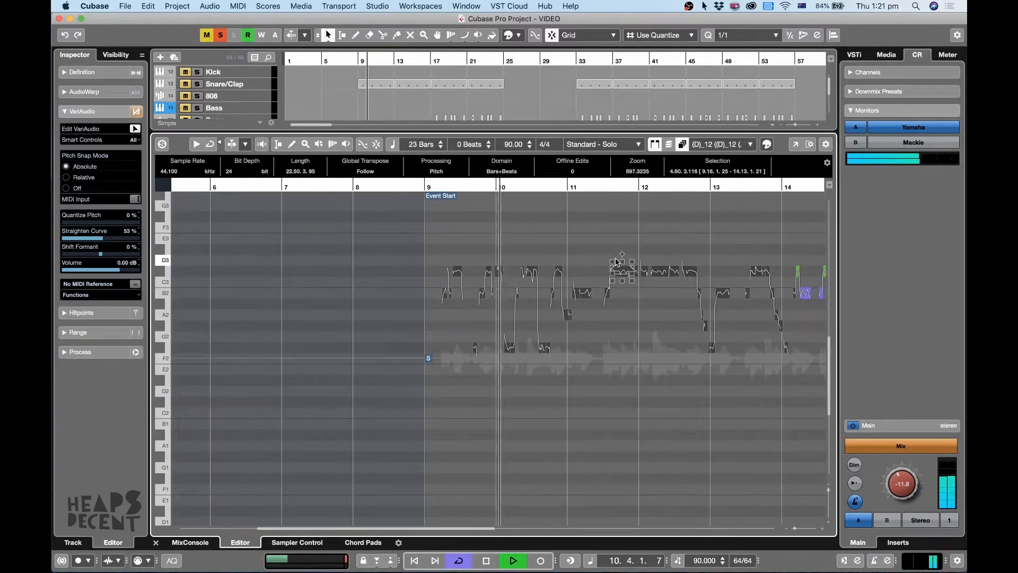
{"action": "key", "text": "g"}
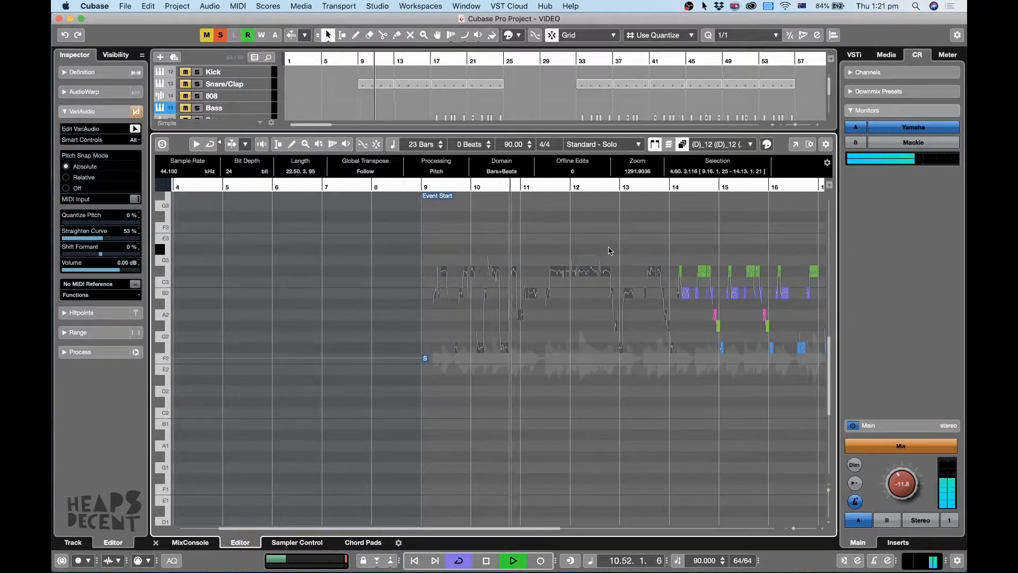
{"action": "left_click", "coordinate": [608, 250]}
{"action": "key", "text": "h"}
{"action": "key", "text": "h"}
{"action": "key", "text": "space"}
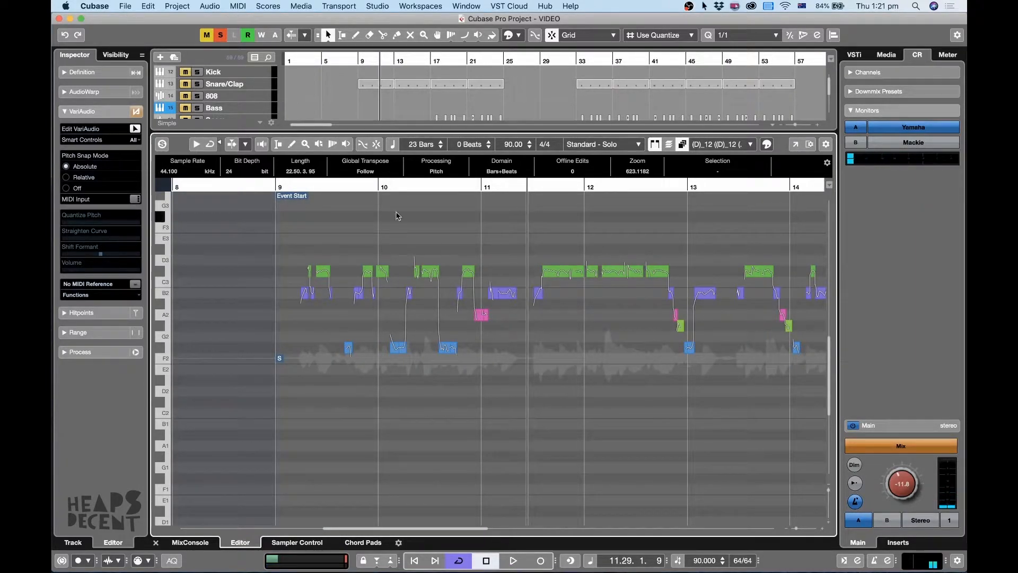
{"action": "left_click_drag", "start_coordinate": [299, 187], "coordinate": [516, 183]}
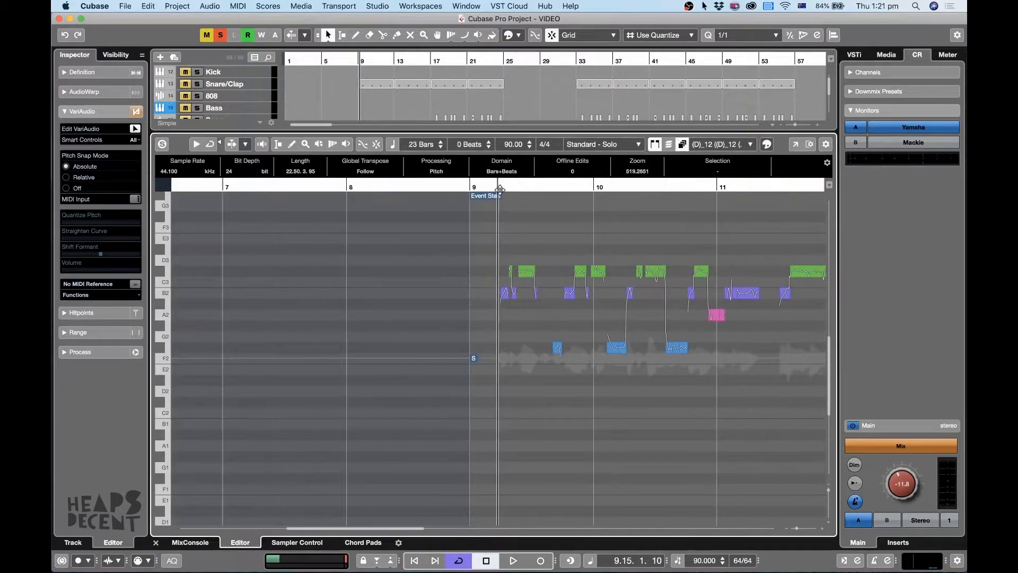
{"action": "key", "text": "h"}
{"action": "key", "text": "g"}
{"action": "key", "text": "g"}
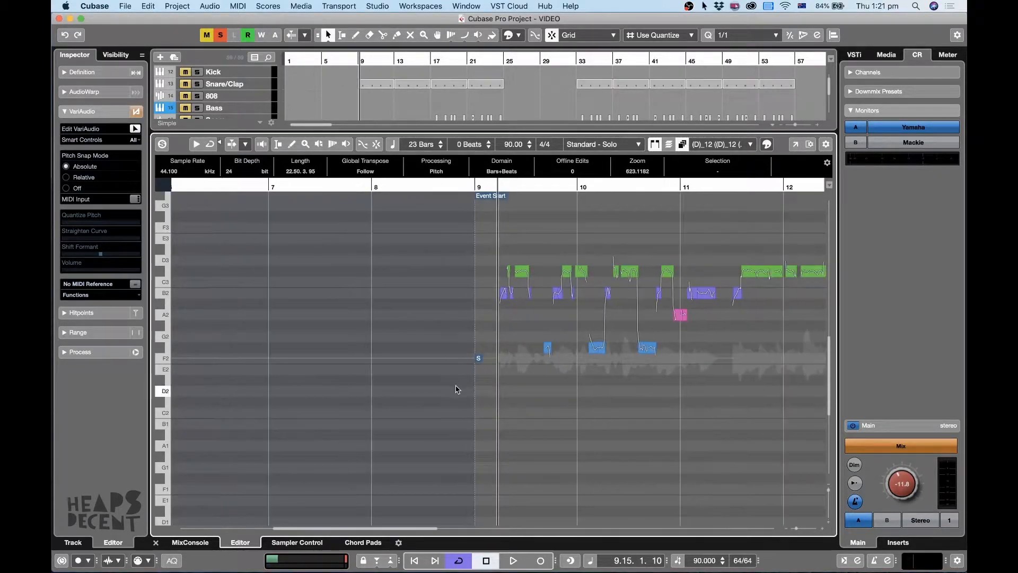
{"action": "key", "text": "h"}
{"action": "key", "text": "g"}
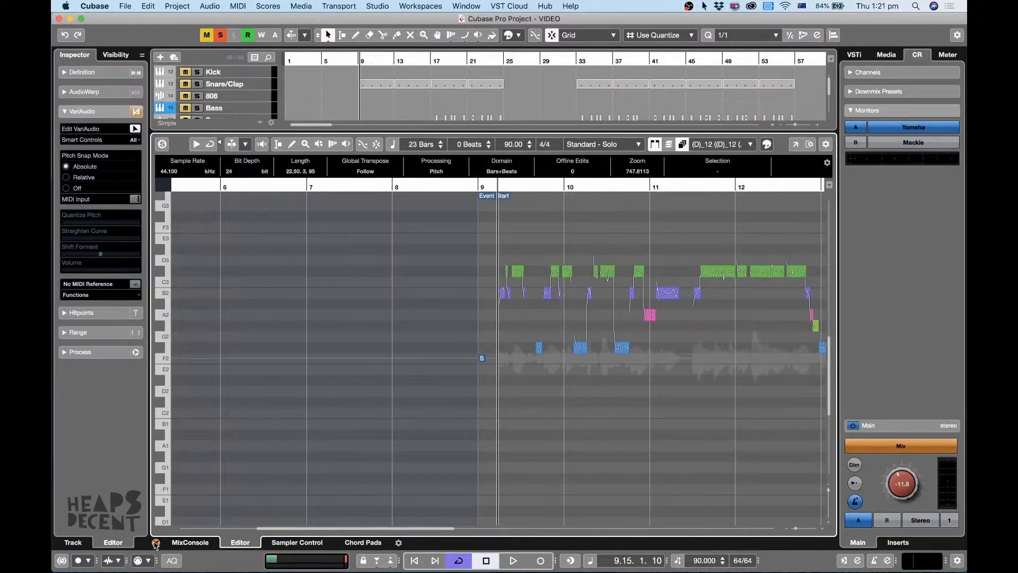
Close the sample editor and select the Vocals group track to show its insert effects.
{"action": "left_click", "coordinate": [156, 544]}
{"action": "key", "text": "h"}
{"action": "key", "text": "h"}
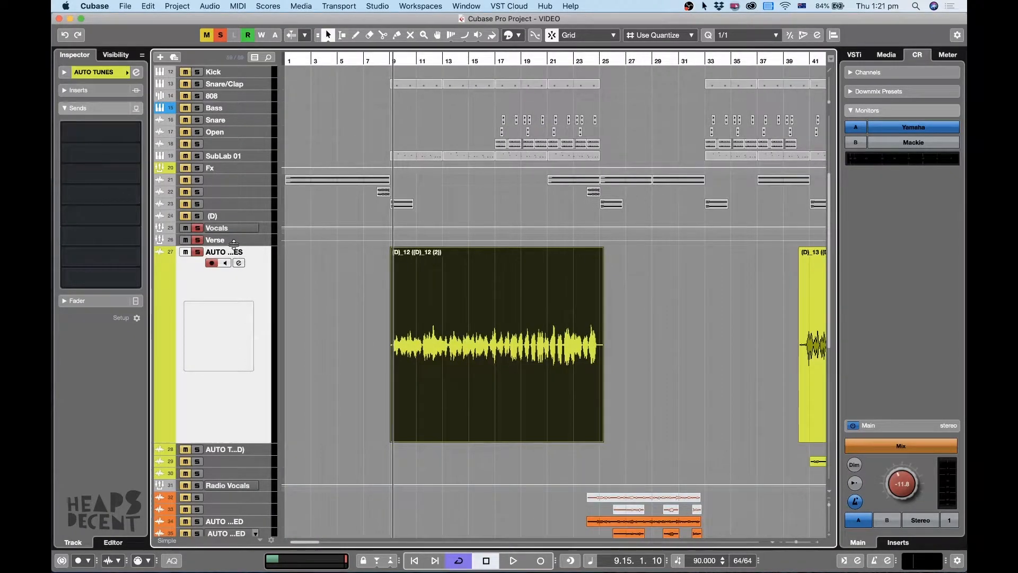
{"action": "left_click", "coordinate": [236, 229]}
{"action": "left_click", "coordinate": [231, 313]}
{"action": "left_click", "coordinate": [245, 233]}
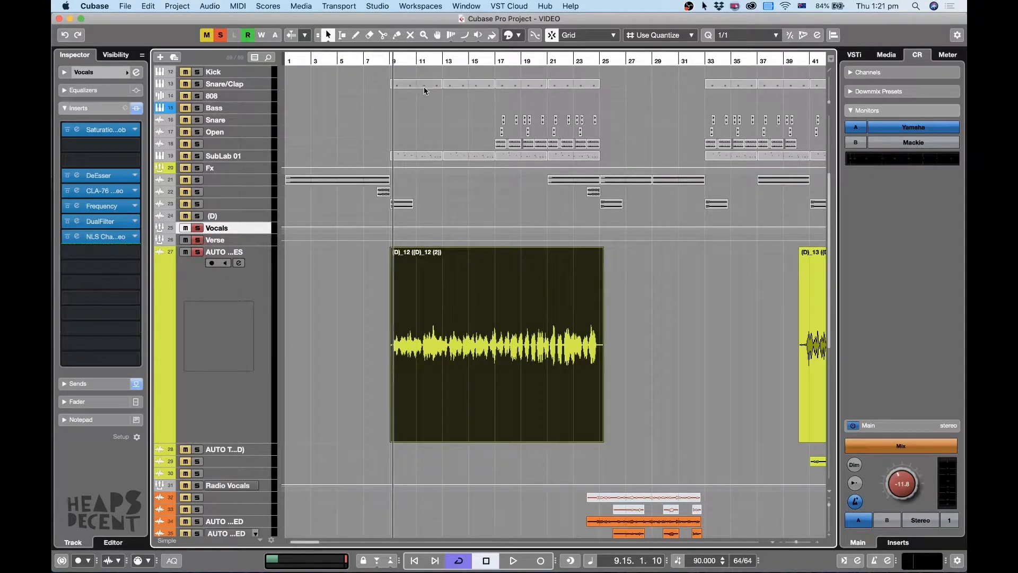
{"action": "scroll", "coordinate": [417, 249], "scroll_direction": "up", "scroll_amount": 4}
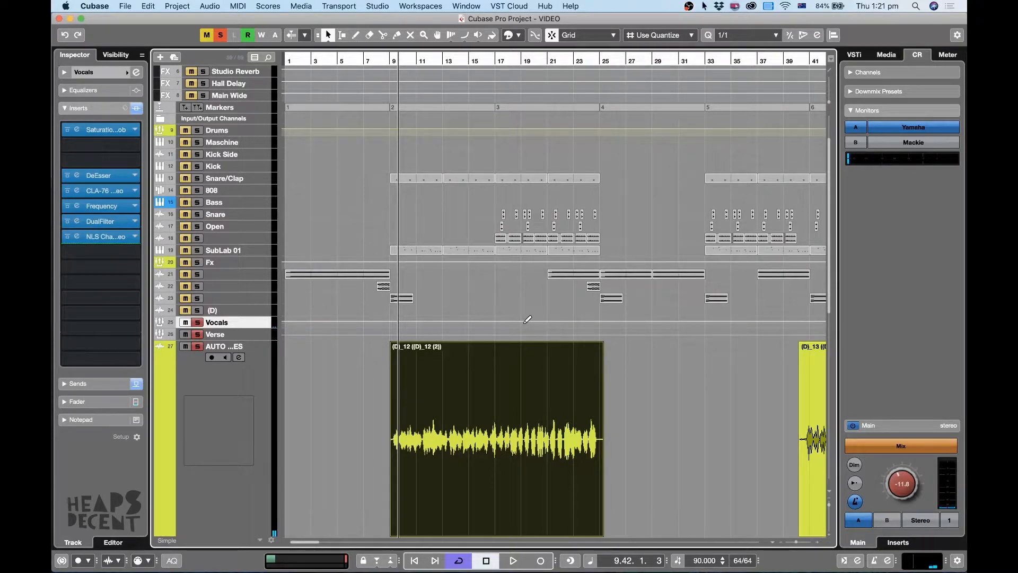
{"action": "key", "text": "1"}
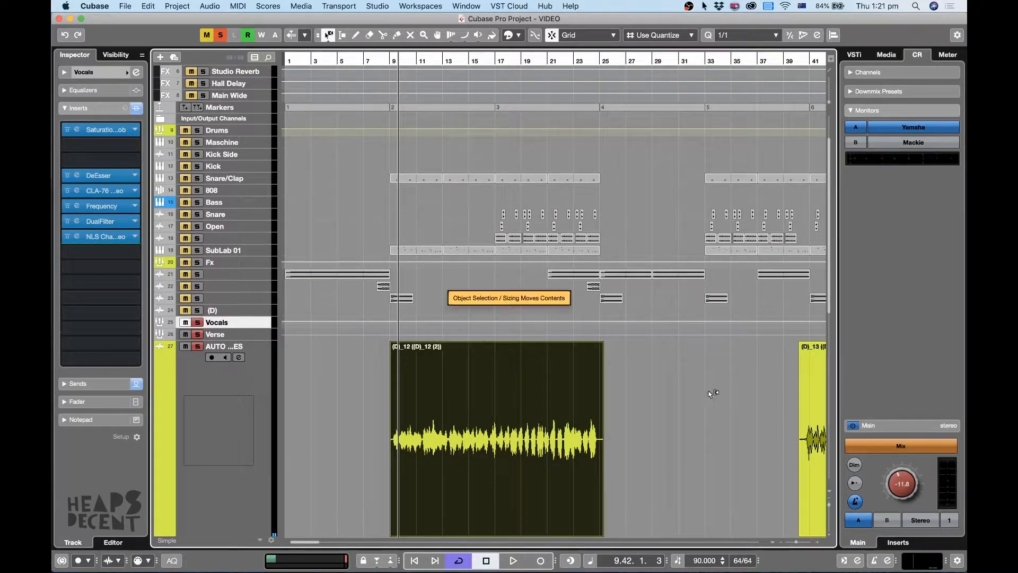
{"action": "scroll", "coordinate": [689, 371], "scroll_direction": "down", "scroll_amount": 10}
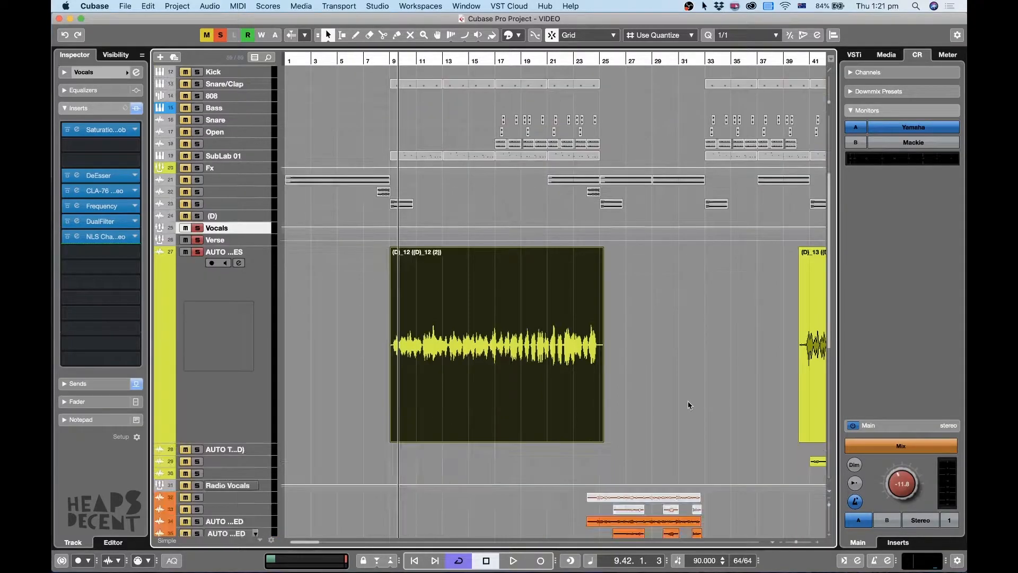
{"action": "scroll", "coordinate": [688, 400], "scroll_direction": "up", "scroll_amount": 8}
{"action": "scroll", "coordinate": [688, 366], "scroll_direction": "down", "scroll_amount": 4}
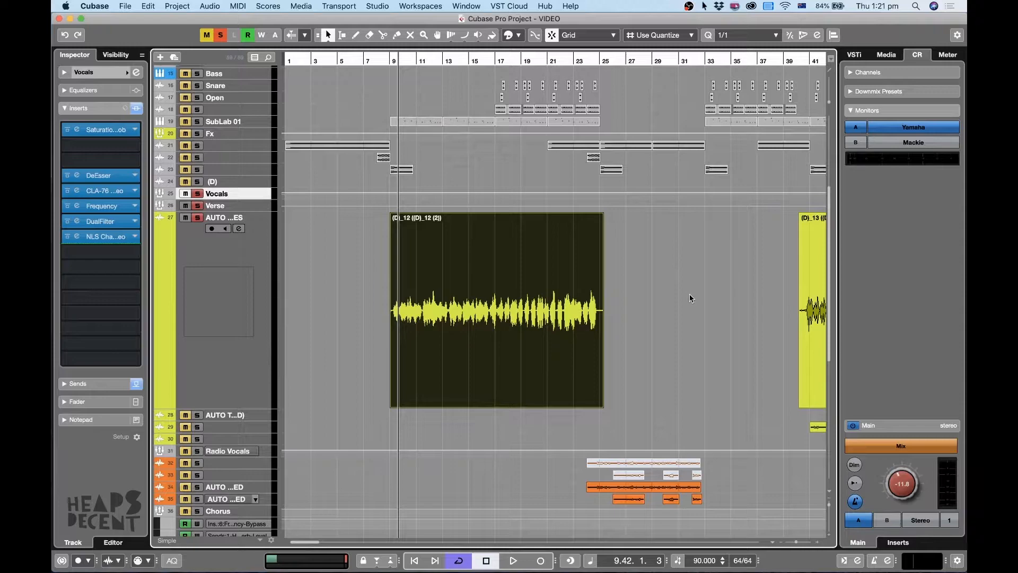
{"action": "key", "text": "h"}
{"action": "key", "text": "g"}
{"action": "key", "text": "g"}
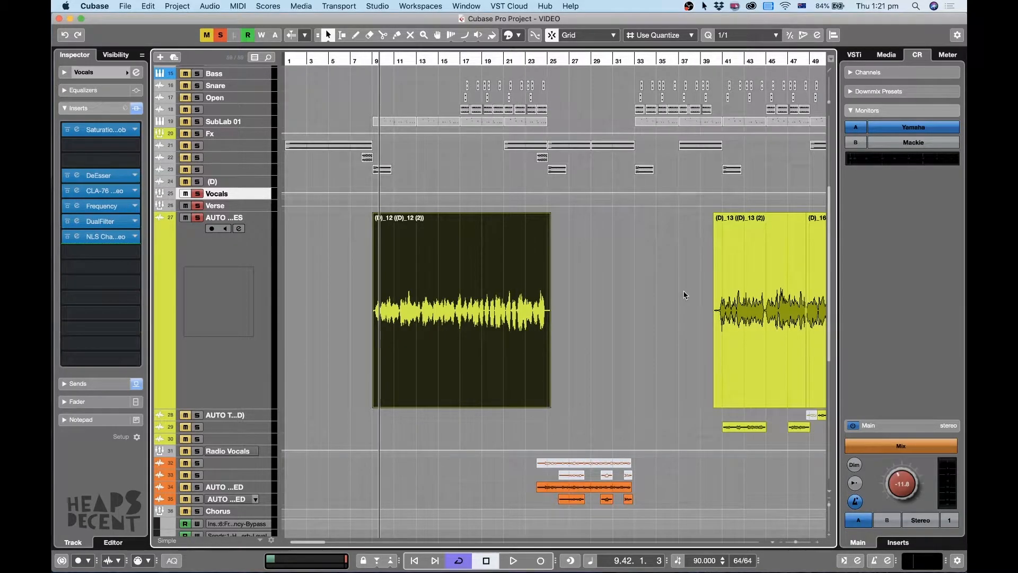
{"action": "scroll", "coordinate": [667, 262], "scroll_direction": "up", "scroll_amount": 4}
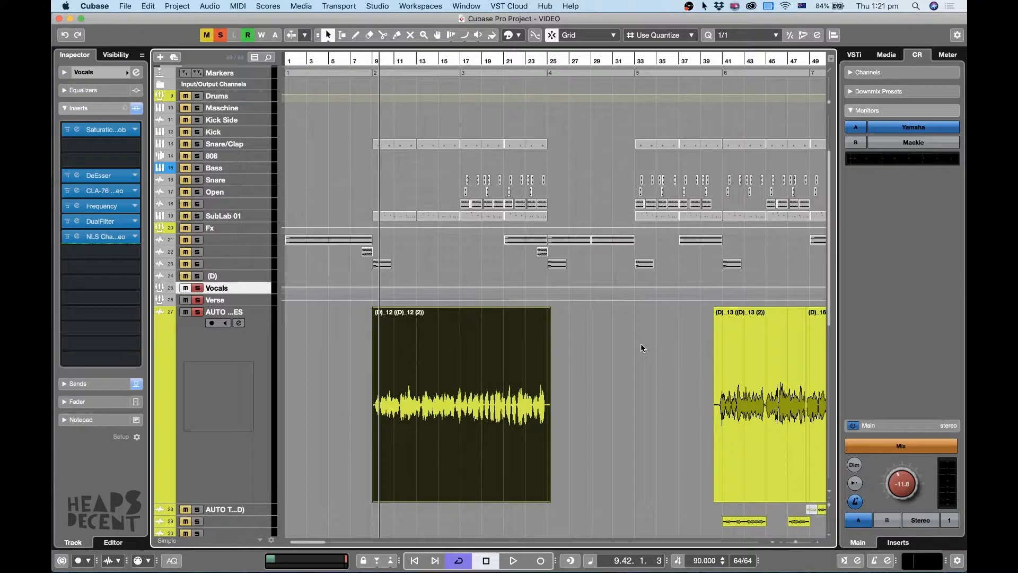
{"action": "key", "text": "h"}
{"action": "key", "text": "g"}
{"action": "key", "text": "h"}
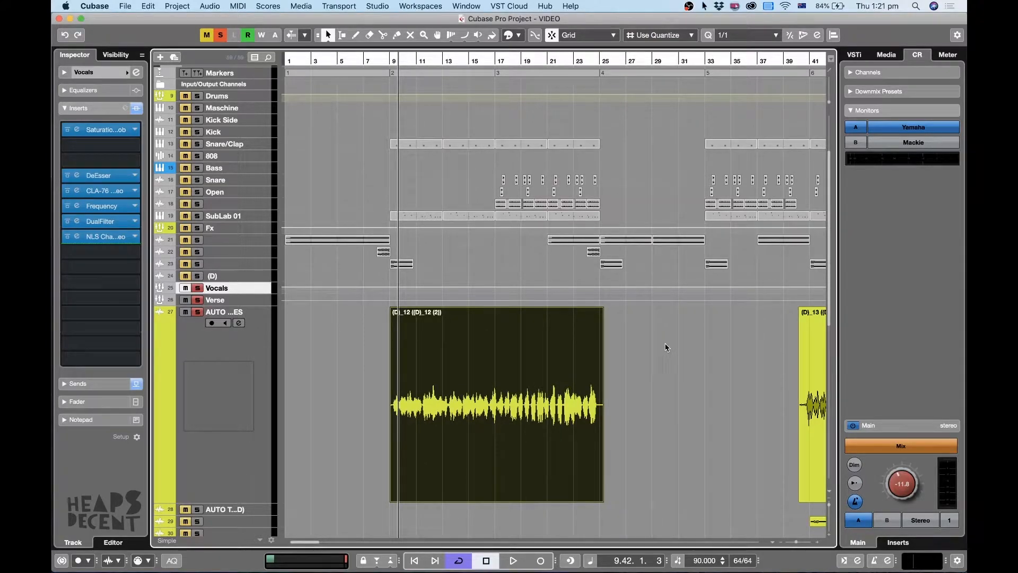
{"action": "scroll", "coordinate": [648, 327], "scroll_direction": "down", "scroll_amount": 4}
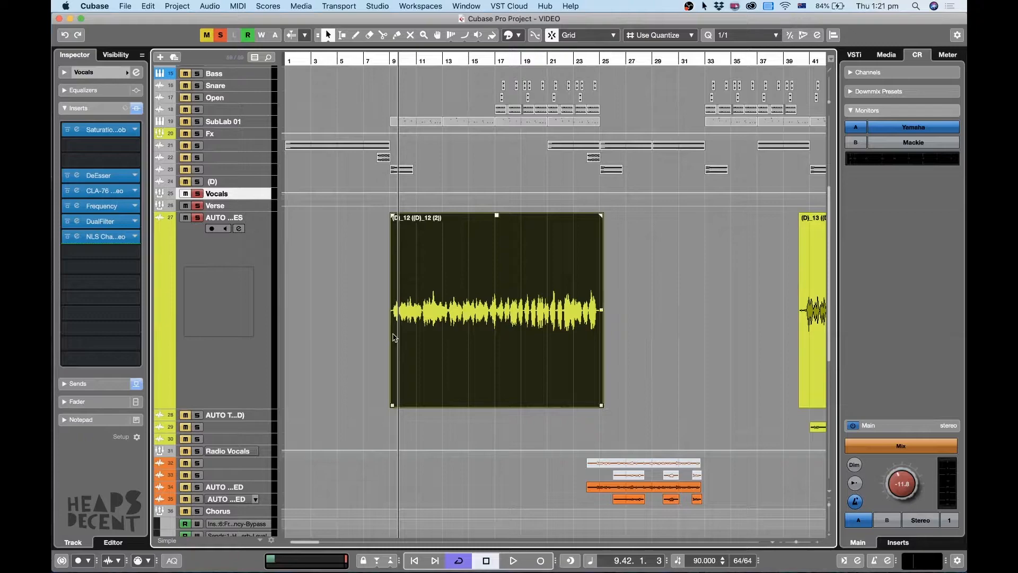
Select the AUTO TUNES track and briefly audition its first vocal clip.
{"action": "left_click", "coordinate": [246, 312]}
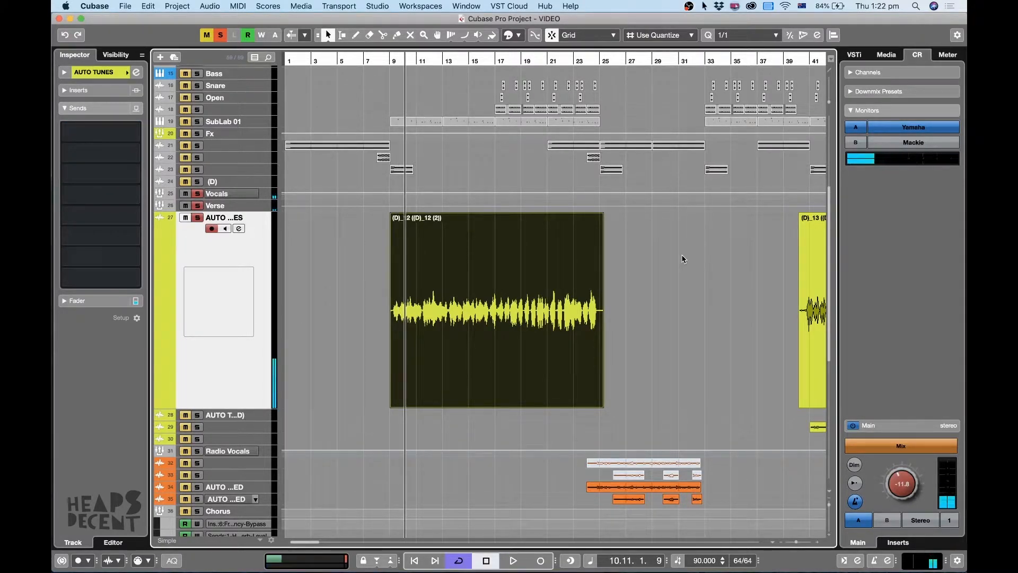
{"action": "key", "text": "h"}
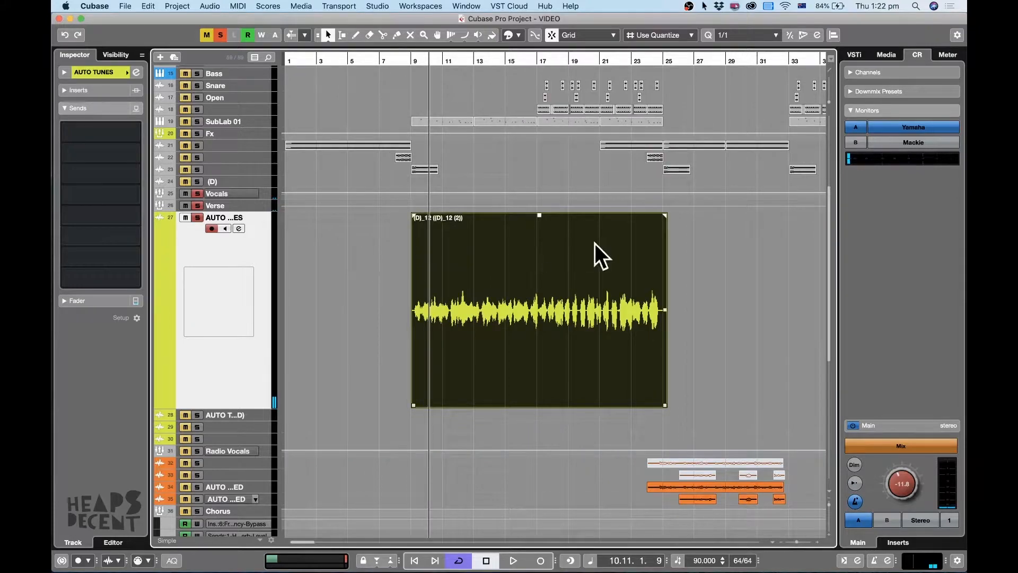
{"action": "key", "text": "g"}
{"action": "key", "text": "g"}
{"action": "key", "text": "h"}
Play the vocal from bar 10 and open the Vocals group's Saturation Knob insert, placing its window beside the first clip.
{"action": "left_click", "coordinate": [410, 57]}
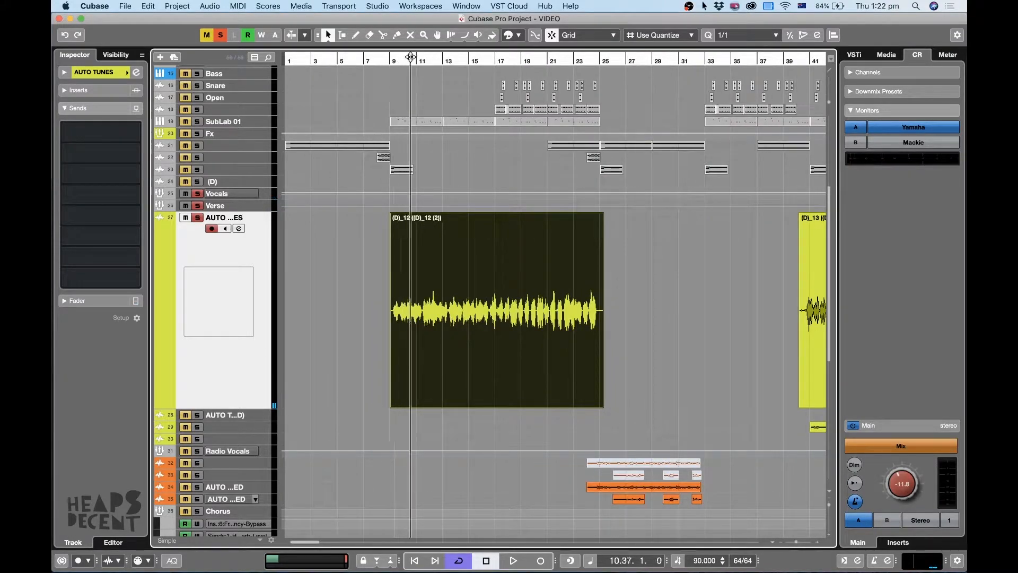
{"action": "left_click", "coordinate": [235, 197]}
{"action": "key", "text": "space"}
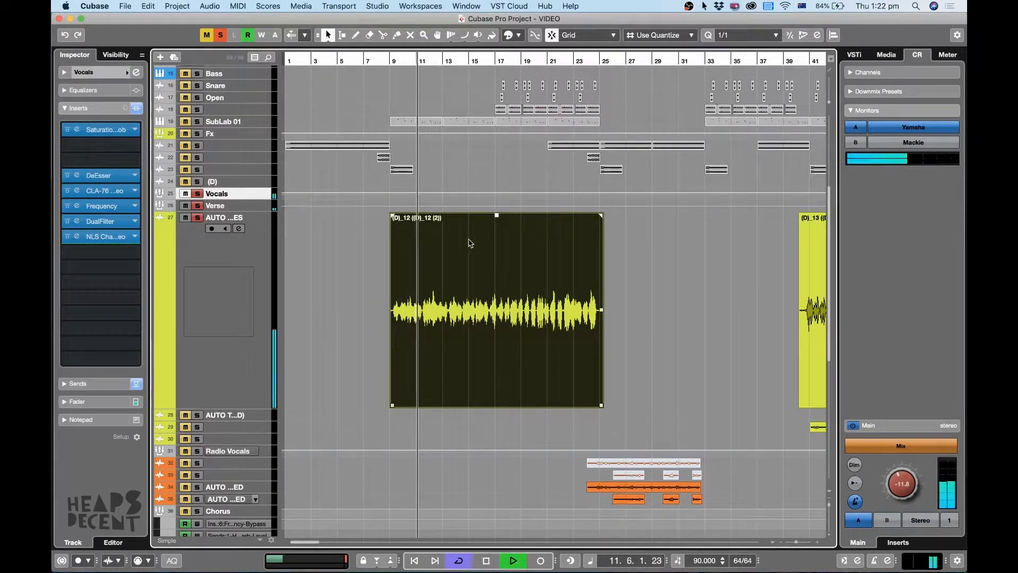
{"action": "left_click", "coordinate": [78, 131]}
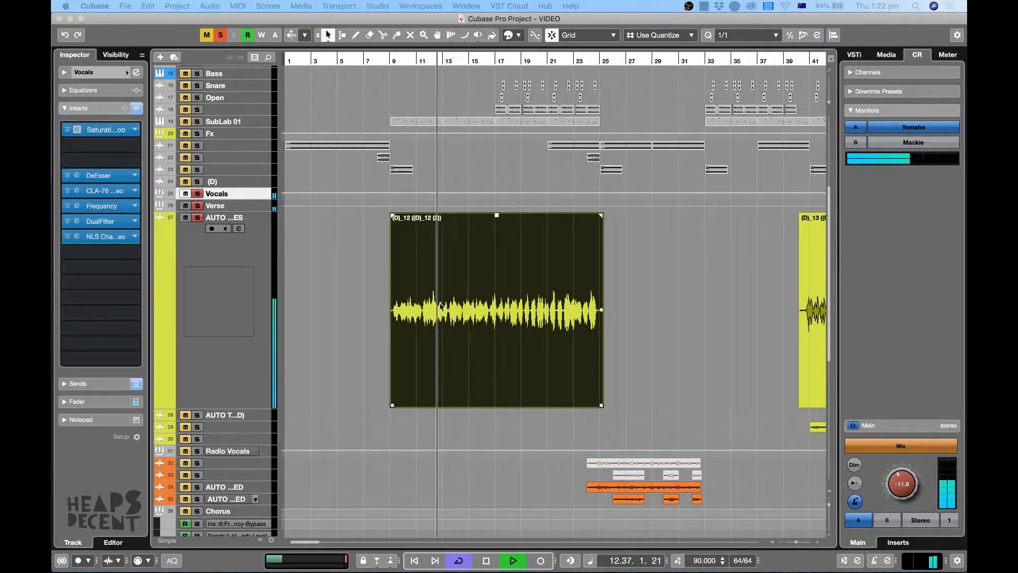
{"action": "left_click_drag", "start_coordinate": [51, 207], "coordinate": [684, 146]}
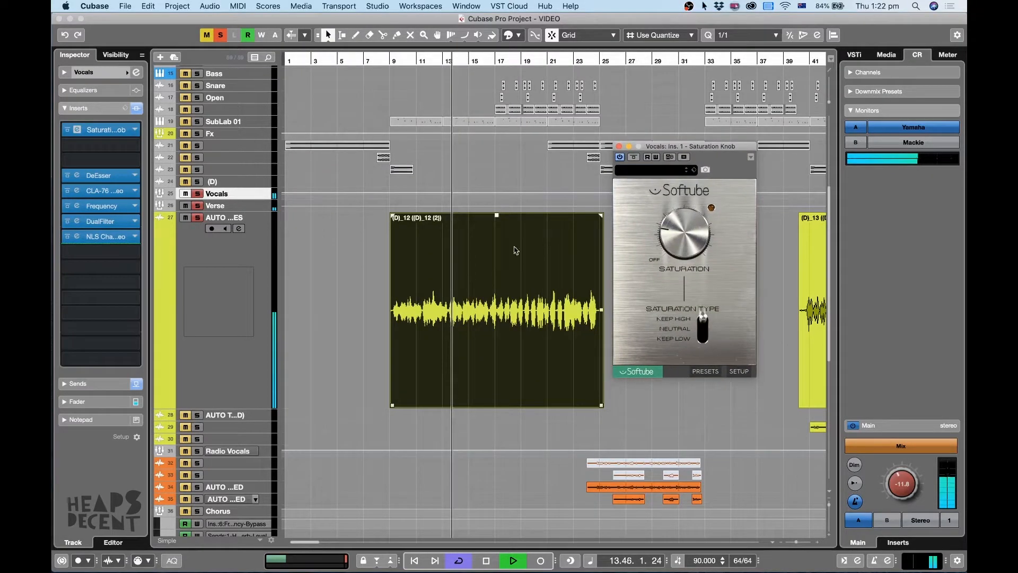
{"action": "key", "text": "space"}
{"action": "left_click", "coordinate": [358, 286]}
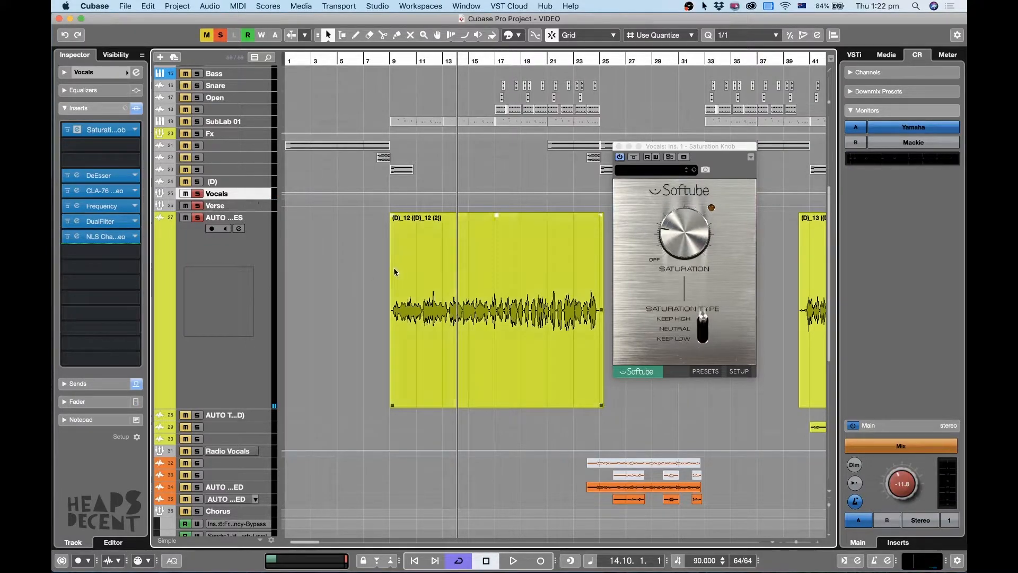
Reselect the Vocals group track and turn the Saturation Knob's amount far up during playback to hear its effect.
{"action": "left_click", "coordinate": [253, 308]}
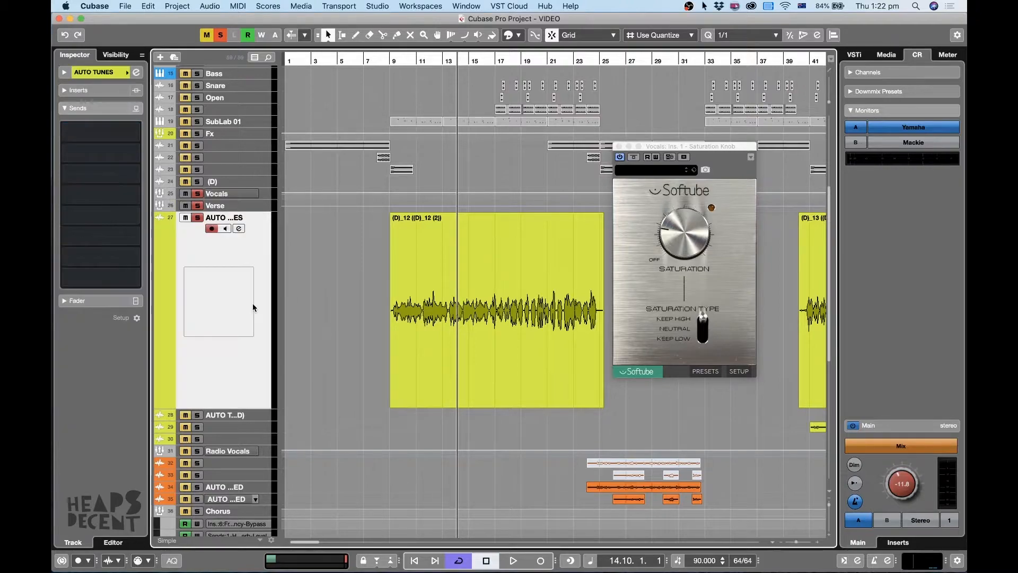
{"action": "left_click", "coordinate": [240, 197]}
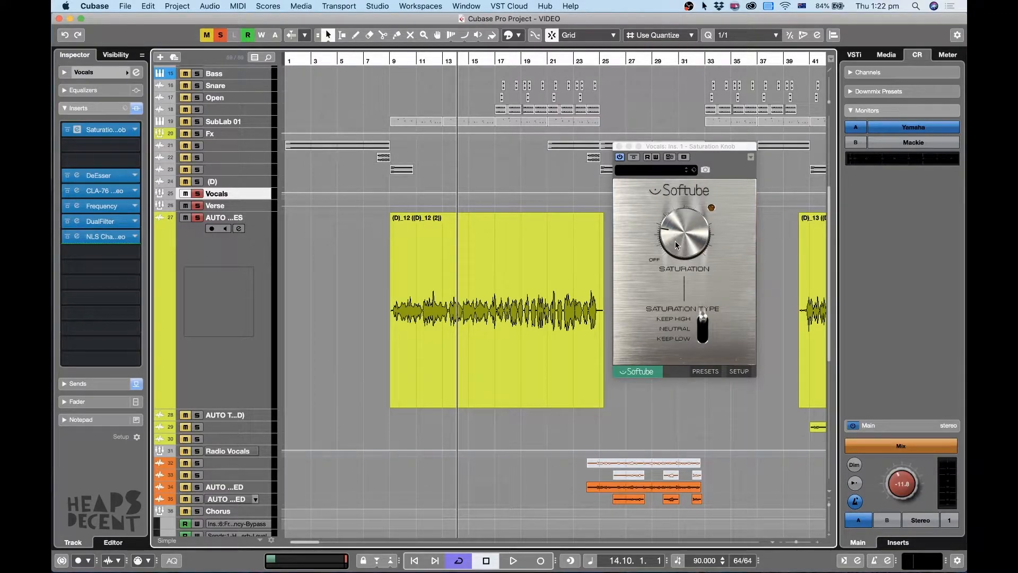
{"action": "left_click_drag", "start_coordinate": [678, 243], "coordinate": [678, 216]}
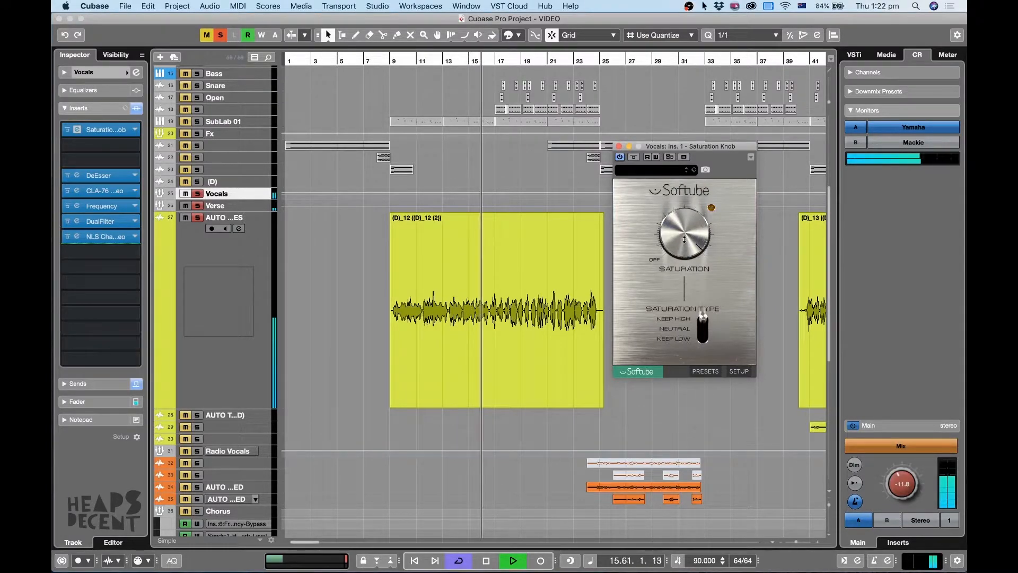
{"action": "key", "text": "space"}
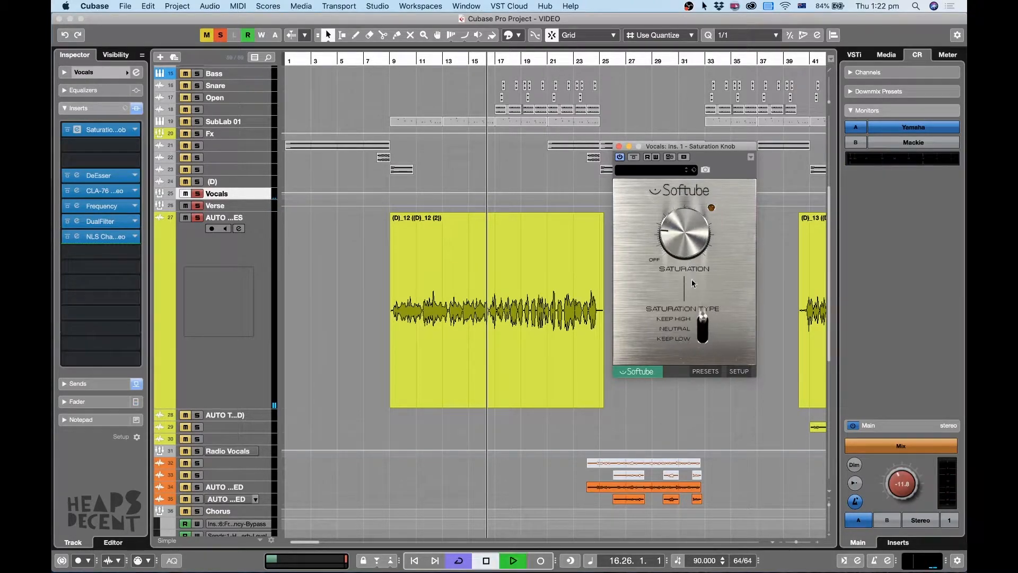
Compare the vocals with the Saturation Knob bypassed and active during playback, stop, and close the insert's window.
{"action": "key", "text": "space"}
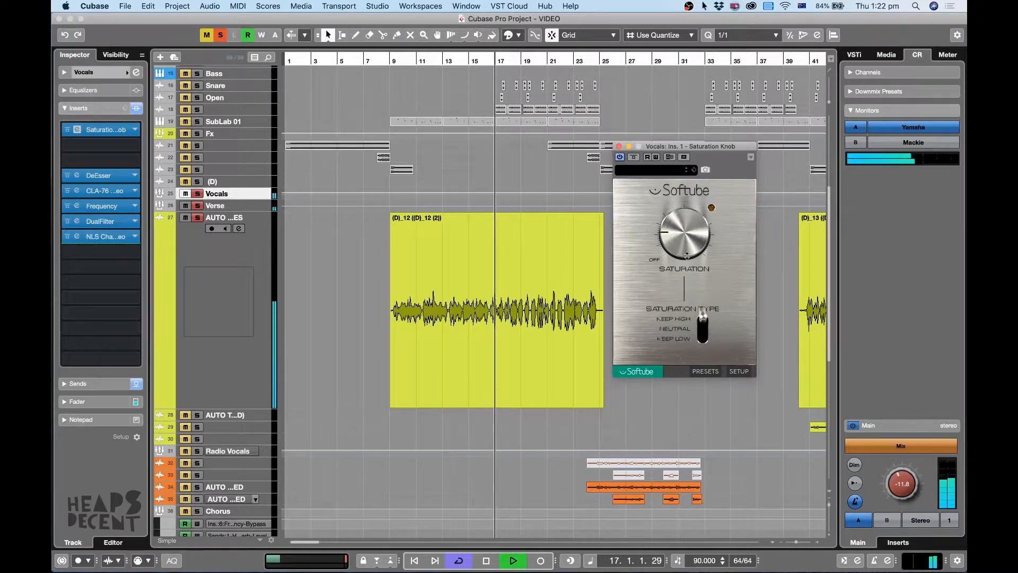
{"action": "left_click", "coordinate": [634, 157]}
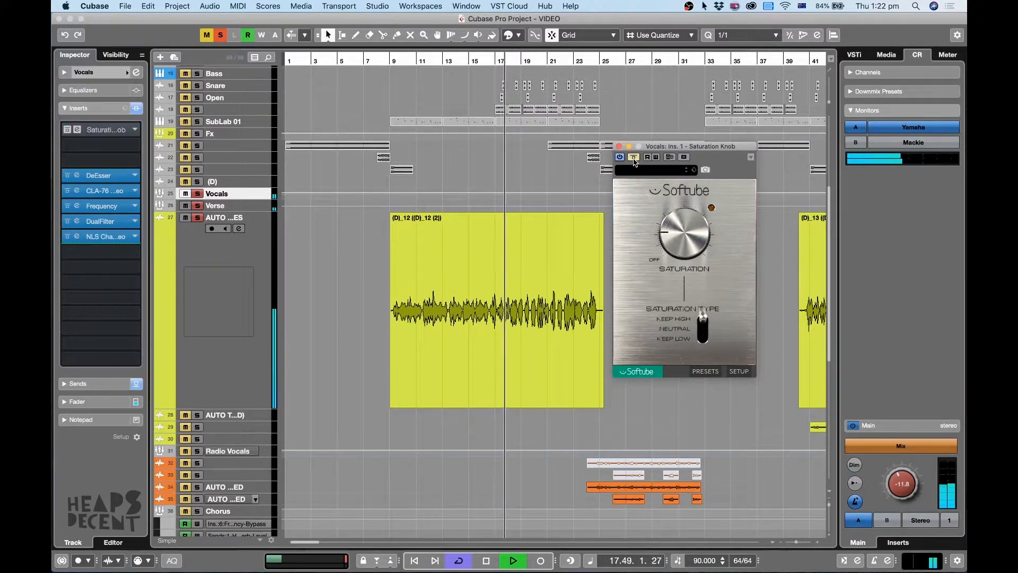
{"action": "left_click", "coordinate": [633, 157]}
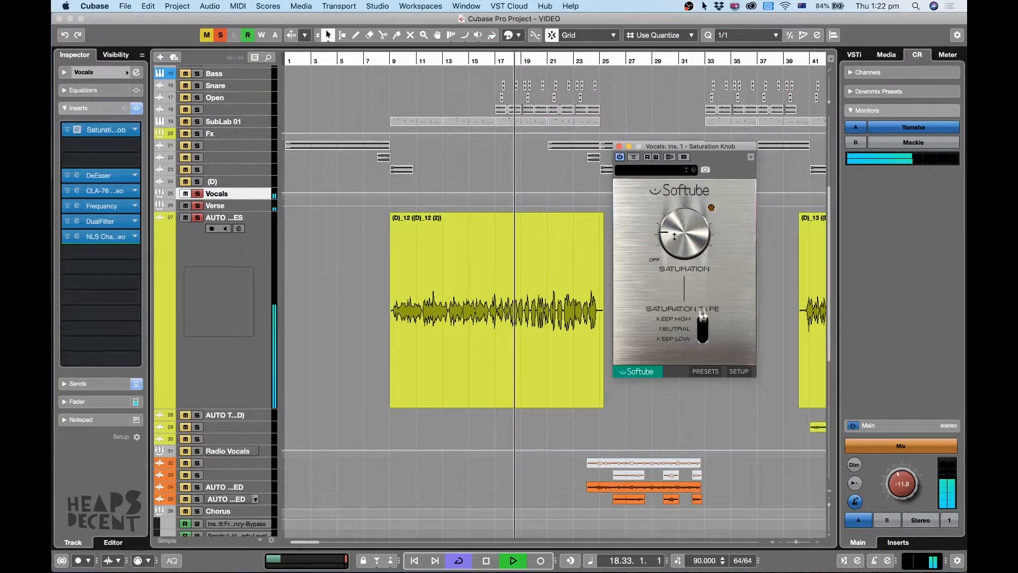
{"action": "mouse_move", "coordinate": [675, 236]}
{"action": "left_mouse_down"}
{"action": "mouse_move", "coordinate": [670, 182]}
{"action": "mouse_move", "coordinate": [677, 233]}
{"action": "left_mouse_up"}
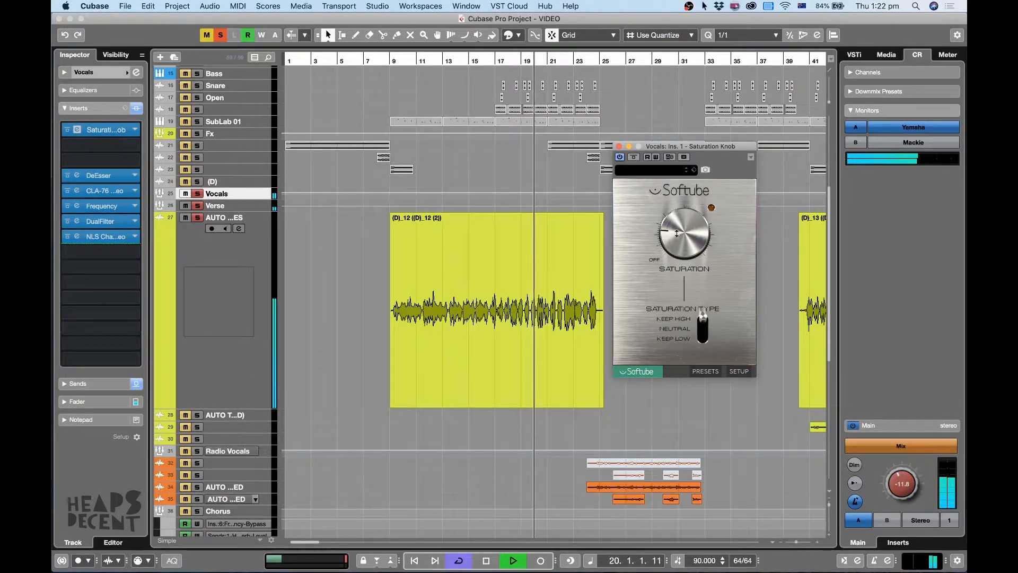
{"action": "key", "text": "space"}
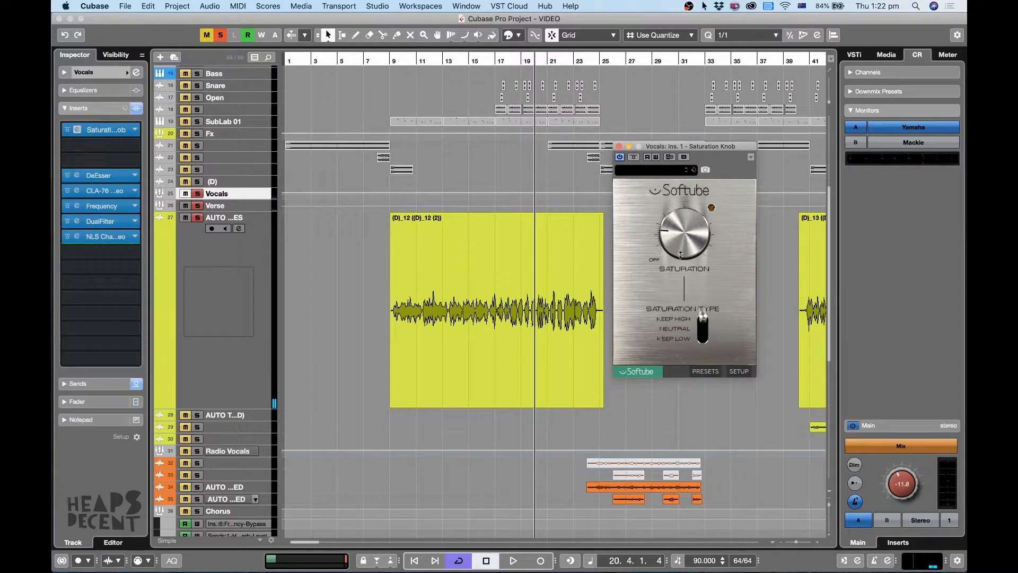
{"action": "left_click", "coordinate": [619, 146]}
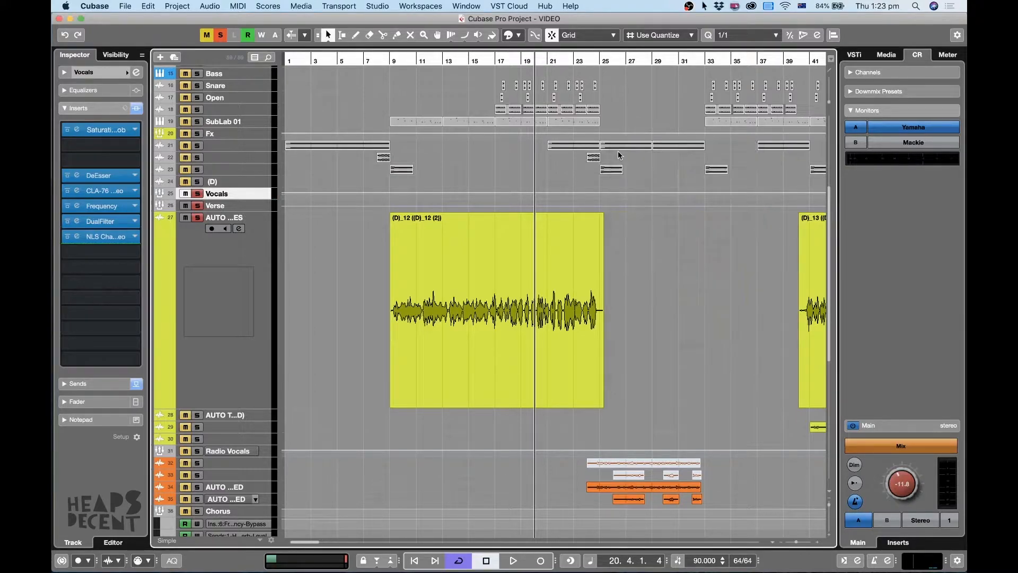
Open the Vocals group's DeEsser insert, audition the vocal from bar 15 through it, and close the insert.
{"action": "left_click", "coordinate": [464, 65]}
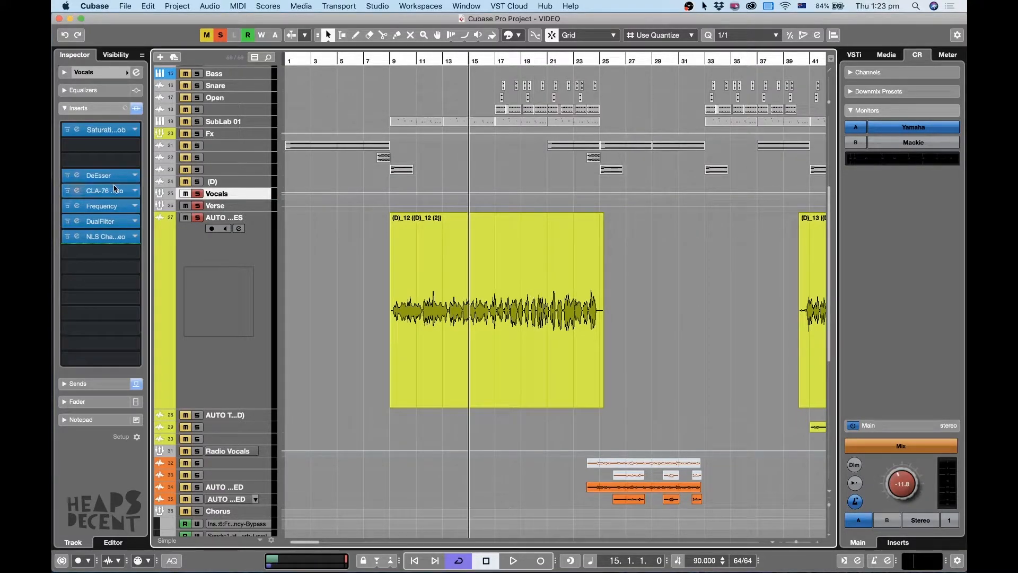
{"action": "left_click", "coordinate": [78, 176]}
{"action": "key", "text": "space"}
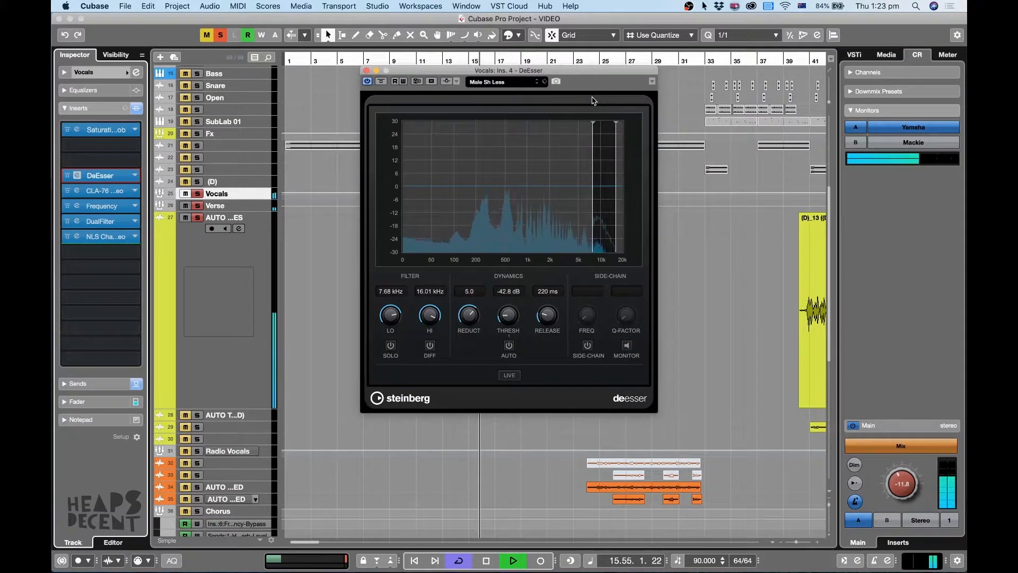
{"action": "key", "text": "space"}
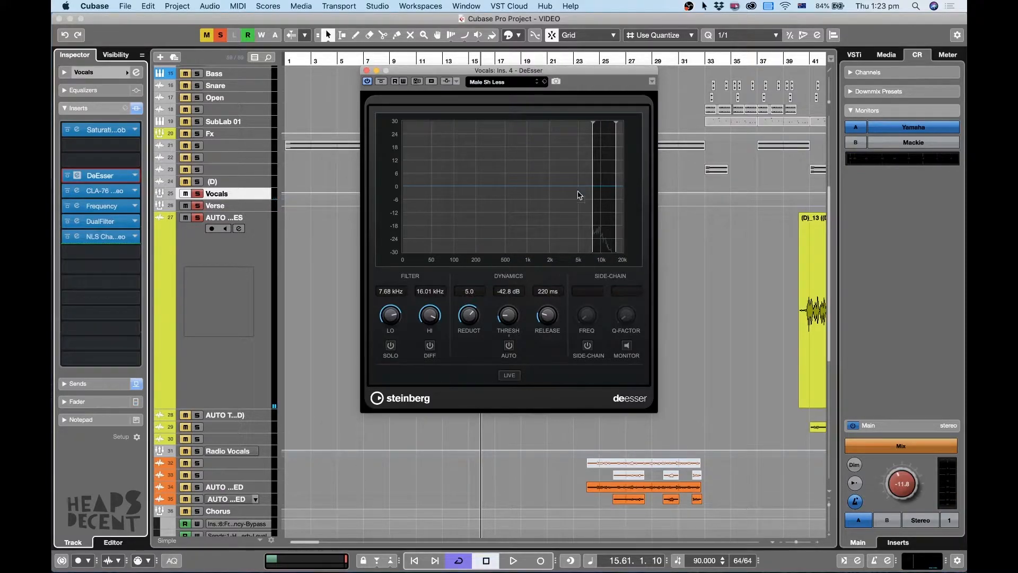
{"action": "left_click", "coordinate": [366, 71]}
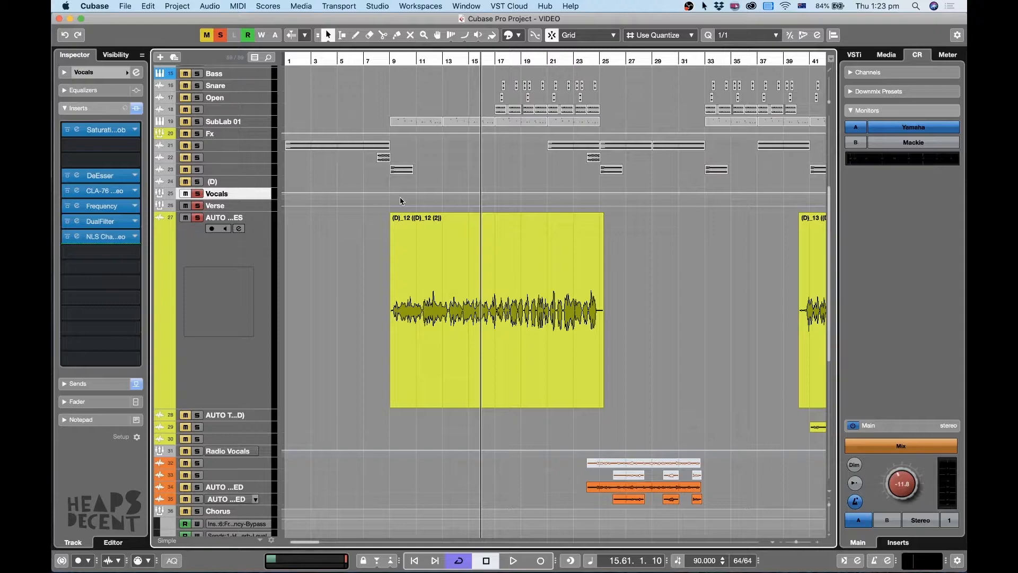
Open the Vocals group's CLA-76 compressor, watch its metering while the first verse vocal plays, and close the insert.
{"action": "left_click", "coordinate": [460, 225]}
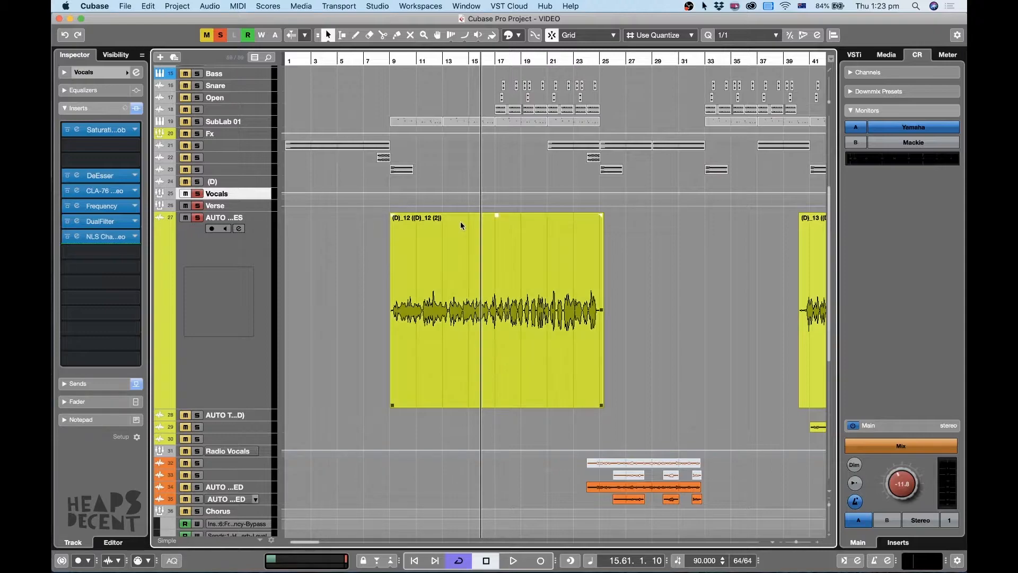
{"action": "left_click", "coordinate": [77, 191]}
{"action": "key", "text": "space"}
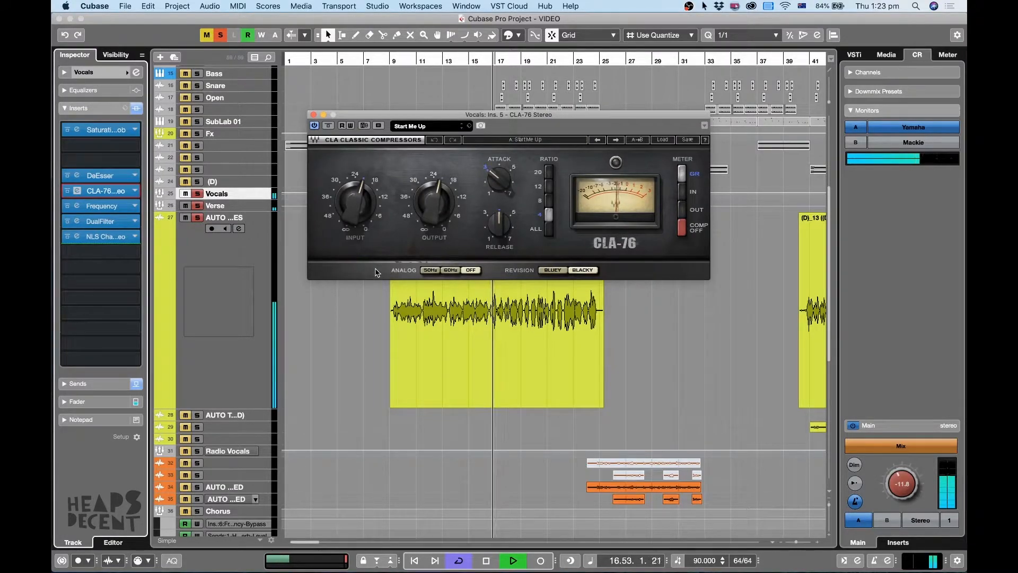
{"action": "key", "text": "space"}
{"action": "left_click", "coordinate": [314, 115]}
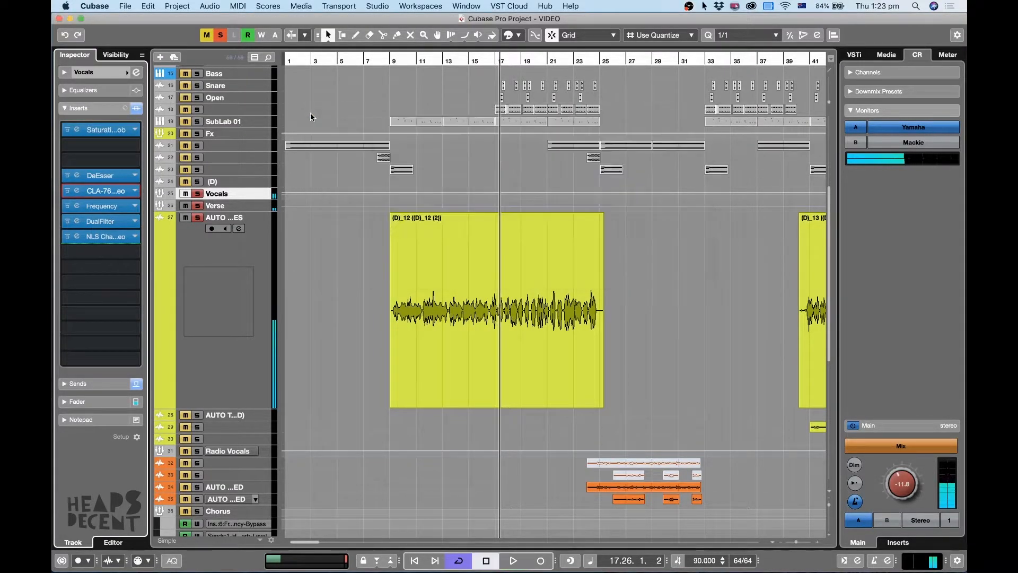
Open the Vocals group's Frequency equalizer, compare it bypassed and active during playback, and close it.
{"action": "left_click", "coordinate": [78, 207]}
{"action": "key", "text": "space"}
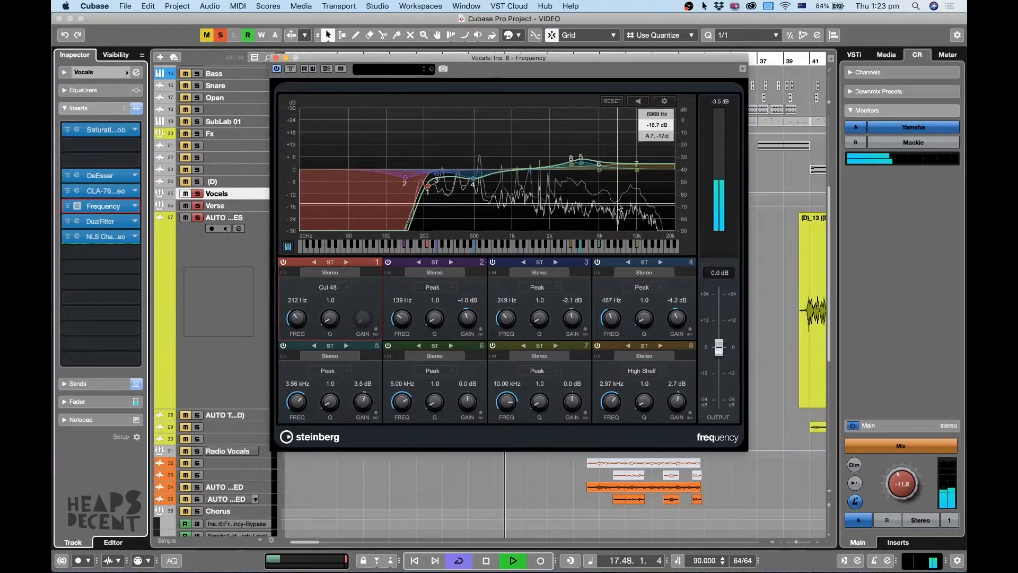
{"action": "left_click", "coordinate": [291, 71]}
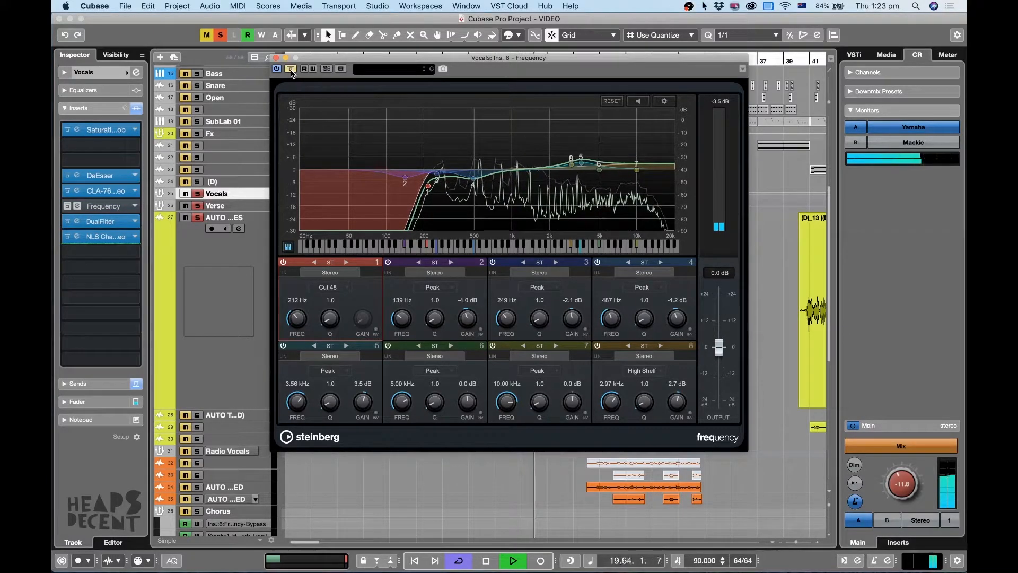
{"action": "left_click", "coordinate": [291, 70]}
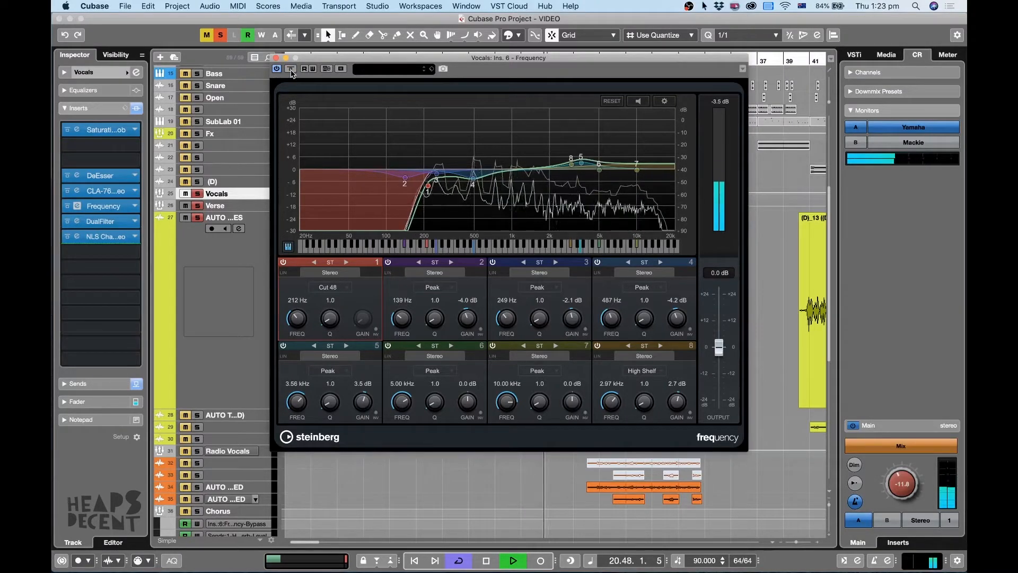
{"action": "key", "text": "space"}
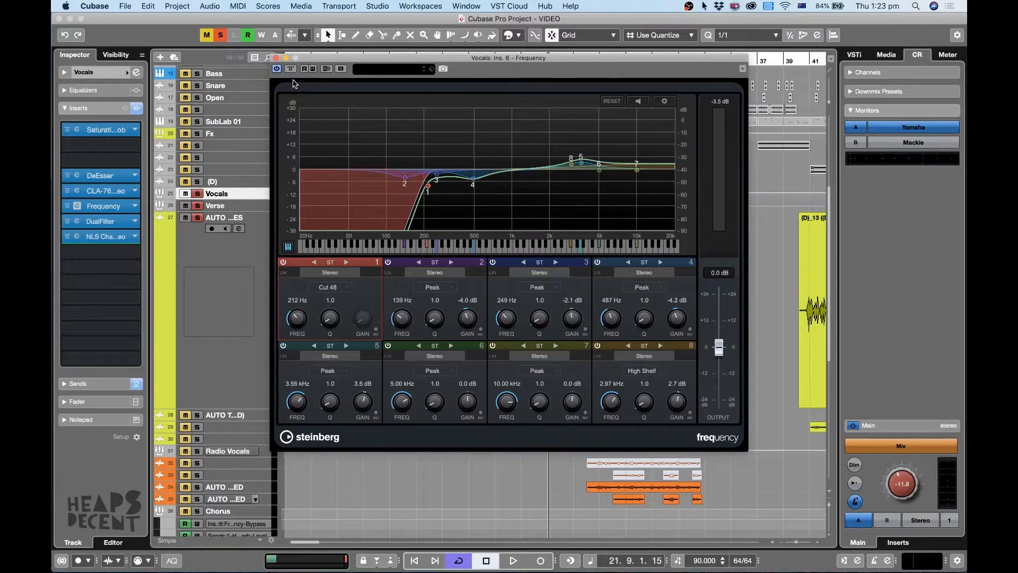
{"action": "left_click", "coordinate": [275, 58]}
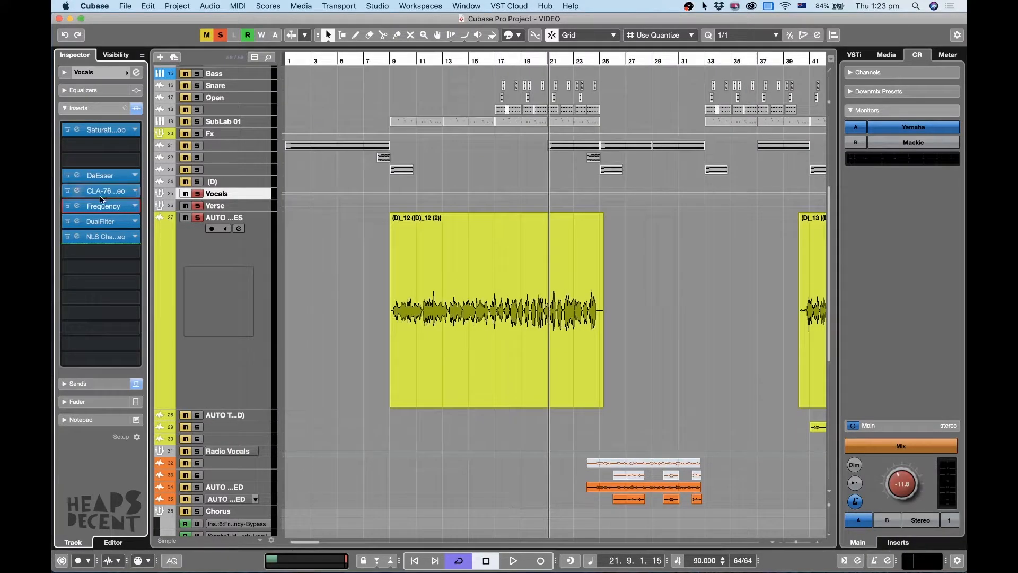
Play the soloed verse vocal from bar 9 while viewing both verses' clips across the arrangement.
{"action": "left_click", "coordinate": [390, 62]}
{"action": "key", "text": "space"}
{"action": "key", "text": "g"}
{"action": "key", "text": "g"}
{"action": "key", "text": "g"}
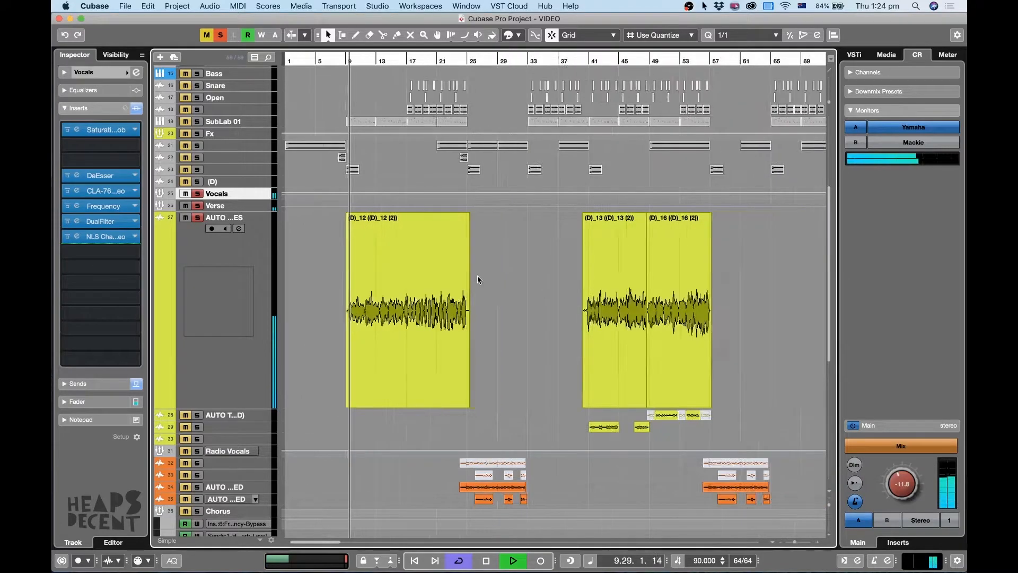
{"action": "key", "text": "g"}
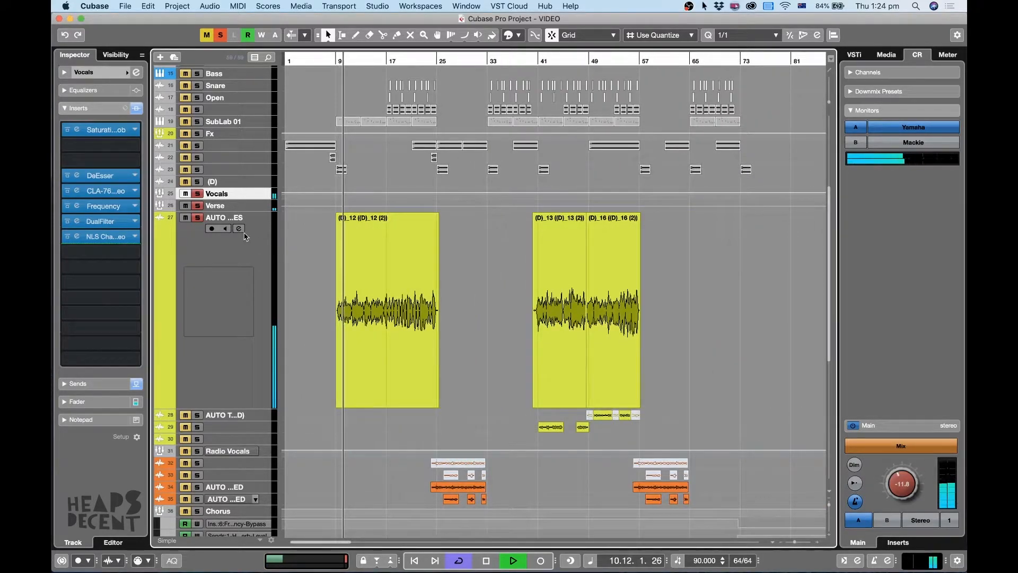
Move the playhead to bar 44 and range-select the second verse's vocals, bars 39 to 59, from AUTO TUNES down to track 30.
{"action": "left_click", "coordinate": [557, 60]}
{"action": "key", "text": "h"}
{"action": "key", "text": "h"}
{"action": "key", "text": "h"}
{"action": "key", "text": "h"}
{"action": "key", "text": "2"}
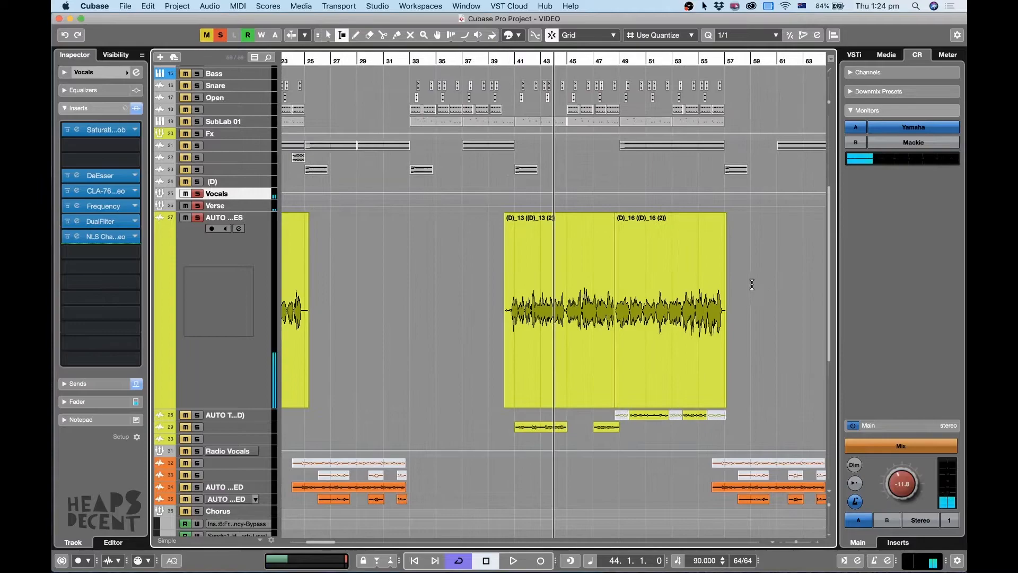
{"action": "left_click_drag", "start_coordinate": [752, 286], "coordinate": [485, 437]}
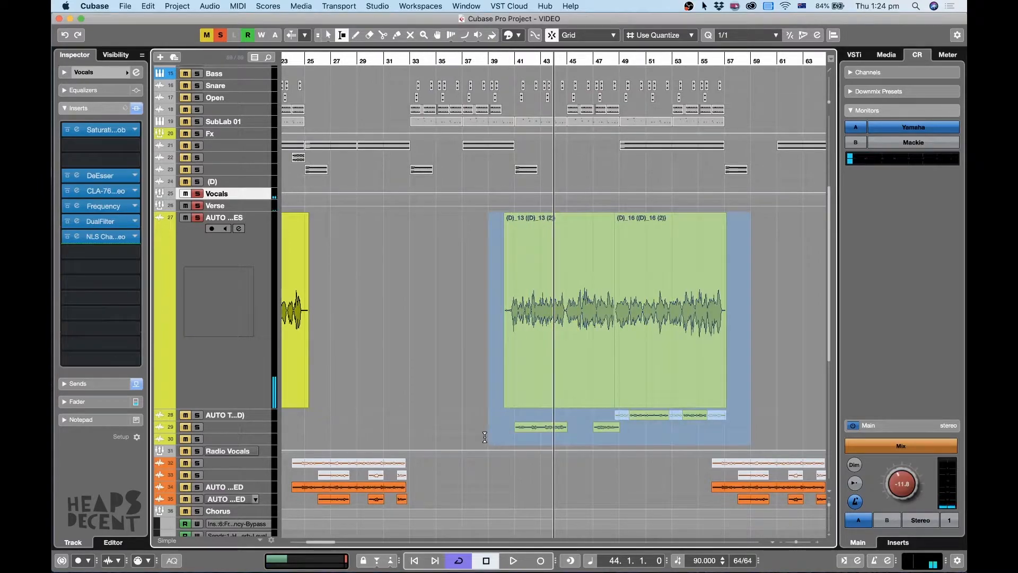
Solo the Vocals group with all its verse tracks, leaving Radio Vocals and the Chorus group out of the solo.
{"action": "left_click", "coordinate": [197, 194]}
{"action": "left_click", "coordinate": [185, 451]}
{"action": "scroll", "coordinate": [230, 443], "scroll_direction": "down", "scroll_amount": 4}
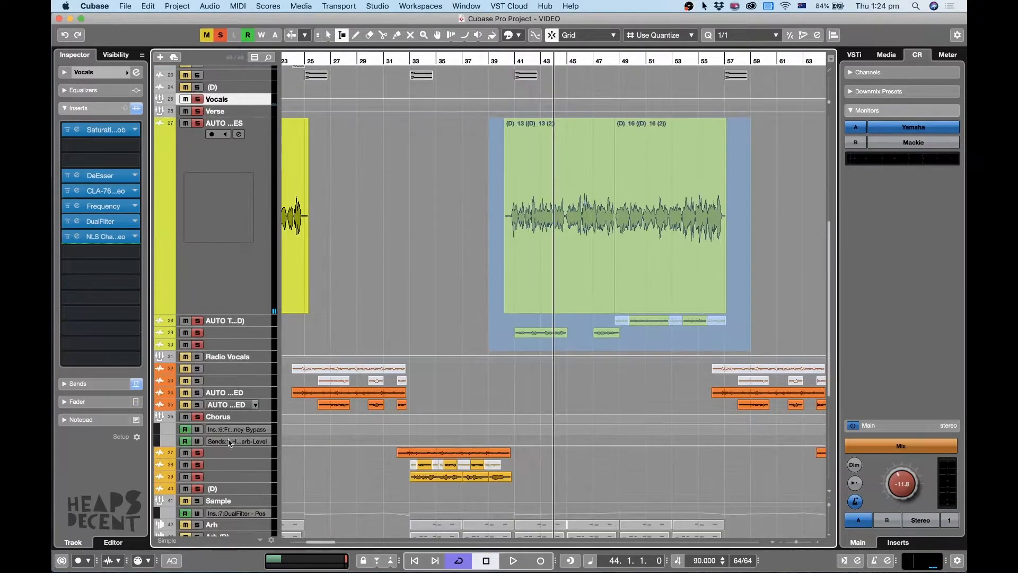
Play the second verse from bar 41 and shrink the enlarged AUTO TUNES track to a compact row height.
{"action": "key", "text": "h"}
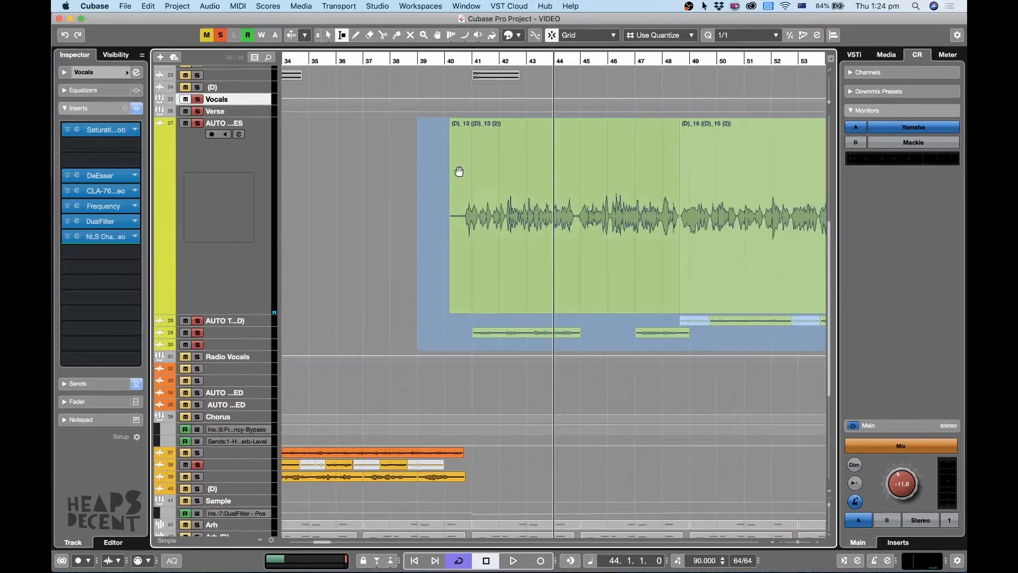
{"action": "left_click", "coordinate": [481, 60]}
{"action": "key", "text": "space"}
{"action": "key", "text": "z"}
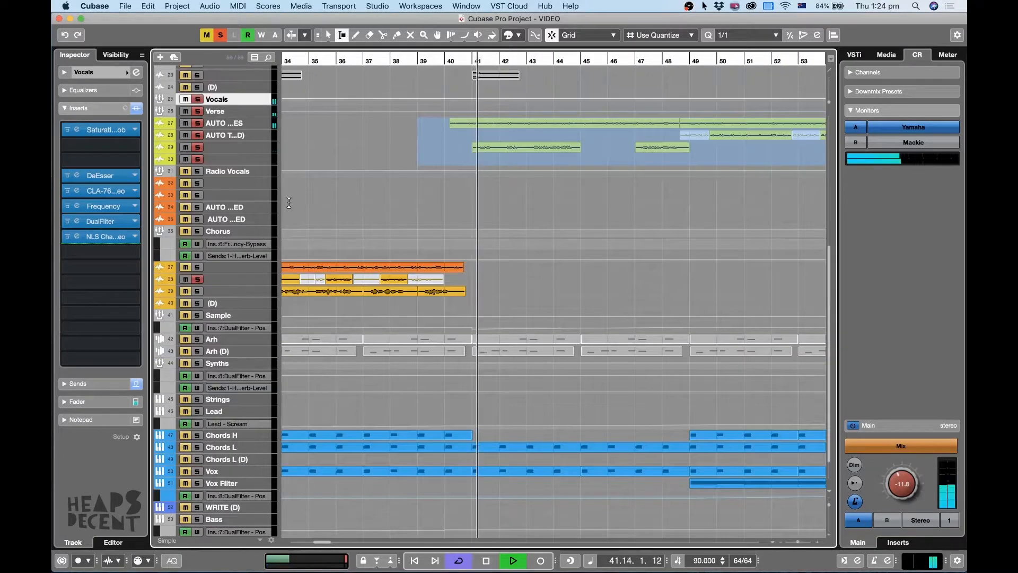
Enlarge the rows of the Vocals and Verse groups and the four verse vocal tracks, and clear the range selection.
{"action": "left_click", "coordinate": [260, 160], "text": "shift"}
{"action": "key", "text": "alt+Down"}
{"action": "key", "text": "alt+Down"}
{"action": "key", "text": "alt+Down"}
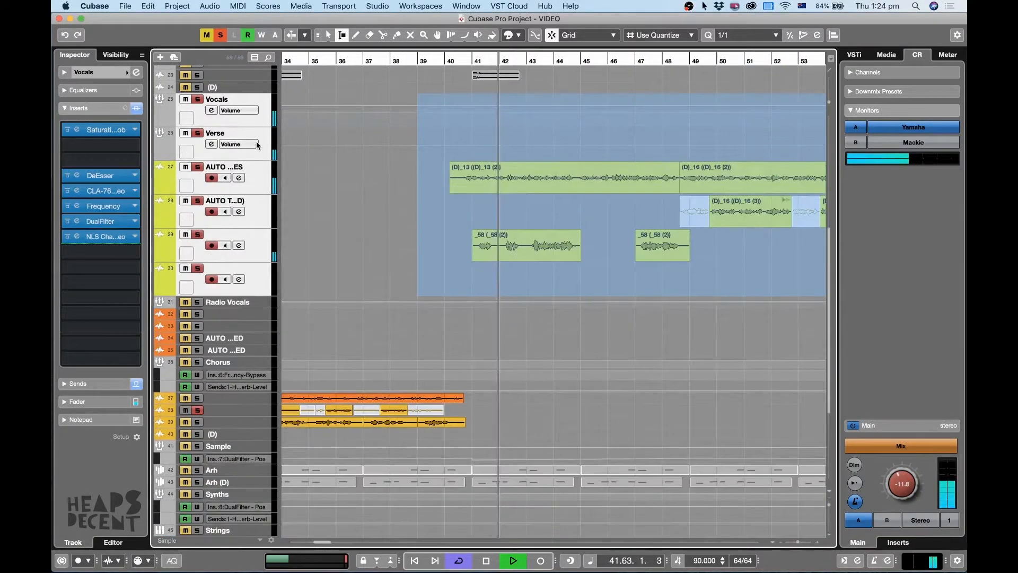
{"action": "left_click", "coordinate": [724, 308]}
{"action": "key", "text": "h"}
{"action": "key", "text": "h"}
{"action": "key", "text": "h"}
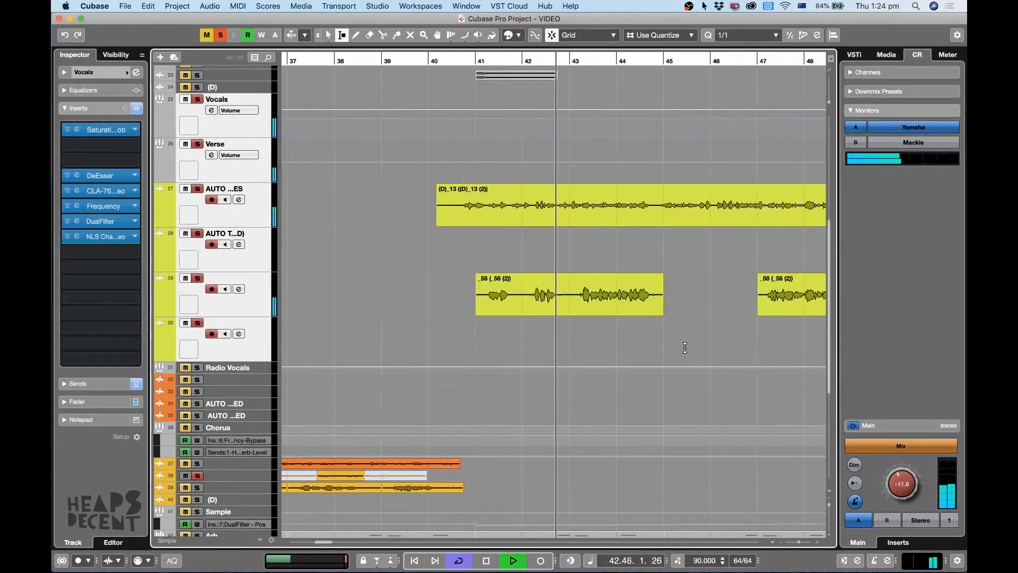
Select track 29 with the _58 clips, inspect its clips during playback, and stop playback before bar 45.
{"action": "key", "text": "g"}
{"action": "key", "text": "g"}
{"action": "left_click", "coordinate": [222, 303]}
{"action": "key", "text": "h"}
{"action": "key", "text": "h"}
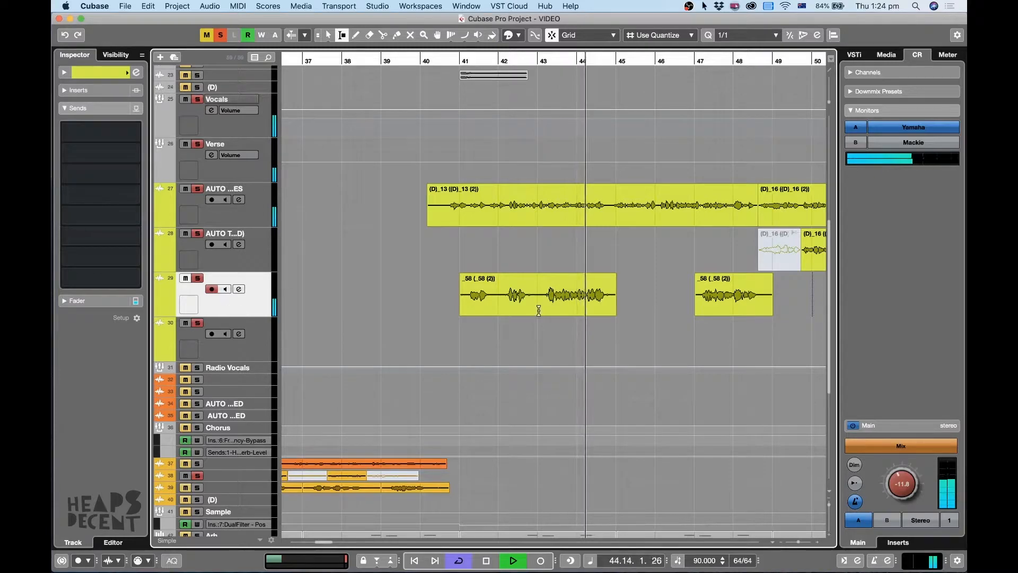
{"action": "key", "text": "h"}
{"action": "key", "text": "g"}
{"action": "key", "text": "g"}
{"action": "key", "text": "space"}
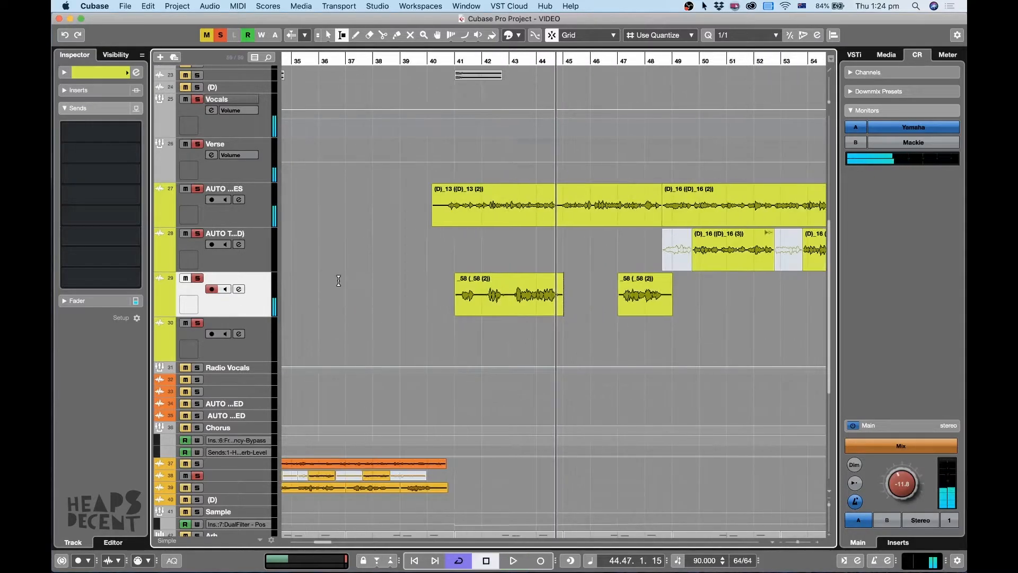
Clear all solos, solo only track 29 with the _58 clips, and play it from bar 41.
{"action": "left_click", "coordinate": [222, 36]}
{"action": "left_click", "coordinate": [197, 279]}
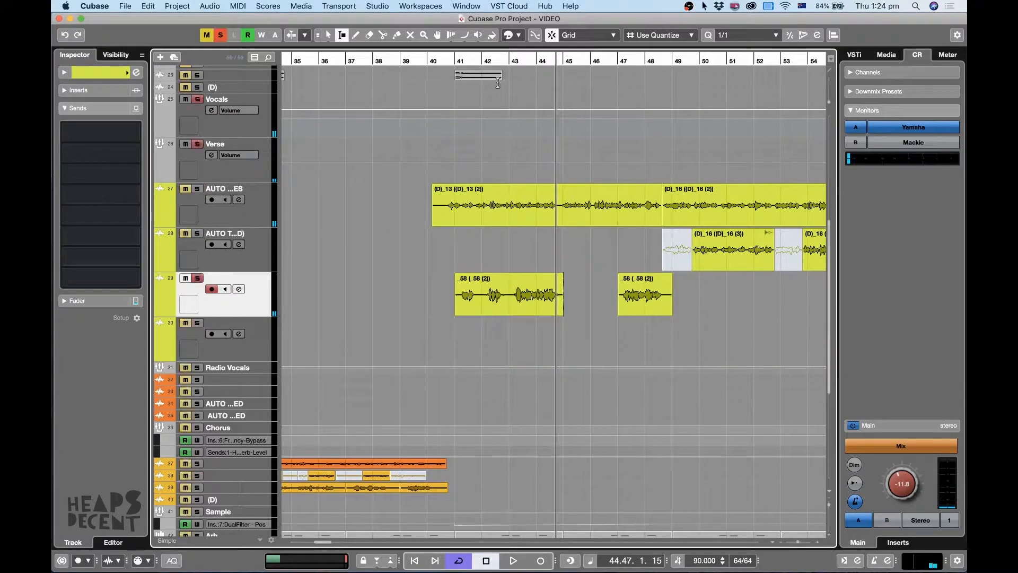
{"action": "left_click", "coordinate": [454, 63]}
{"action": "key", "text": "space"}
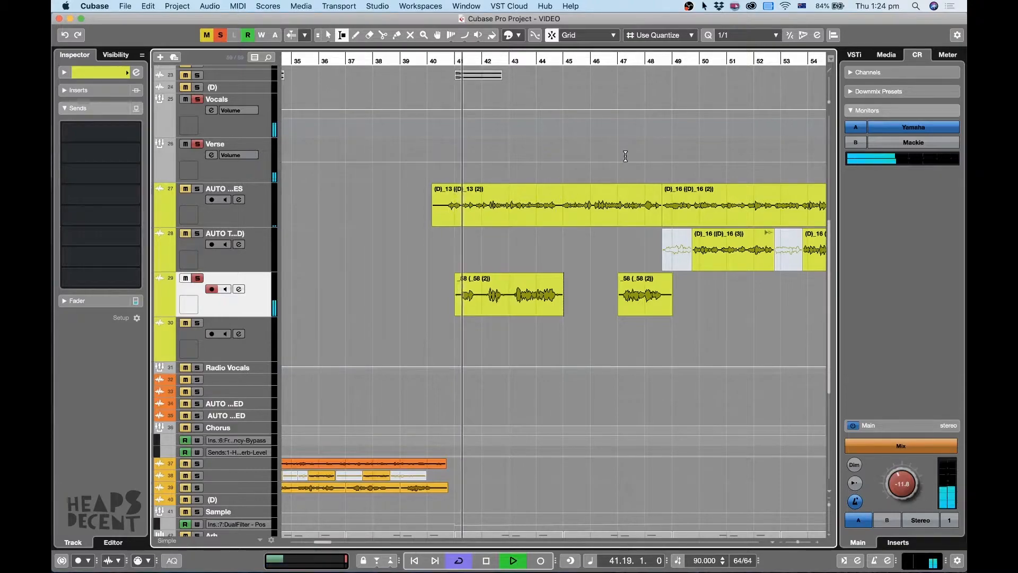
Inspect the VariAudio pitch segments of the first _58 clip in the Sample Editor during playback, and close the editor.
{"action": "key", "text": "1"}
{"action": "double_click", "coordinate": [525, 297]}
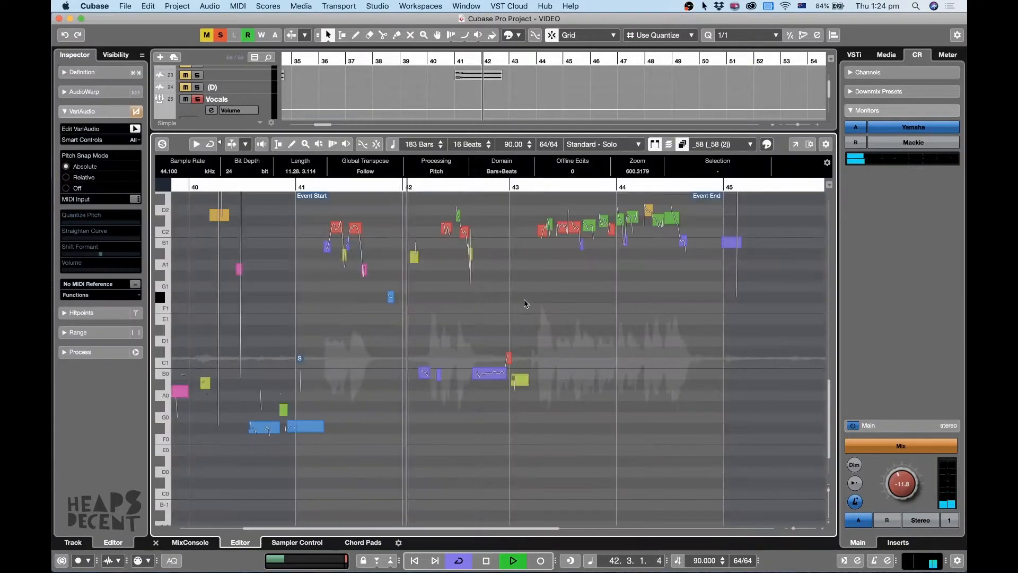
{"action": "key", "text": "h"}
{"action": "key", "text": "h"}
{"action": "key", "text": "g"}
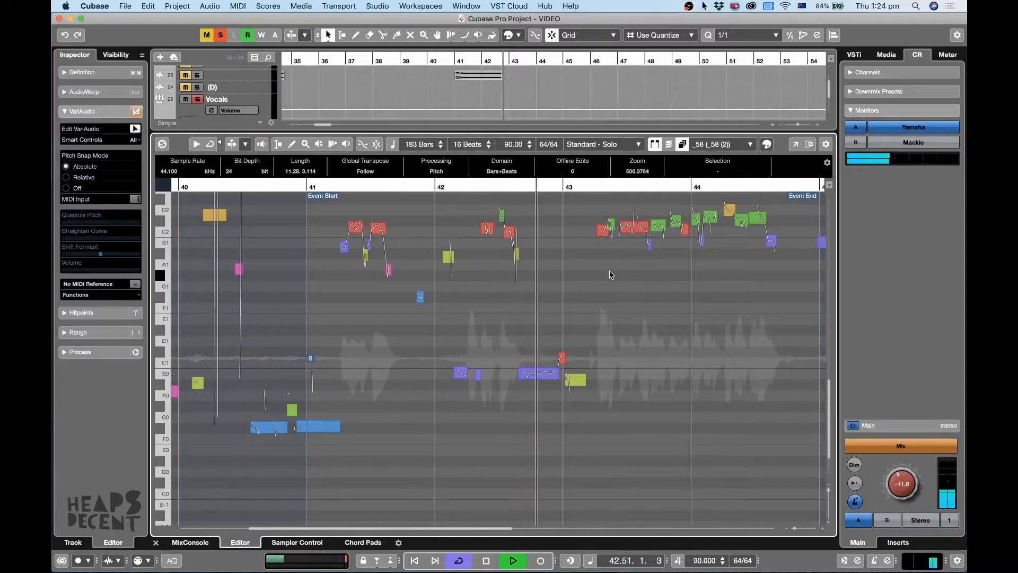
{"action": "scroll", "coordinate": [611, 275], "scroll_direction": "up", "scroll_amount": 3}
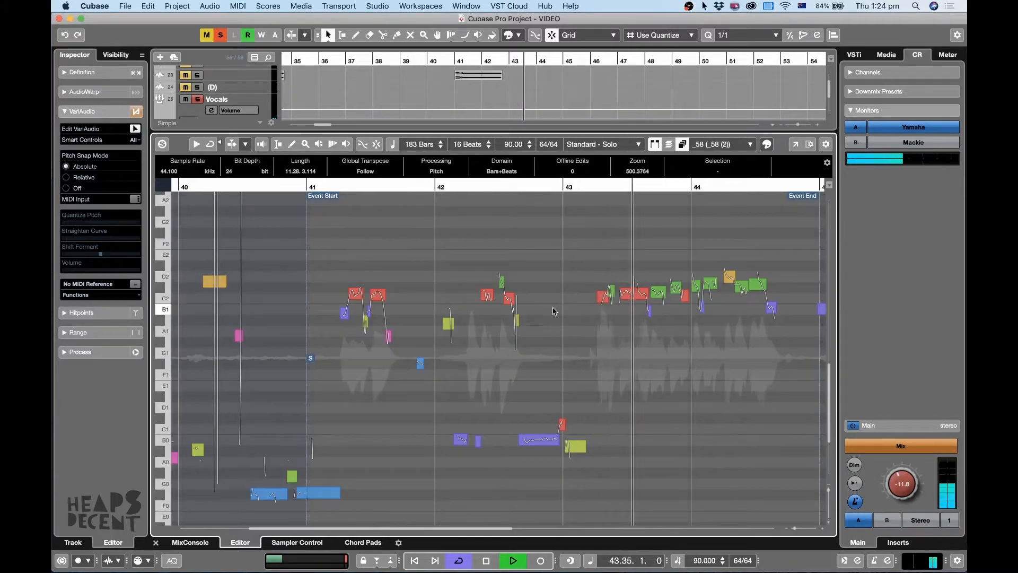
{"action": "left_click", "coordinate": [155, 542]}
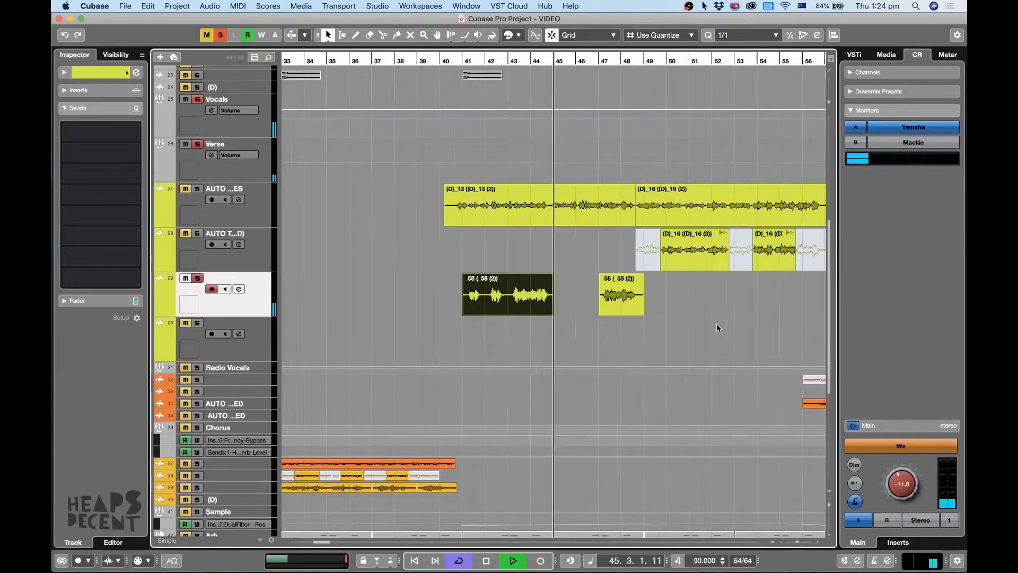
Stop playback and audition the second _58 clip on track 29 from bar 47.
{"action": "key", "text": "space"}
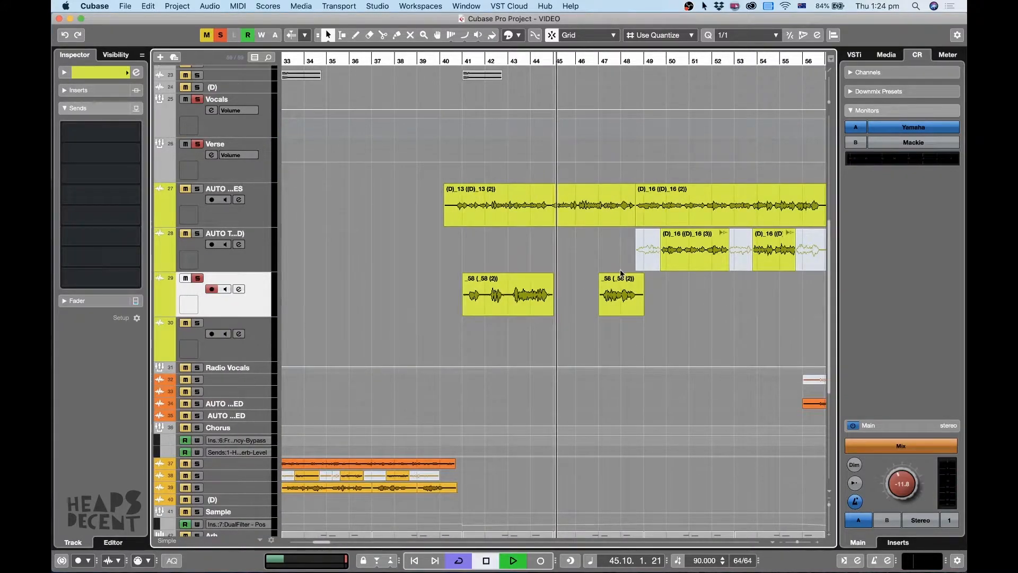
{"action": "left_click", "coordinate": [596, 62]}
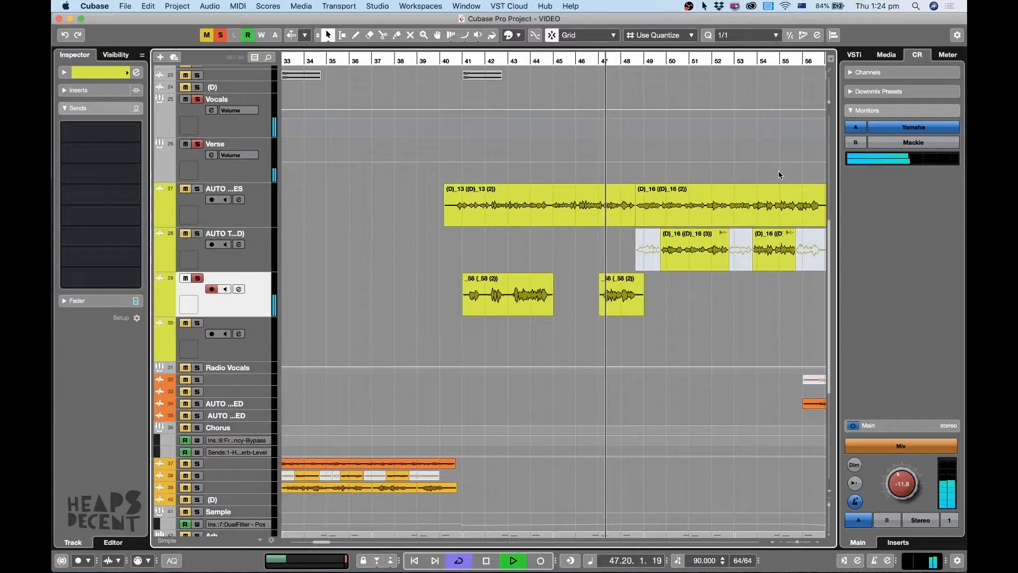
{"action": "key", "text": "g"}
{"action": "key", "text": "g"}
{"action": "key", "text": "g"}
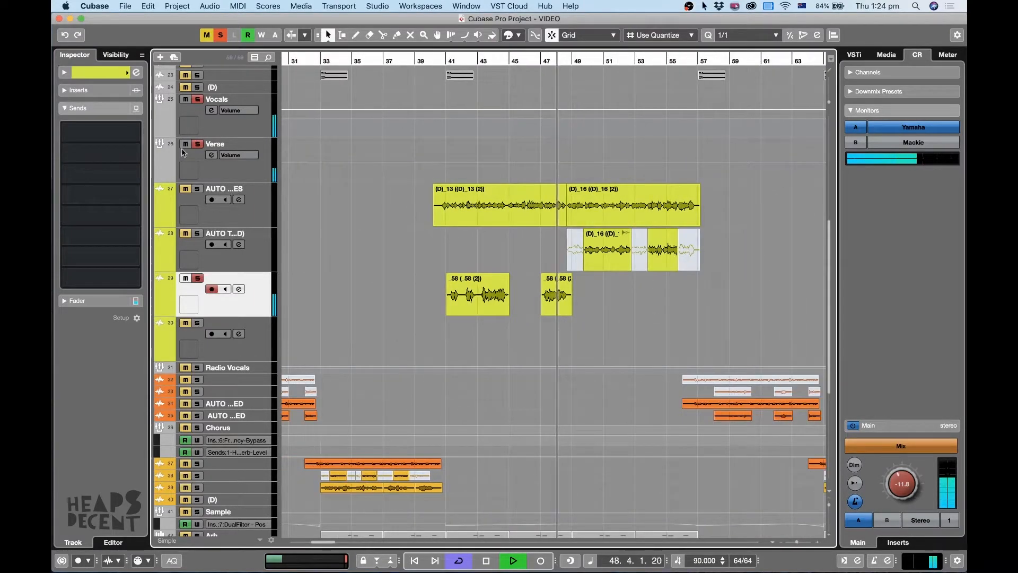
Solo the whole Verse group during playback, select the AUTO TUNES (D) track, and stop playback before bar 51.
{"action": "left_click", "coordinate": [197, 144]}
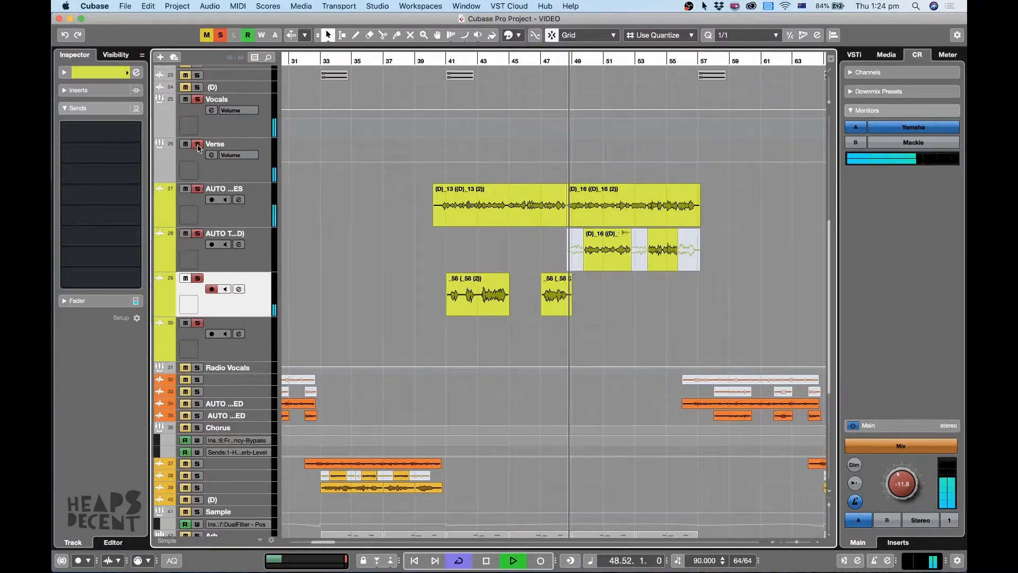
{"action": "key", "text": "h"}
{"action": "key", "text": "h"}
{"action": "key", "text": "g"}
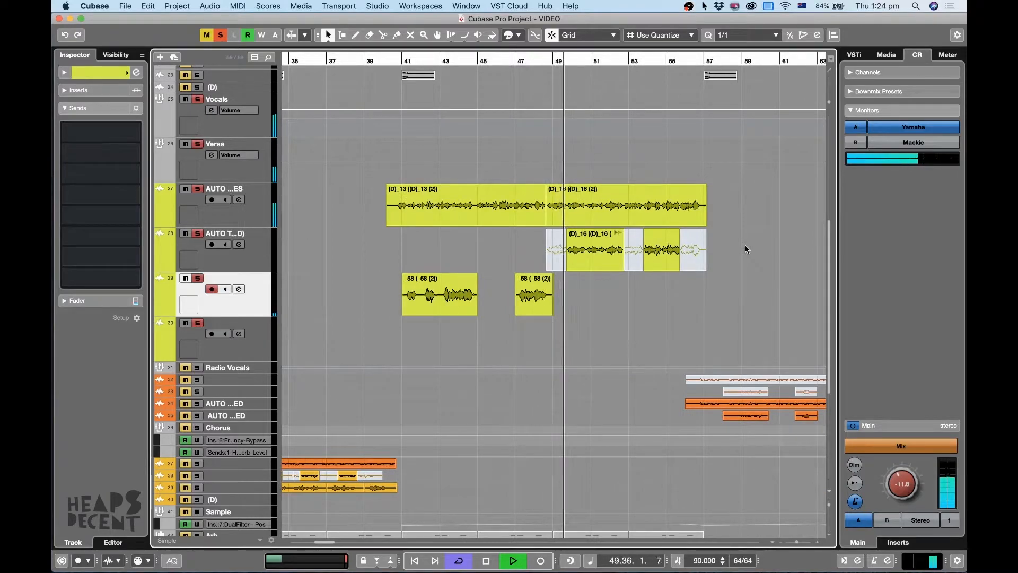
{"action": "left_click", "coordinate": [233, 265]}
{"action": "key", "text": "h"}
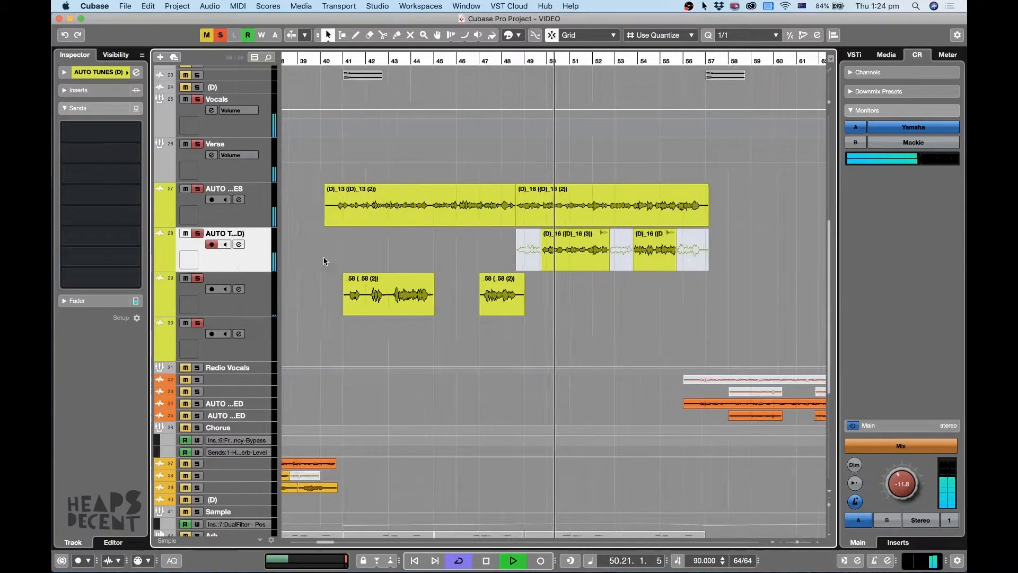
{"action": "key", "text": "h"}
{"action": "key", "text": "g"}
{"action": "key", "text": "space"}
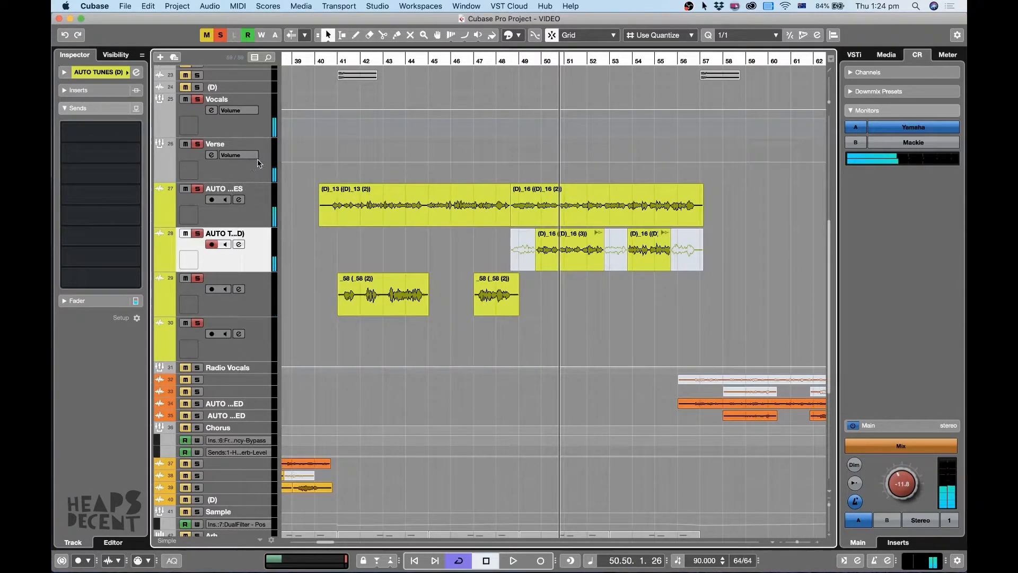
Clear all solos, solo only the AUTO TUNES (D) track, play it from bar 50, and stop before bar 53.
{"action": "left_click", "coordinate": [223, 38]}
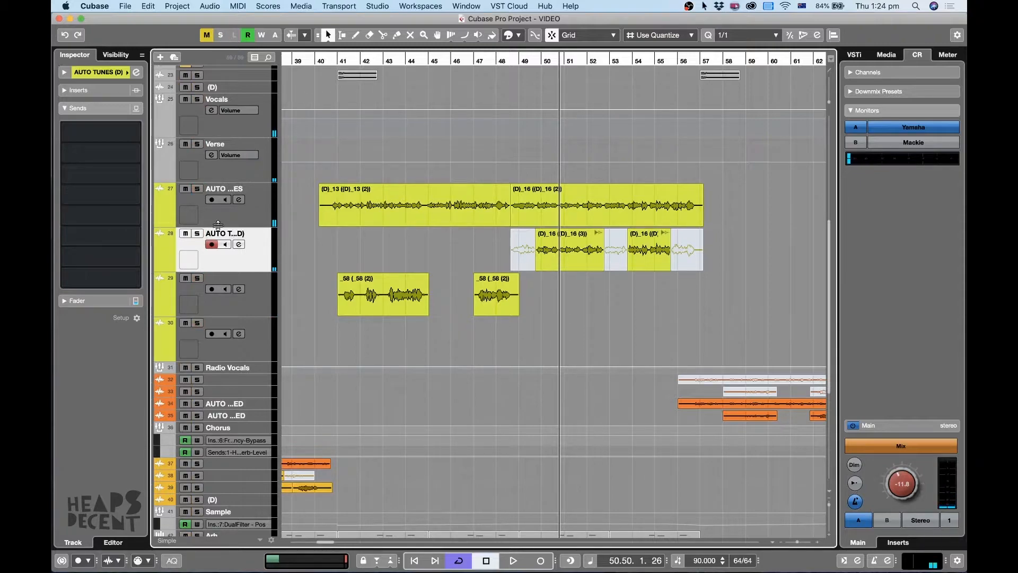
{"action": "left_click", "coordinate": [198, 234]}
{"action": "left_click", "coordinate": [541, 60]}
{"action": "key", "text": "space"}
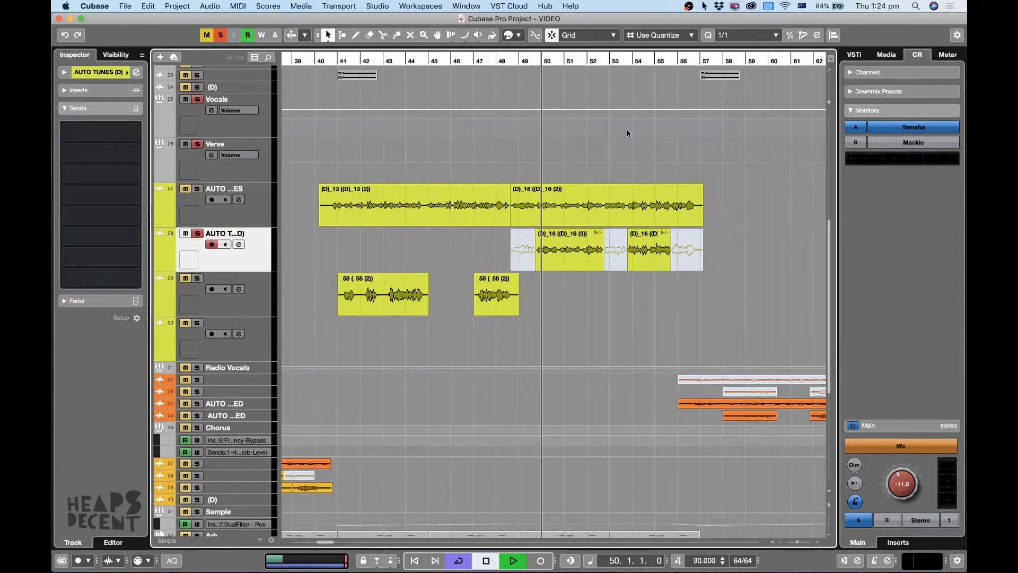
{"action": "key", "text": "h"}
{"action": "key", "text": "h"}
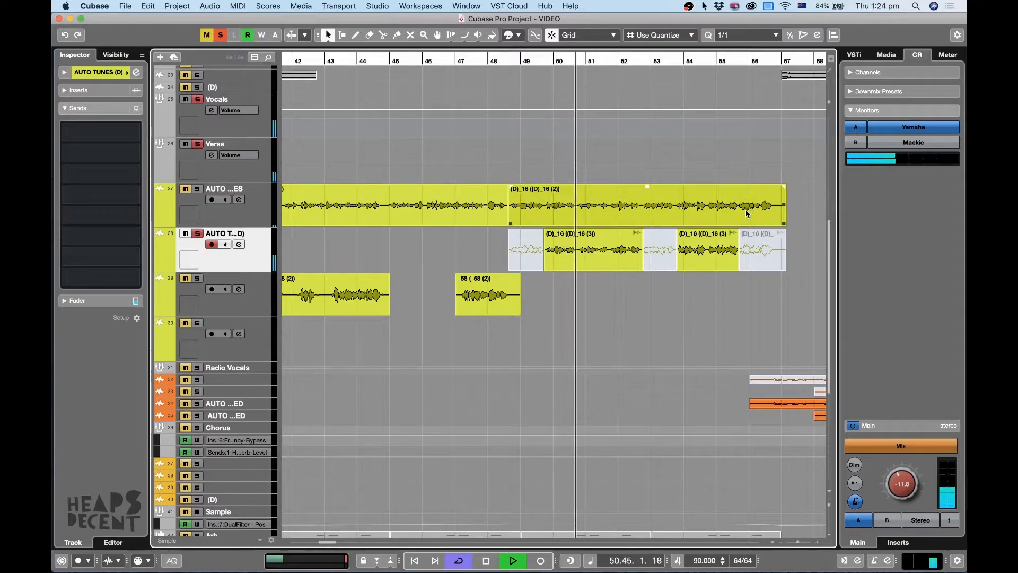
{"action": "left_click", "coordinate": [627, 319]}
{"action": "key", "text": "g"}
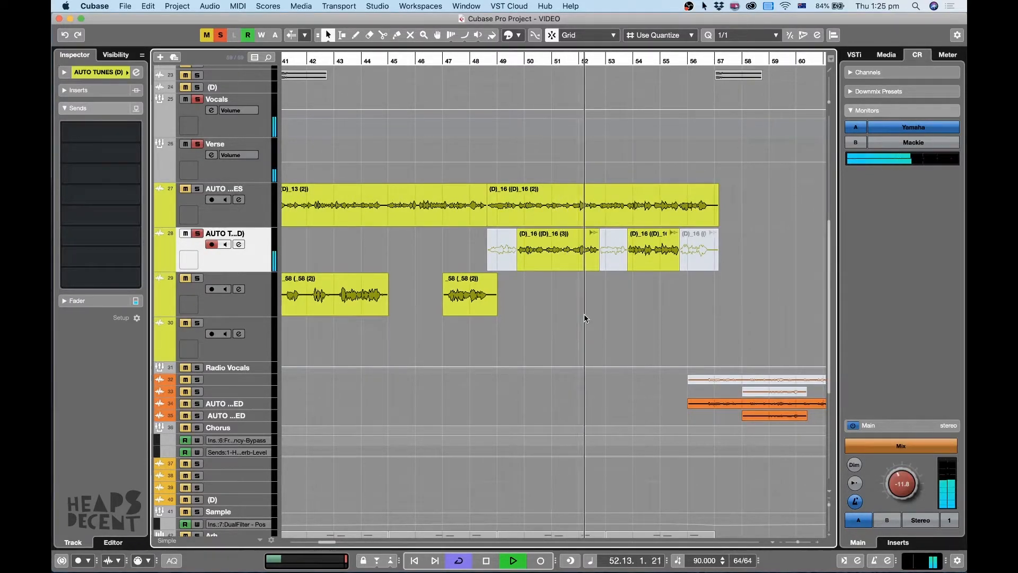
{"action": "key", "text": "space"}
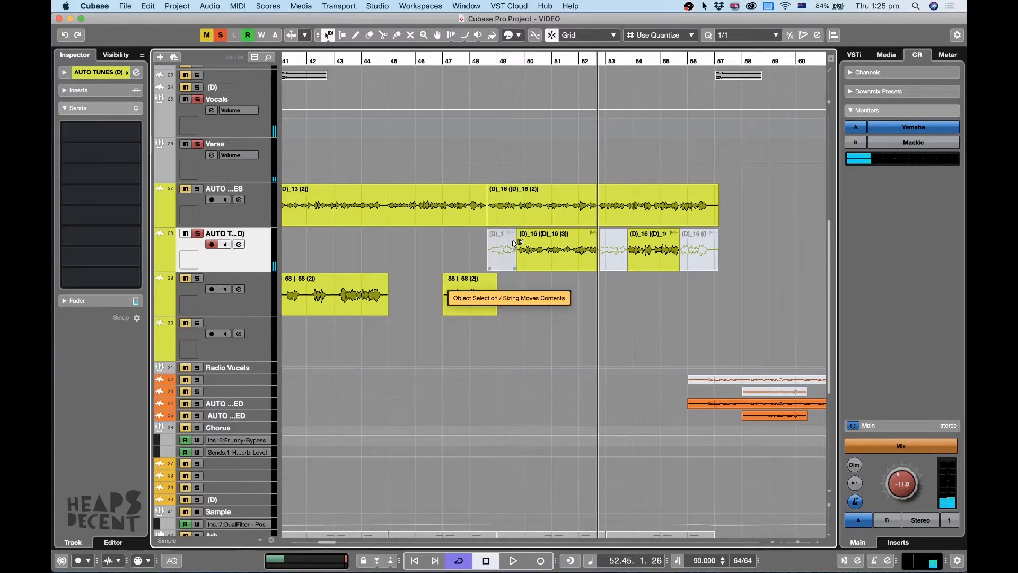
Open the first unmuted (D)_16 clip on AUTO TUNES (D), shift its selected pitch segments upward, and play from about bar 49.
{"action": "double_click", "coordinate": [528, 250]}
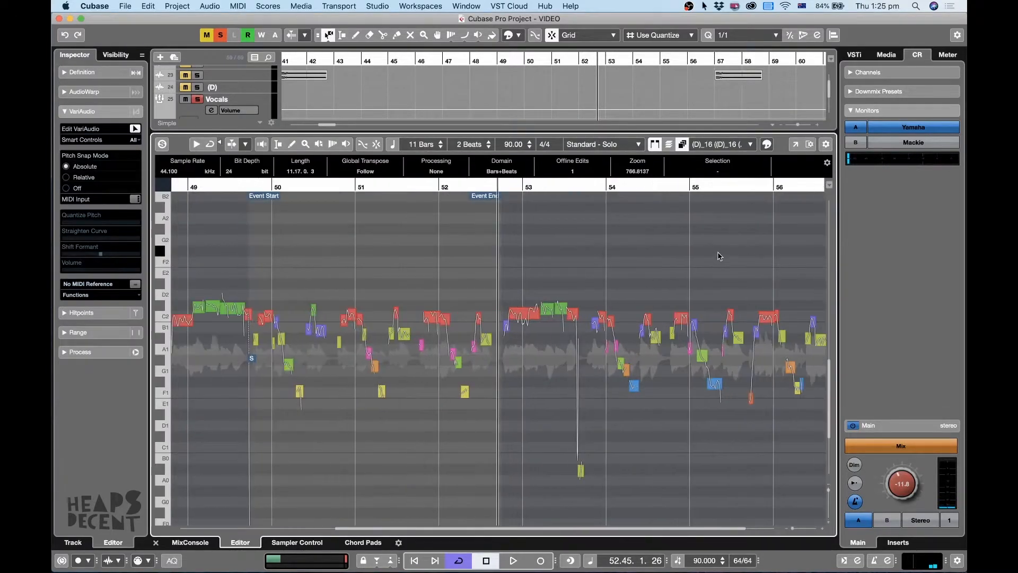
{"action": "left_click_drag", "start_coordinate": [788, 255], "coordinate": [304, 434]}
{"action": "key", "text": "h"}
{"action": "key", "text": "h"}
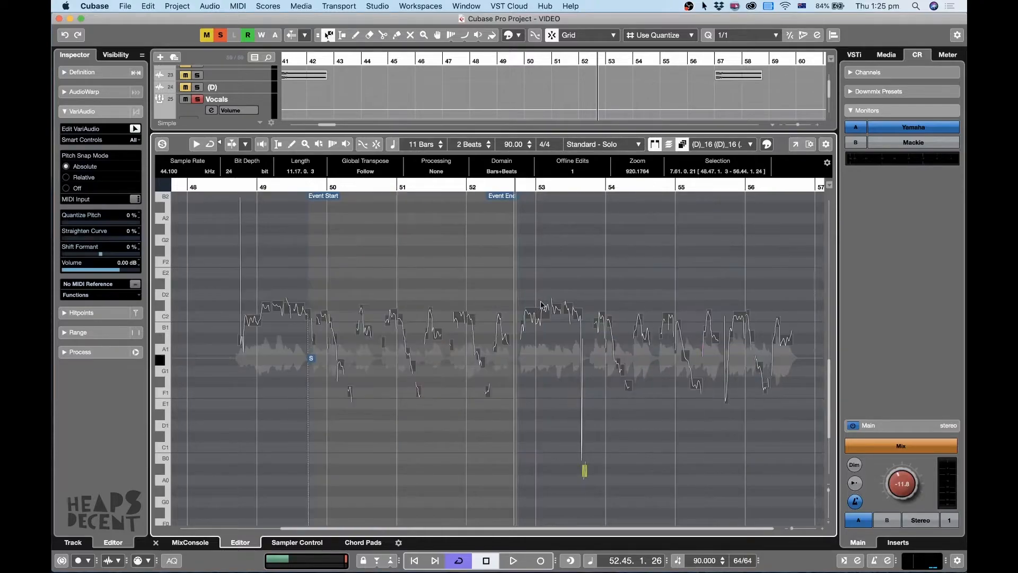
{"action": "left_click", "coordinate": [241, 189]}
{"action": "key", "text": "space"}
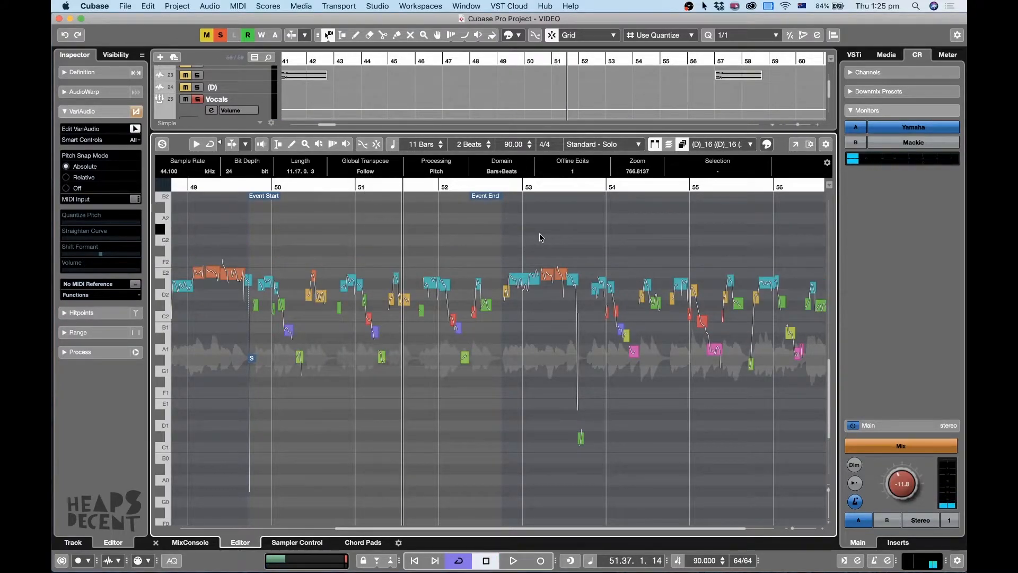
Undo and redo the pitch shifts of the (D)_16 clip to compare the transposed versions.
{"action": "key", "text": "super+z"}
{"action": "key", "text": "super+z"}
{"action": "key", "text": "super+z"}
{"action": "key", "text": "super+z"}
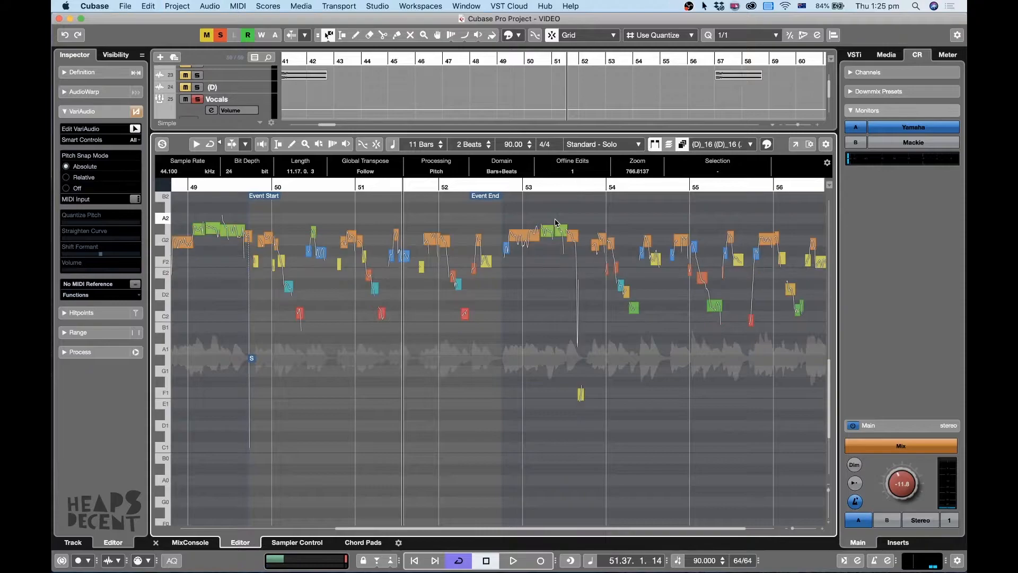
{"action": "key", "text": "super+shift+z"}
{"action": "key", "text": "super+shift+z"}
{"action": "key", "text": "super+shift+z"}
{"action": "key", "text": "super+shift+z"}
{"action": "key", "text": "super+shift+z"}
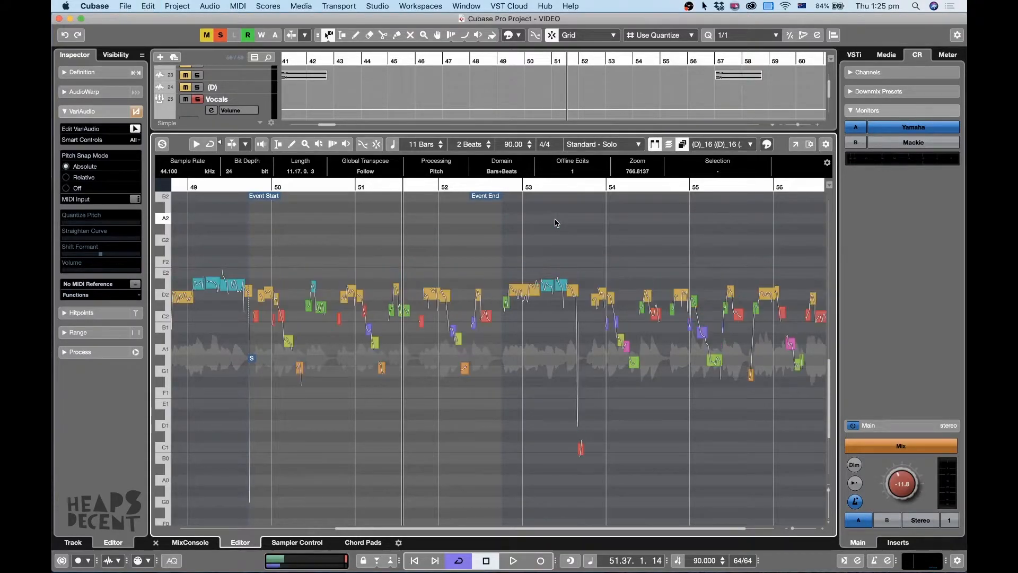
Return the (D)_16 clip's pitch segments to around their original pitch, close the Sample Editor, and stop playback.
{"action": "key", "text": "super+z"}
{"action": "key", "text": "super+z"}
{"action": "key", "text": "super+z"}
{"action": "key", "text": "super+shift+z"}
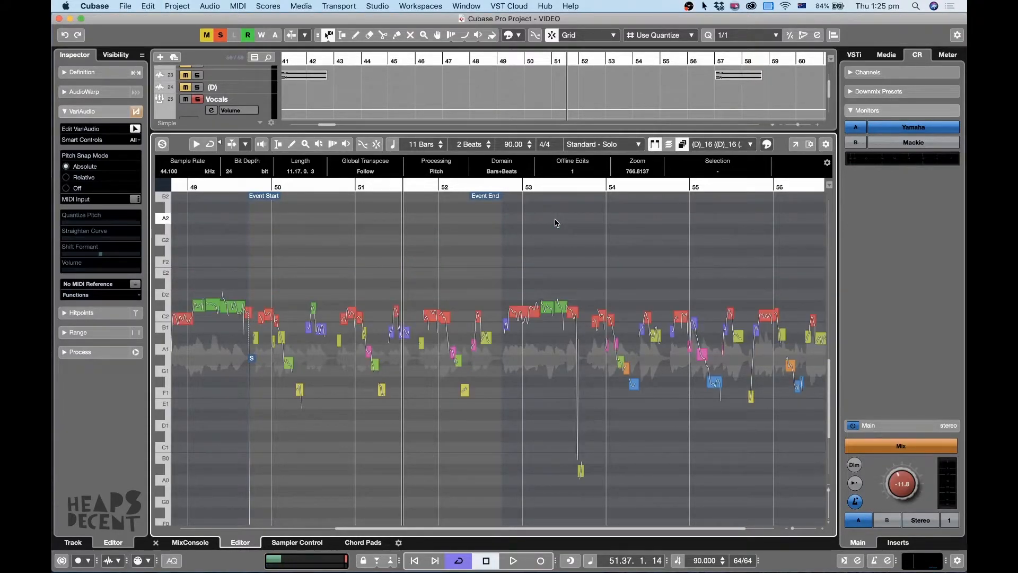
{"action": "left_click", "coordinate": [156, 542]}
{"action": "key", "text": "space"}
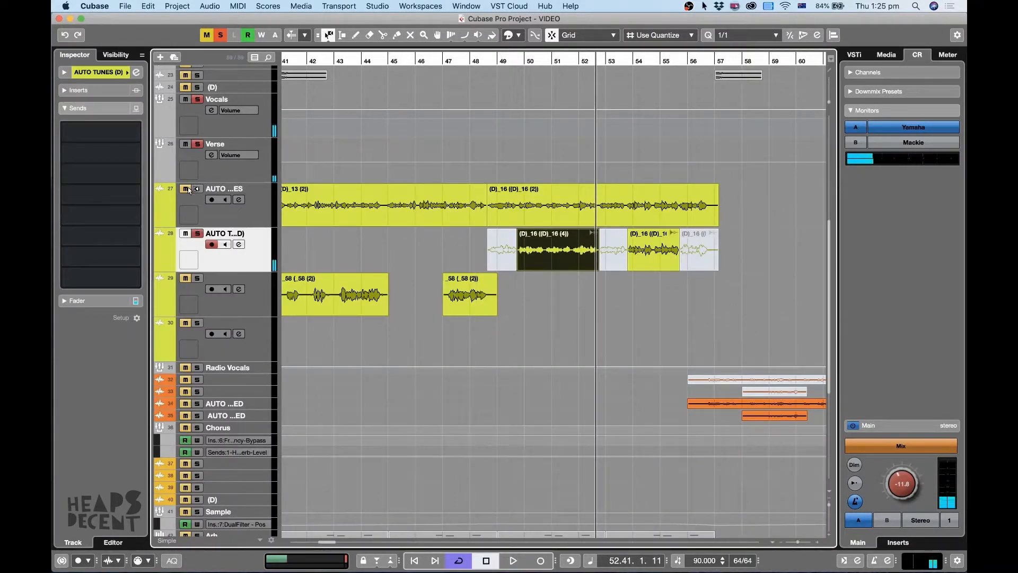
Deselect the (D)_16 clip and audition the lead verse track 27 soloed together with AUTO TUNES (D) up to bar 55.
{"action": "left_click", "coordinate": [759, 192]}
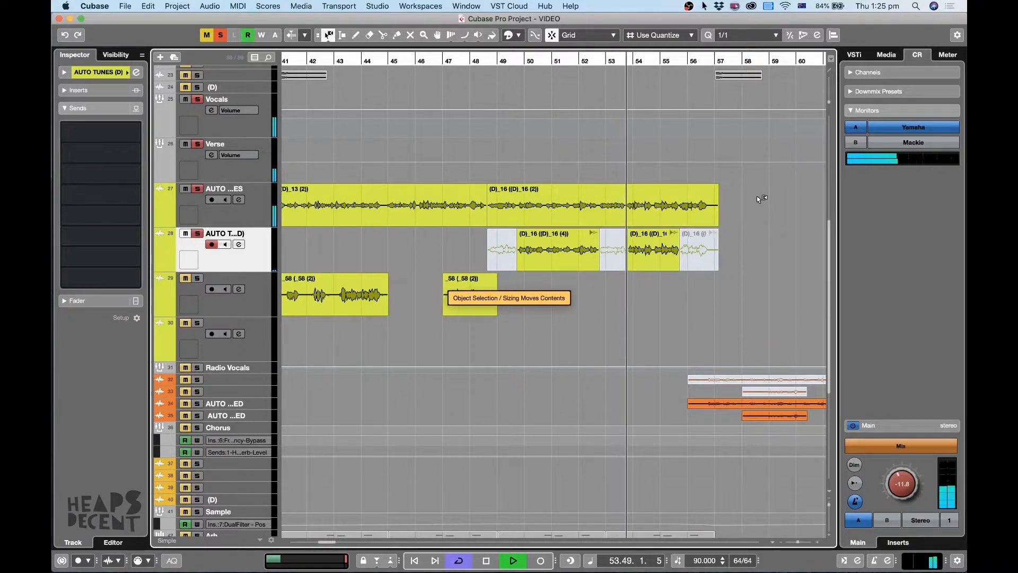
{"action": "key", "text": "g"}
{"action": "key", "text": "g"}
{"action": "key", "text": "g"}
{"action": "key", "text": "g"}
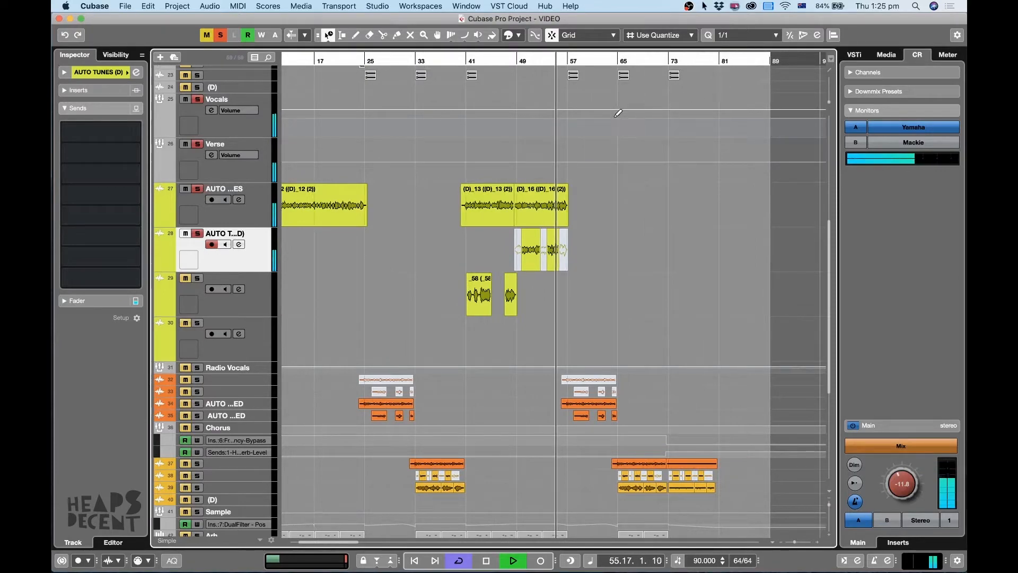
{"action": "key", "text": "g"}
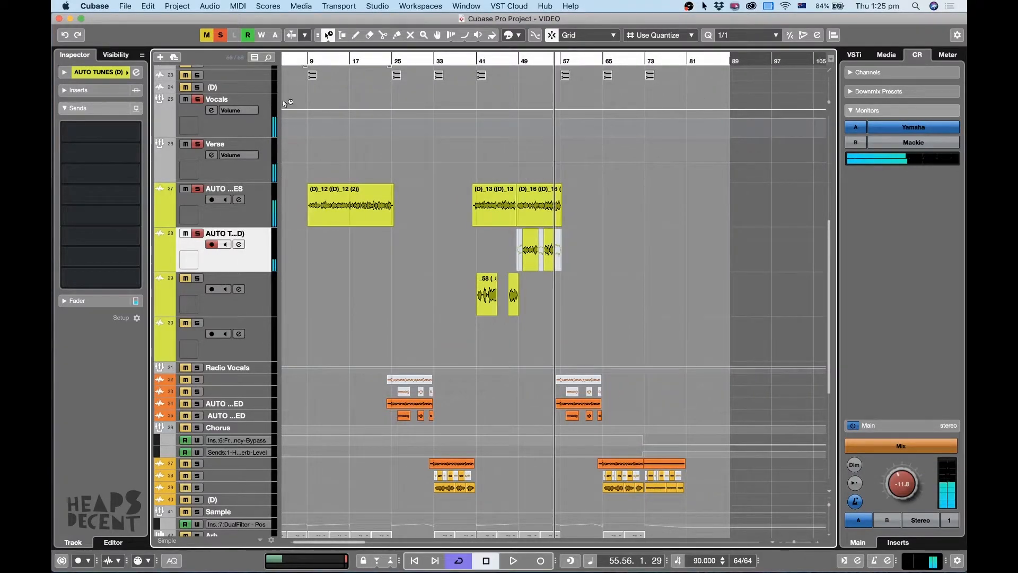
Clear all solos, shrink the enlarged vocal tracks to compact rows, and move the playhead to bar 17.
{"action": "left_click", "coordinate": [220, 35]}
{"action": "key", "text": "shift+g"}
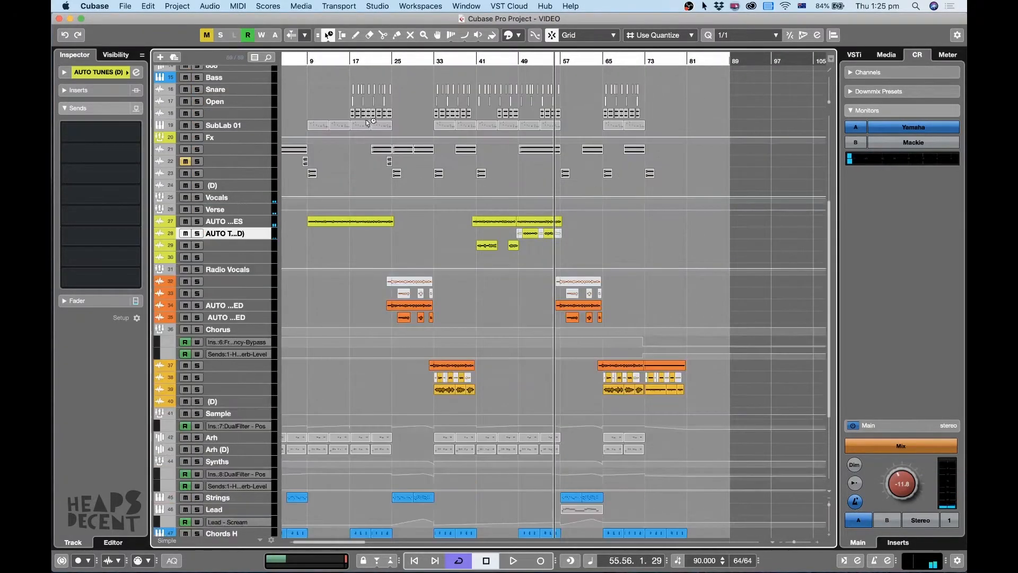
{"action": "left_click", "coordinate": [348, 59]}
{"action": "key", "text": "h"}
Select the Radio Vocals group with its four tracks 32 to 35 and enlarge their rows.
{"action": "left_click", "coordinate": [235, 271]}
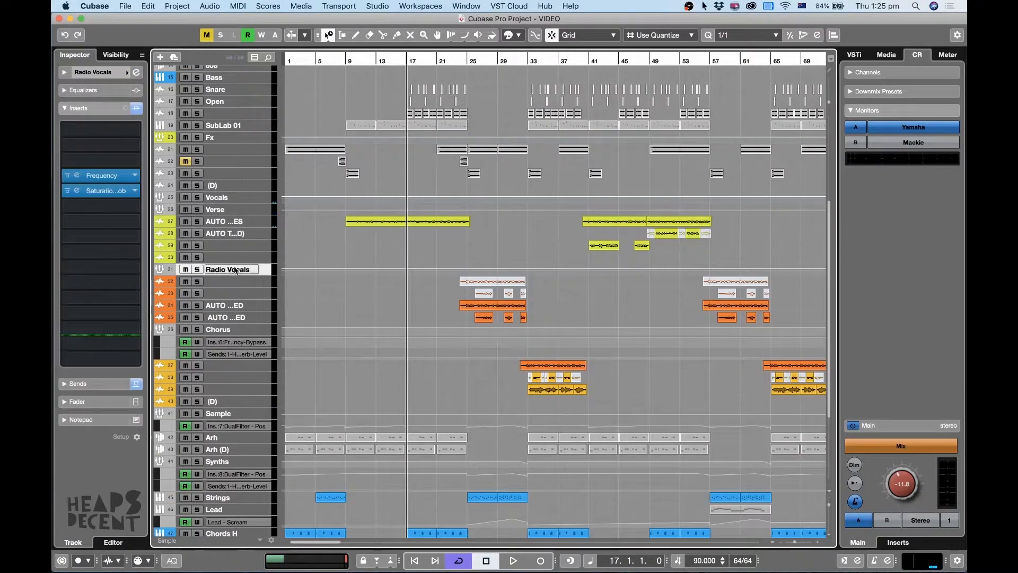
{"action": "left_click", "coordinate": [244, 320], "text": "shift"}
{"action": "key", "text": "alt+Down"}
{"action": "key", "text": "alt+Down"}
{"action": "key", "text": "h"}
{"action": "key", "text": "h"}
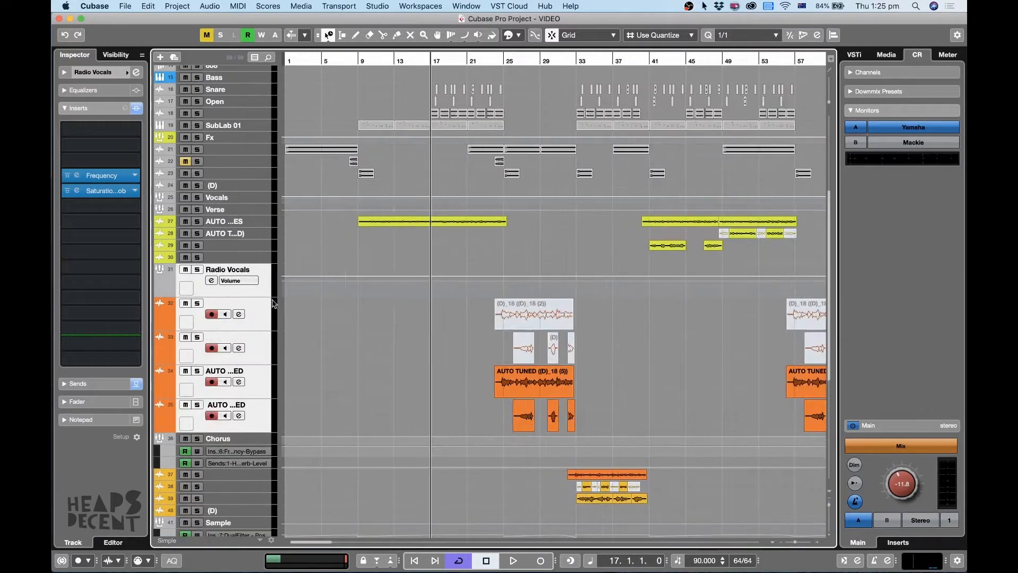
{"action": "key", "text": "g"}
Bring the first Radio Vocals clips into focus and play them from bar 24.
{"action": "left_click", "coordinate": [505, 59]}
{"action": "key", "text": "h"}
{"action": "key", "text": "h"}
{"action": "key", "text": "h"}
{"action": "key", "text": "h"}
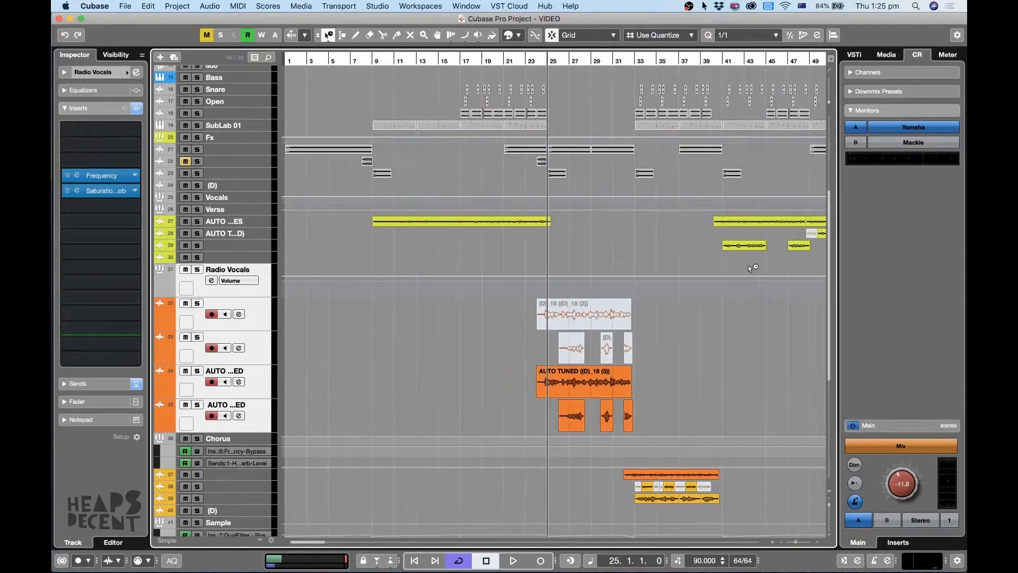
{"action": "key", "text": "h"}
{"action": "left_click", "coordinate": [709, 59]}
{"action": "key", "text": "h"}
{"action": "key", "text": "g"}
{"action": "key", "text": "g"}
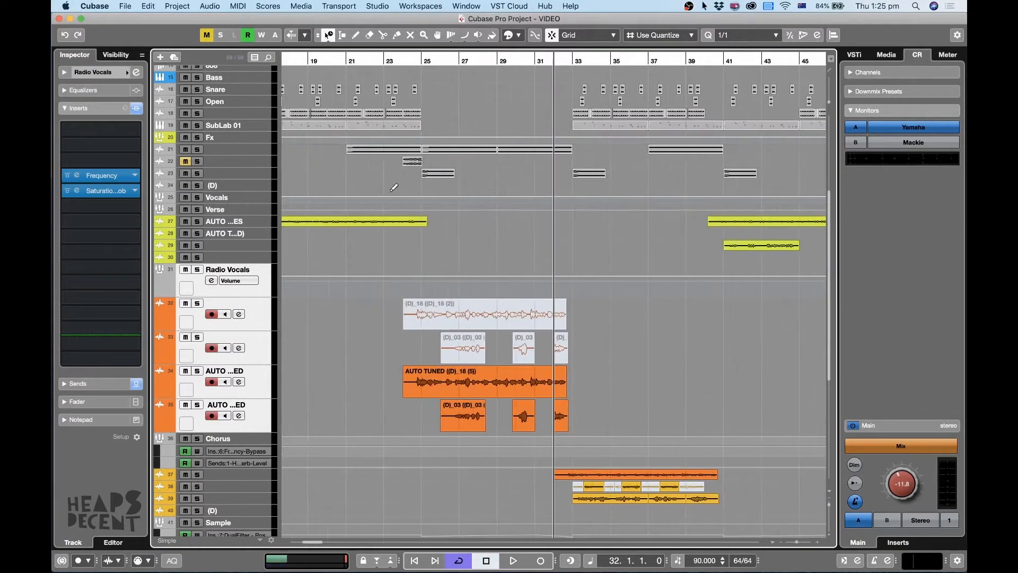
{"action": "left_click", "coordinate": [404, 59]}
{"action": "key", "text": "space"}
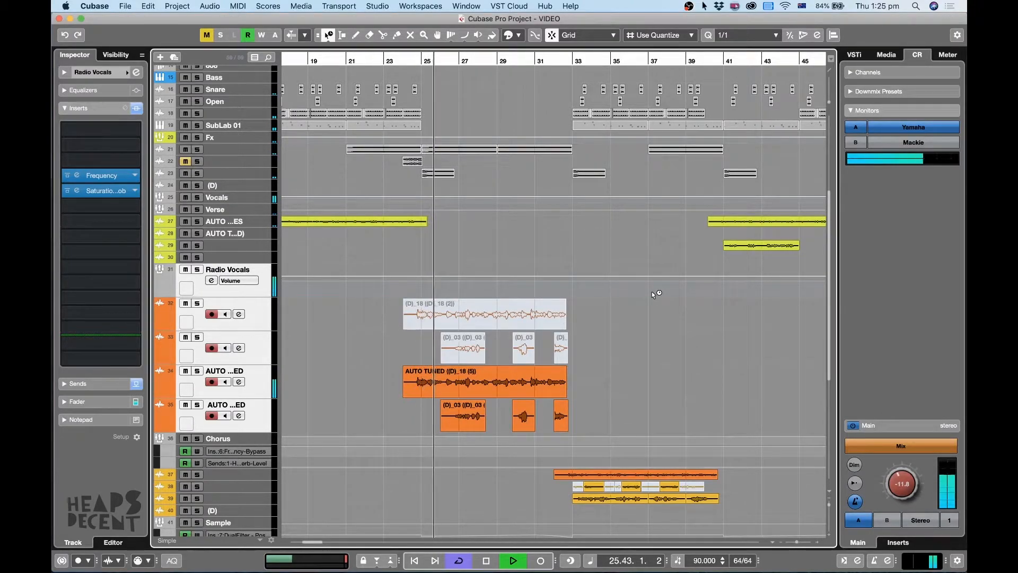
Set the Object Selection tool to Normal Sizing while the Radio Vocals section plays.
{"action": "scroll", "coordinate": [644, 287], "scroll_direction": "down", "scroll_amount": 3}
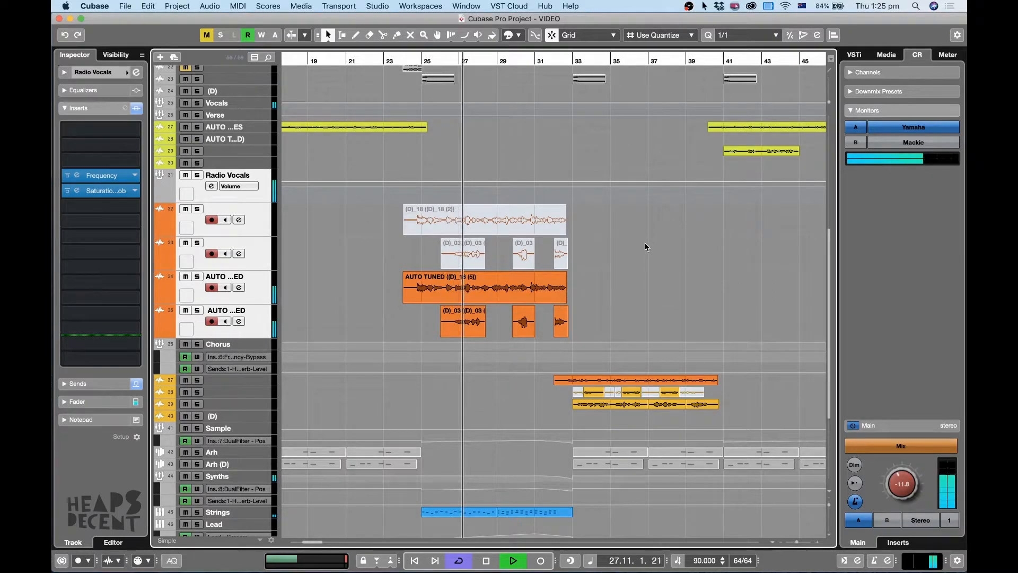
{"action": "key", "text": "1"}
{"action": "key", "text": "1"}
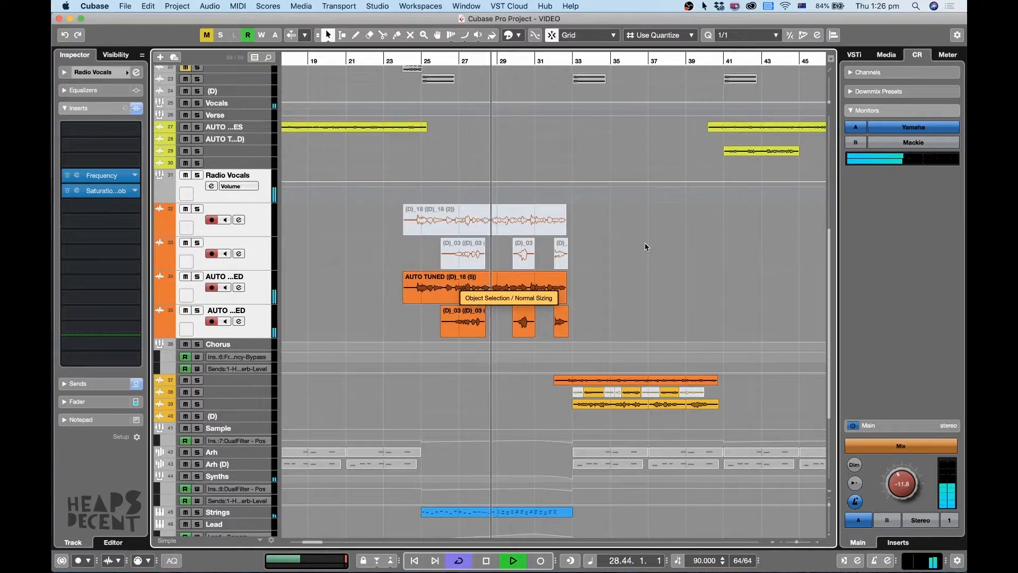
{"action": "key", "text": "1"}
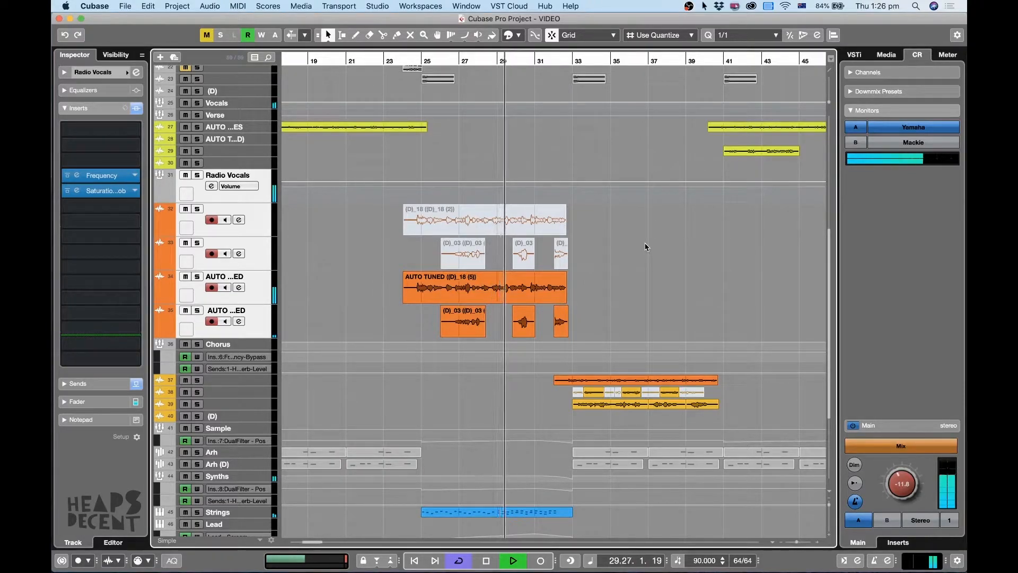
Listen through the rest of the Radio Vocals clips with Normal Sizing active, and stop playback at bar 32.
{"action": "scroll", "coordinate": [642, 246], "scroll_direction": "down", "scroll_amount": 3}
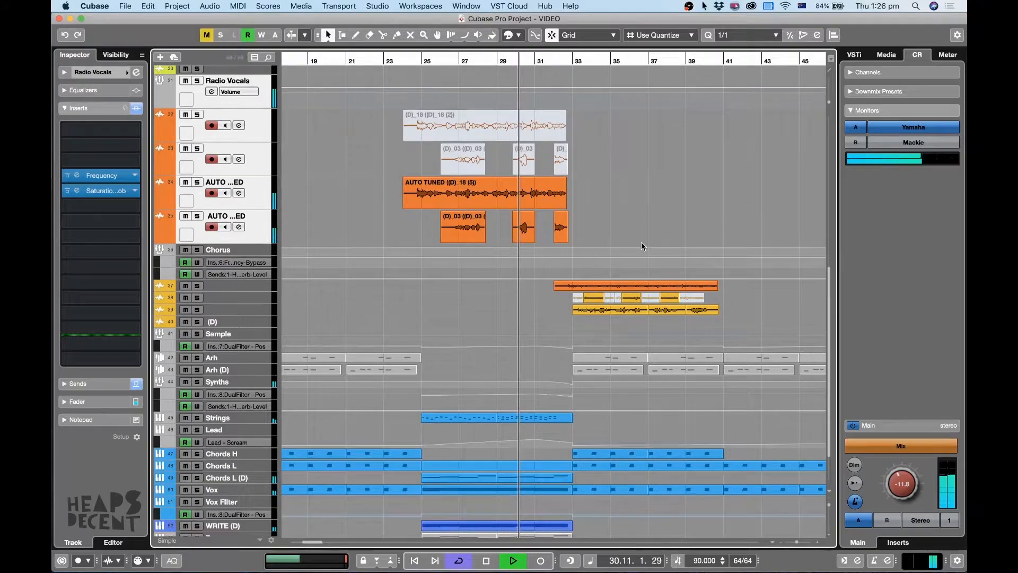
{"action": "scroll", "coordinate": [642, 246], "scroll_direction": "up", "scroll_amount": 3}
{"action": "scroll", "coordinate": [642, 247], "scroll_direction": "down", "scroll_amount": 3}
{"action": "key", "text": "1"}
{"action": "key", "text": "1"}
{"action": "key", "text": "1"}
{"action": "scroll", "coordinate": [641, 246], "scroll_direction": "up", "scroll_amount": 7}
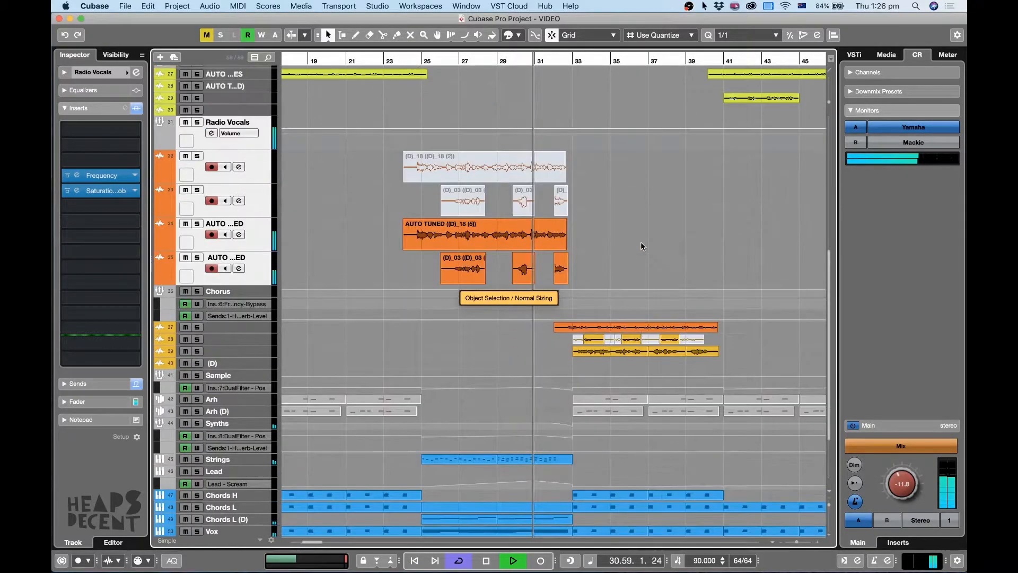
{"action": "scroll", "coordinate": [640, 245], "scroll_direction": "down", "scroll_amount": 5}
{"action": "scroll", "coordinate": [641, 246], "scroll_direction": "up", "scroll_amount": 2}
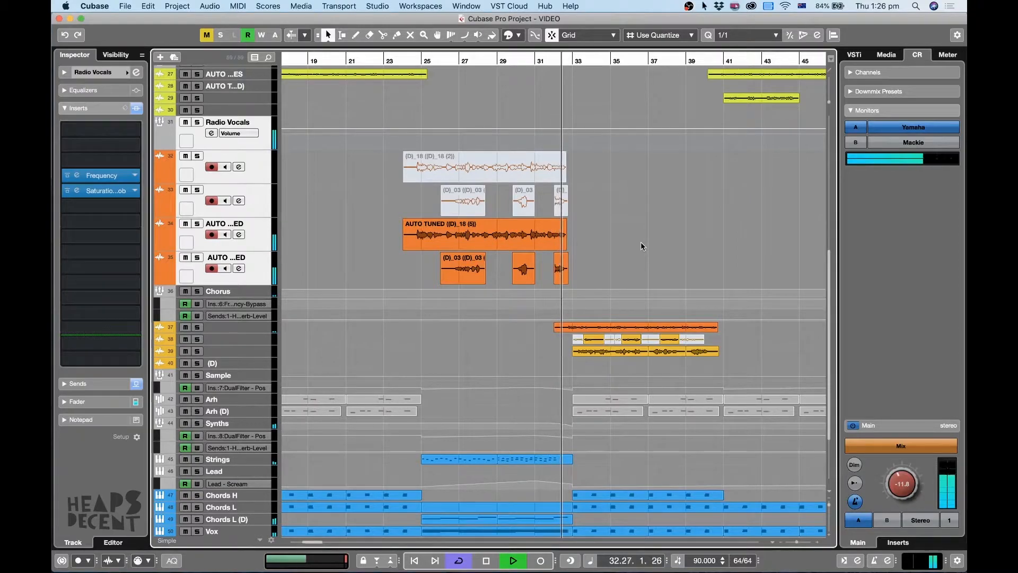
{"action": "key", "text": "space"}
Solo the whole Vocals group and play it briefly from bar 22 at the end of the verse.
{"action": "scroll", "coordinate": [503, 199], "scroll_direction": "up", "scroll_amount": 6}
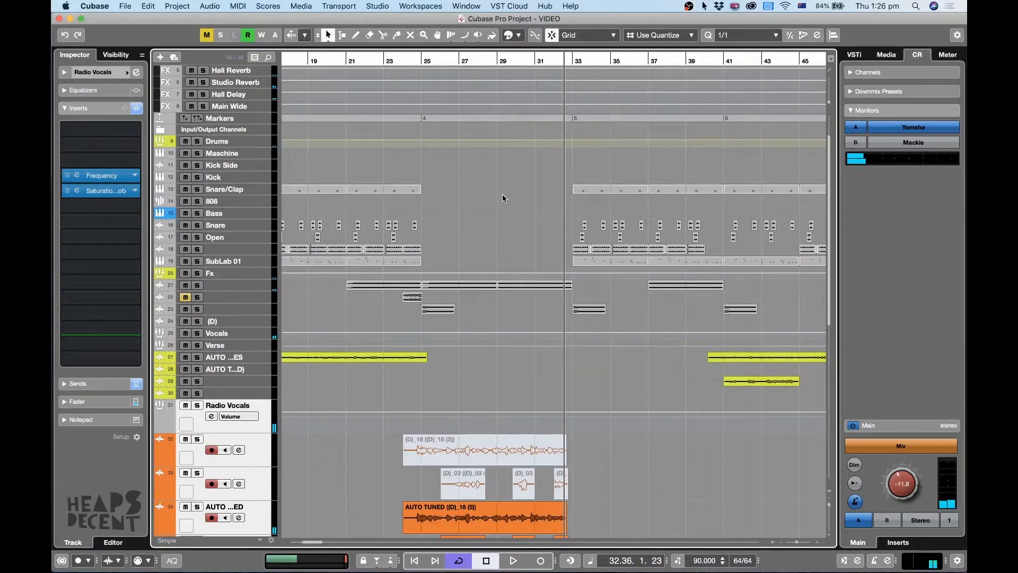
{"action": "left_click", "coordinate": [361, 61]}
{"action": "left_click", "coordinate": [196, 333]}
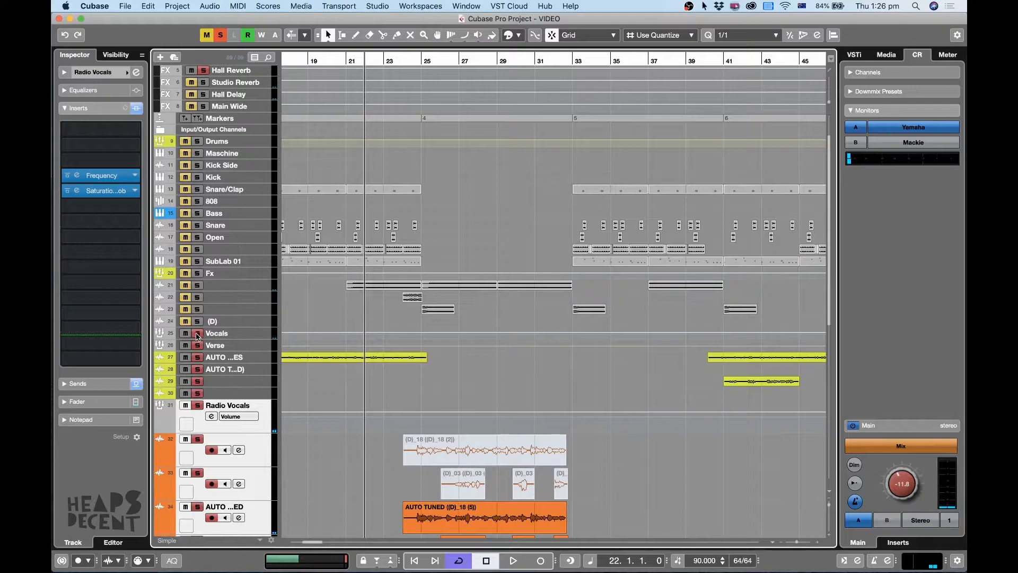
{"action": "scroll", "coordinate": [553, 310], "scroll_direction": "down", "scroll_amount": 2}
{"action": "key", "text": "space"}
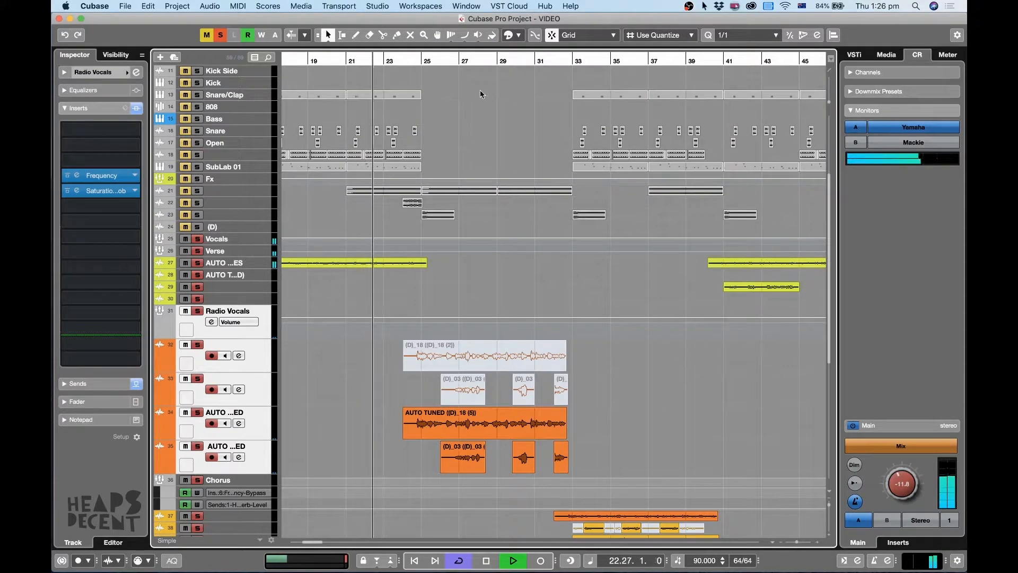
{"action": "key", "text": "space"}
Play the soloed vocals from bar 25 and return the playhead to that bar.
{"action": "left_click", "coordinate": [428, 61]}
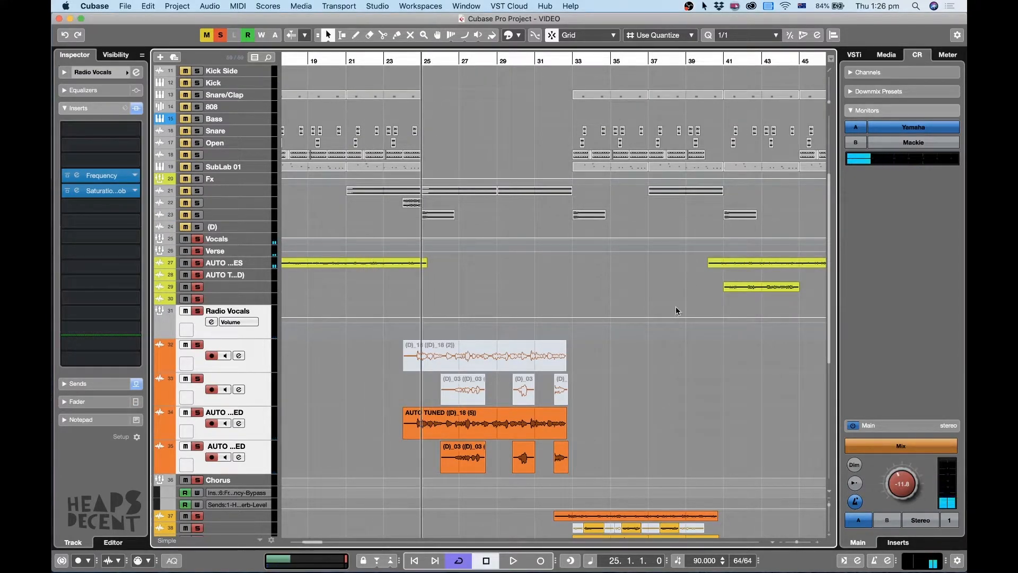
{"action": "key", "text": "space"}
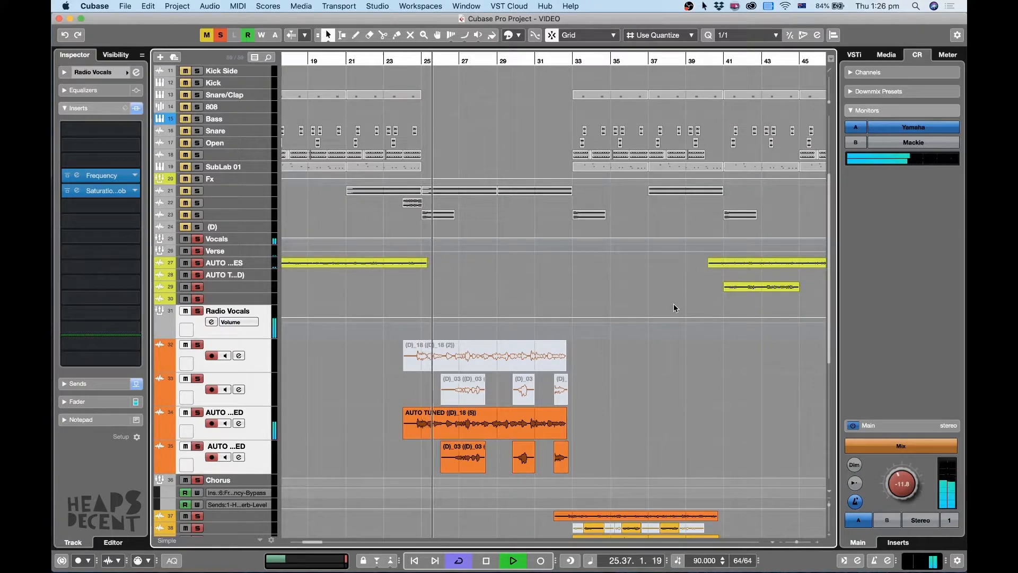
{"action": "key", "text": "space"}
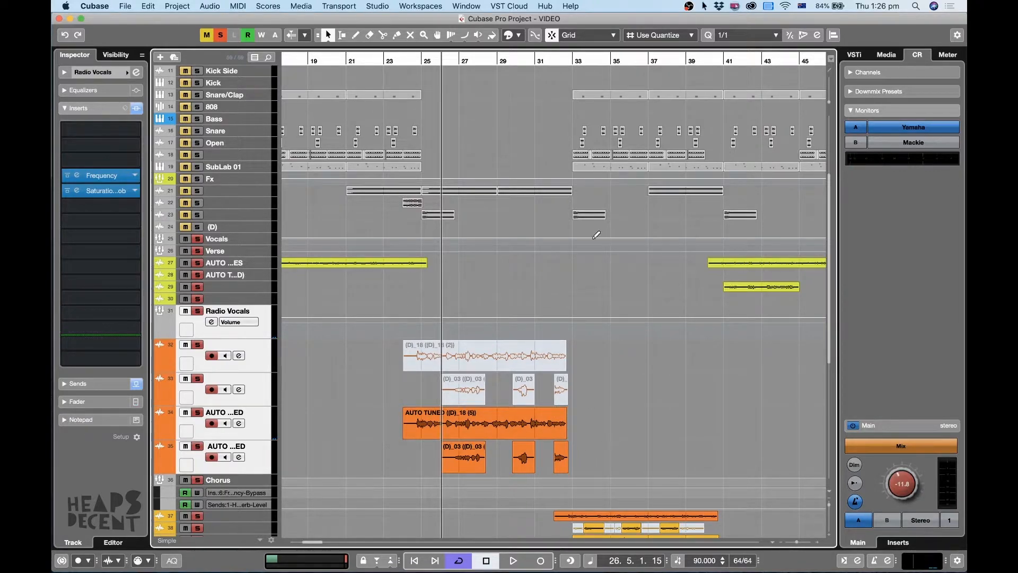
{"action": "left_click", "coordinate": [424, 60]}
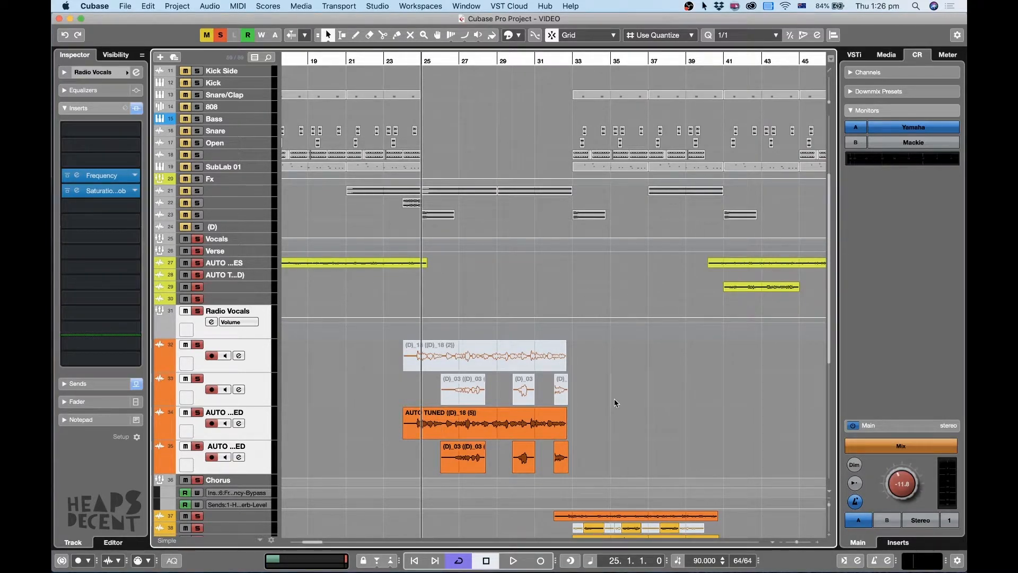
Select the Radio Vocals group and solo it alone, clearing the solo of the other vocal tracks.
{"action": "key", "text": "h"}
{"action": "key", "text": "g"}
{"action": "key", "text": "g"}
{"action": "left_click", "coordinate": [261, 333]}
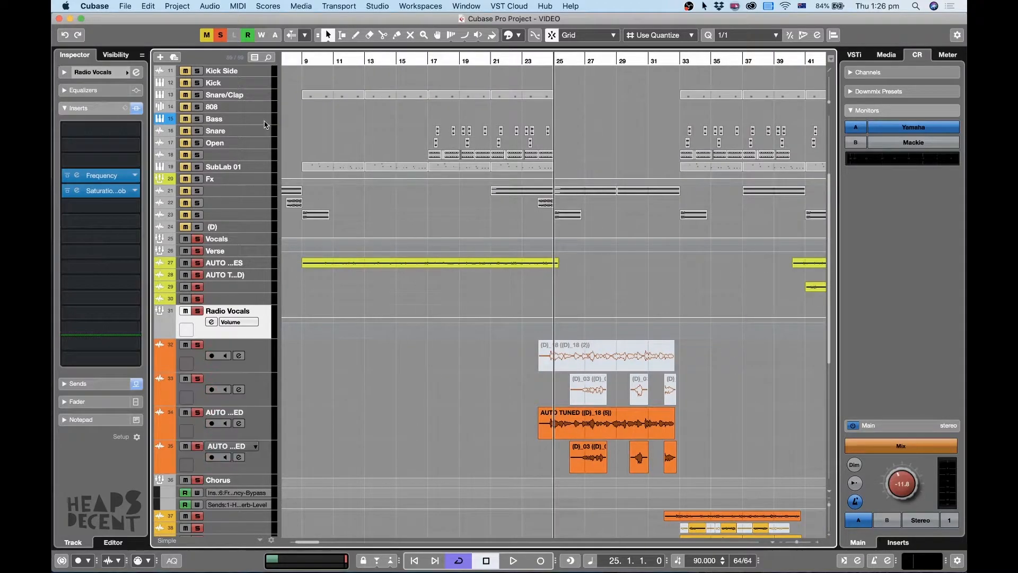
{"action": "left_click", "coordinate": [221, 36]}
{"action": "left_click", "coordinate": [195, 313]}
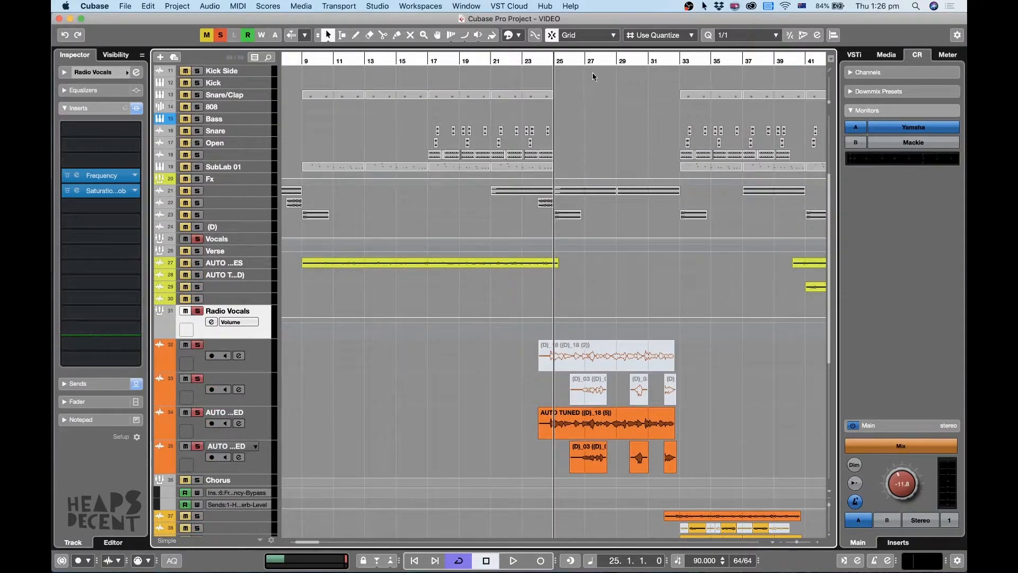
Zoom in around bar 25 and play the soloed Radio Vocals group briefly.
{"action": "key", "text": "h"}
{"action": "key", "text": "h"}
{"action": "key", "text": "g"}
{"action": "key", "text": "space"}
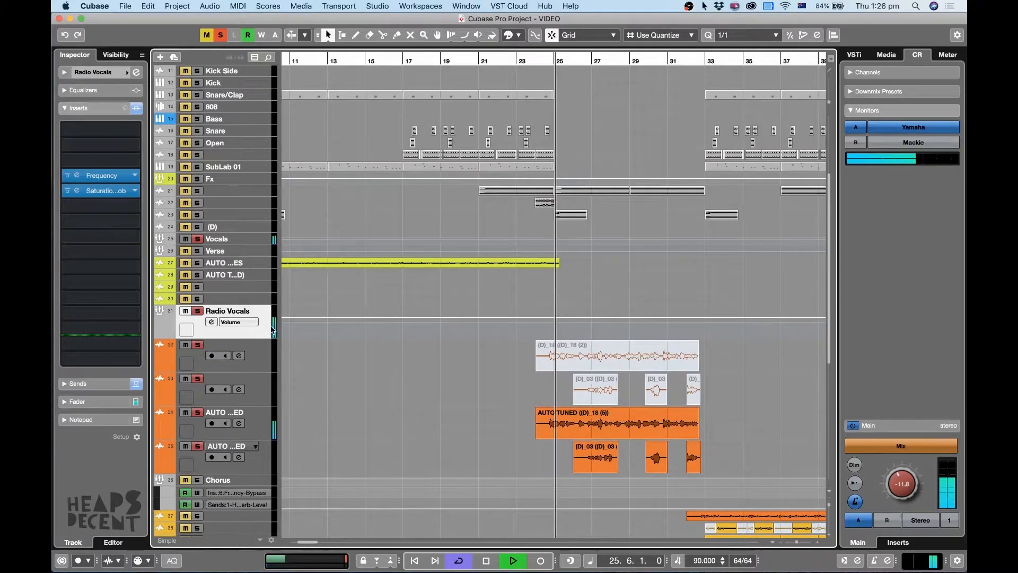
{"action": "key", "text": "space"}
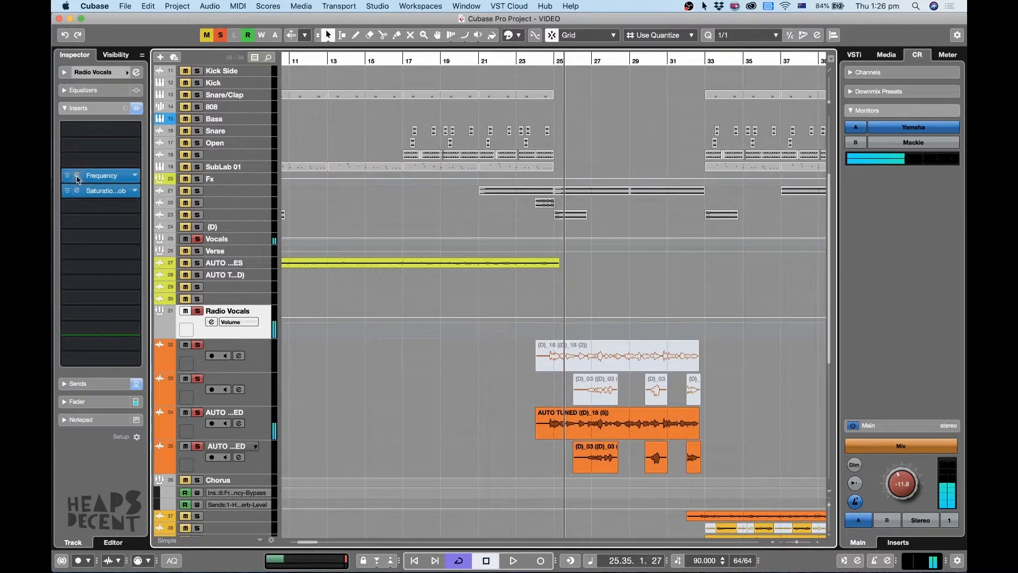
Open the Frequency EQ inserted on the Radio Vocals group and move its window clear of the clips.
{"action": "left_click", "coordinate": [76, 176]}
{"action": "left_click_drag", "start_coordinate": [475, 98], "coordinate": [542, 105]}
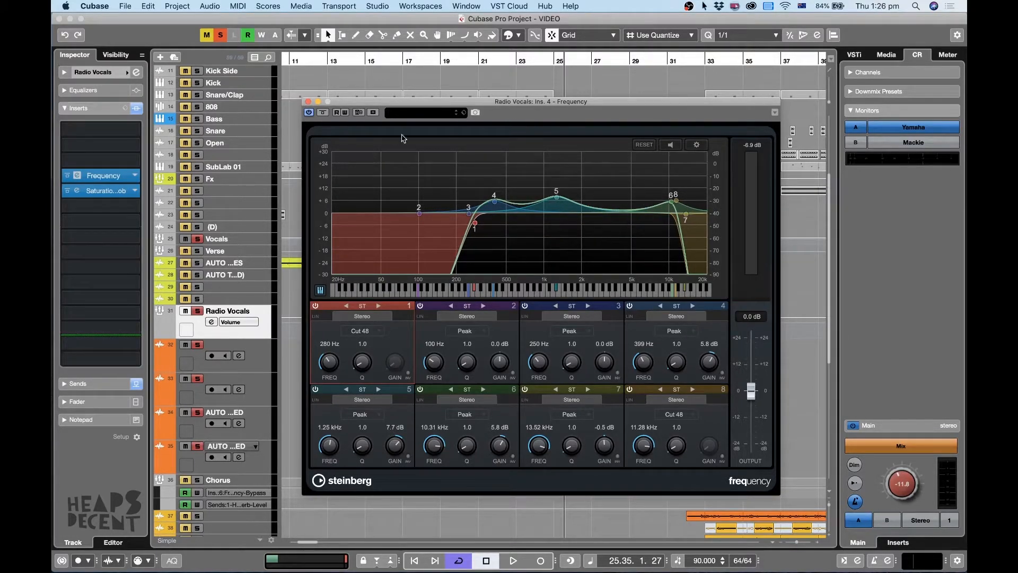
{"action": "left_click_drag", "start_coordinate": [575, 116], "coordinate": [352, 99]}
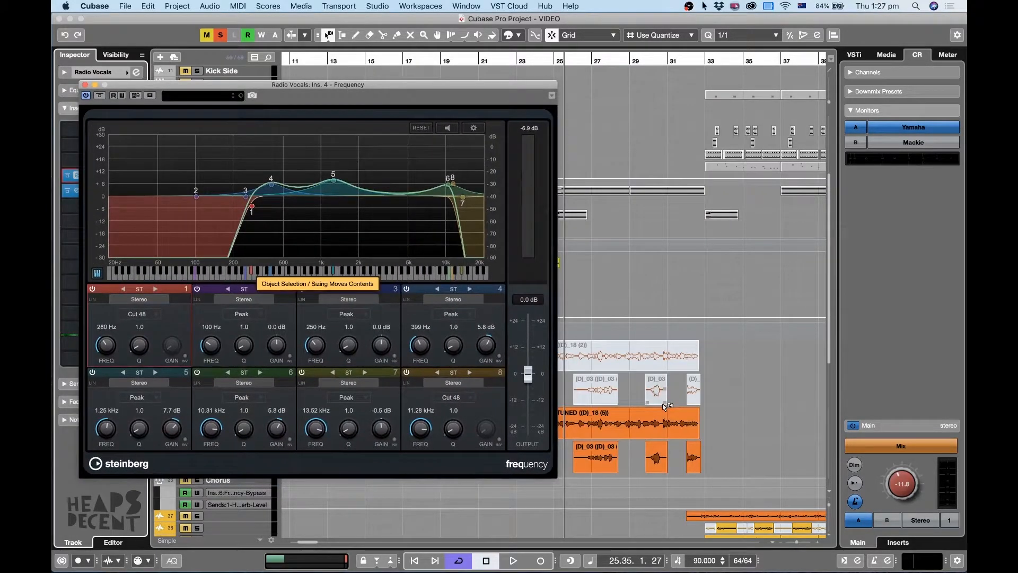
Loop the long AUTO TUNED clip on track 34 and examine its spectrum in the Frequency EQ during playback.
{"action": "left_click", "coordinate": [667, 422]}
{"action": "key", "text": "shift+g"}
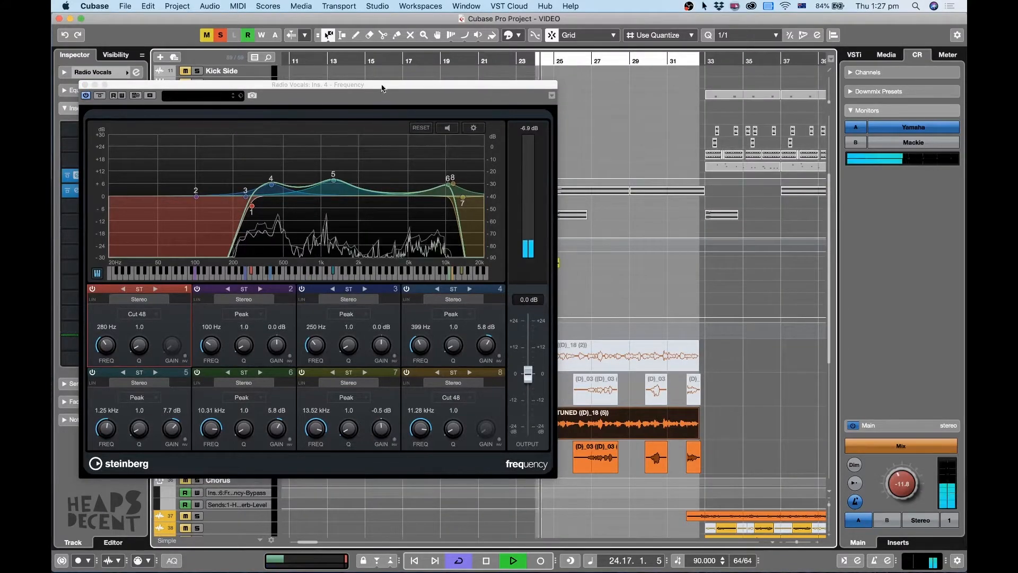
{"action": "left_click_drag", "start_coordinate": [382, 85], "coordinate": [511, 89]}
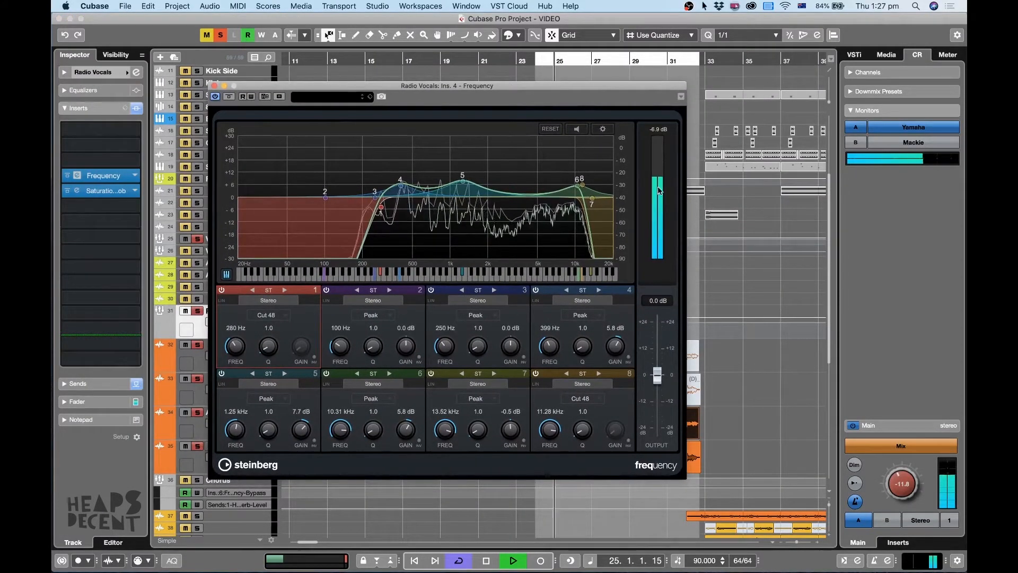
Compare the Radio Vocals sound with the Frequency EQ bypassed and active.
{"action": "key", "text": "space"}
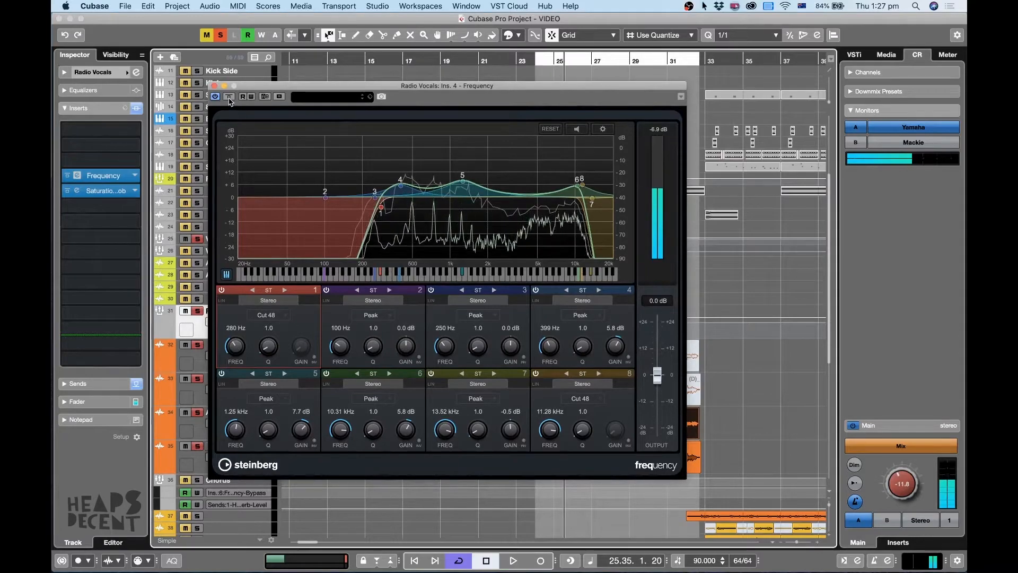
{"action": "left_click", "coordinate": [229, 98]}
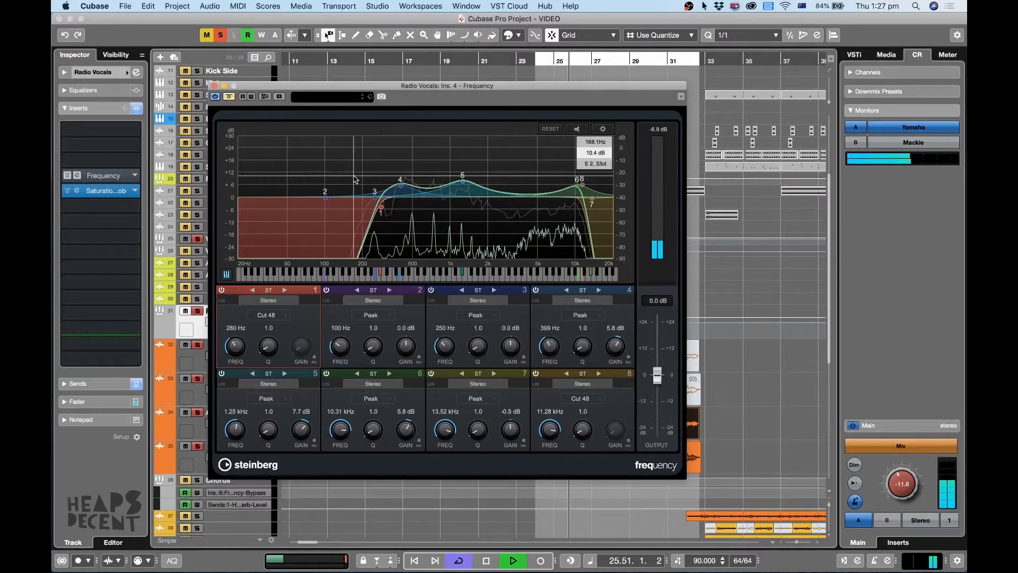
{"action": "left_click", "coordinate": [229, 99]}
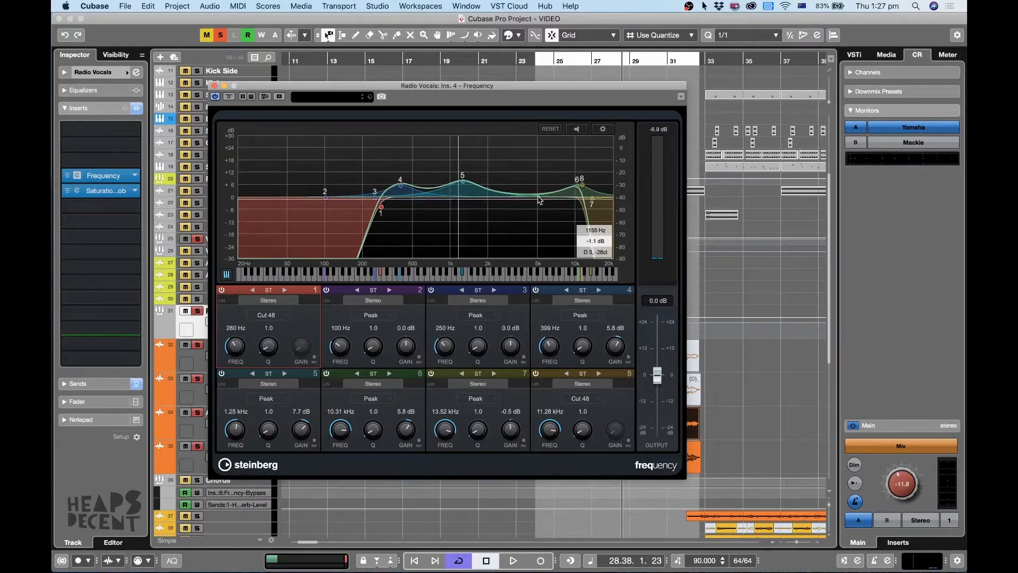
Set the low cut to 241 Hz, band 5 to 1.30 kHz at 6.6 dB, band 6 to 9.90 kHz at 6.6 dB, and the high cut to 12.35 kHz.
{"action": "left_click_drag", "start_coordinate": [580, 191], "coordinate": [578, 170]}
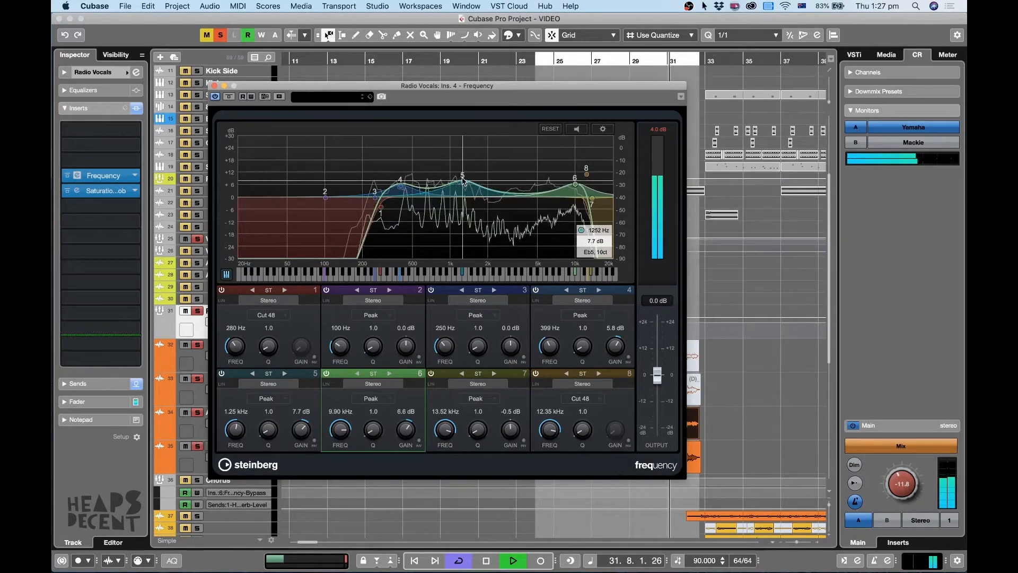
{"action": "mouse_move", "coordinate": [463, 180]}
{"action": "left_mouse_down"}
{"action": "mouse_move", "coordinate": [465, 142]}
{"action": "mouse_move", "coordinate": [465, 185]}
{"action": "left_mouse_up"}
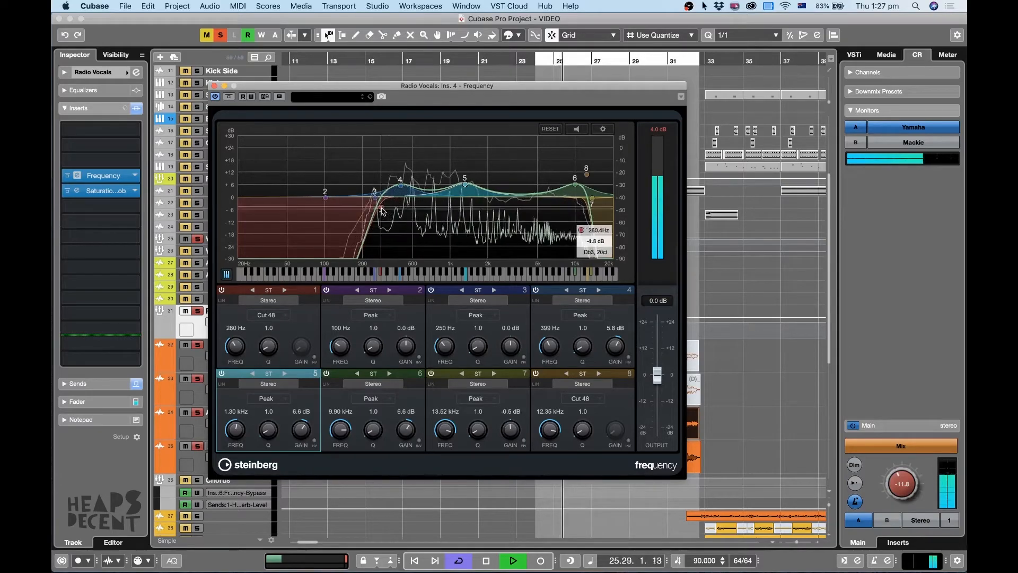
{"action": "mouse_move", "coordinate": [380, 207]}
{"action": "left_mouse_down"}
{"action": "mouse_move", "coordinate": [271, 204]}
{"action": "mouse_move", "coordinate": [444, 213]}
{"action": "mouse_move", "coordinate": [373, 208]}
{"action": "left_mouse_up"}
{"action": "key", "text": "space"}
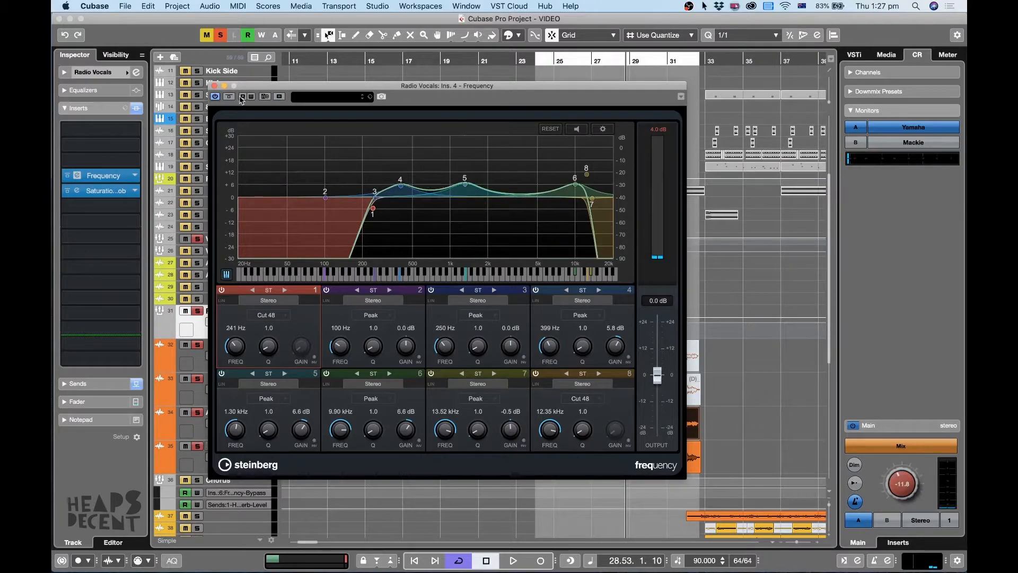
{"action": "left_click", "coordinate": [214, 86]}
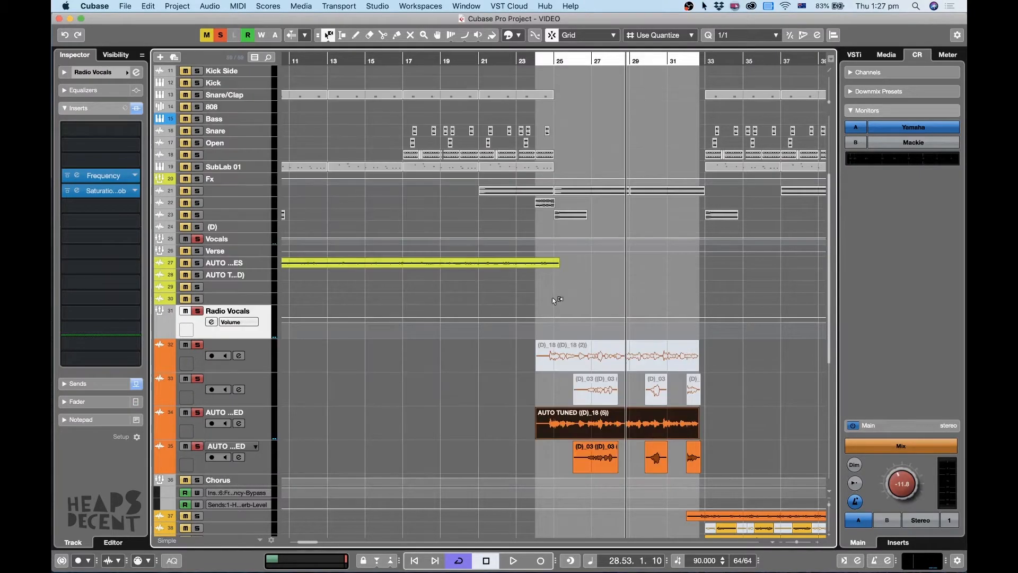
Adjust the saturation amount in the Radio Vocals group's Saturation Knob during playback and close the plug-in.
{"action": "left_click", "coordinate": [78, 192]}
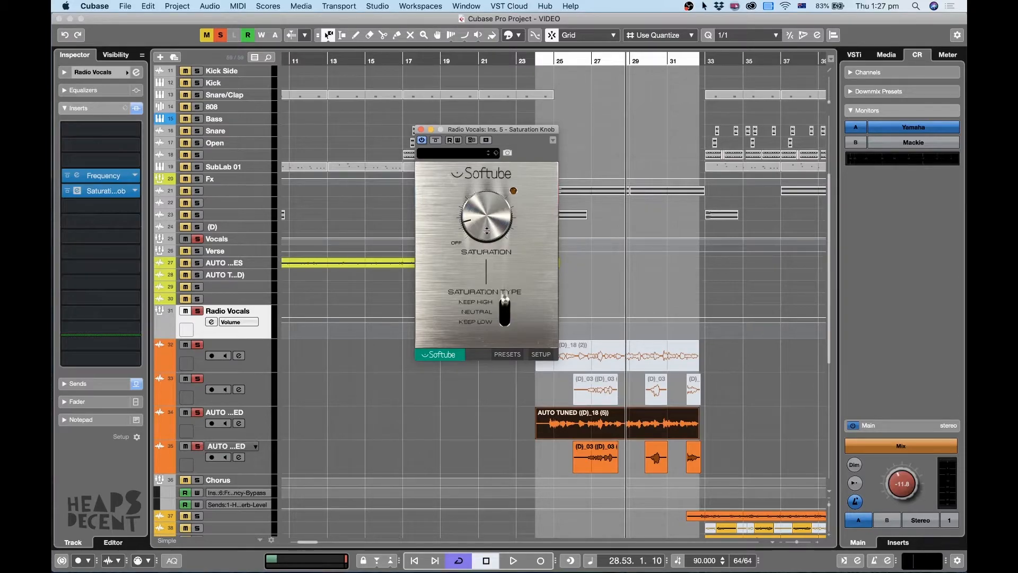
{"action": "key", "text": "space"}
{"action": "left_click_drag", "start_coordinate": [486, 231], "coordinate": [483, 258]}
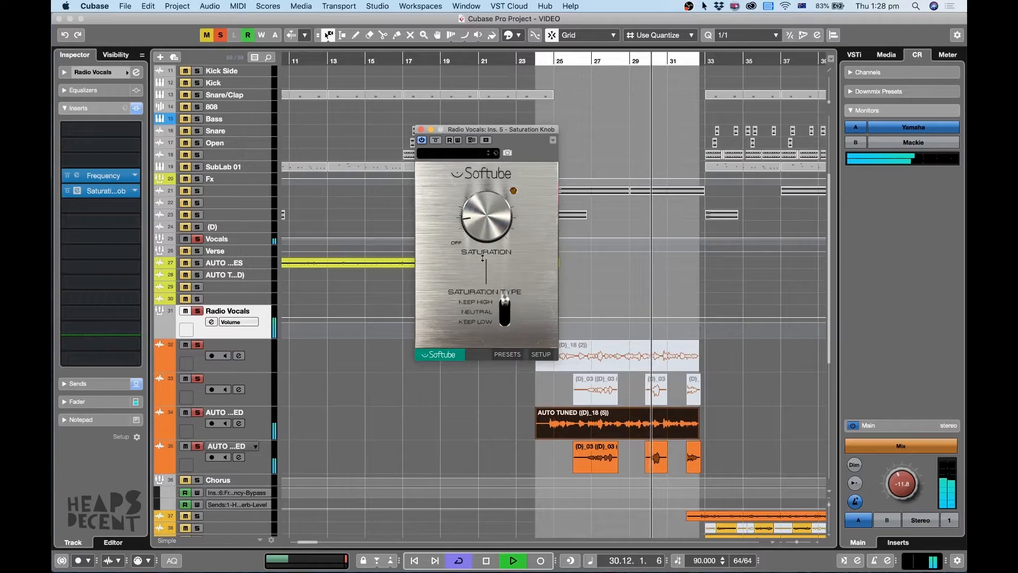
{"action": "key", "text": "space"}
{"action": "left_click", "coordinate": [421, 131]}
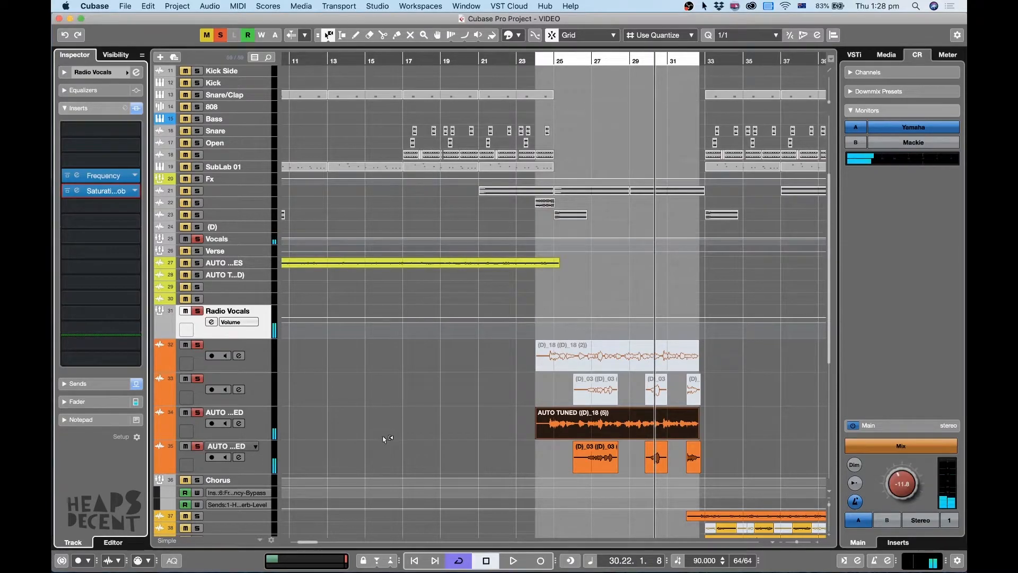
Play the processed Radio Vocals from bar 24 and review the clips on tracks 32 to 35.
{"action": "key", "text": "g"}
{"action": "left_click", "coordinate": [456, 62]}
{"action": "scroll", "coordinate": [421, 295], "scroll_direction": "up", "scroll_amount": 4}
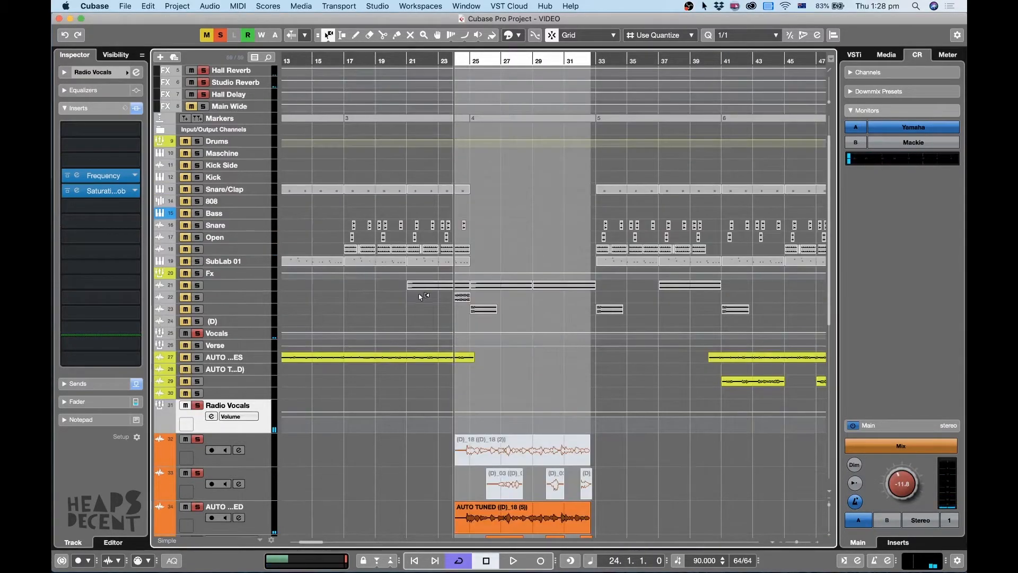
{"action": "scroll", "coordinate": [420, 295], "scroll_direction": "down", "scroll_amount": 7}
{"action": "scroll", "coordinate": [421, 296], "scroll_direction": "up", "scroll_amount": 10}
{"action": "key", "text": "space"}
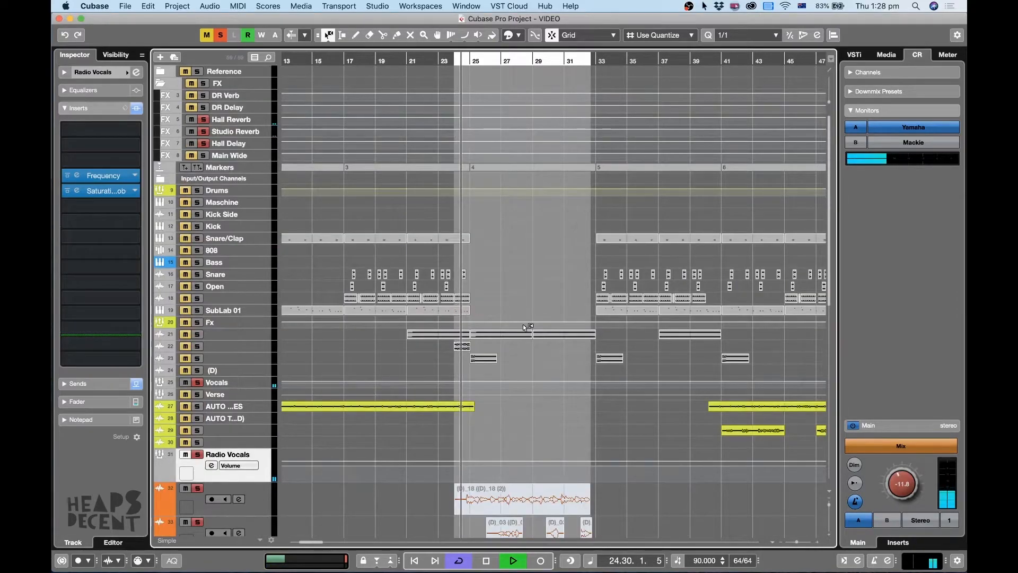
{"action": "scroll", "coordinate": [617, 325], "scroll_direction": "down", "scroll_amount": 8}
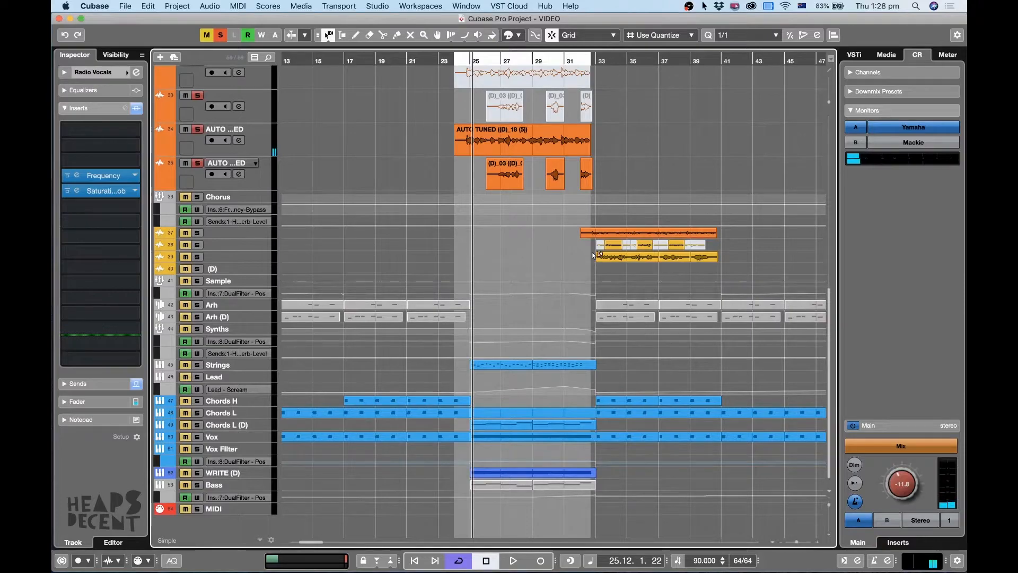
{"action": "scroll", "coordinate": [540, 314], "scroll_direction": "up", "scroll_amount": 4}
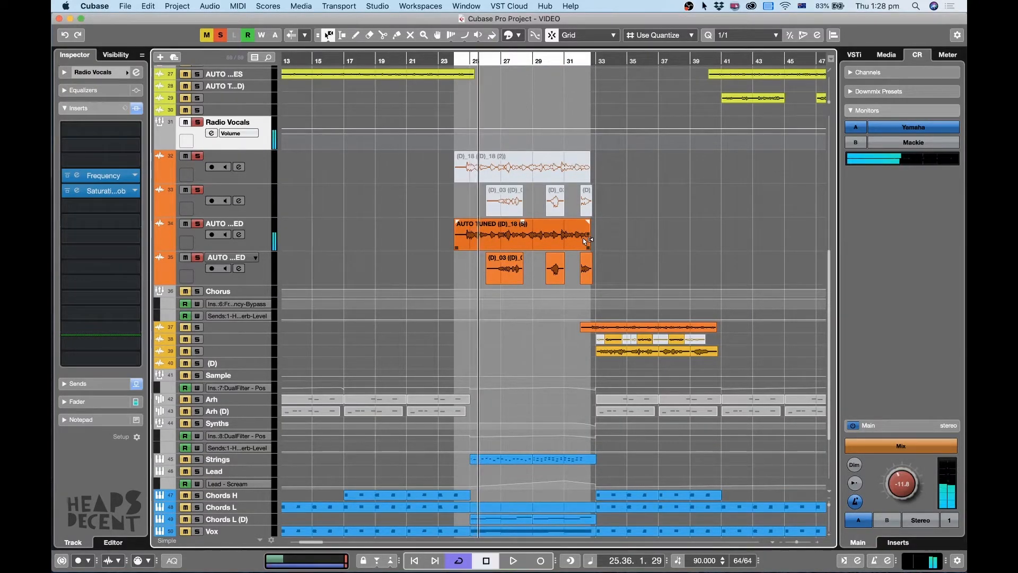
Play the Radio Vocals from bar 26, where the second AUTO TUNED layer enters, and select its track 35.
{"action": "left_click", "coordinate": [488, 60]}
{"action": "key", "text": "space"}
{"action": "key", "text": "h"}
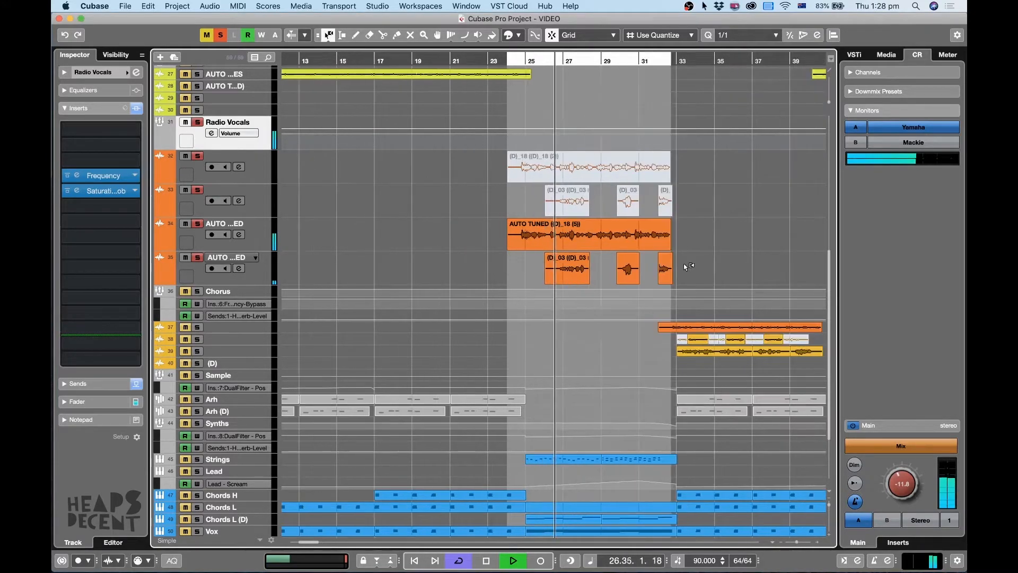
{"action": "left_click", "coordinate": [266, 274]}
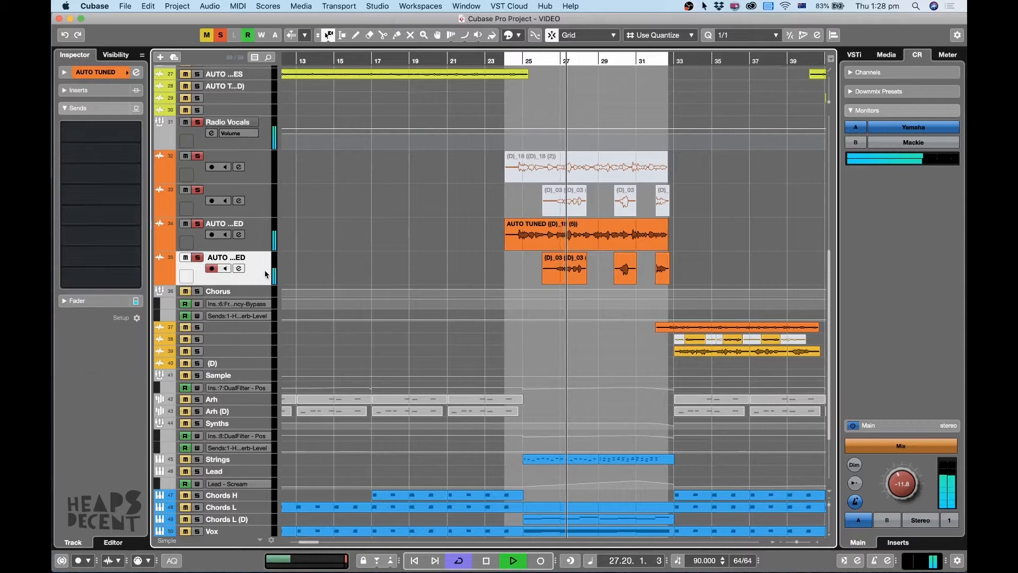
{"action": "key", "text": "space"}
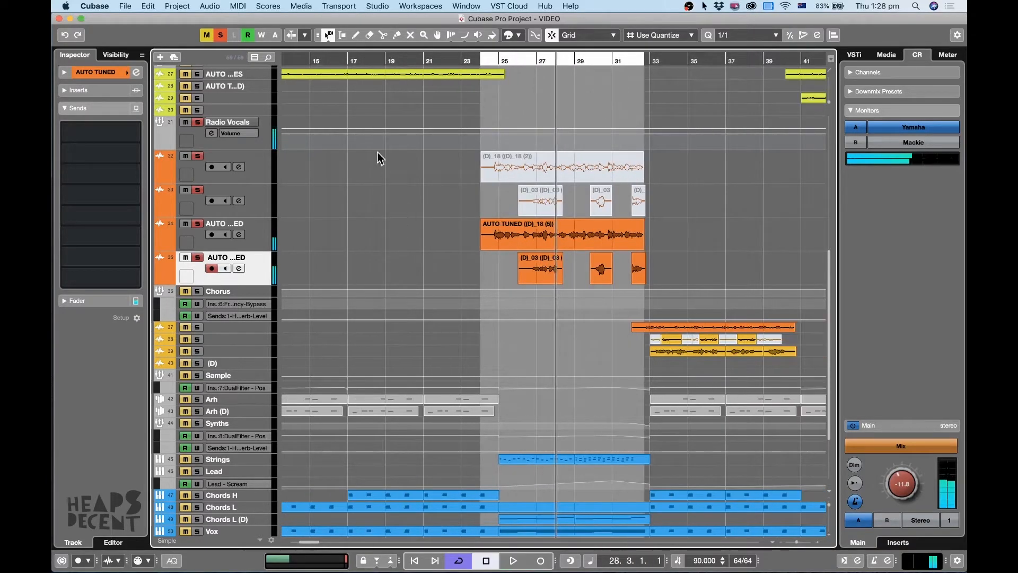
Clear the current solos, solo the Chorus vocal group and play it from bar 33.
{"action": "left_click", "coordinate": [219, 37]}
{"action": "left_click", "coordinate": [471, 63]}
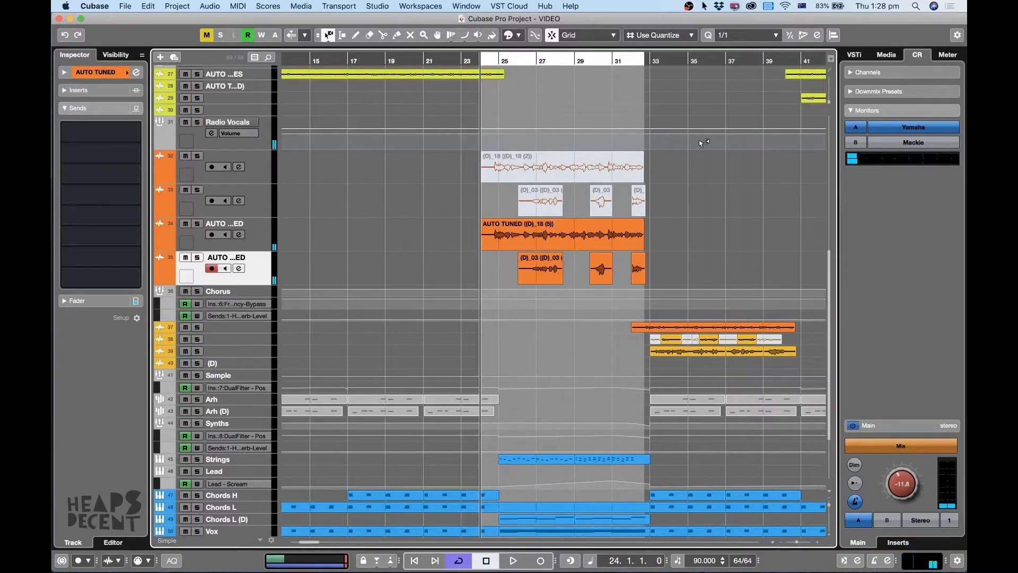
{"action": "key", "text": "g"}
{"action": "key", "text": "z"}
{"action": "key", "text": "z"}
{"action": "left_click", "coordinate": [674, 63]}
{"action": "key", "text": "h"}
{"action": "key", "text": "h"}
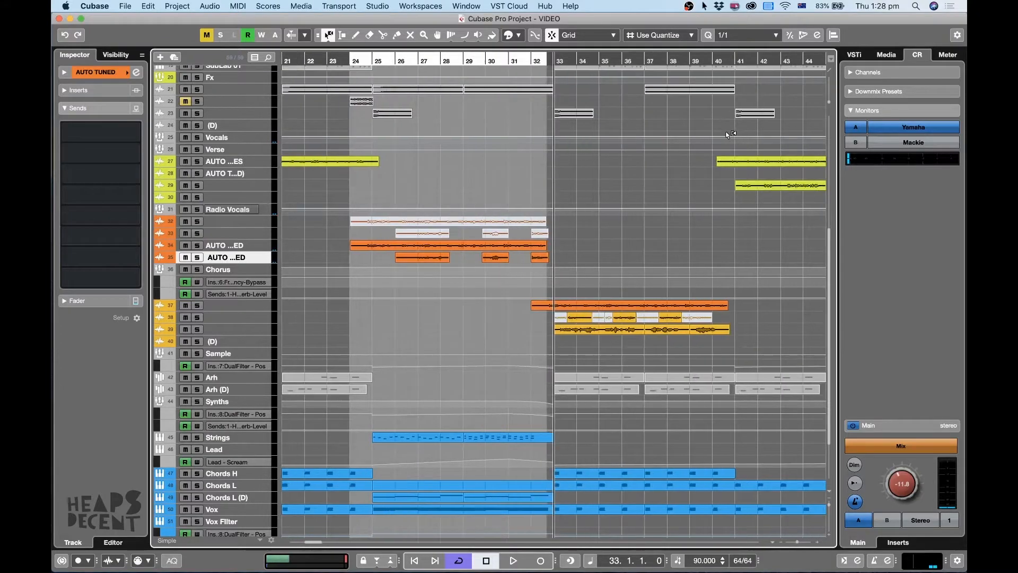
{"action": "key", "text": "space"}
{"action": "left_click", "coordinate": [197, 270]}
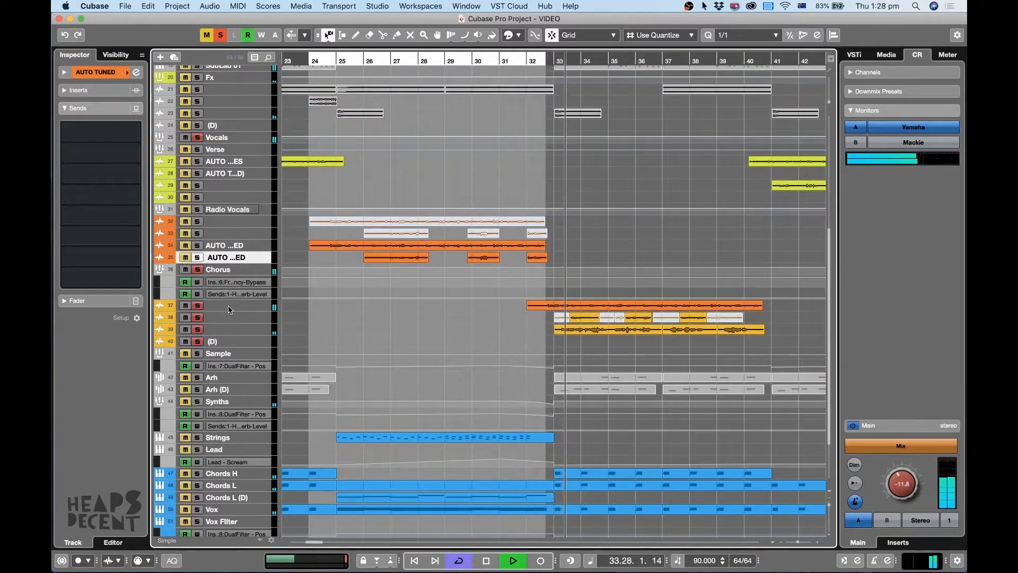
Select the Chorus group and enlarge its tracks to examine the vocal clips on tracks 37 to 39 during playback.
{"action": "left_click", "coordinate": [254, 273]}
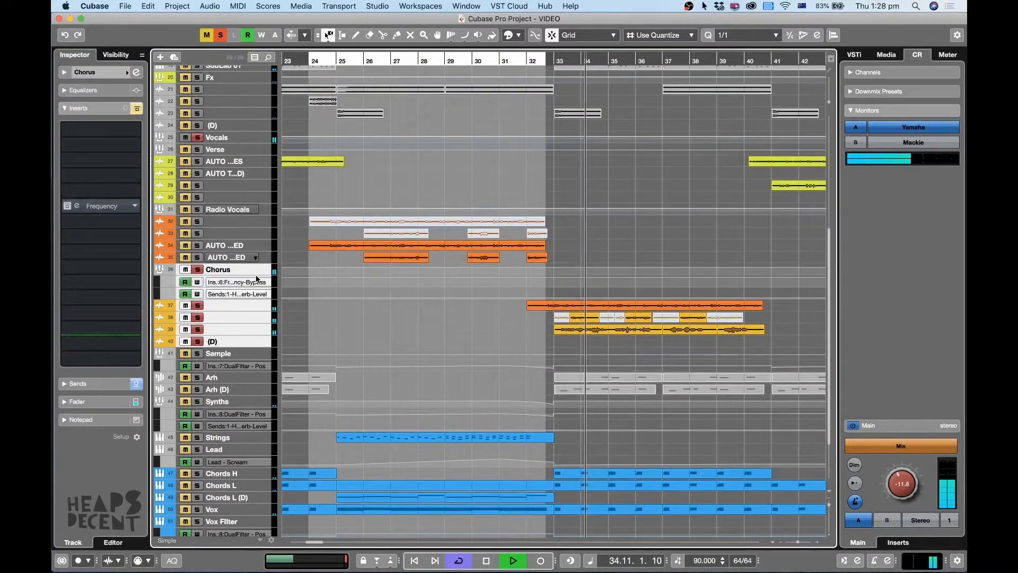
{"action": "key", "text": "z"}
{"action": "key", "text": "h"}
{"action": "key", "text": "g"}
{"action": "key", "text": "g"}
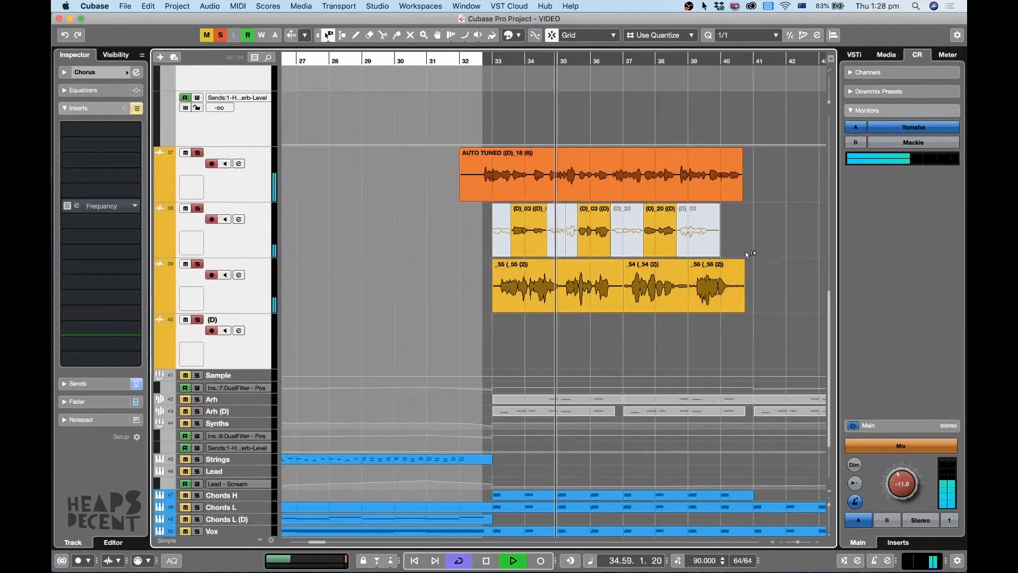
{"action": "key", "text": "h"}
{"action": "key", "text": "h"}
{"action": "key", "text": "h"}
{"action": "key", "text": "h"}
{"action": "key", "text": "h"}
{"action": "key", "text": "g"}
{"action": "key", "text": "g"}
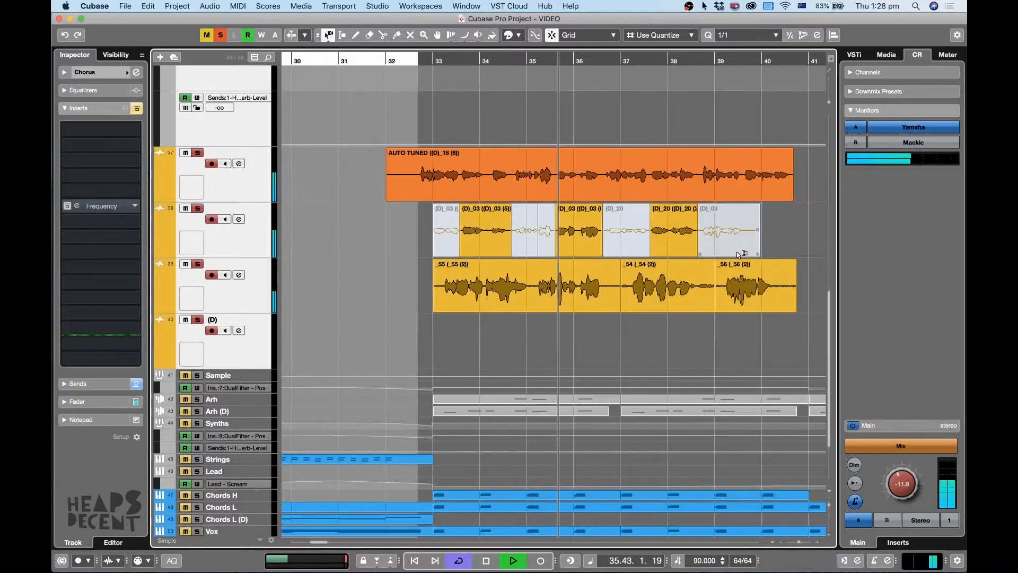
Mark the range from bar 33 to bar 41 across tracks 37 to 39 to point out the chorus layers, and clear it.
{"action": "key", "text": "2"}
{"action": "left_click_drag", "start_coordinate": [807, 175], "coordinate": [472, 292]}
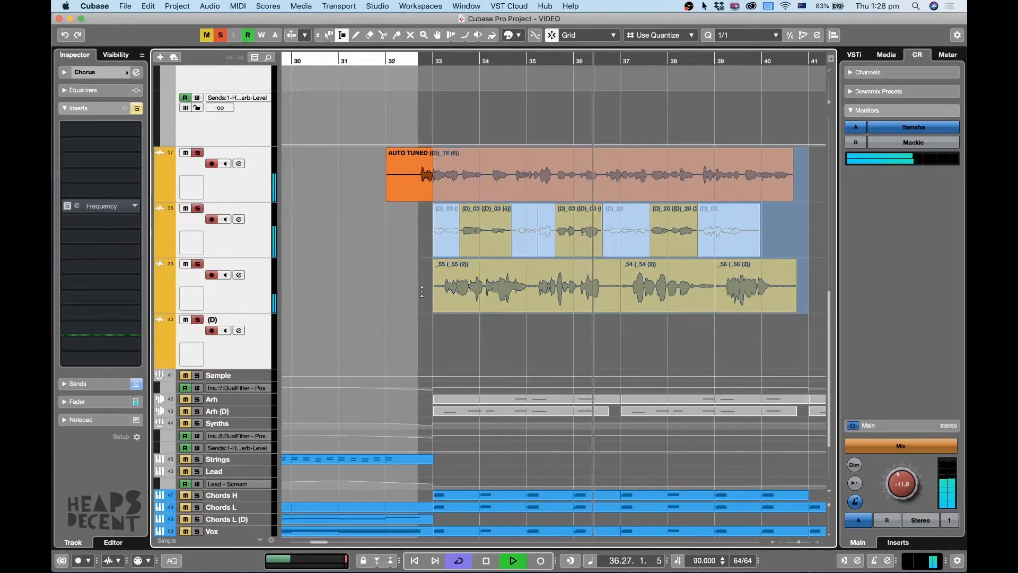
{"action": "left_click", "coordinate": [526, 377]}
Take track 39 out of solo and play the chorus layers on tracks 37 and 38 from bar 33.
{"action": "left_click", "coordinate": [236, 298]}
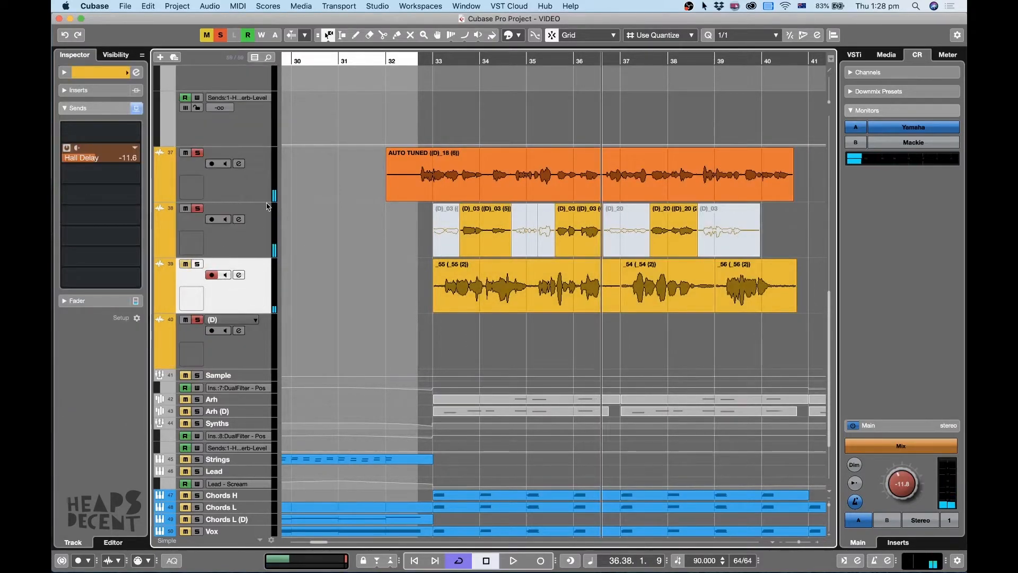
{"action": "left_click", "coordinate": [244, 186]}
{"action": "left_click", "coordinate": [472, 60]}
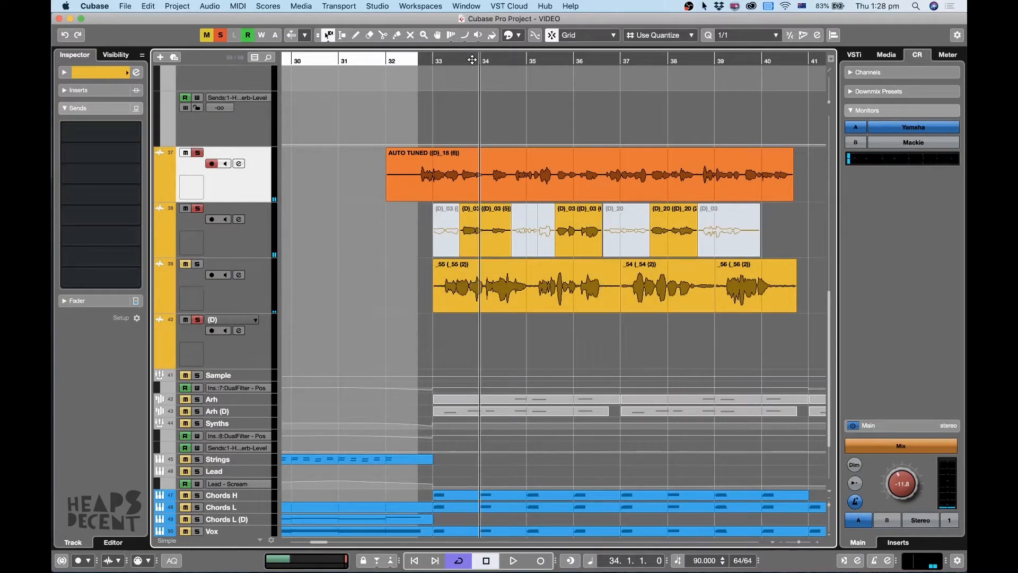
{"action": "left_click", "coordinate": [441, 60]}
{"action": "key", "text": "space"}
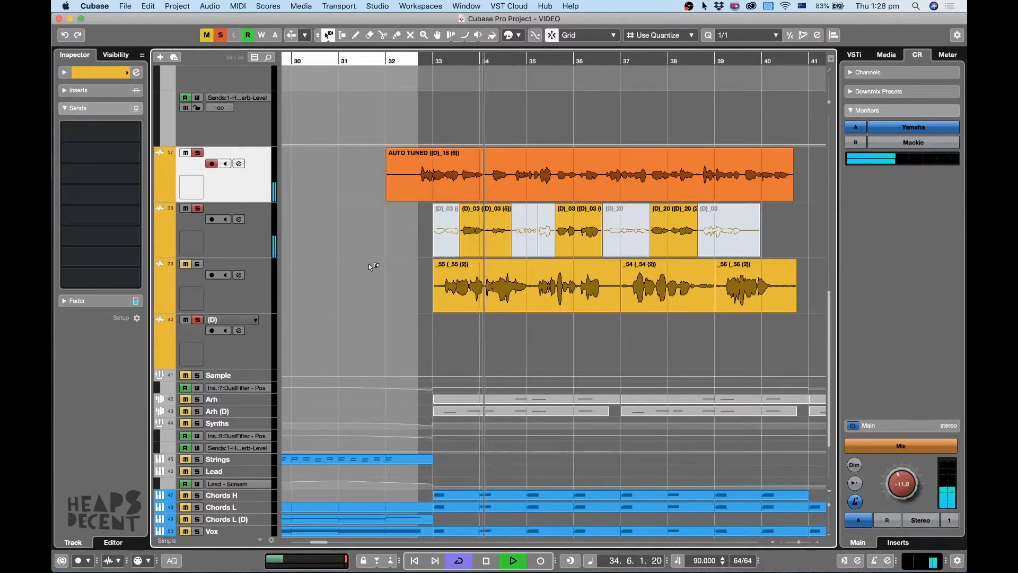
{"action": "key", "text": "space"}
{"action": "key", "text": "h"}
{"action": "key", "text": "h"}
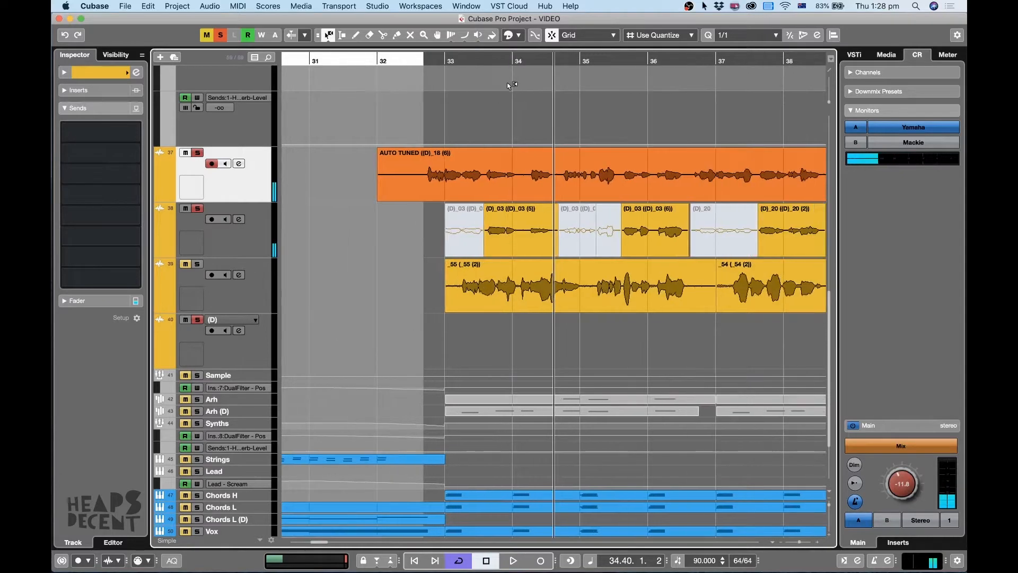
{"action": "key", "text": "h"}
{"action": "key", "text": "space"}
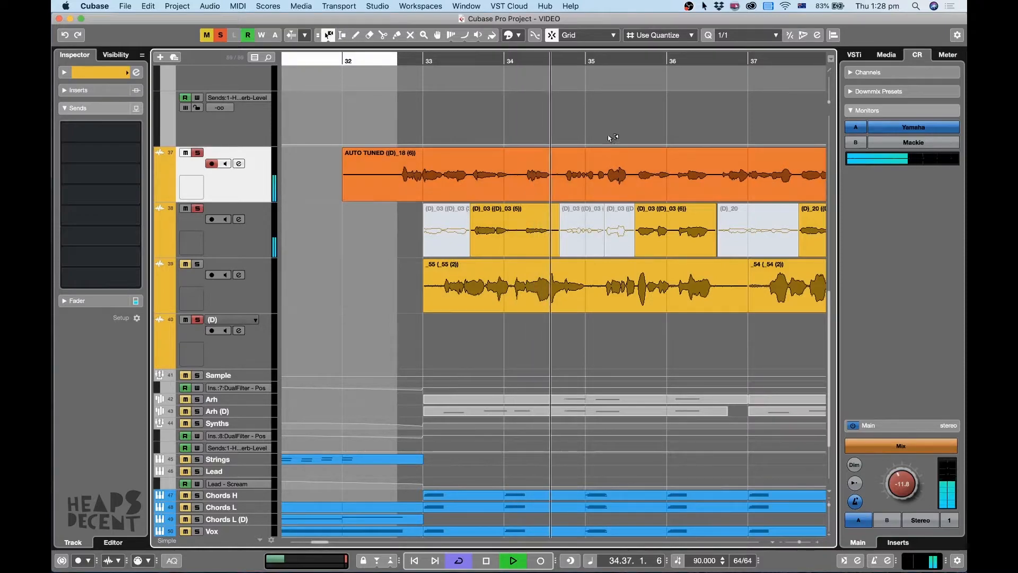
In the AUTO TUNED clip on track 37, set Straighten Curve to 100% for the VariAudio notes from bar 32 to bar 35.
{"action": "key", "text": "space"}
{"action": "double_click", "coordinate": [622, 180]}
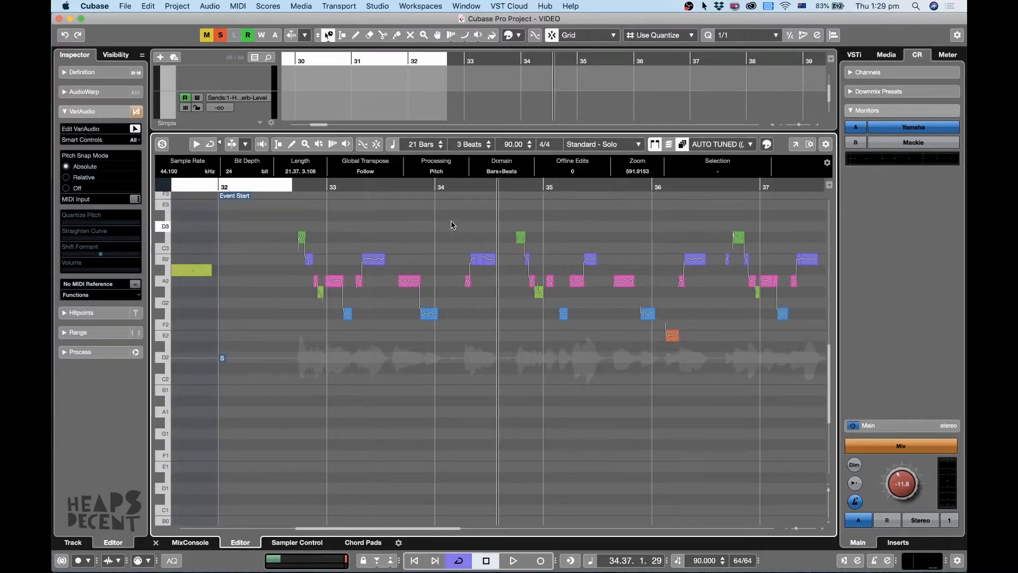
{"action": "left_click_drag", "start_coordinate": [577, 211], "coordinate": [293, 337]}
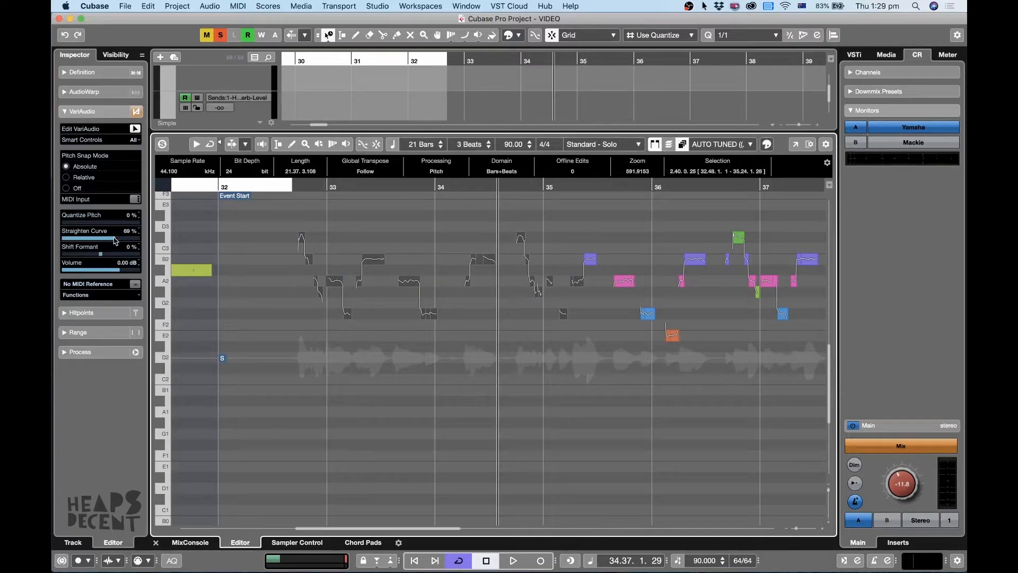
{"action": "left_click_drag", "start_coordinate": [115, 240], "coordinate": [145, 239]}
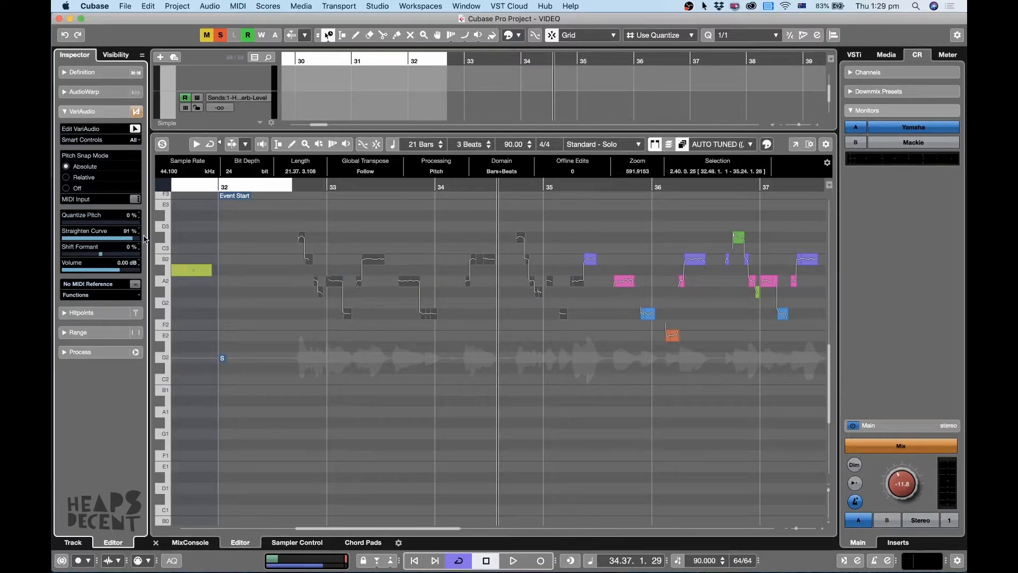
Audition the straightened AUTO TUNED vocal, return the playhead to bar 33 and close the sample editor.
{"action": "left_click", "coordinate": [272, 188]}
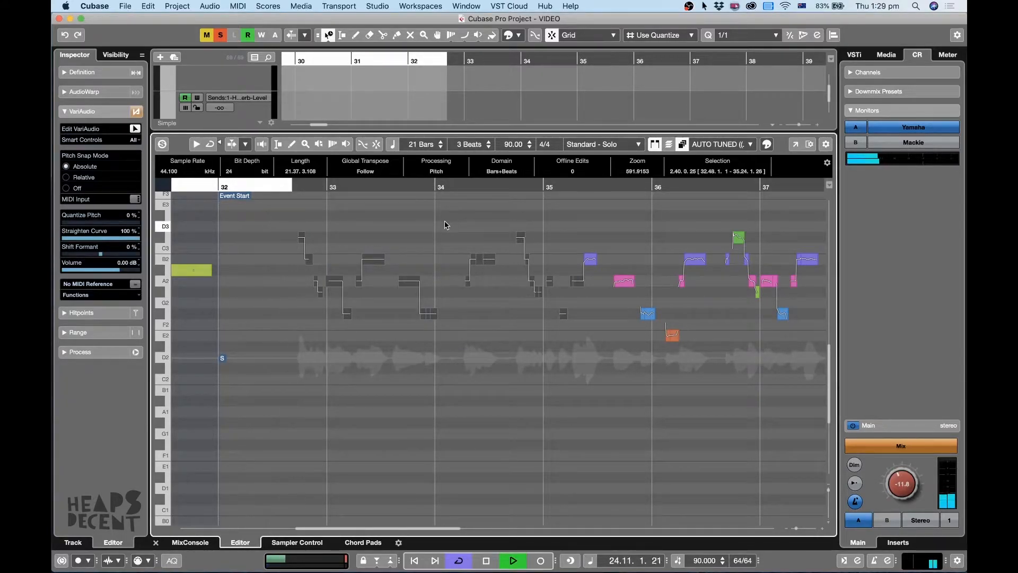
{"action": "left_click", "coordinate": [457, 62]}
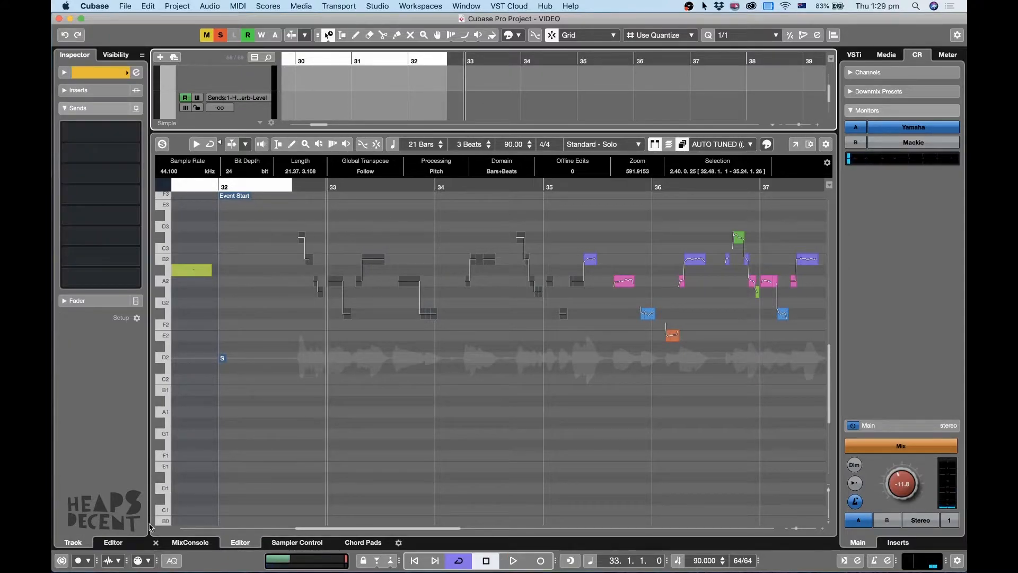
{"action": "left_click", "coordinate": [156, 542]}
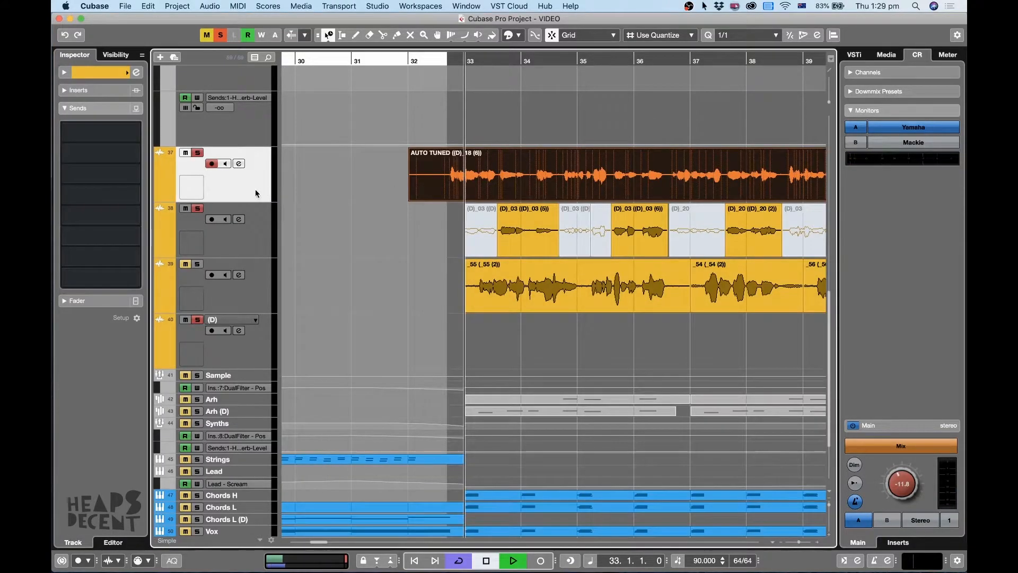
Reopen the AUTO TUNED clip, set Straighten Curve to 69% for the selected notes and close the sample editor.
{"action": "double_click", "coordinate": [533, 176]}
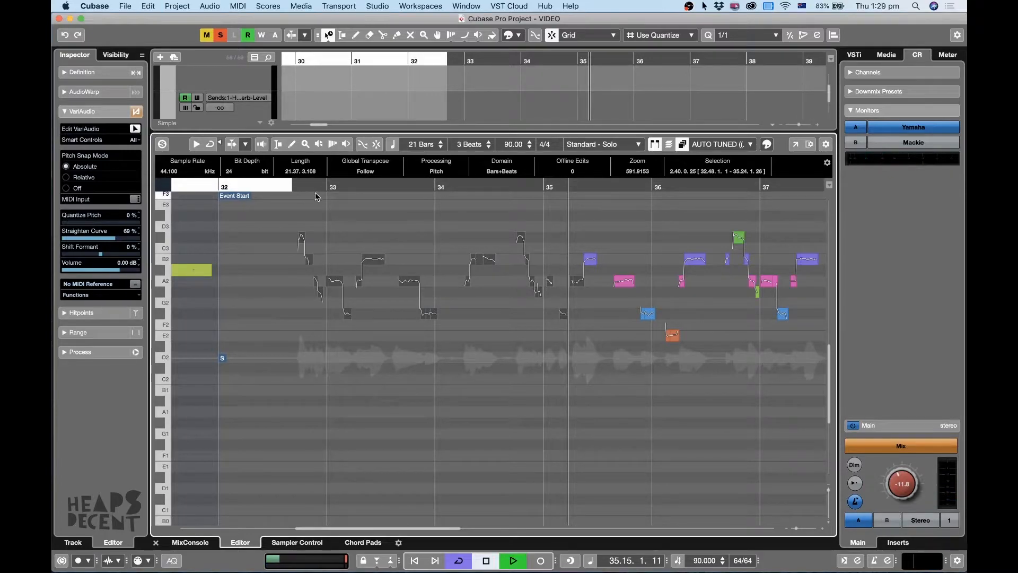
{"action": "left_click", "coordinate": [156, 542]}
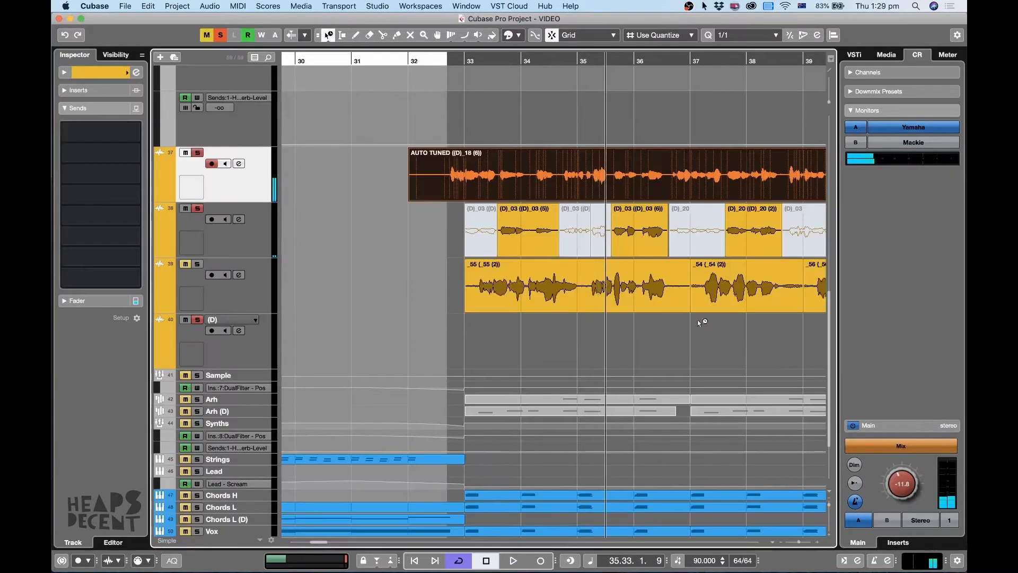
Put track 39 back in solo and play all three chorus layers together from bar 35.
{"action": "left_click", "coordinate": [200, 298]}
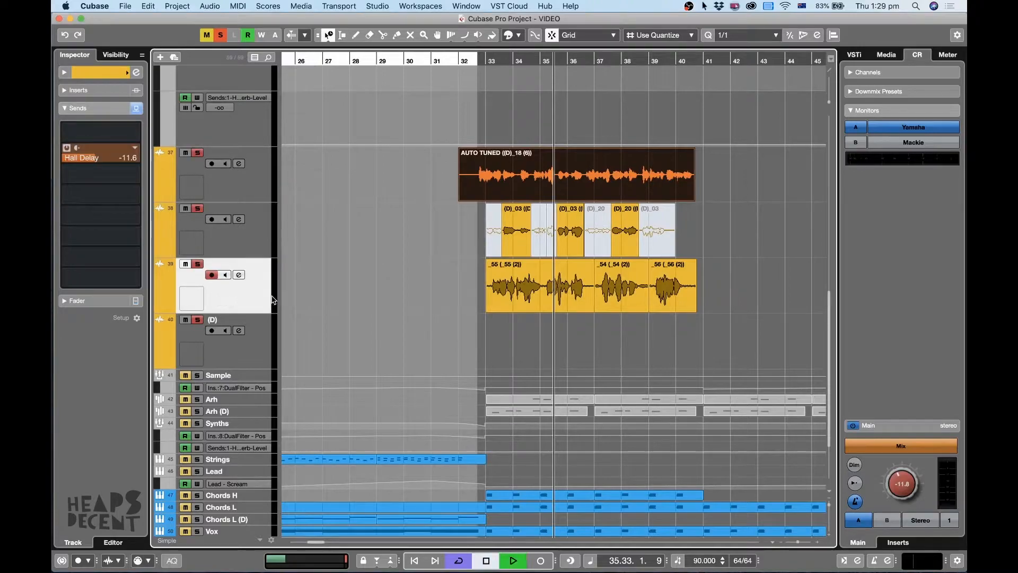
{"action": "key", "text": "space"}
{"action": "key", "text": "h"}
{"action": "key", "text": "h"}
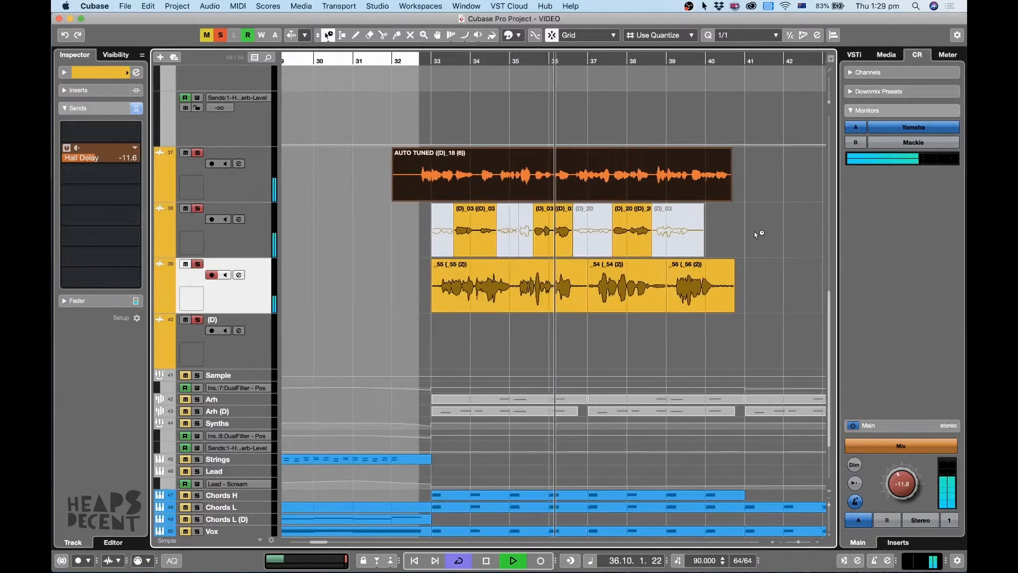
Audition track 39 without tracks 37 and 38, and inspect the pitch notes of its _54 clip in the sample editor.
{"action": "left_click", "coordinate": [185, 153]}
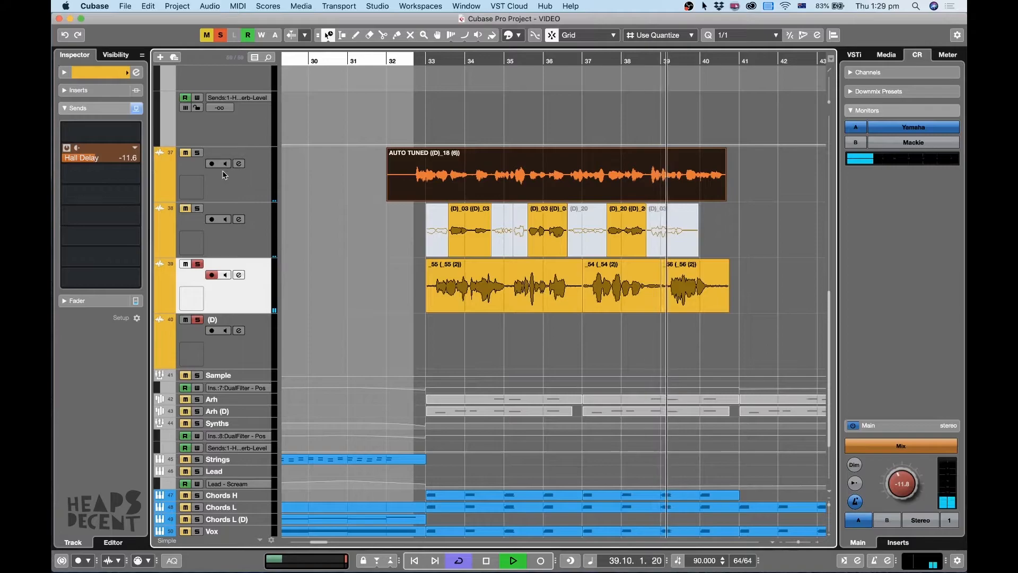
{"action": "scroll", "coordinate": [616, 413], "scroll_direction": "up", "scroll_amount": 2}
{"action": "key", "text": "space"}
{"action": "key", "text": "1"}
{"action": "double_click", "coordinate": [619, 359]}
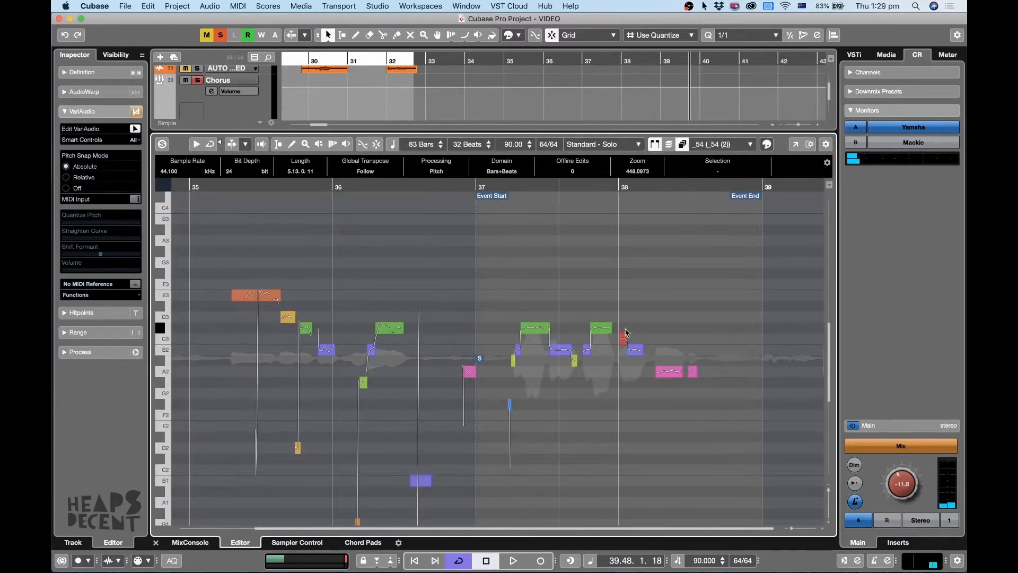
{"action": "left_click", "coordinate": [155, 542]}
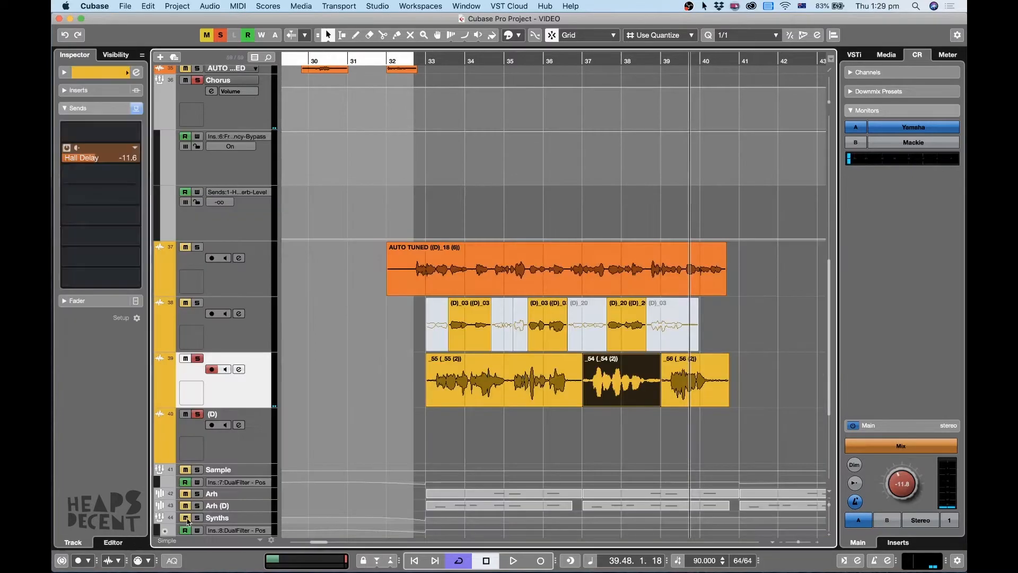
Solo tracks 37 and 38 again and play the full chorus vocal stack from bar 33.
{"action": "left_click", "coordinate": [429, 61]}
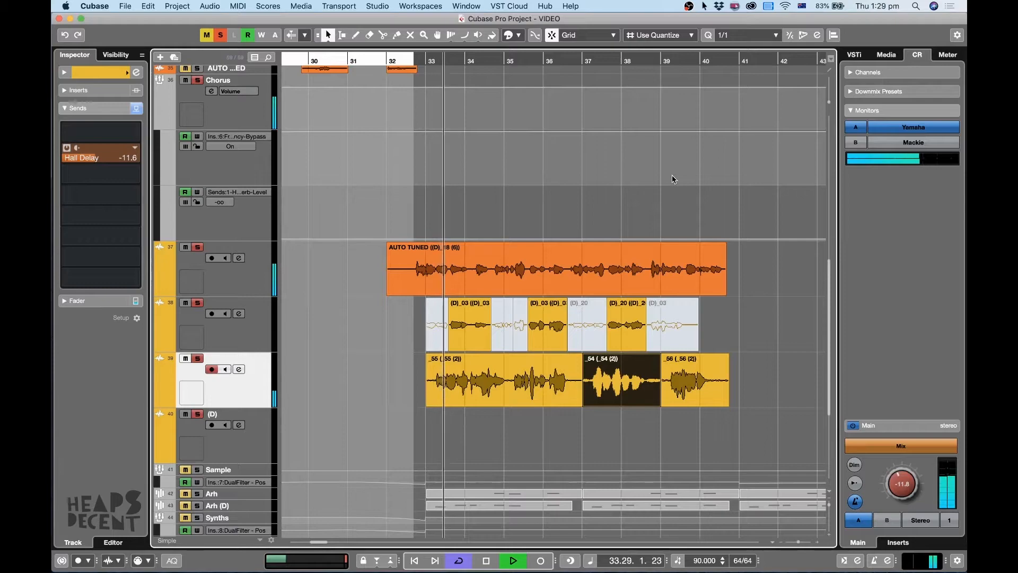
{"action": "left_click", "coordinate": [720, 292]}
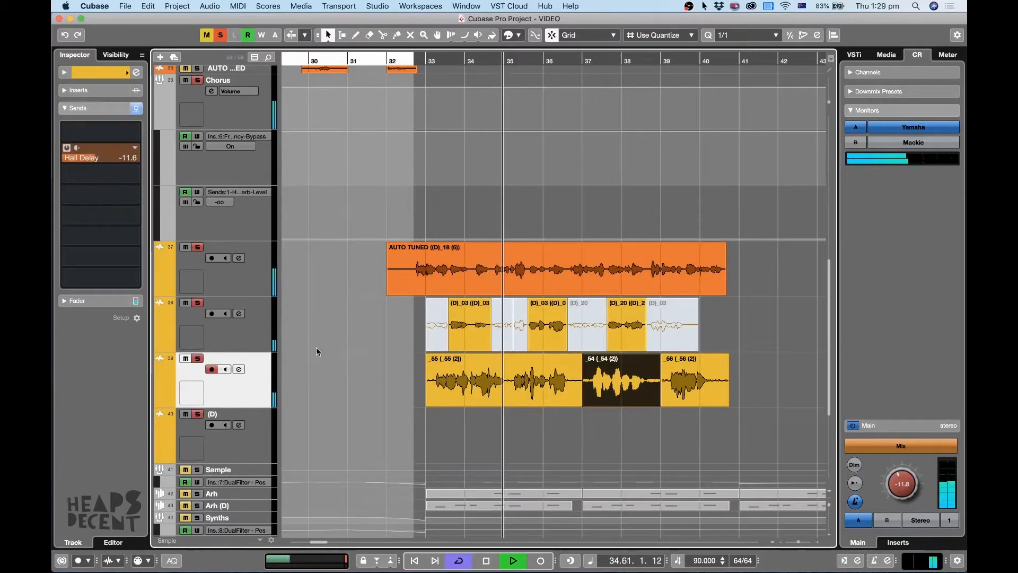
{"action": "key", "text": "space"}
Compare the chorus layers by toggling solos, and play the AUTO TUNED vocal on track 37 alone from bar 33.
{"action": "left_click", "coordinate": [260, 278]}
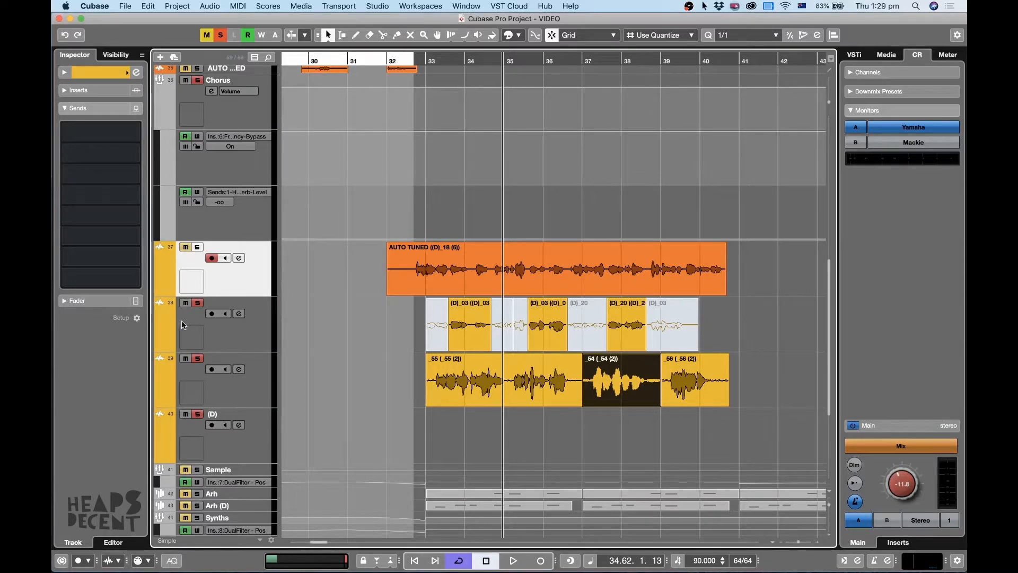
{"action": "key", "text": "space"}
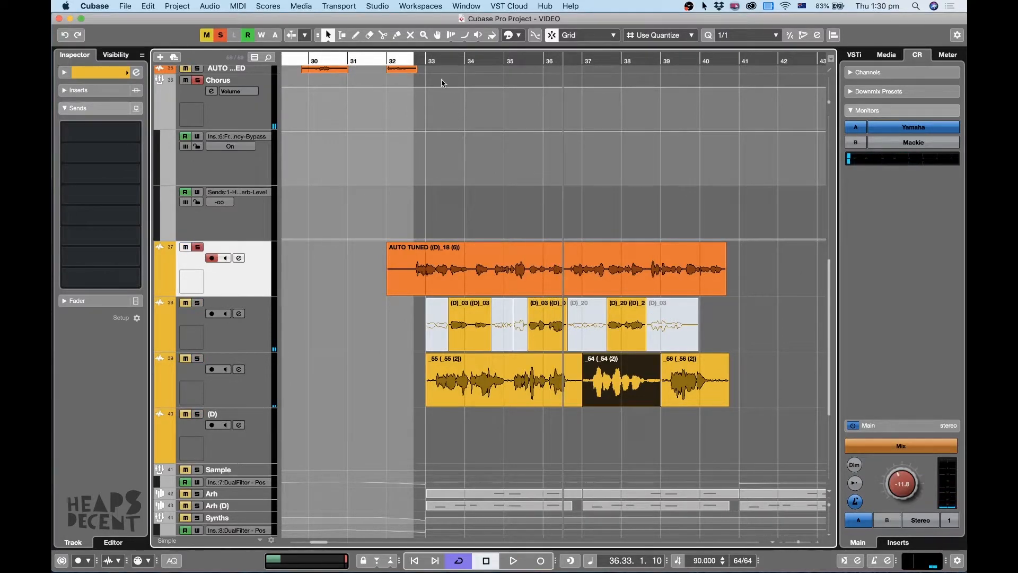
{"action": "left_click", "coordinate": [426, 58]}
{"action": "key", "text": "space"}
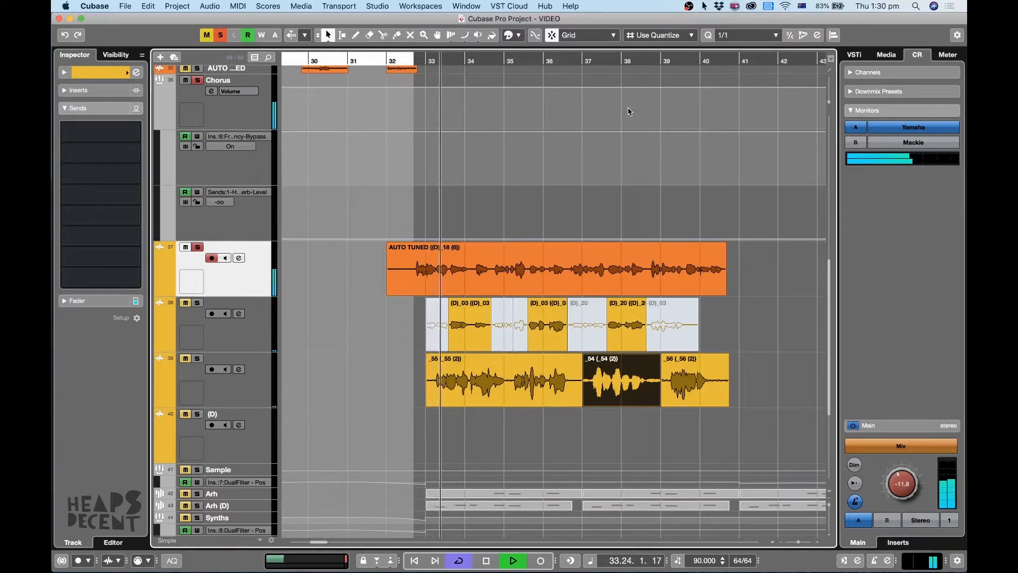
{"action": "key", "text": "space"}
{"action": "left_click", "coordinate": [573, 253]}
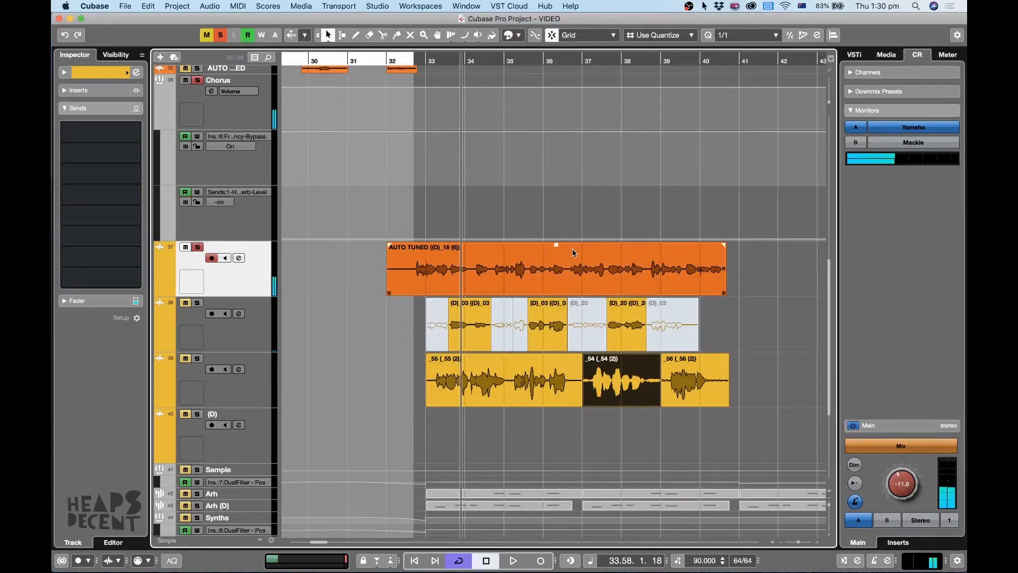
Put tracks 38 and 39 back in solo, resume playback of the chorus layers and select track 37.
{"action": "left_click", "coordinate": [186, 299]}
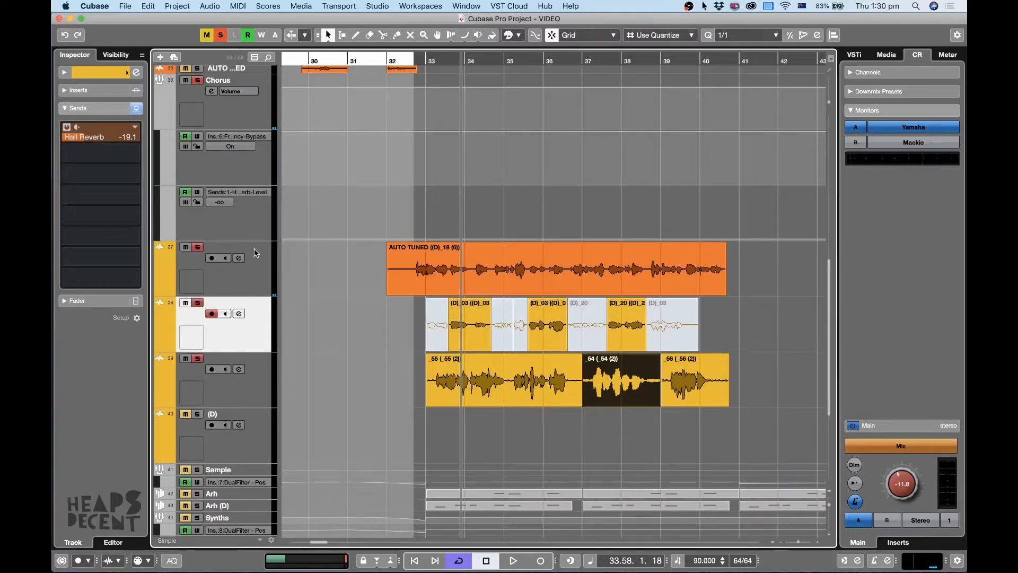
{"action": "key", "text": "space"}
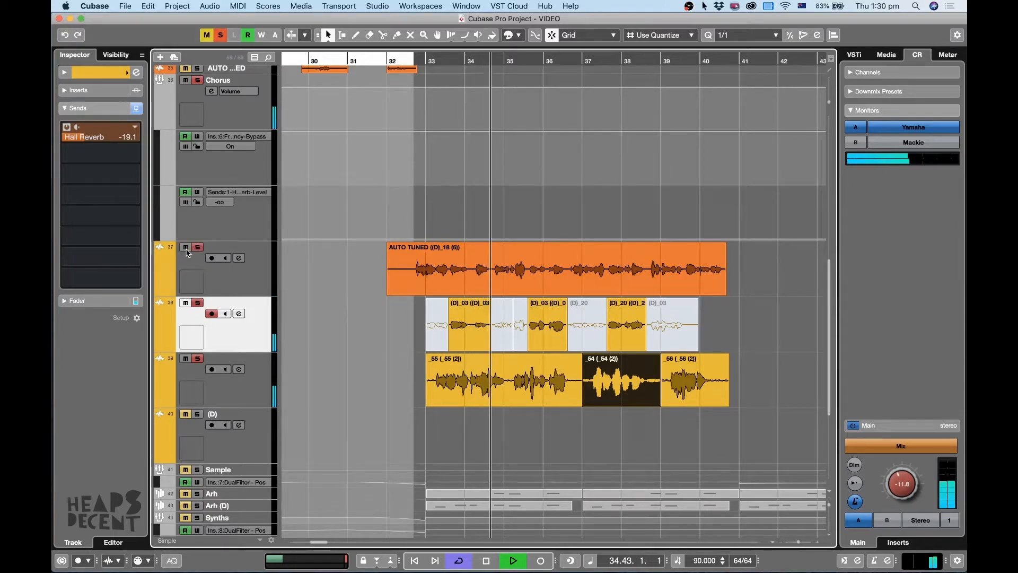
{"action": "left_click", "coordinate": [256, 279]}
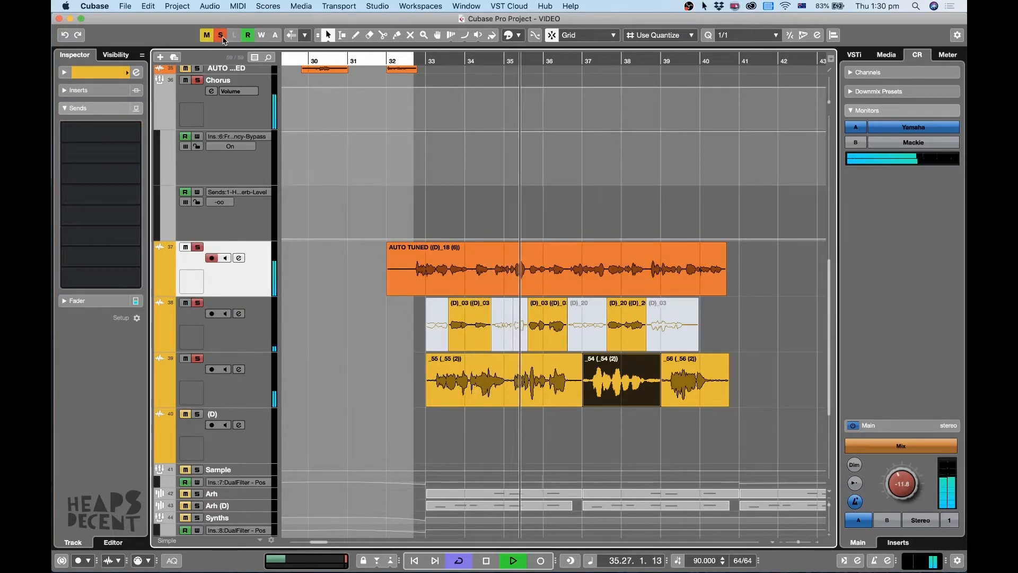
{"action": "left_click", "coordinate": [598, 277]}
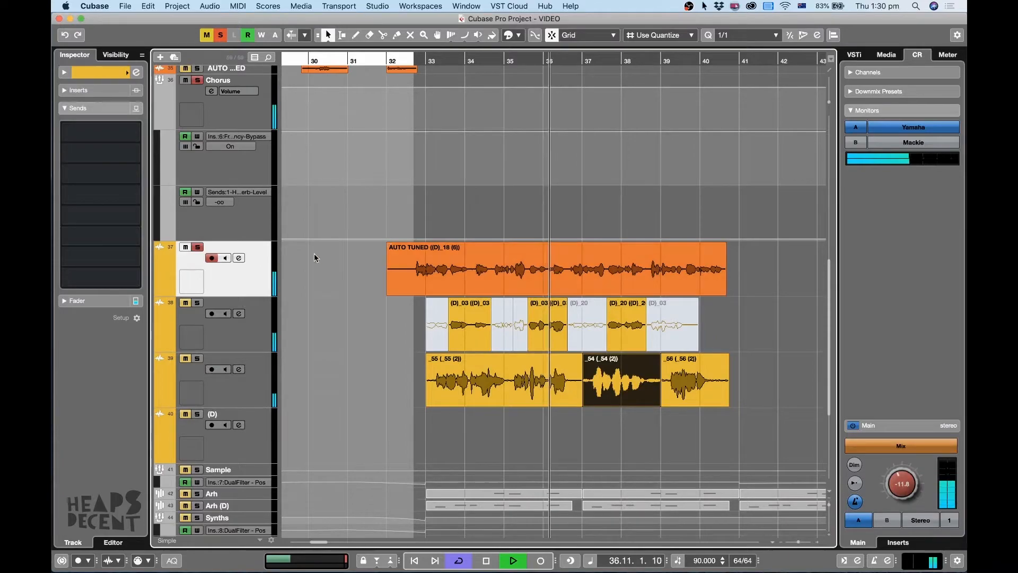
Unsolo the chorus vocals, play the full arrangement while viewing all its sections, and stop playback around bar 38.
{"action": "left_click", "coordinate": [196, 247]}
{"action": "key", "text": "g"}
{"action": "key", "text": "g"}
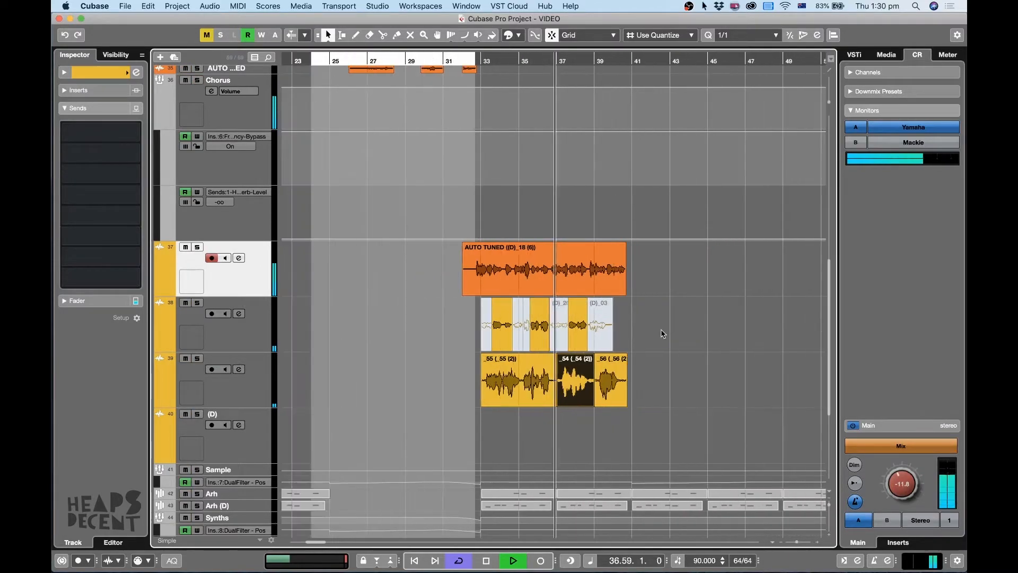
{"action": "key", "text": "shift+g"}
{"action": "key", "text": "shift+g"}
{"action": "key", "text": "shift+g"}
{"action": "key", "text": "g"}
{"action": "key", "text": "g"}
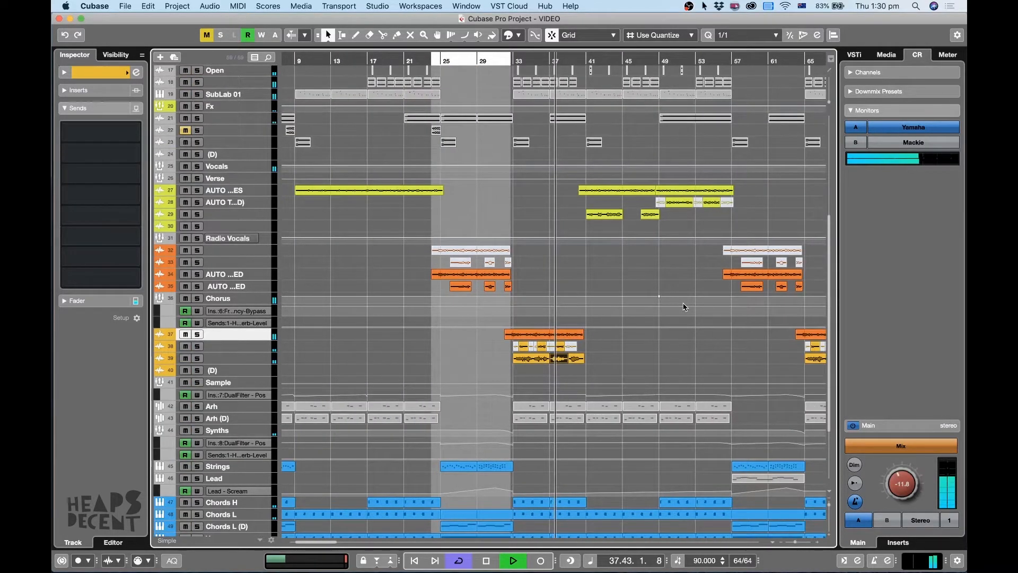
{"action": "scroll", "coordinate": [684, 307], "scroll_direction": "up", "scroll_amount": 3}
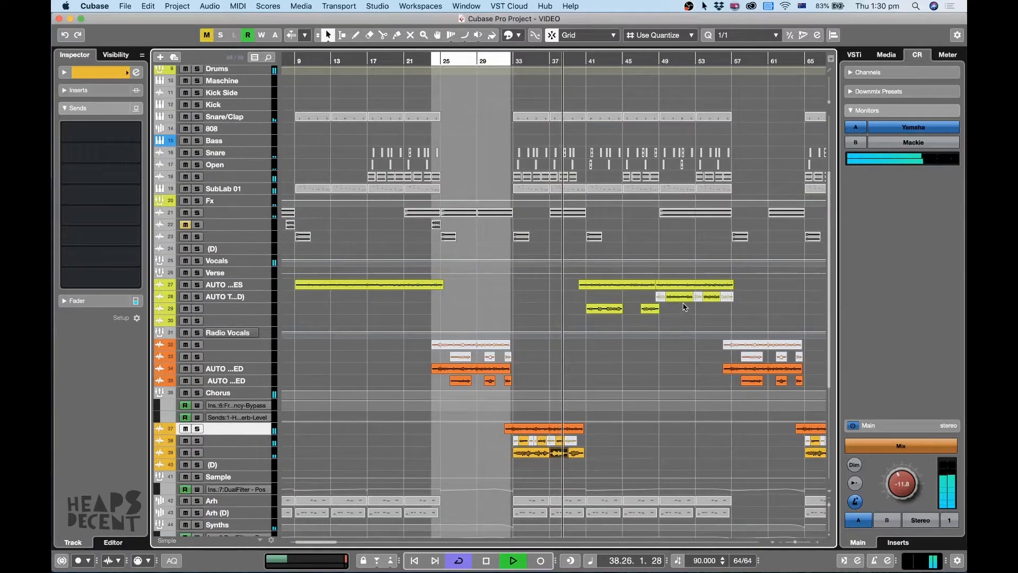
{"action": "key", "text": "space"}
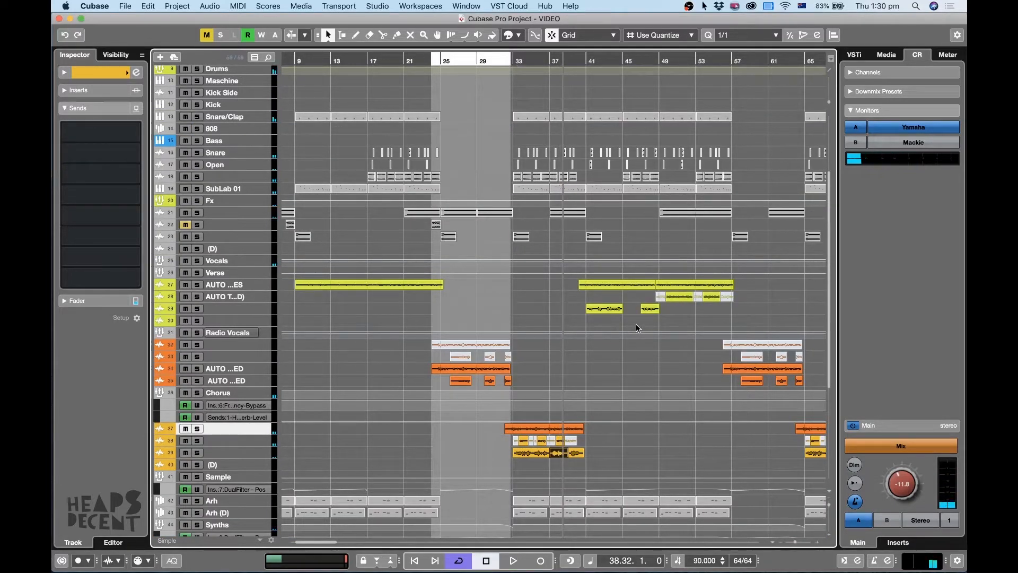
Select the Snare/Clap to SubLab 01 parts from bar 17 to 21, set the loop around that range and play it.
{"action": "key", "text": "g"}
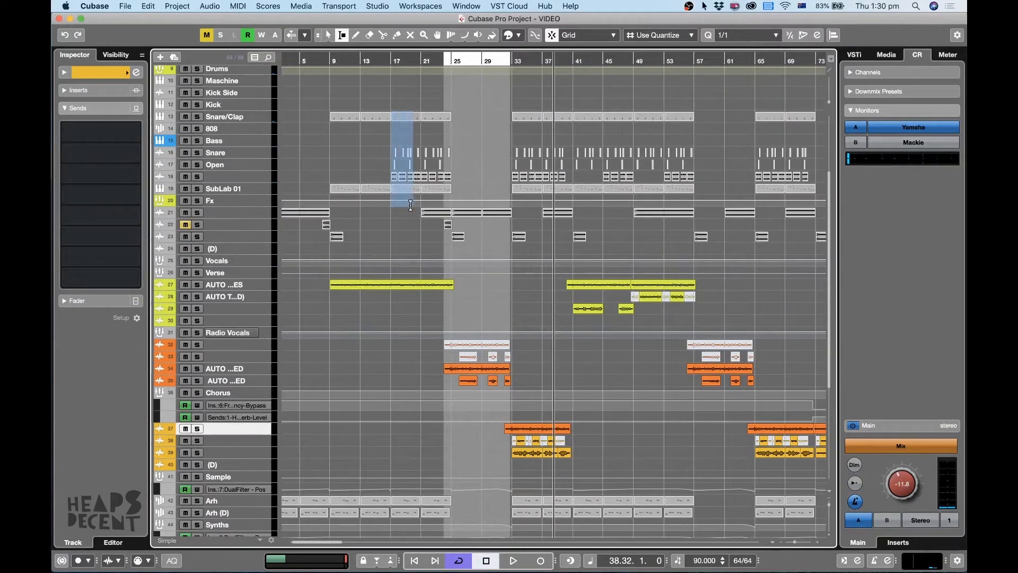
{"action": "key", "text": "g"}
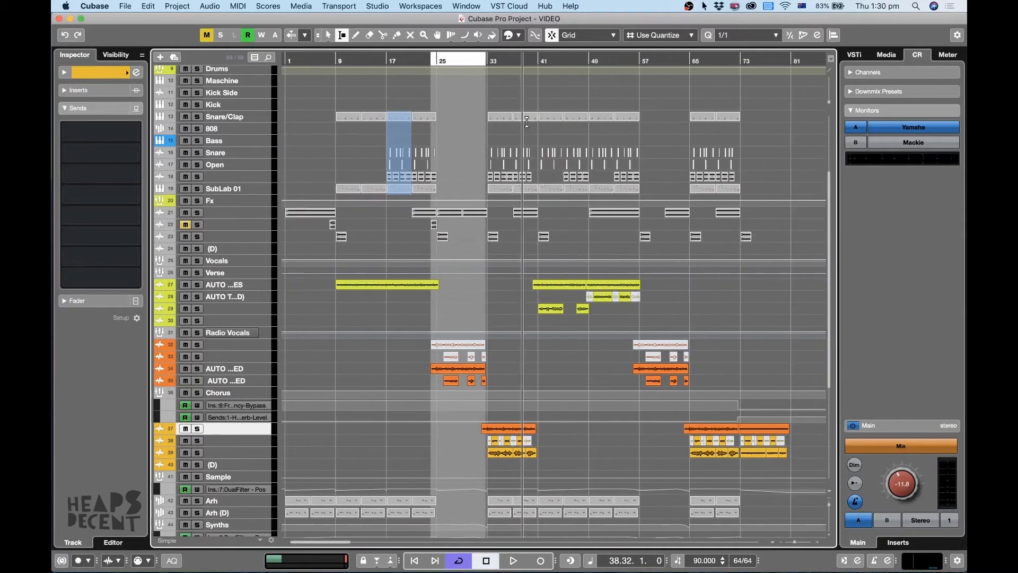
{"action": "left_click", "coordinate": [390, 61]}
{"action": "key", "text": "h"}
{"action": "key", "text": "h"}
{"action": "key", "text": "h"}
{"action": "key", "text": "h"}
{"action": "key", "text": "h"}
{"action": "key", "text": "shift+g"}
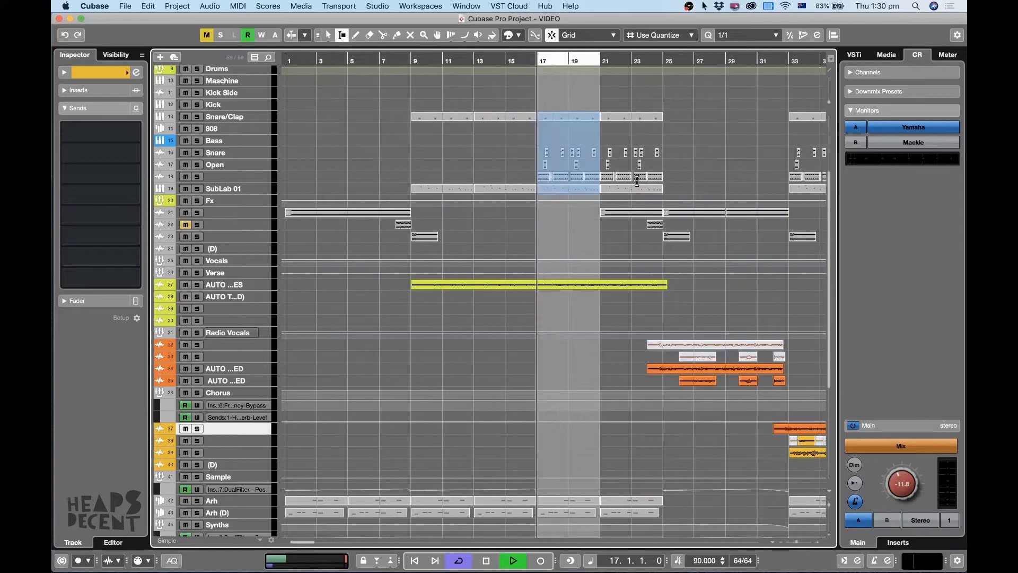
Solo the Drums group and listen to its parts in the loop between bars 17 and 21.
{"action": "left_click", "coordinate": [196, 69]}
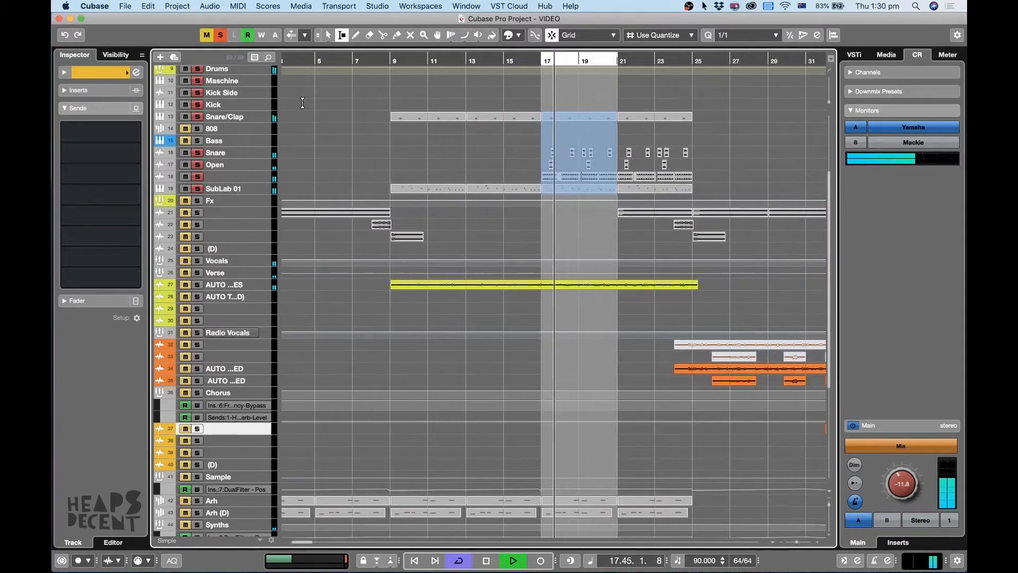
{"action": "key", "text": "g"}
{"action": "key", "text": "h"}
{"action": "key", "text": "h"}
{"action": "key", "text": "h"}
{"action": "key", "text": "h"}
{"action": "key", "text": "h"}
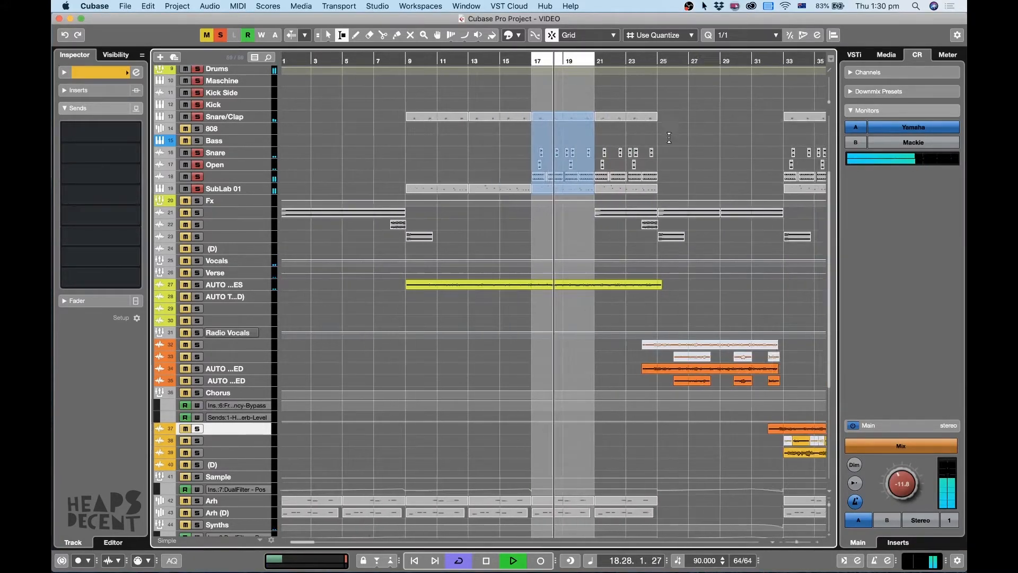
{"action": "key", "text": "h"}
{"action": "key", "text": "h"}
Select the tracks from Snare/Clap through SubLab 01 and enlarge them to examine their clips in the loop.
{"action": "left_click", "coordinate": [225, 117]}
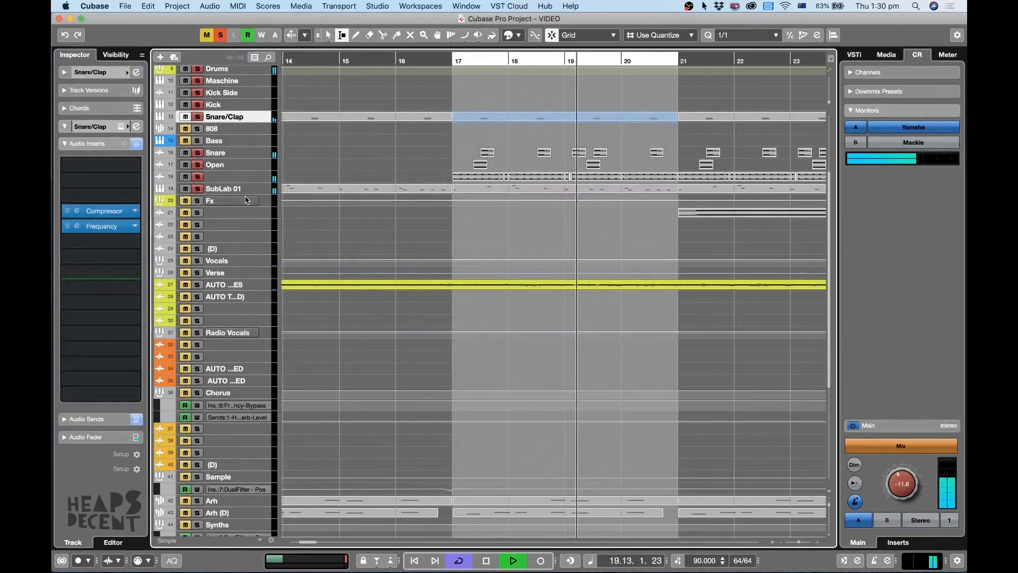
{"action": "left_click", "coordinate": [244, 189], "text": "shift"}
{"action": "left_click_drag", "start_coordinate": [245, 193], "coordinate": [241, 217]}
{"action": "key", "text": "h"}
{"action": "key", "text": "h"}
{"action": "left_click", "coordinate": [320, 224]}
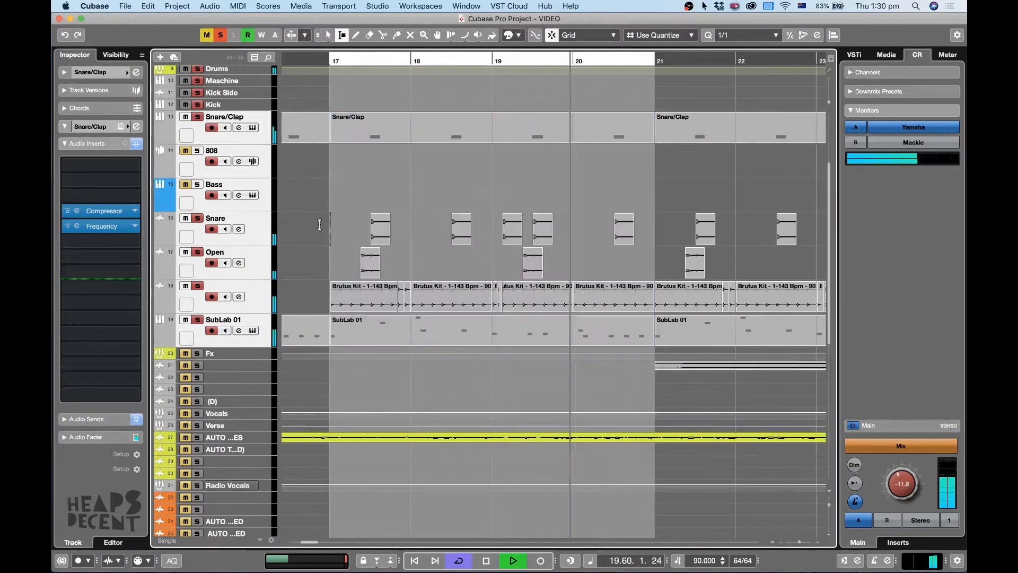
{"action": "key", "text": "g"}
{"action": "key", "text": "g"}
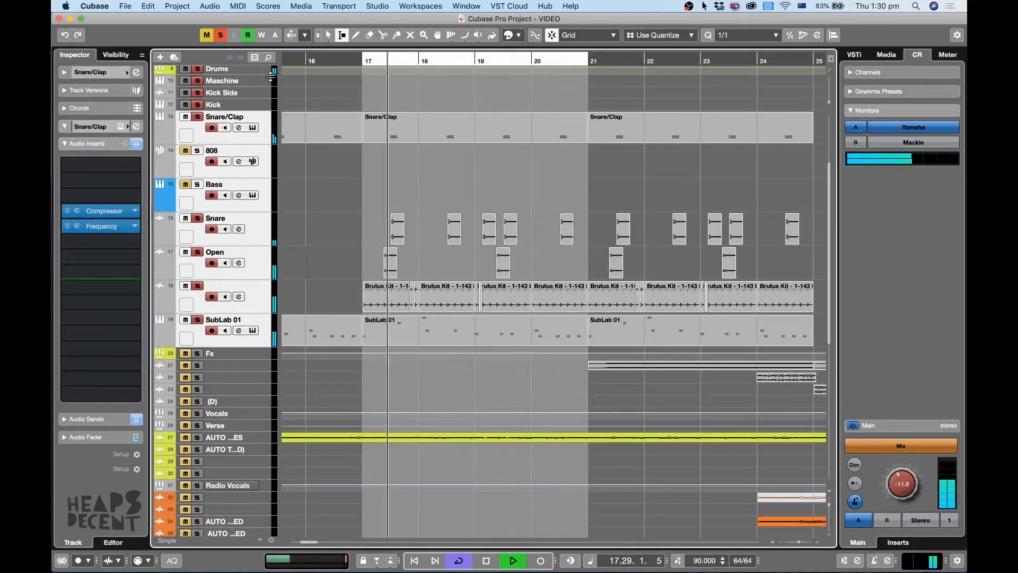
Stop playback, clear all solos, solo SubLab 01 and play its clip from bar 17.
{"action": "key", "text": "space"}
{"action": "left_click", "coordinate": [220, 36]}
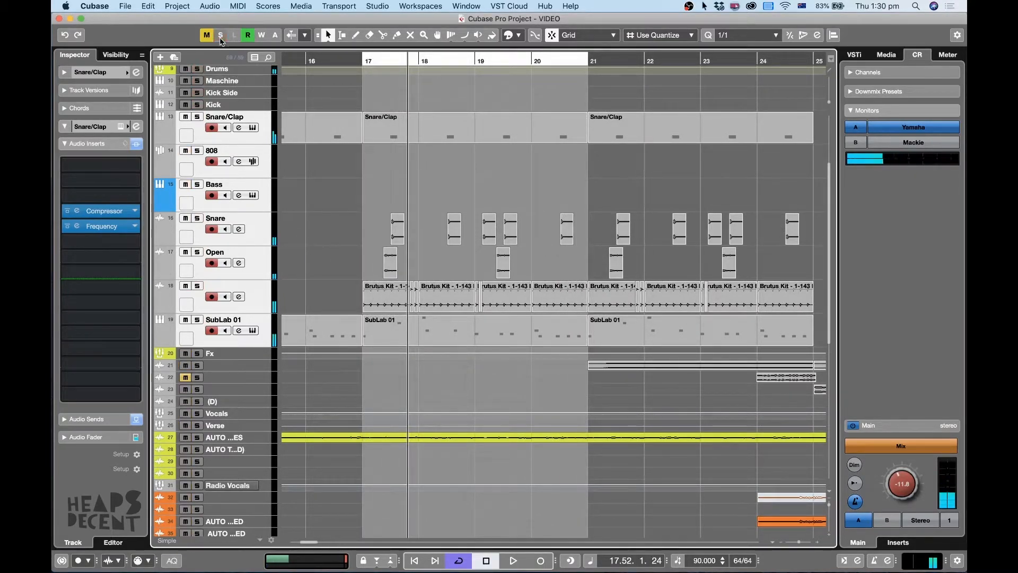
{"action": "left_click", "coordinate": [198, 320]}
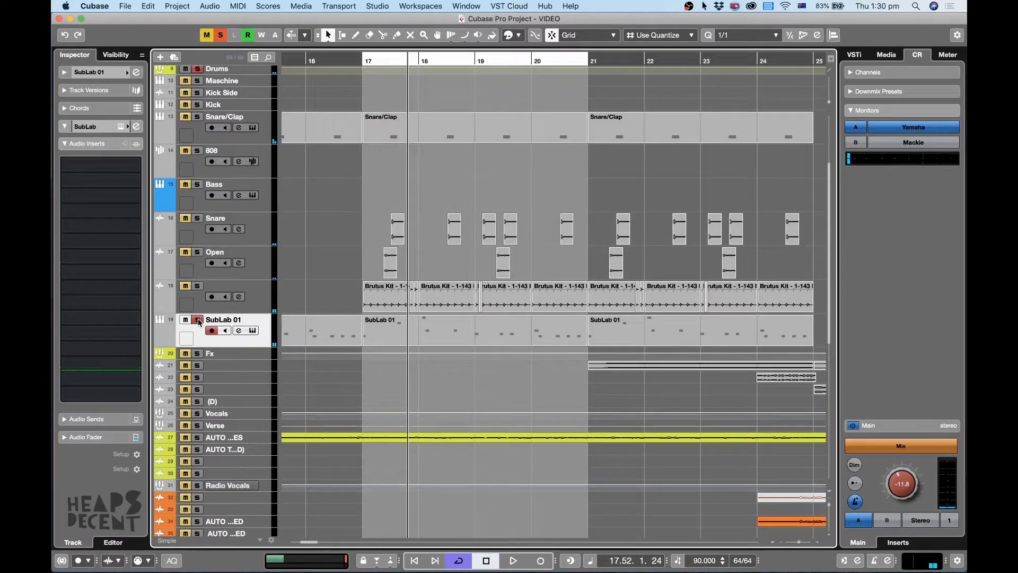
{"action": "left_click", "coordinate": [489, 330]}
{"action": "key", "text": "1"}
{"action": "key", "text": "l"}
{"action": "key", "text": "space"}
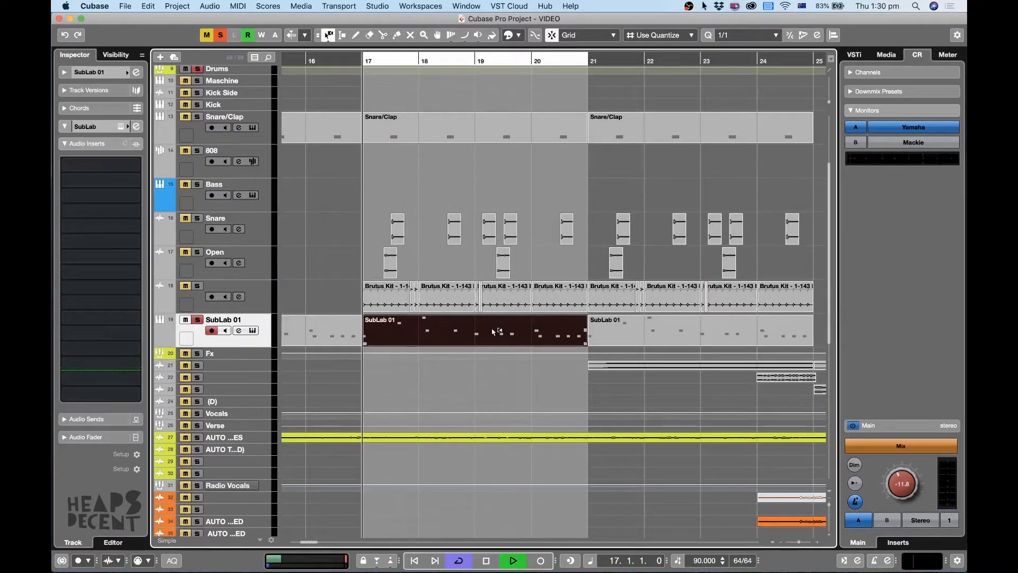
Enlarge the SubLab 01 track, inspect its bar 17 clip's notes in the key editor, then stop playback and close the editor.
{"action": "key", "text": "z"}
{"action": "scroll", "coordinate": [519, 396], "scroll_direction": "down", "scroll_amount": 3}
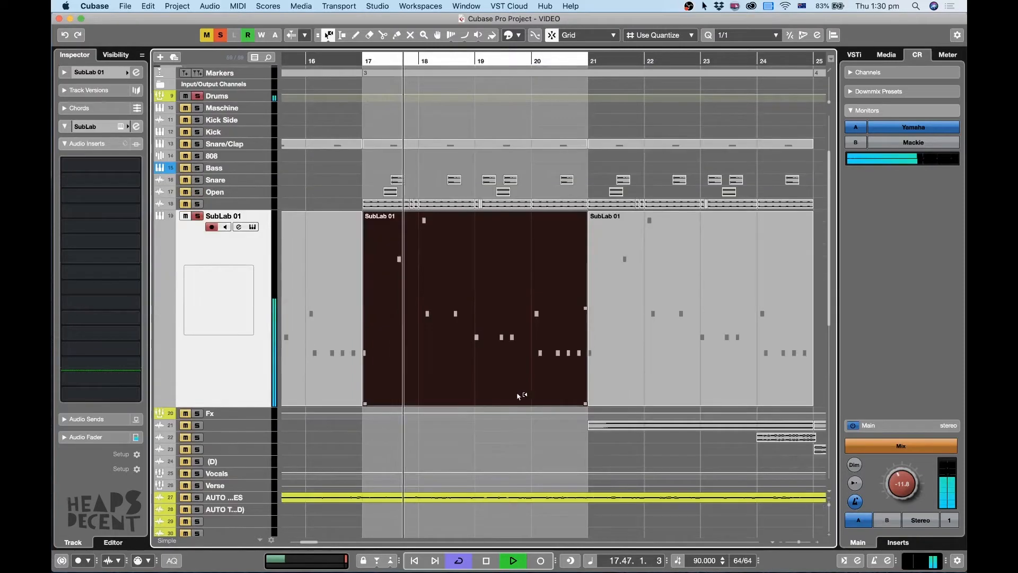
{"action": "double_click", "coordinate": [514, 314]}
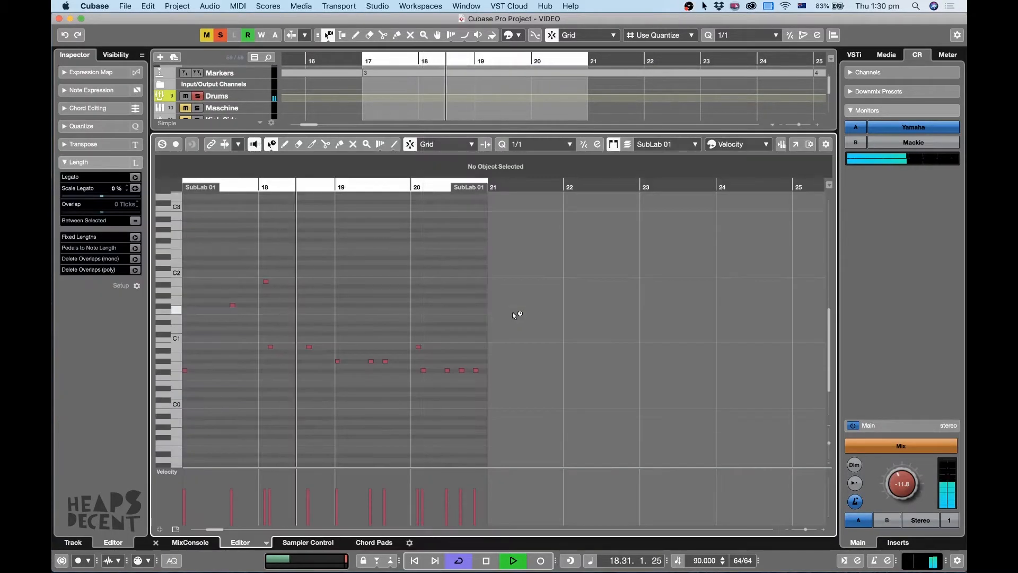
{"action": "key", "text": "h"}
{"action": "key", "text": "h"}
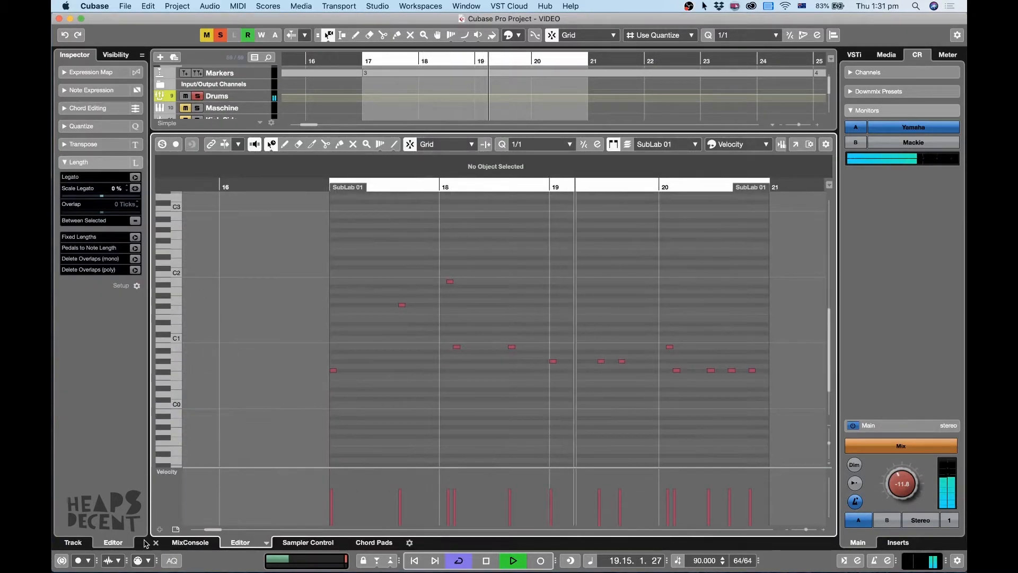
{"action": "key", "text": "space"}
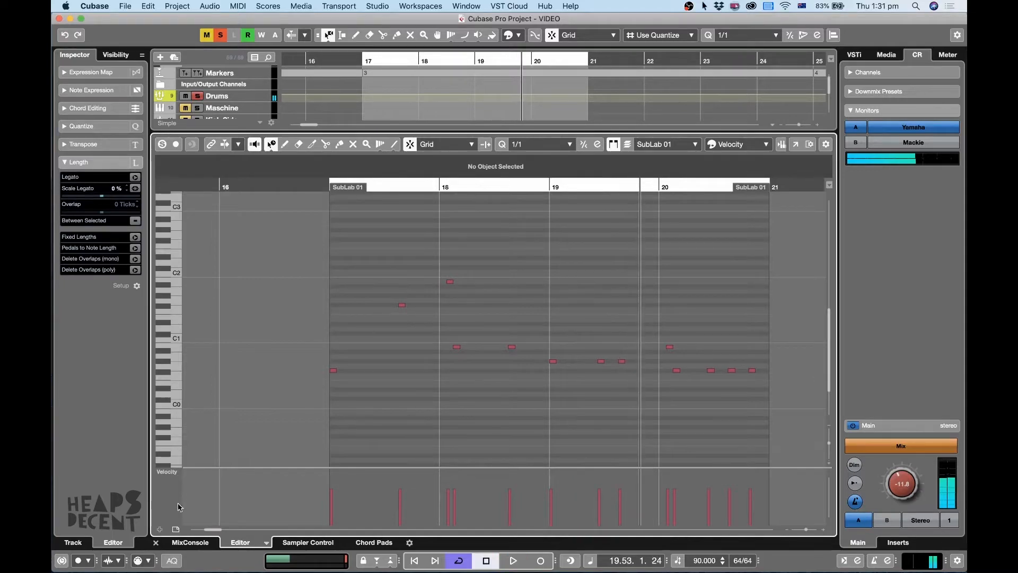
{"action": "left_click", "coordinate": [156, 543]}
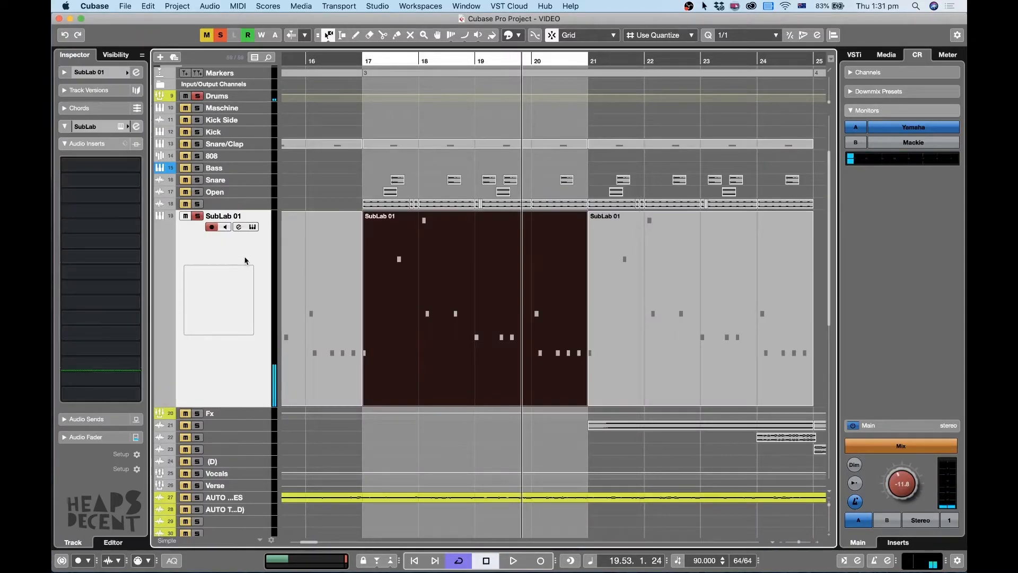
Open the SubLab instrument of the SubLab 01 track and set its volume envelope release to 10.0 s.
{"action": "left_click", "coordinate": [253, 227]}
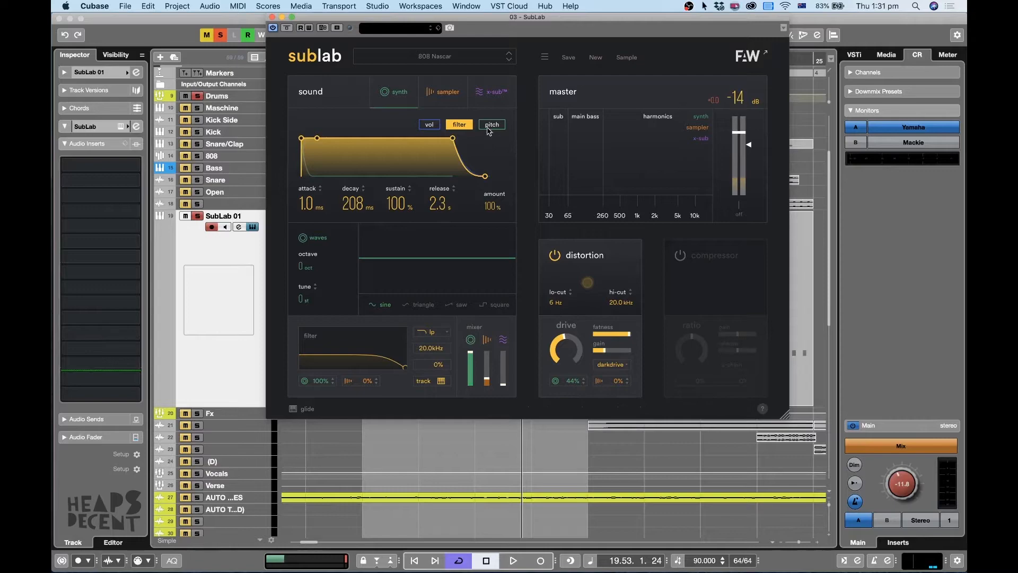
{"action": "left_click_drag", "start_coordinate": [484, 21], "coordinate": [488, 54]}
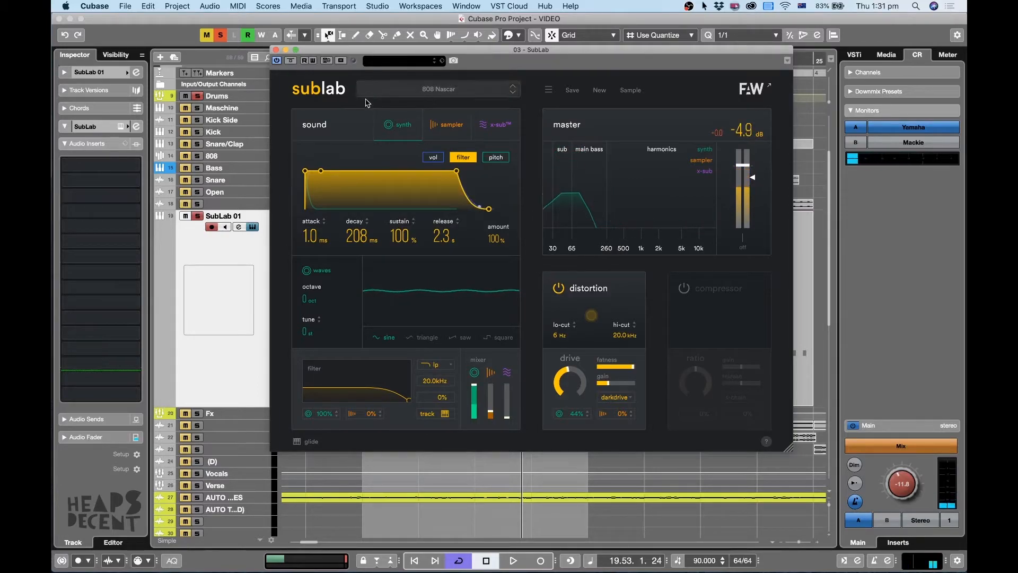
{"action": "left_click", "coordinate": [434, 158]}
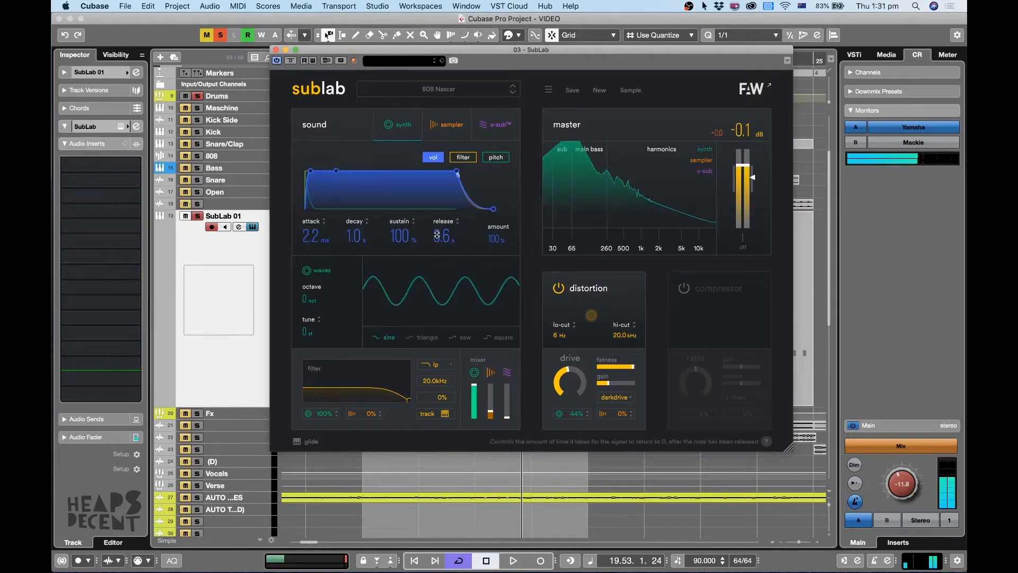
{"action": "mouse_move", "coordinate": [438, 260]}
{"action": "left_mouse_down"}
{"action": "mouse_move", "coordinate": [429, 309]}
{"action": "mouse_move", "coordinate": [438, 243]}
{"action": "left_mouse_up"}
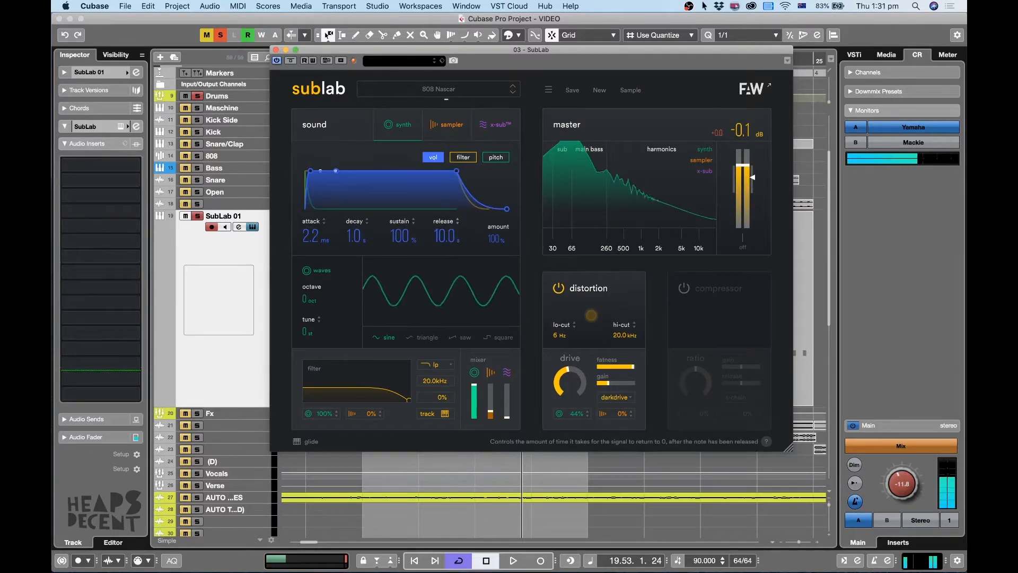
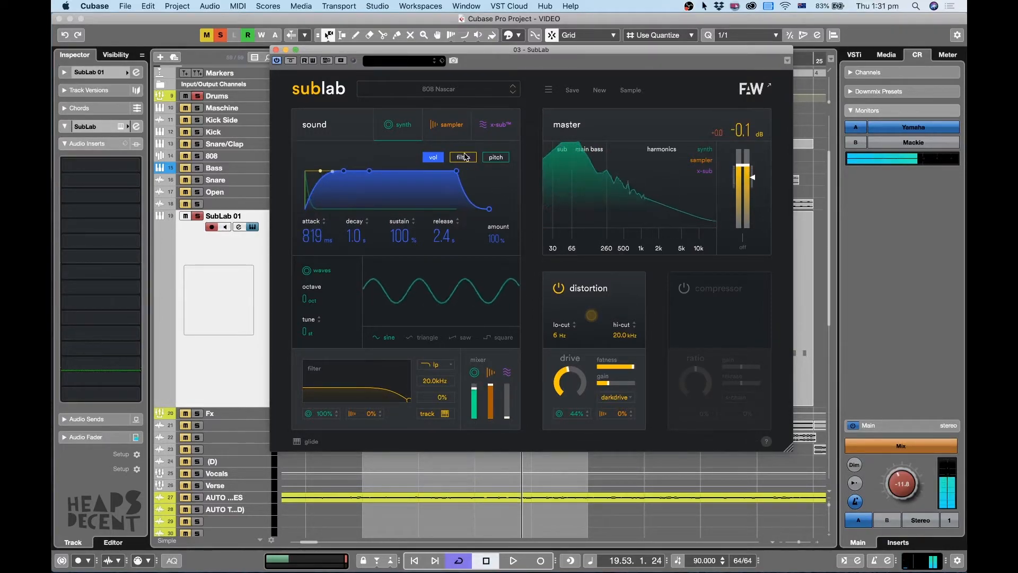
Check the pitch envelope, set SubLab's volume envelope attack to 1.0 ms, and play the result before closing the instrument.
{"action": "left_click", "coordinate": [494, 158]}
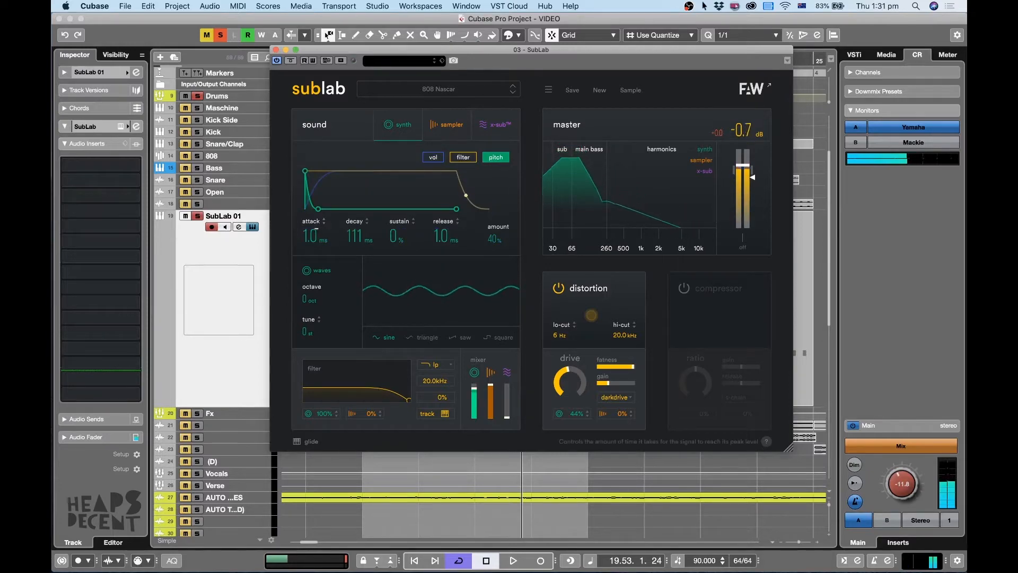
{"action": "left_click_drag", "start_coordinate": [316, 228], "coordinate": [322, 199]}
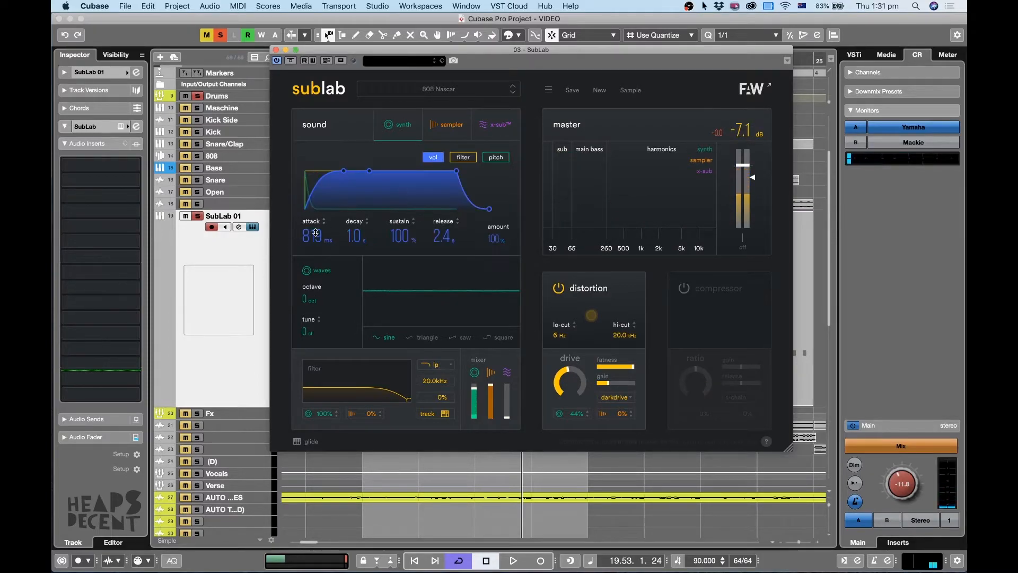
{"action": "left_click_drag", "start_coordinate": [311, 258], "coordinate": [314, 286]}
{"action": "key", "text": "space"}
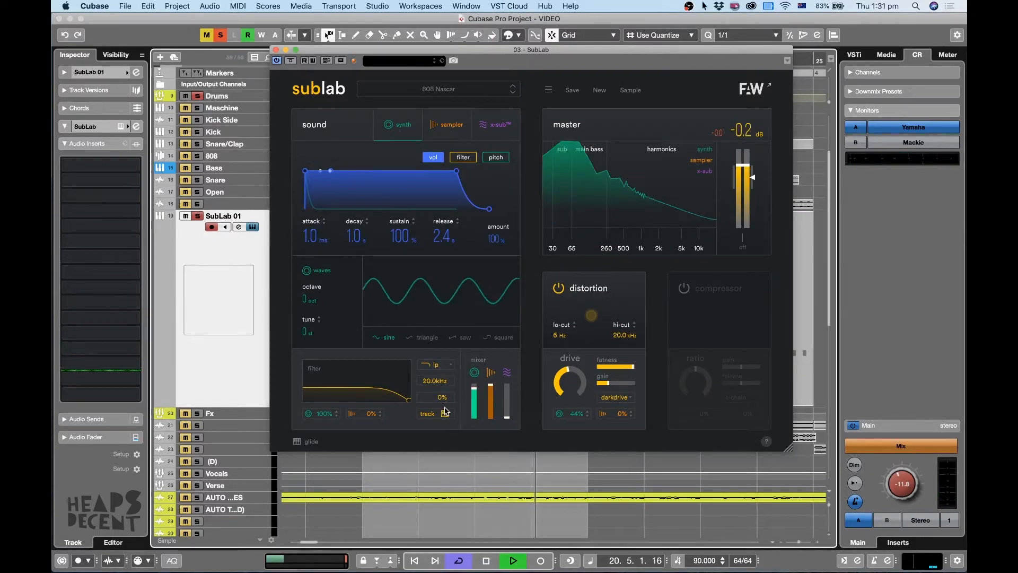
{"action": "left_click", "coordinate": [275, 49]}
Solo the Brutus Kit track above SubLab 01 and enlarge it to examine its clips in the loop during playback.
{"action": "key", "text": "h"}
{"action": "key", "text": "h"}
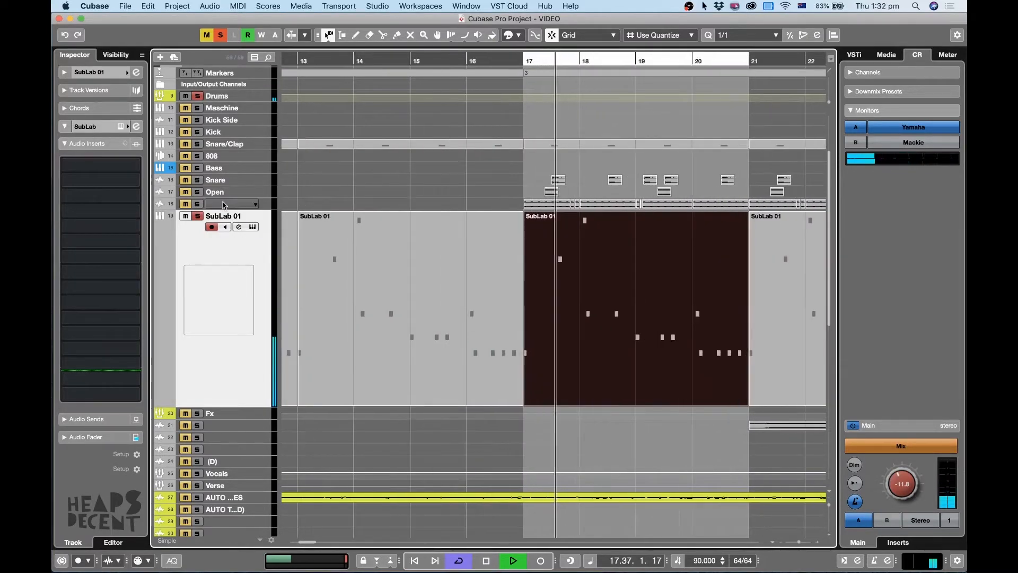
{"action": "left_click", "coordinate": [198, 205]}
{"action": "left_click", "coordinate": [232, 204]}
{"action": "left_click", "coordinate": [258, 240], "text": "shift"}
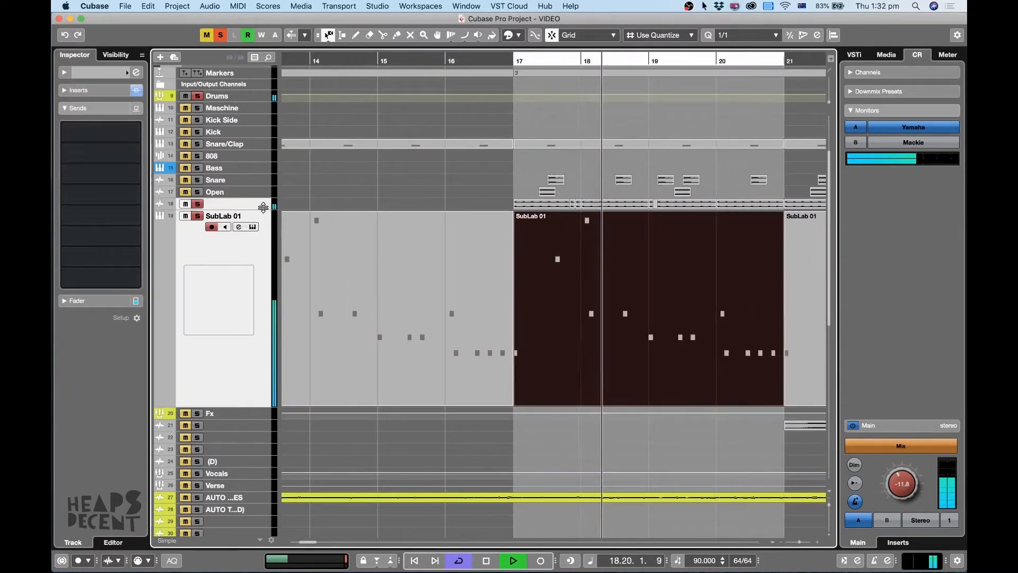
{"action": "left_click_drag", "start_coordinate": [263, 210], "coordinate": [237, 304]}
{"action": "key", "text": "h"}
{"action": "key", "text": "h"}
{"action": "key", "text": "h"}
{"action": "key", "text": "h"}
{"action": "key", "text": "h"}
{"action": "key", "text": "g"}
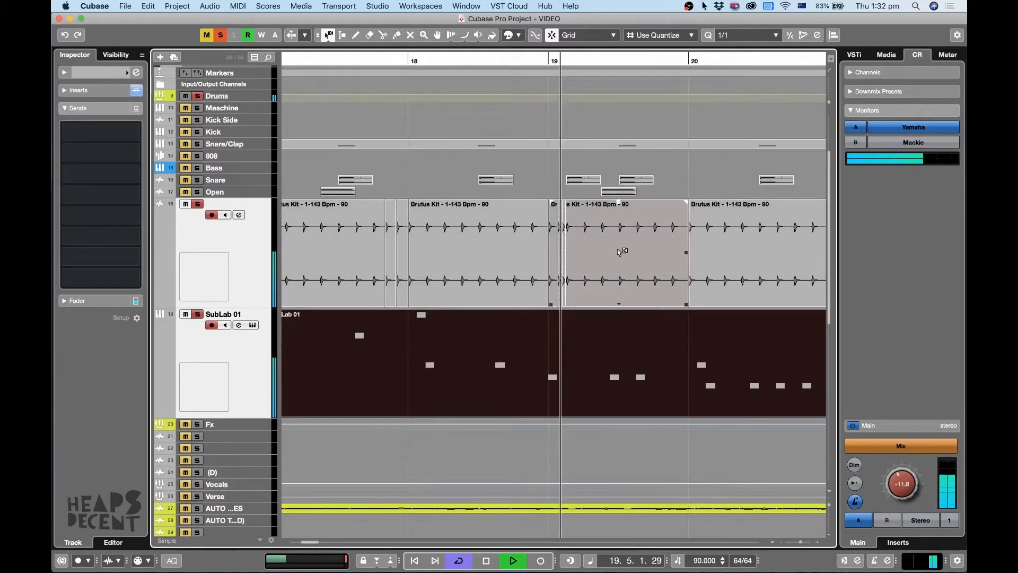
{"action": "key", "text": "g"}
{"action": "key", "text": "g"}
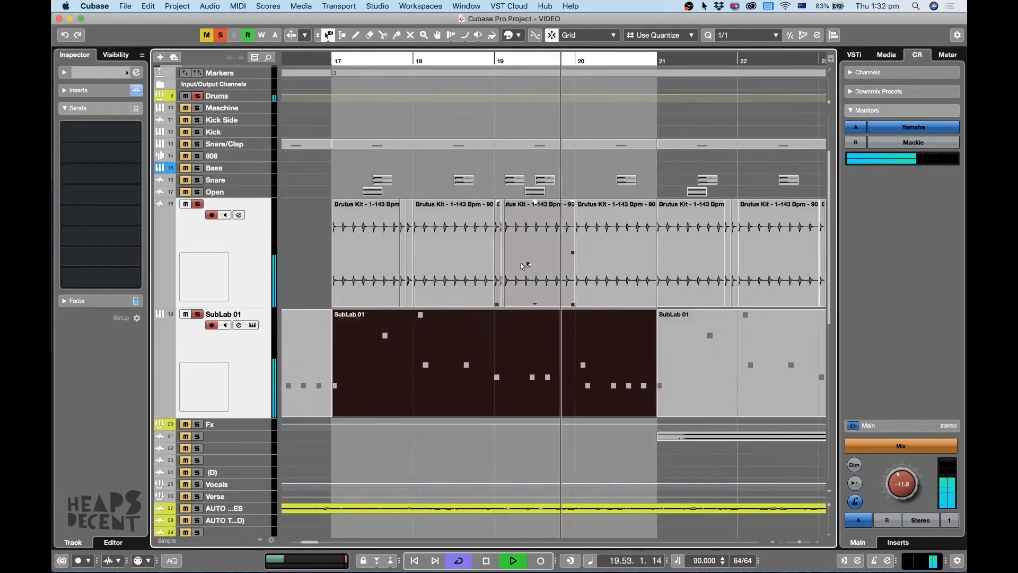
Add the Open and Snare tracks to the solo and enlarge both to examine their clips during playback.
{"action": "left_click", "coordinate": [220, 193]}
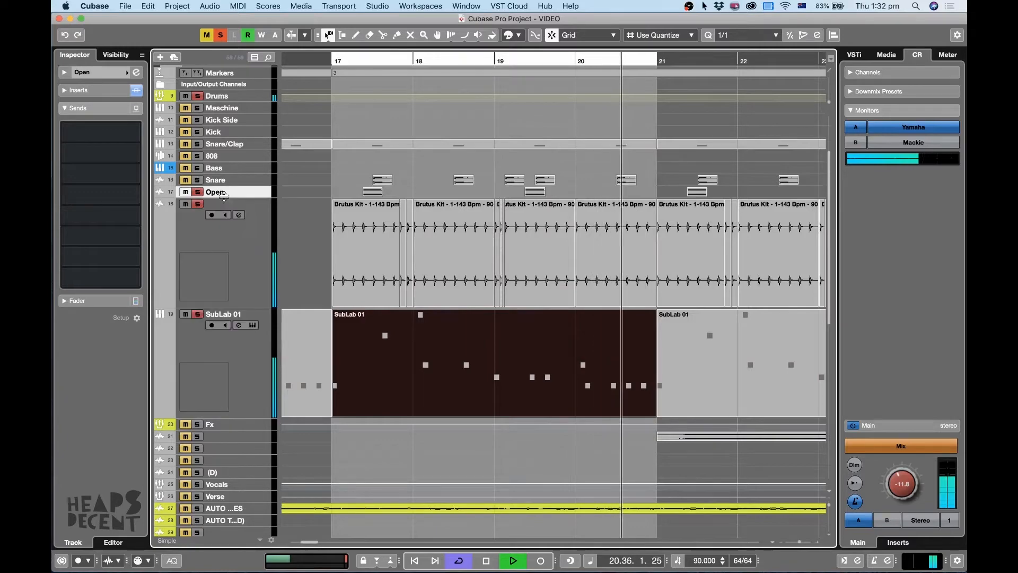
{"action": "left_click_drag", "start_coordinate": [221, 198], "coordinate": [232, 274]}
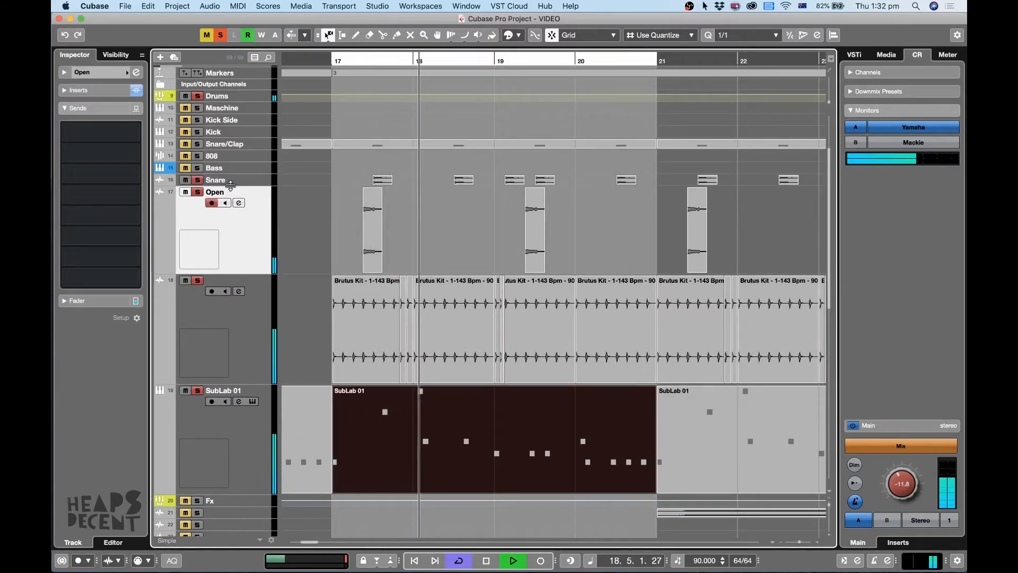
{"action": "left_click", "coordinate": [212, 180]}
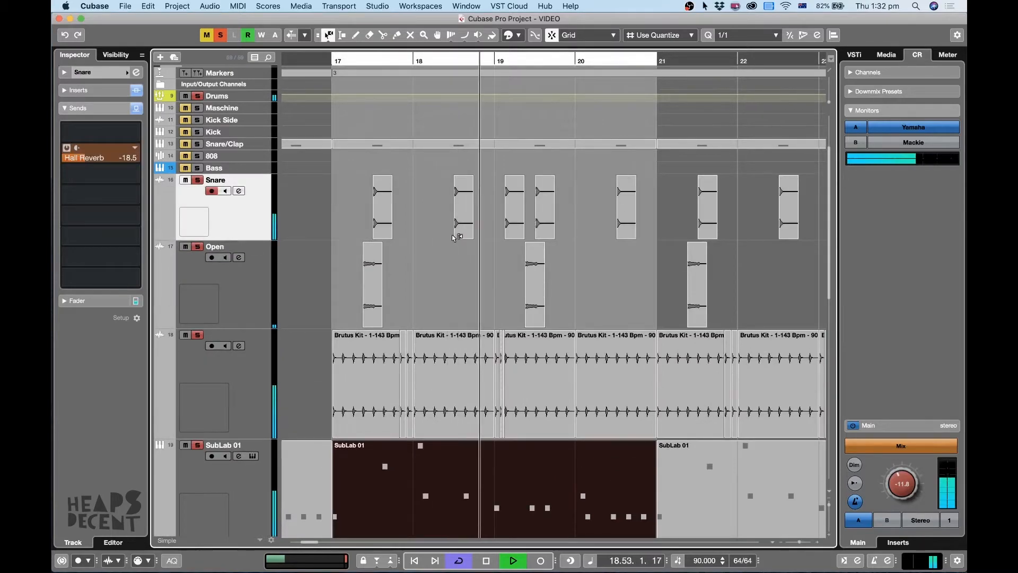
Add the Snare/Clap track to the soloed drums and replay the loop from bar 17.
{"action": "key", "text": "space"}
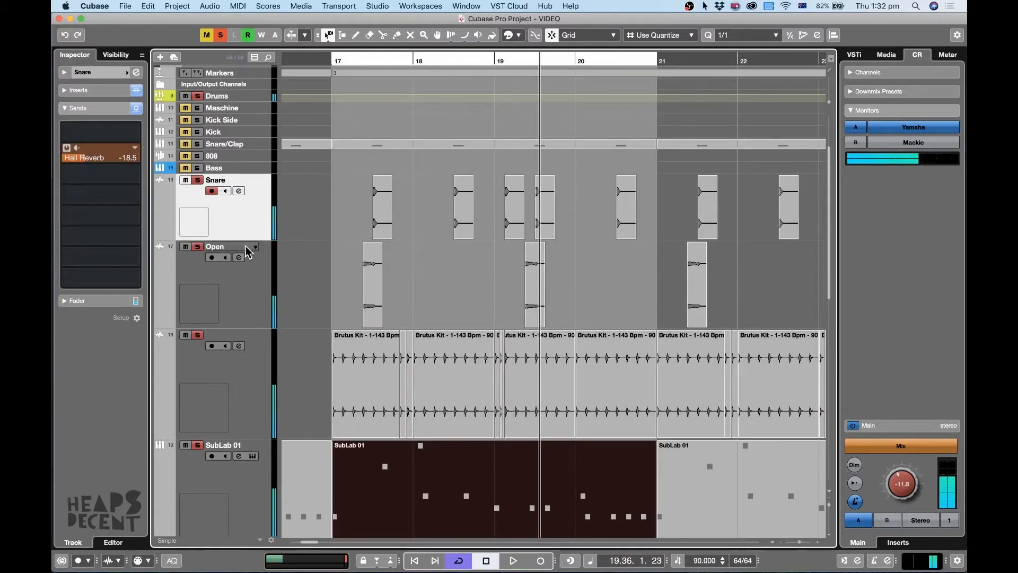
{"action": "key", "text": "space"}
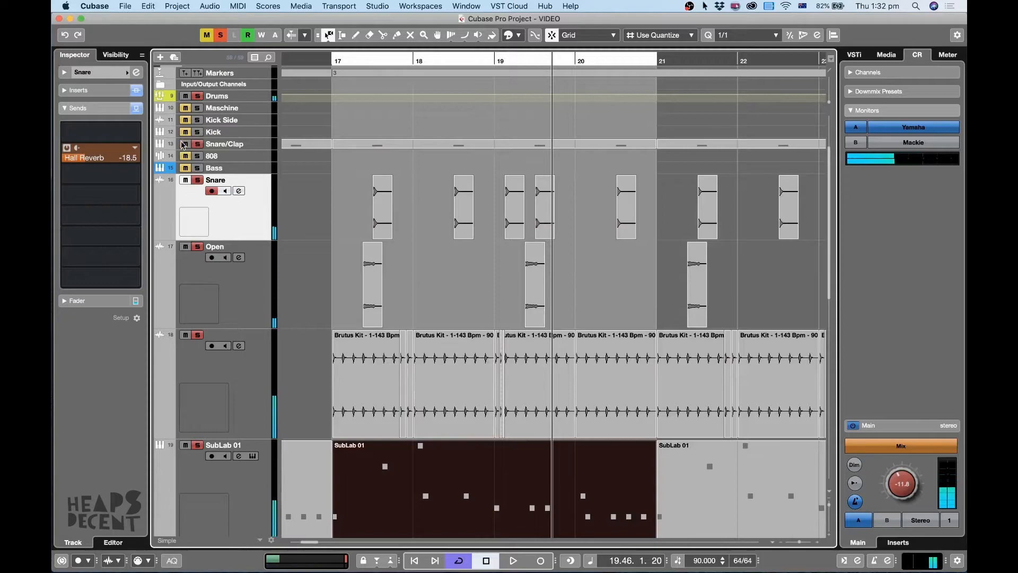
{"action": "left_click", "coordinate": [330, 71]}
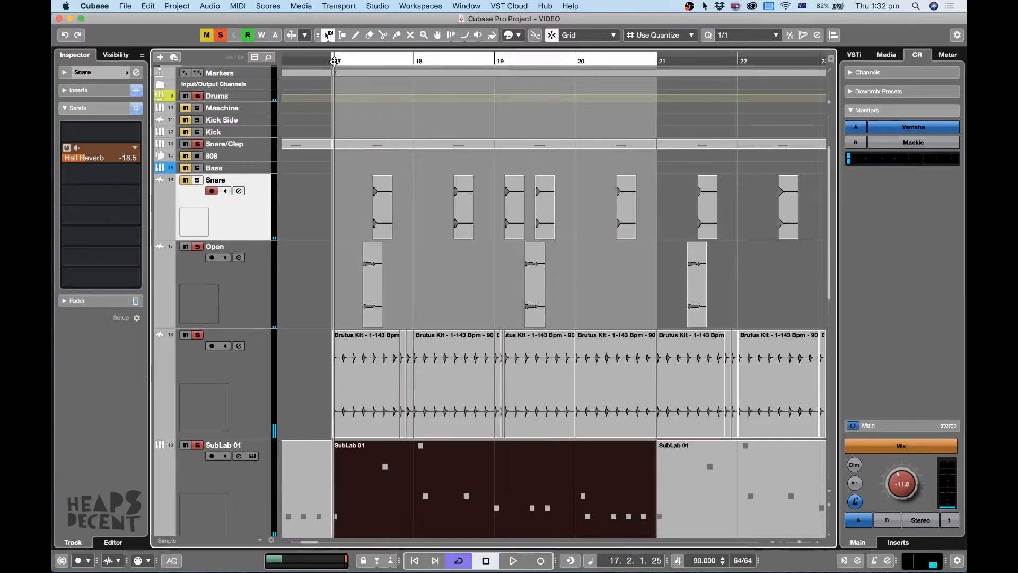
{"action": "key", "text": "space"}
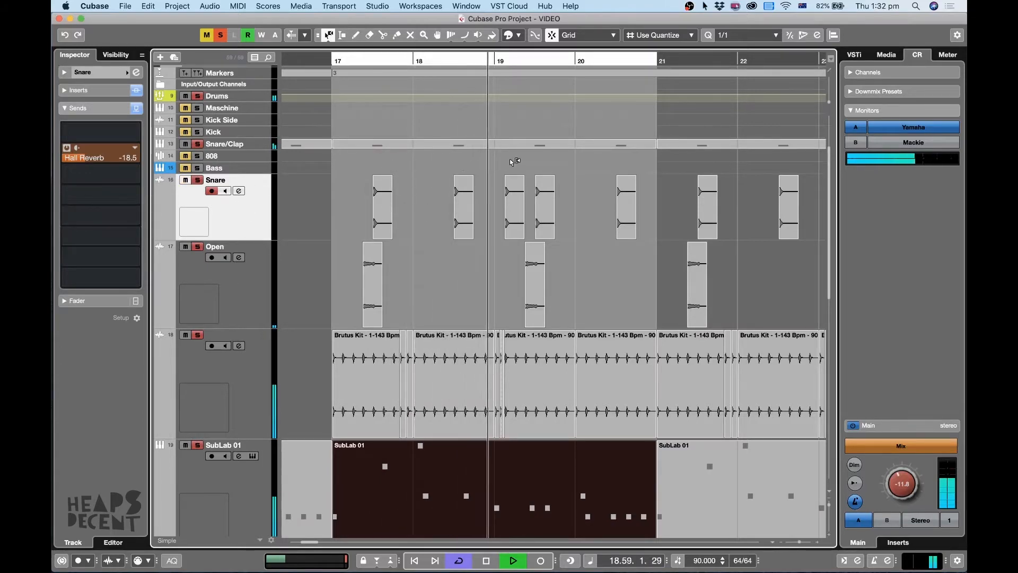
Shrink the enlarged drum tracks, stop playback, and replace all solos with a solo on SubLab 01.
{"action": "key", "text": "shift+g"}
{"action": "scroll", "coordinate": [616, 192], "scroll_direction": "up", "scroll_amount": 6}
{"action": "key", "text": "g"}
{"action": "key", "text": "g"}
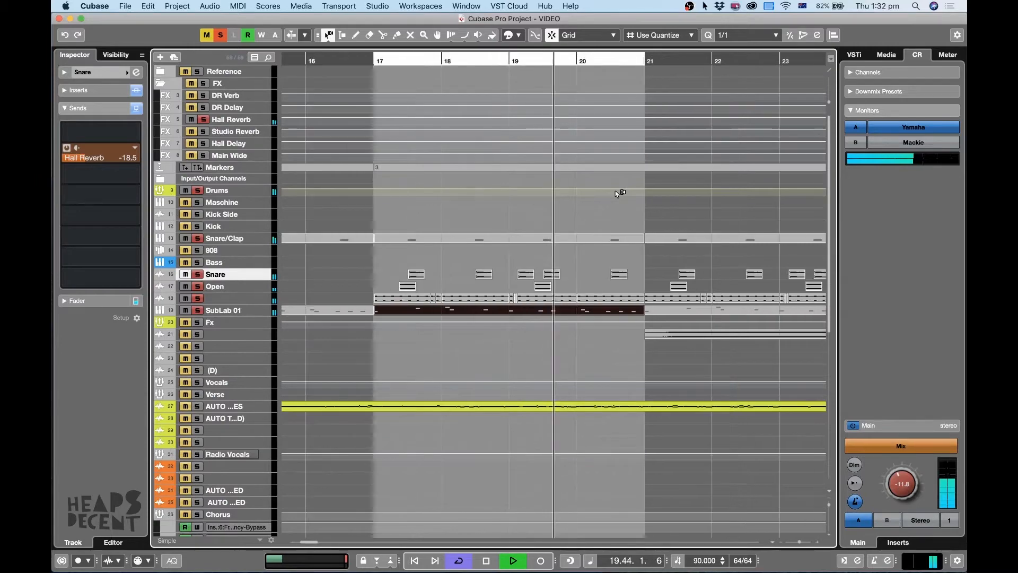
{"action": "key", "text": "space"}
{"action": "left_click", "coordinate": [220, 35]}
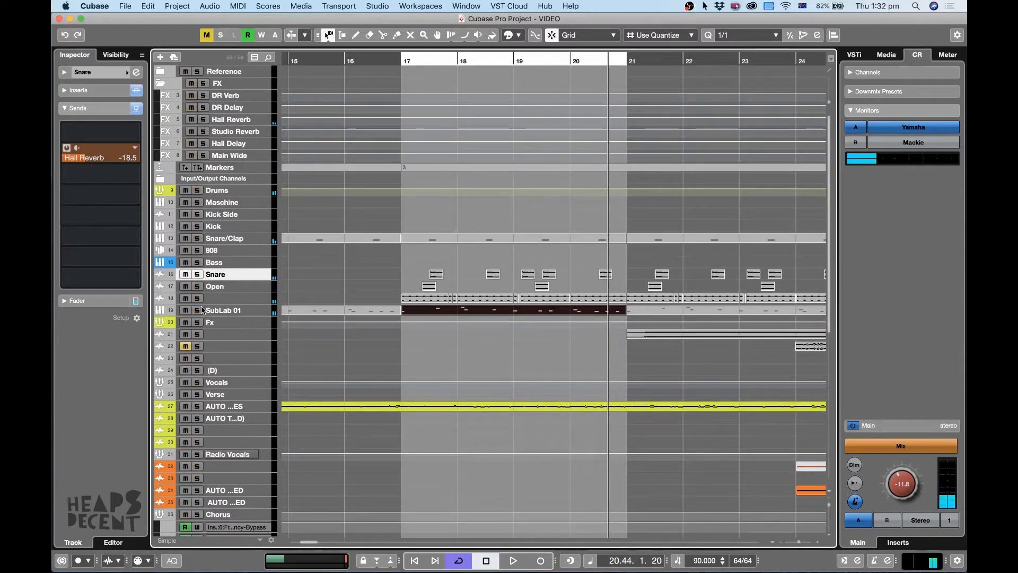
{"action": "left_click", "coordinate": [197, 310]}
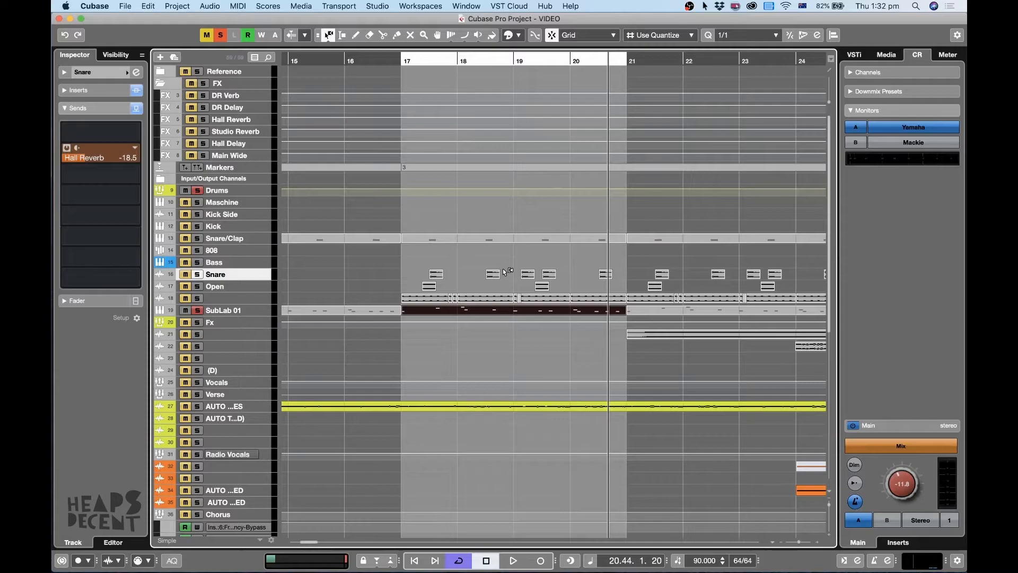
Add Chords H, Chords L, Chords L (D) and Vox to the SubLab 01 solo and play them together from bar 17.
{"action": "scroll", "coordinate": [508, 265], "scroll_direction": "down", "scroll_amount": 5}
{"action": "scroll", "coordinate": [508, 265], "scroll_direction": "up", "scroll_amount": 5}
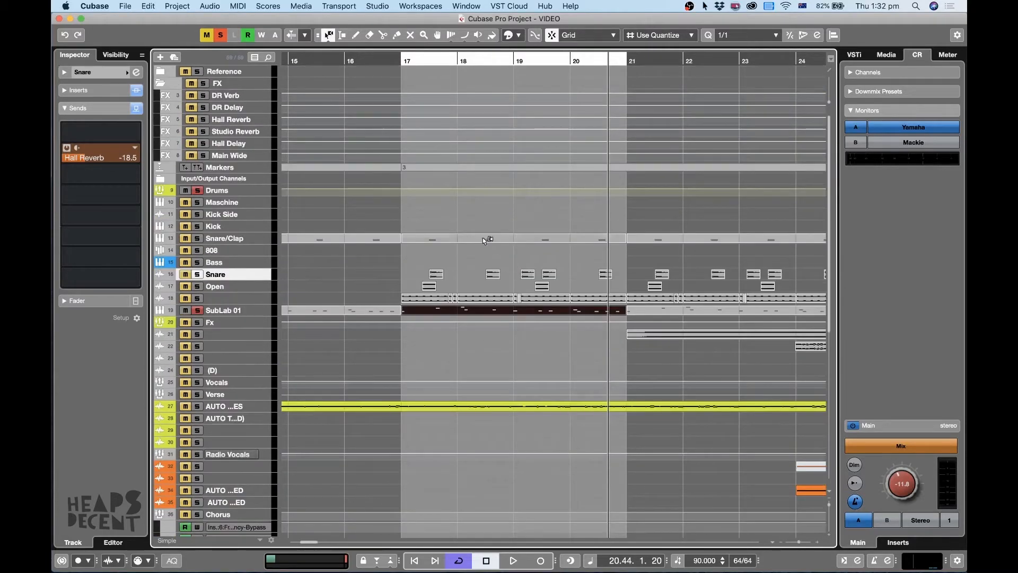
{"action": "left_click", "coordinate": [406, 68]}
{"action": "left_click", "coordinate": [400, 62]}
{"action": "key", "text": "1"}
{"action": "left_click", "coordinate": [441, 313]}
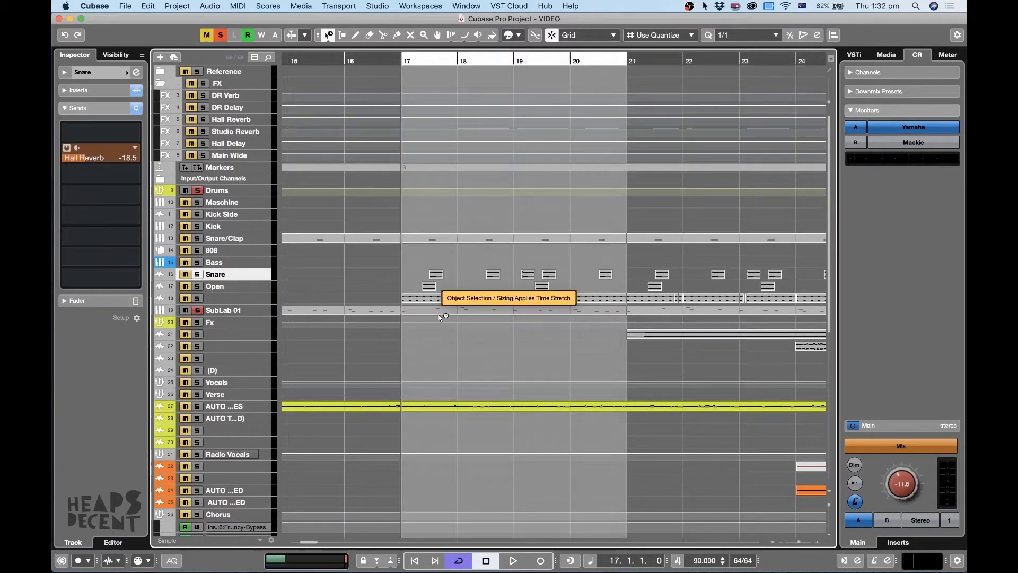
{"action": "scroll", "coordinate": [594, 316], "scroll_direction": "down", "scroll_amount": 3}
{"action": "scroll", "coordinate": [598, 318], "scroll_direction": "down", "scroll_amount": 4}
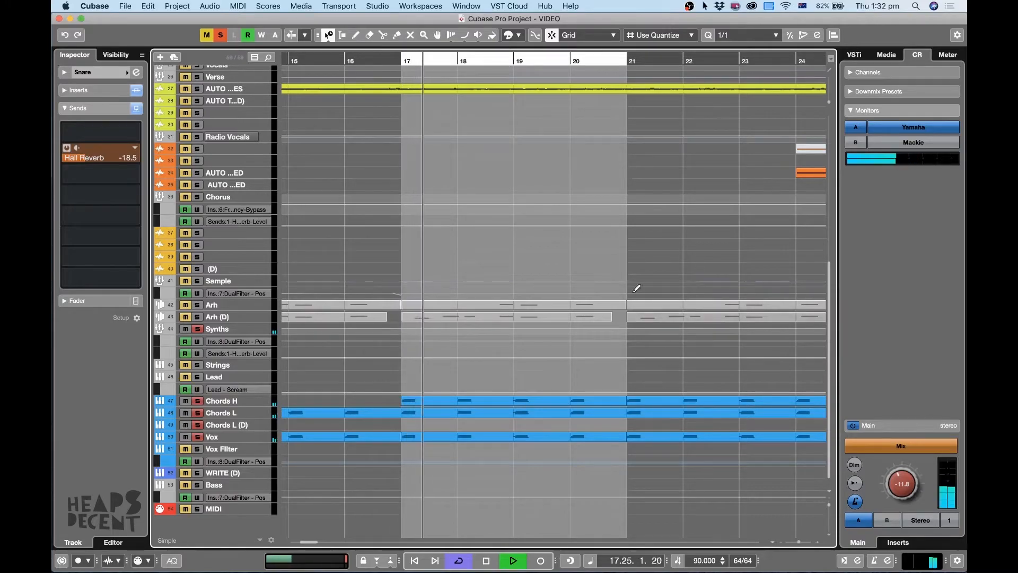
{"action": "scroll", "coordinate": [635, 288], "scroll_direction": "up", "scroll_amount": 8}
{"action": "scroll", "coordinate": [469, 327], "scroll_direction": "down", "scroll_amount": 8}
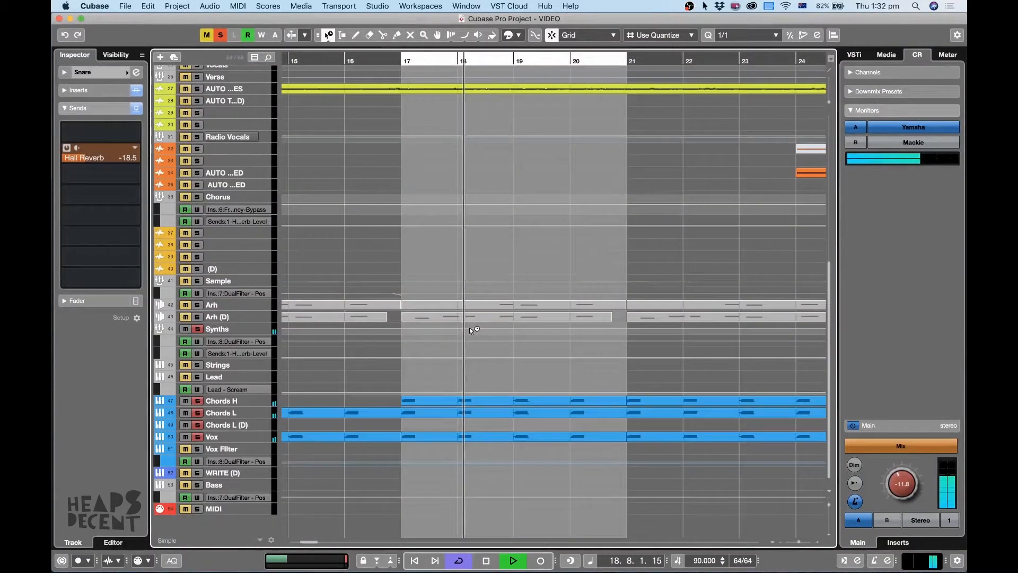
{"action": "scroll", "coordinate": [470, 327], "scroll_direction": "up", "scroll_amount": 8}
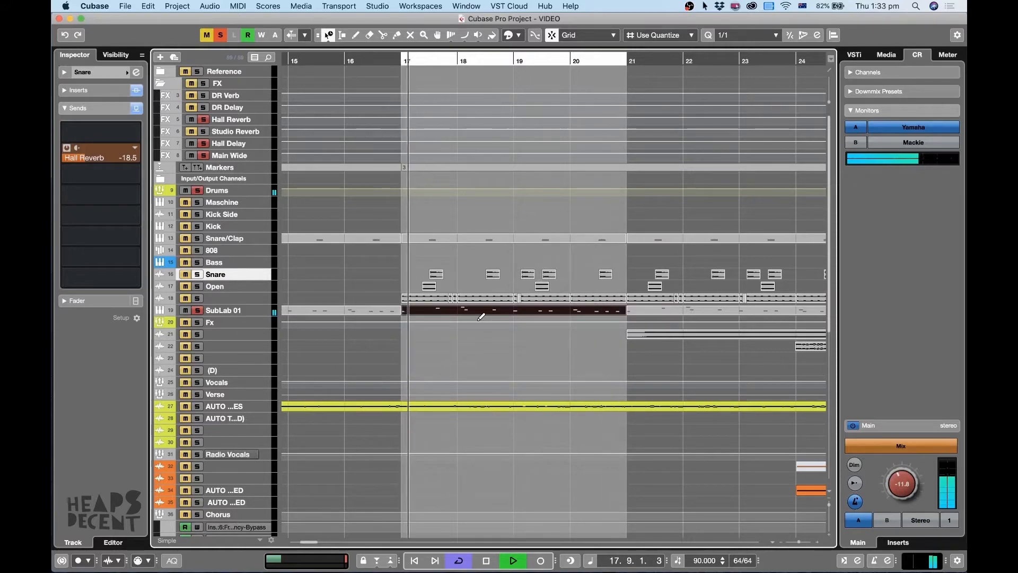
Return object selection to Normal Sizing, stop playback and select the SubLab 01 track.
{"action": "key", "text": "1"}
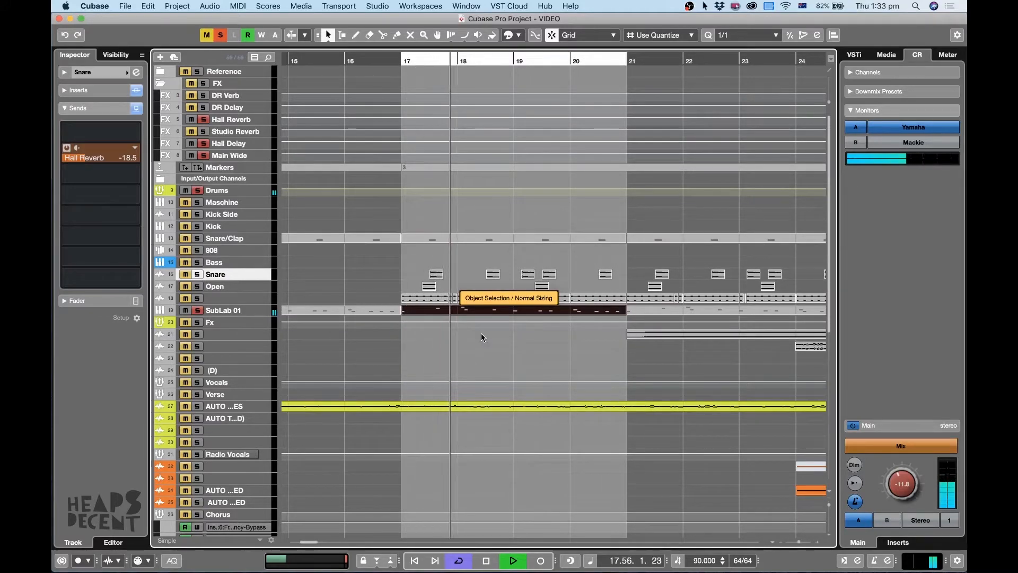
{"action": "key", "text": "space"}
{"action": "left_click", "coordinate": [252, 310]}
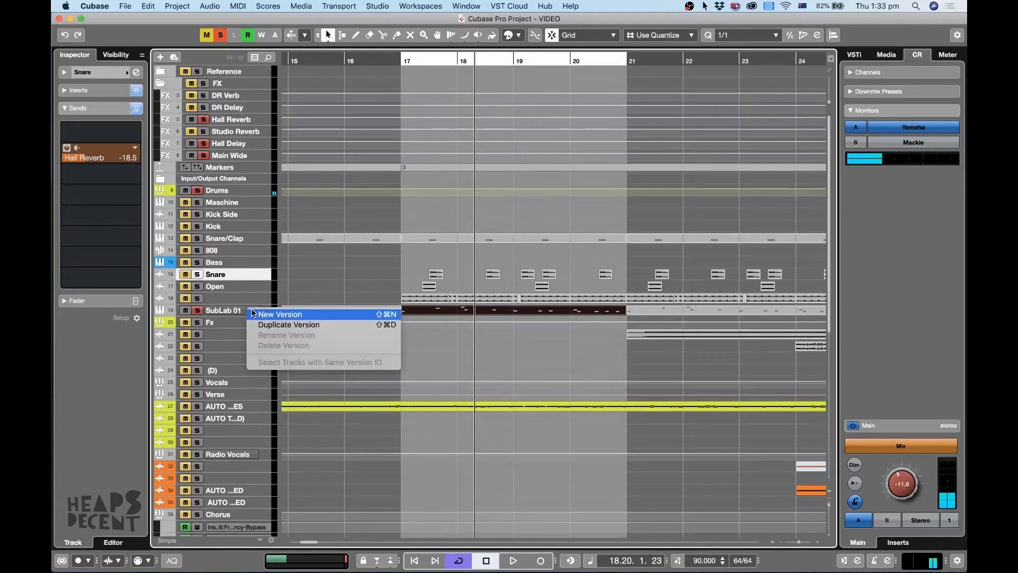
{"action": "left_click", "coordinate": [544, 342]}
Show more of the song's timeline and clear all solos.
{"action": "scroll", "coordinate": [543, 342], "scroll_direction": "down", "scroll_amount": 6}
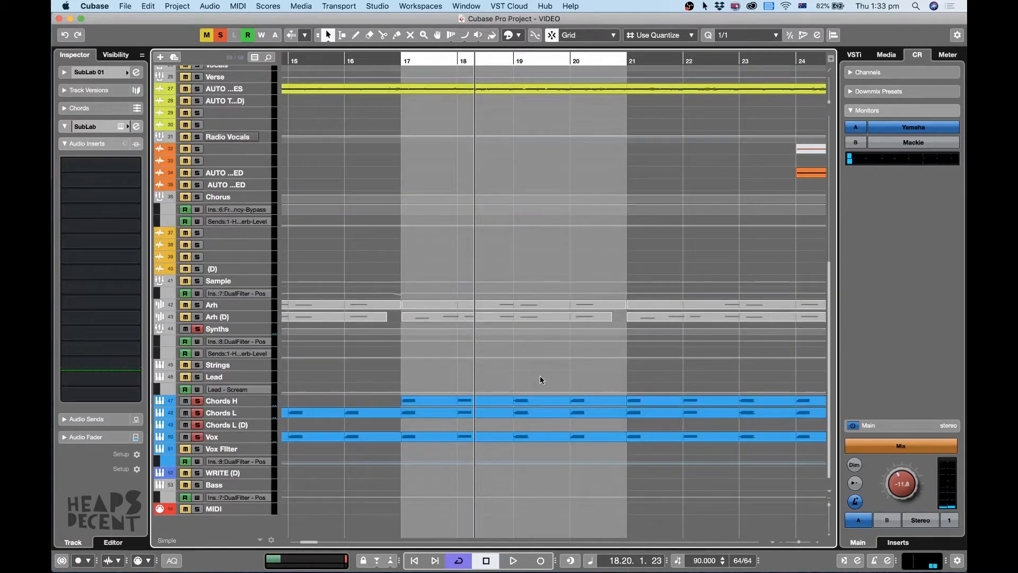
{"action": "key", "text": "g"}
{"action": "key", "text": "g"}
{"action": "key", "text": "g"}
{"action": "key", "text": "g"}
{"action": "scroll", "coordinate": [600, 242], "scroll_direction": "up", "scroll_amount": 6}
{"action": "key", "text": "g"}
{"action": "key", "text": "g"}
{"action": "key", "text": "g"}
{"action": "key", "text": "g"}
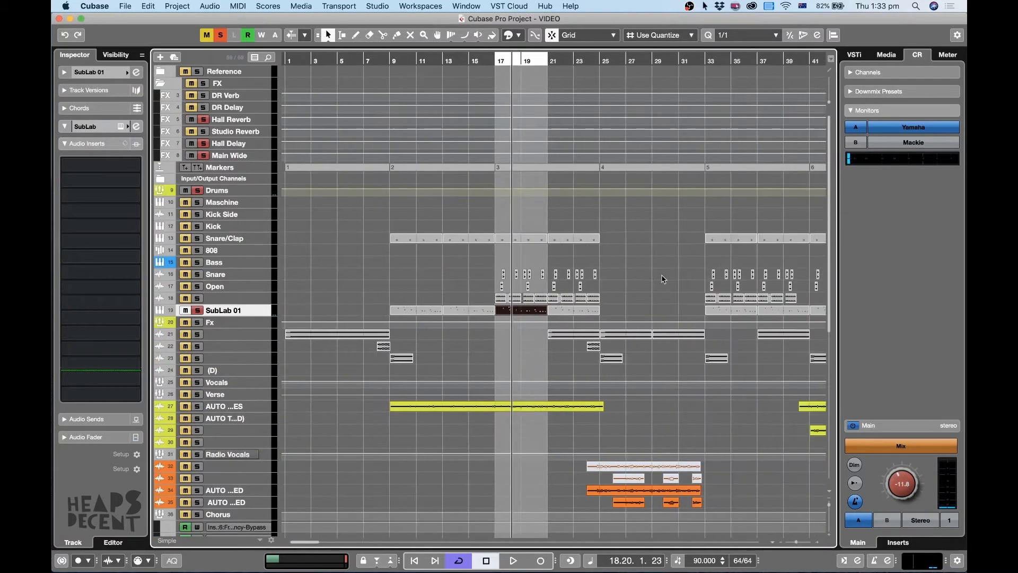
{"action": "key", "text": "g"}
{"action": "key", "text": "g"}
{"action": "left_click", "coordinate": [221, 36]}
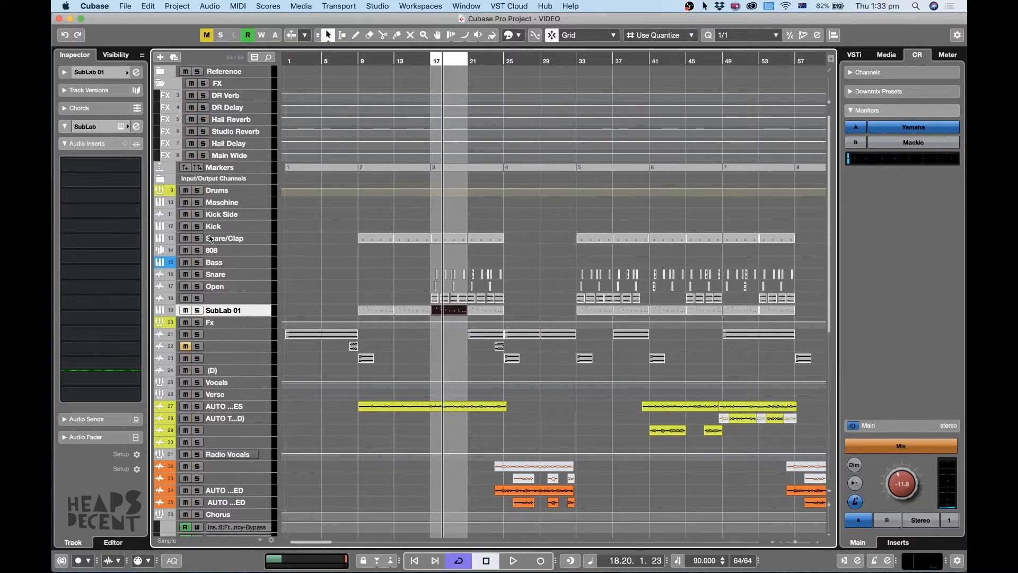
Select and enlarge the tracks from the first effects track under Fx through Vocals, and place the playhead at bar 4.
{"action": "left_click", "coordinate": [239, 336]}
{"action": "left_click", "coordinate": [249, 384], "text": "shift"}
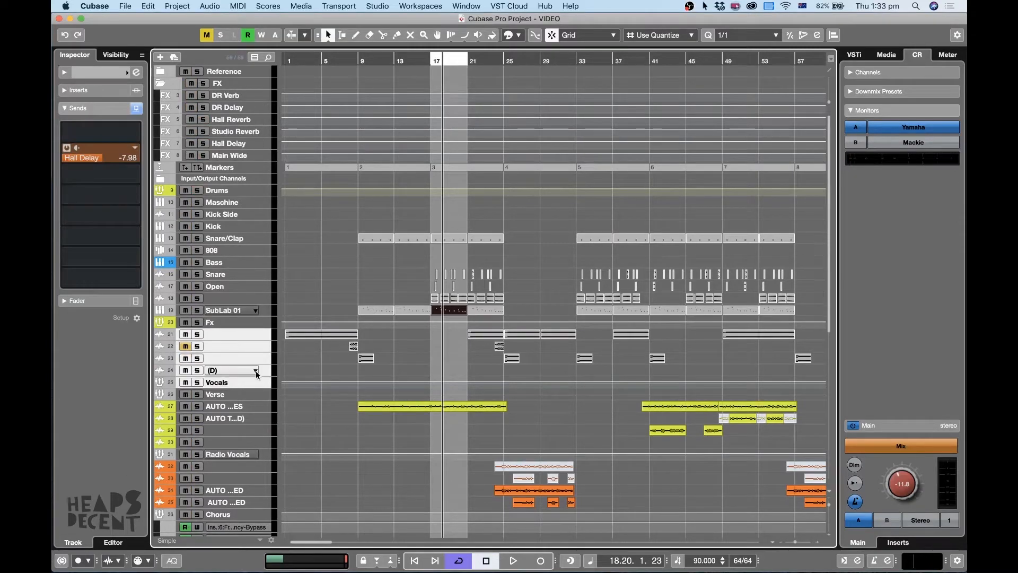
{"action": "key", "text": "alt+Down"}
{"action": "key", "text": "alt+Down"}
{"action": "key", "text": "g"}
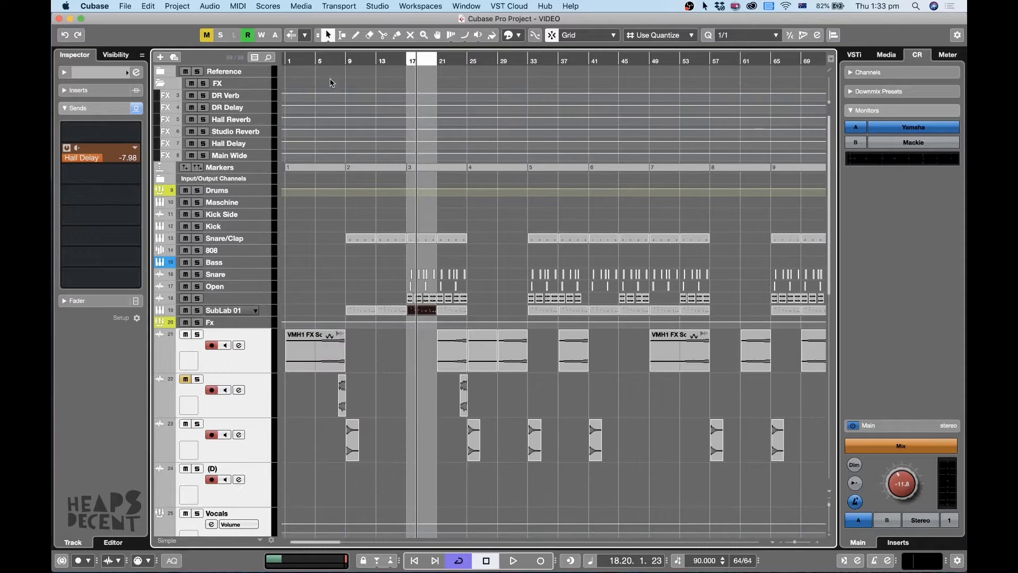
{"action": "left_click", "coordinate": [307, 60]}
{"action": "key", "text": "h"}
{"action": "key", "text": "h"}
{"action": "key", "text": "h"}
{"action": "key", "text": "h"}
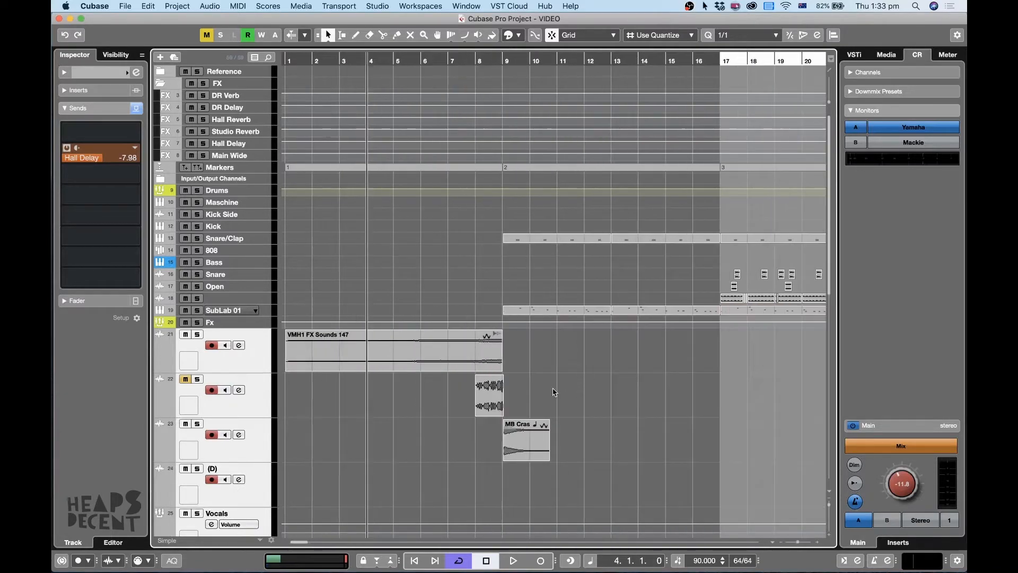
Solo the VMH1 FX Sounds 147 track and play it from bar 4, clearing the solo during playback to hear it in context.
{"action": "left_click", "coordinate": [235, 370]}
{"action": "key", "text": "s"}
{"action": "key", "text": "space"}
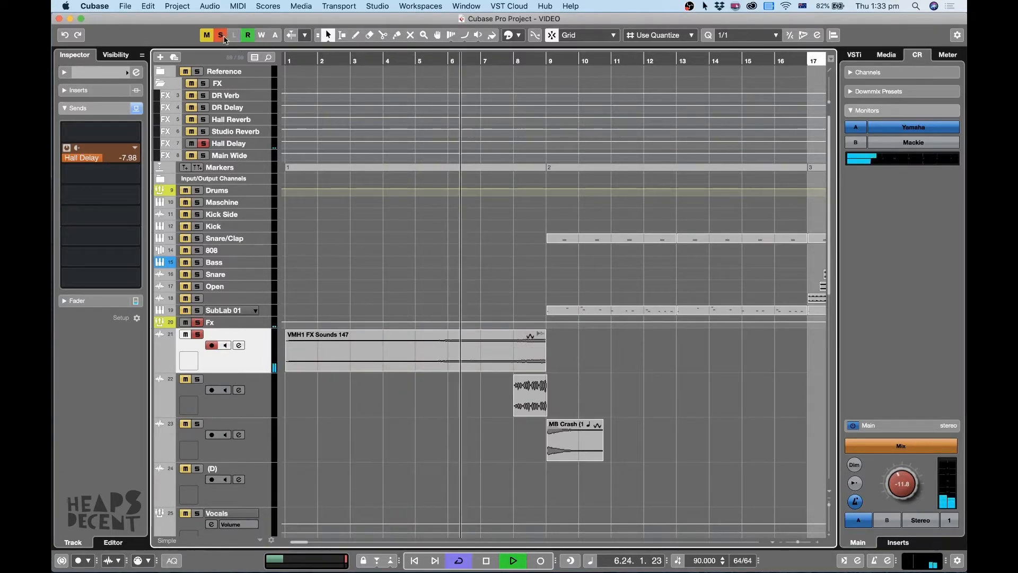
{"action": "left_click", "coordinate": [220, 34]}
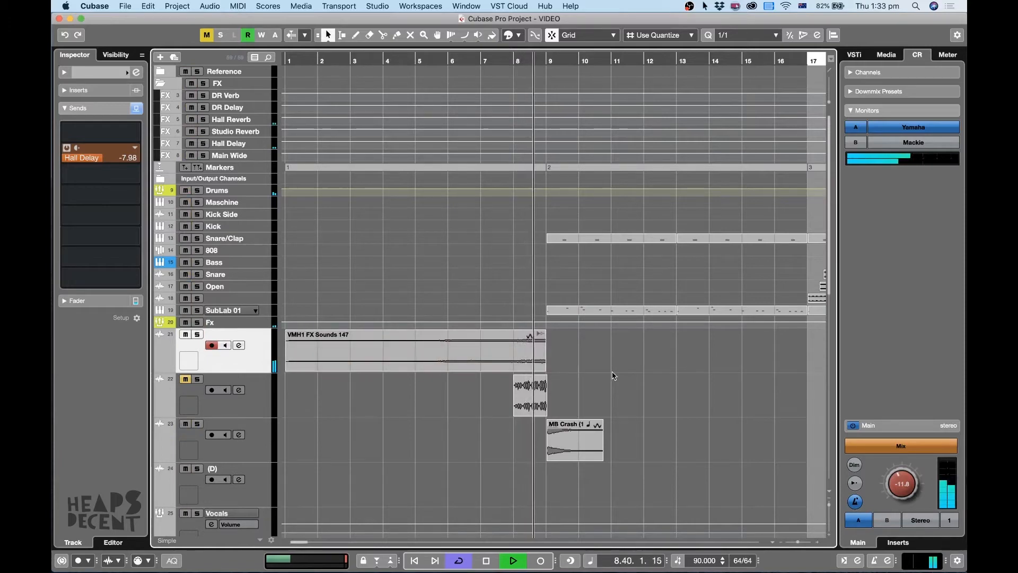
Stop playback, solo the MB Crash track and play its clip from around bar 9.
{"action": "left_click", "coordinate": [239, 456]}
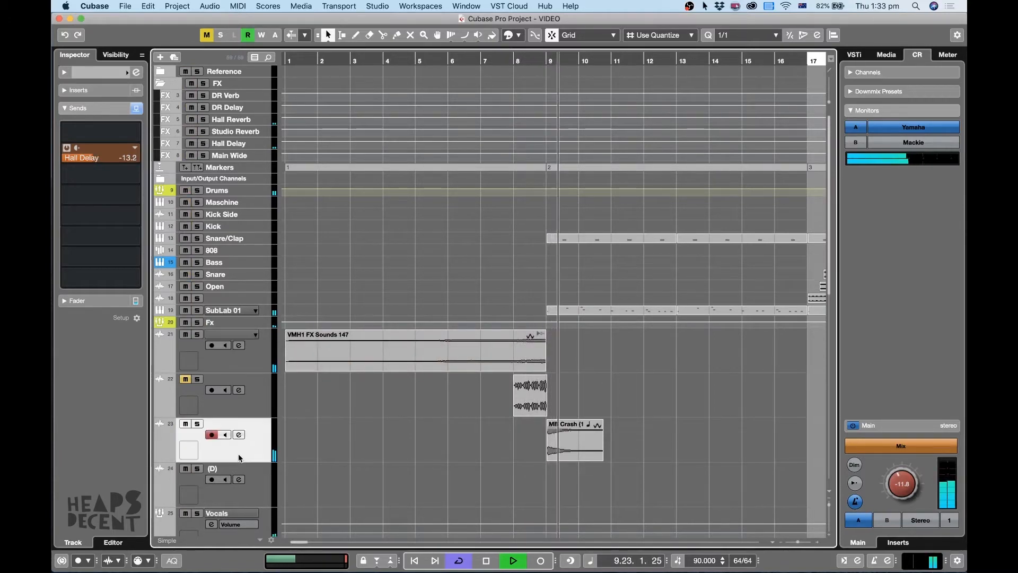
{"action": "key", "text": "space"}
{"action": "left_click", "coordinate": [196, 424]}
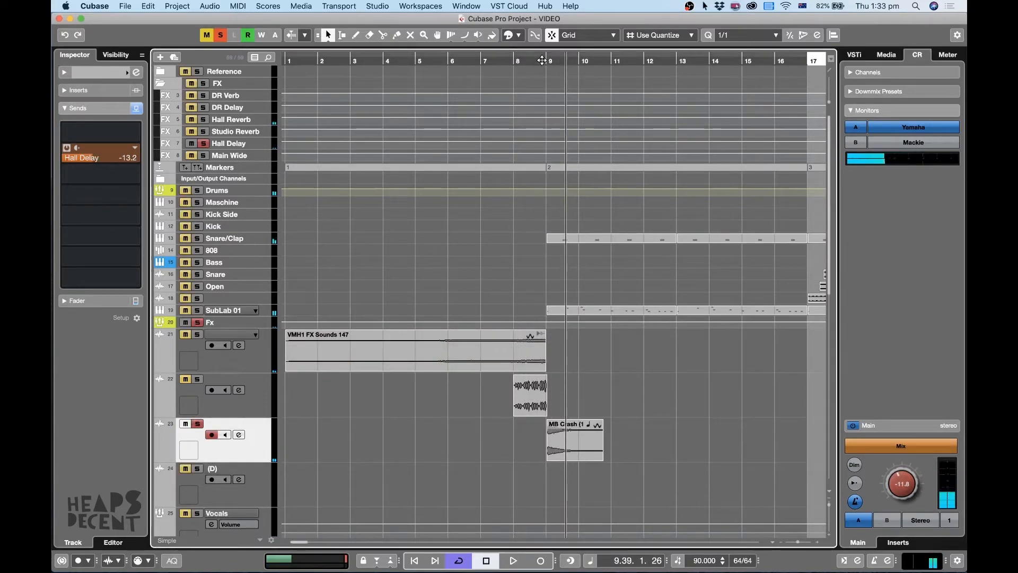
{"action": "key", "text": "space"}
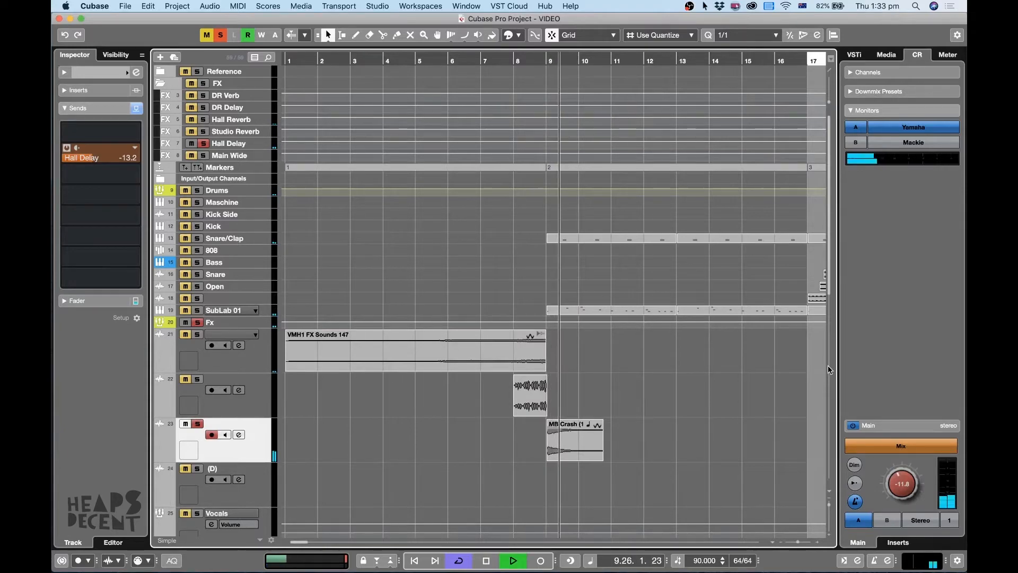
Clear the crash solo, solo track 22 and play its short clip from bar 8, then stop playback and clear the solo.
{"action": "key", "text": "space"}
{"action": "left_click", "coordinate": [515, 57]}
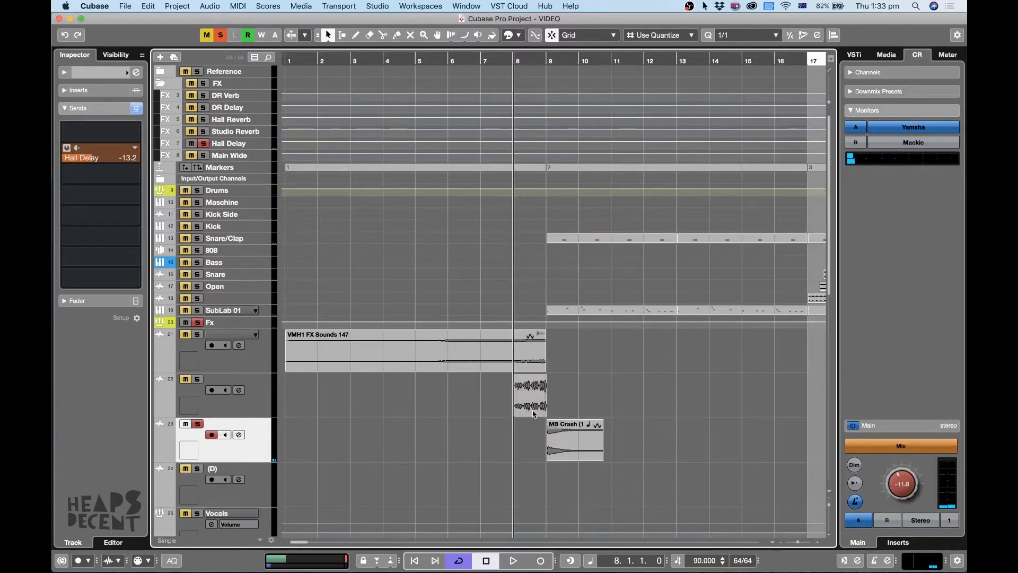
{"action": "left_click", "coordinate": [217, 35]}
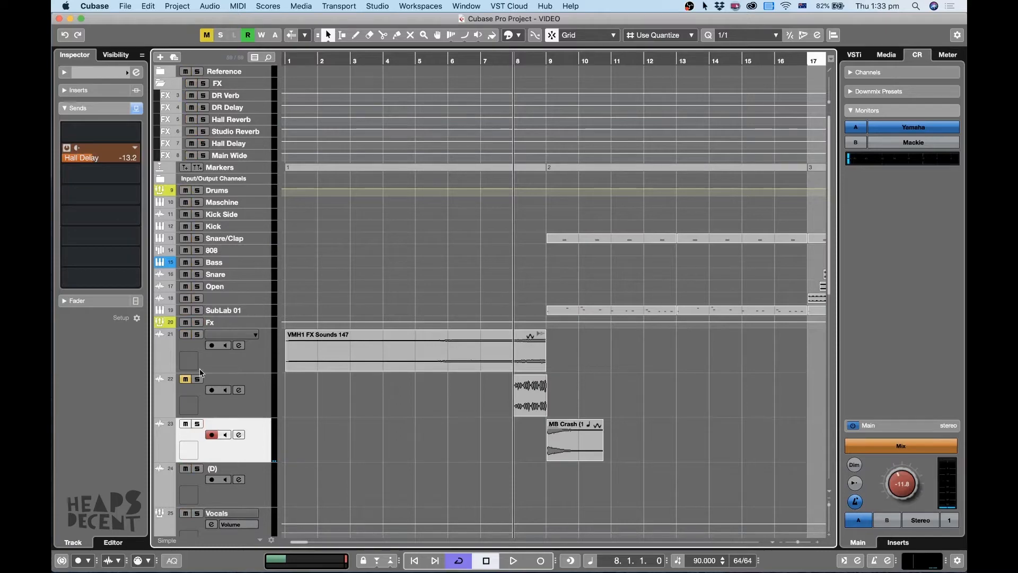
{"action": "left_click", "coordinate": [197, 379]}
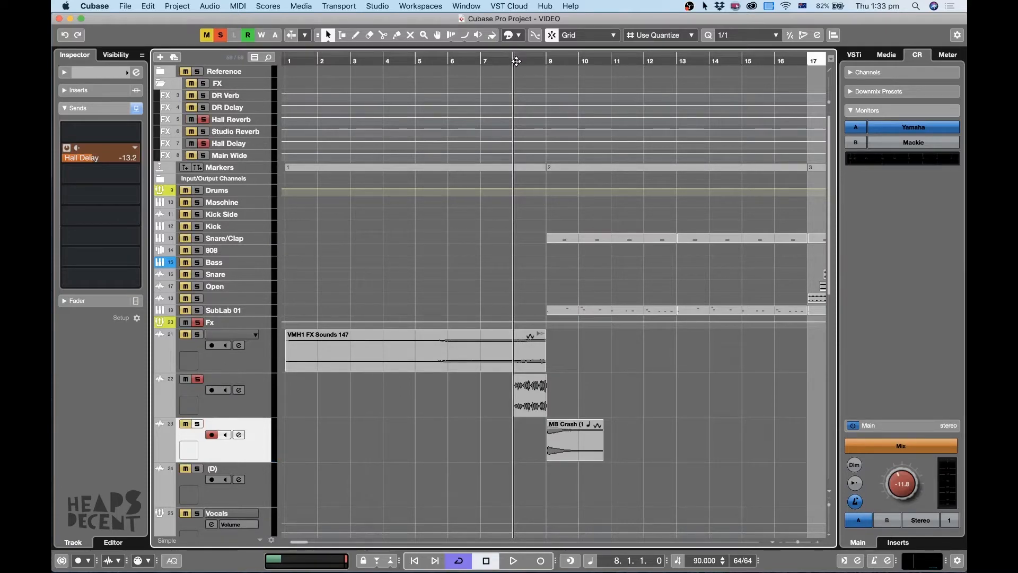
{"action": "left_click", "coordinate": [282, 401]}
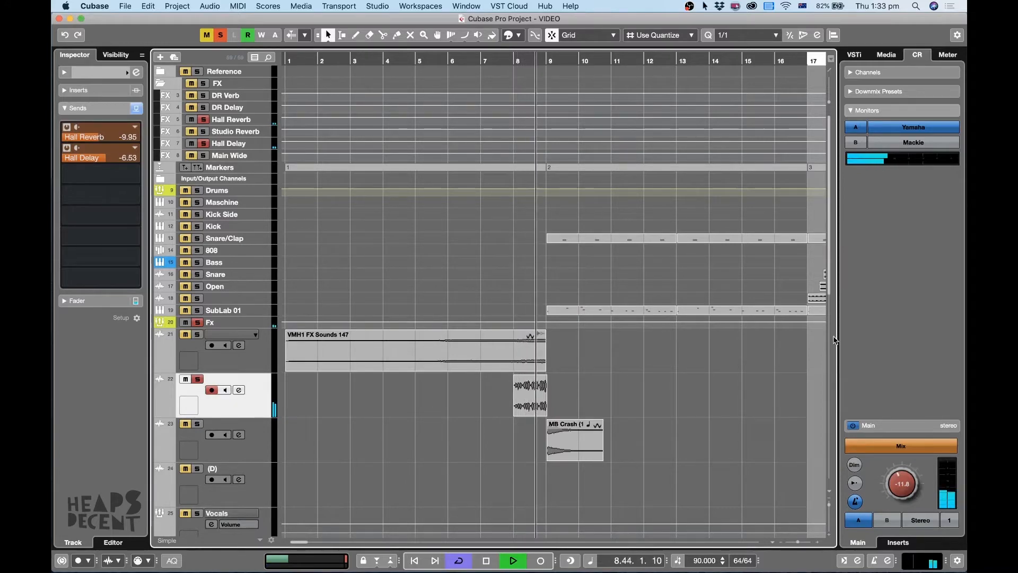
{"action": "key", "text": "space"}
{"action": "left_click", "coordinate": [195, 379]}
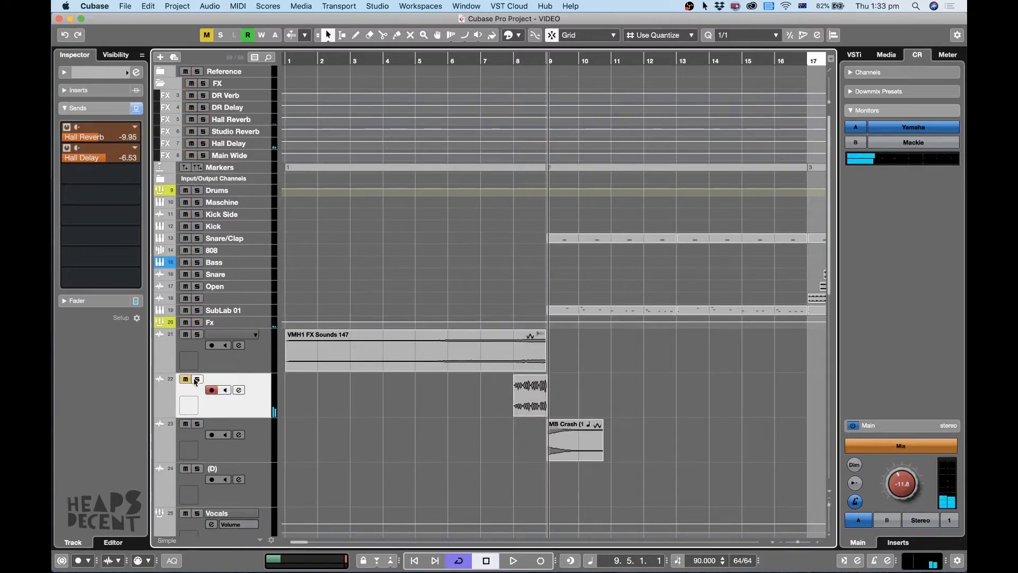
Show more of the song's timeline, enlarge tracks 21 through 24 under Fx, and select the first VMH1 FX Sounds 147 clip.
{"action": "key", "text": "g"}
{"action": "key", "text": "g"}
{"action": "key", "text": "z"}
{"action": "key", "text": "z"}
{"action": "key", "text": "g"}
{"action": "key", "text": "g"}
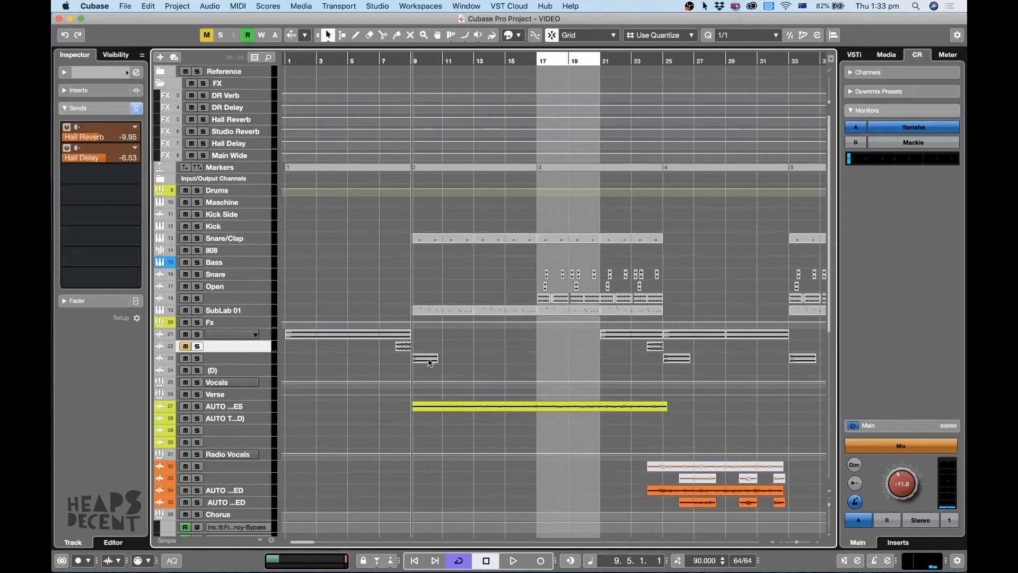
{"action": "left_click", "coordinate": [254, 360]}
{"action": "left_click", "coordinate": [252, 371]}
{"action": "left_click", "coordinate": [249, 338], "text": "shift"}
{"action": "left_click_drag", "start_coordinate": [249, 339], "coordinate": [241, 391]}
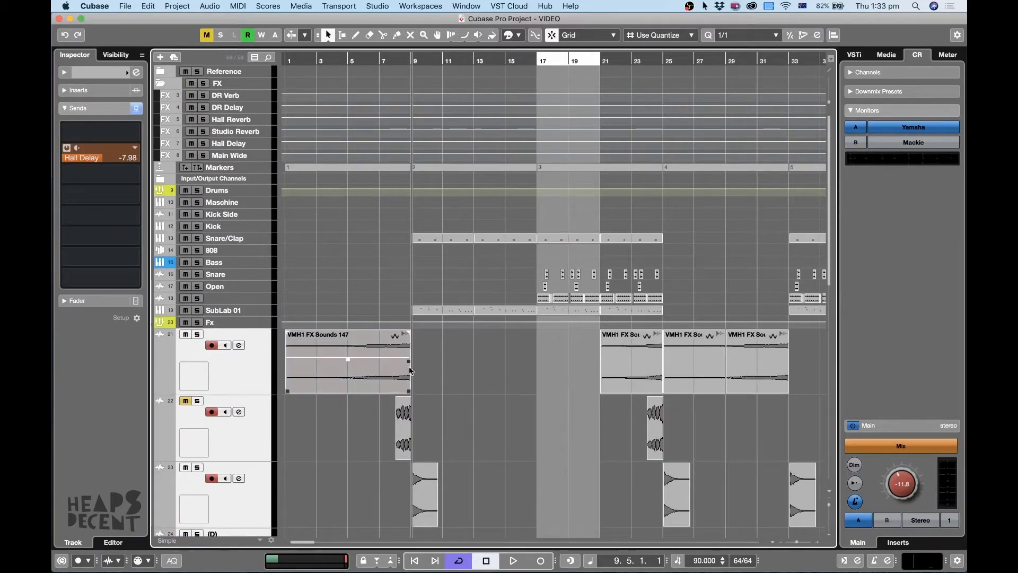
{"action": "left_click", "coordinate": [393, 377]}
Play the song from bar 9, shrink the effects tracks to view their clips across the full arrangement, and stop playback.
{"action": "scroll", "coordinate": [442, 468], "scroll_direction": "down", "scroll_amount": 10}
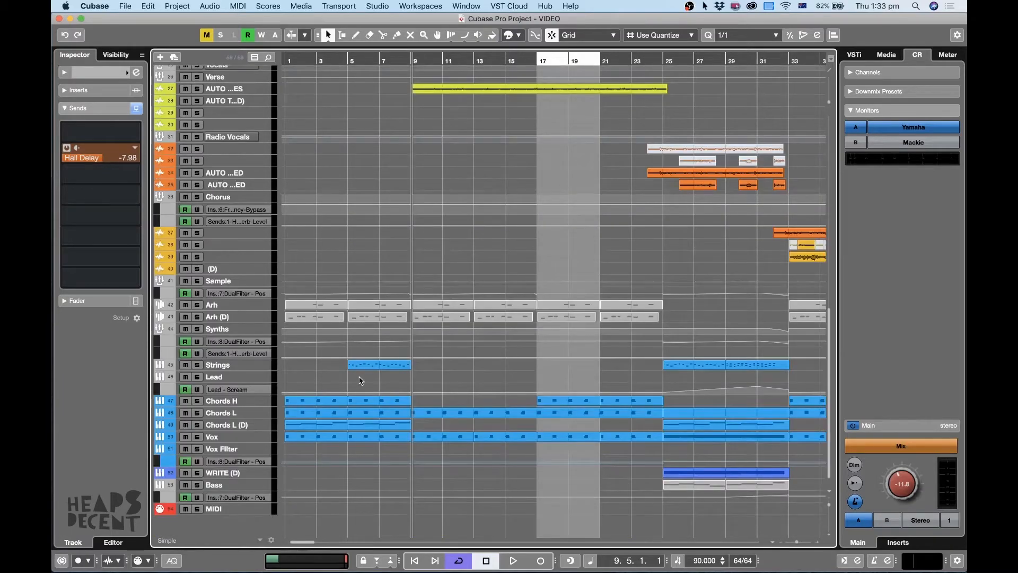
{"action": "scroll", "coordinate": [369, 378], "scroll_direction": "up", "scroll_amount": 8}
{"action": "key", "text": "space"}
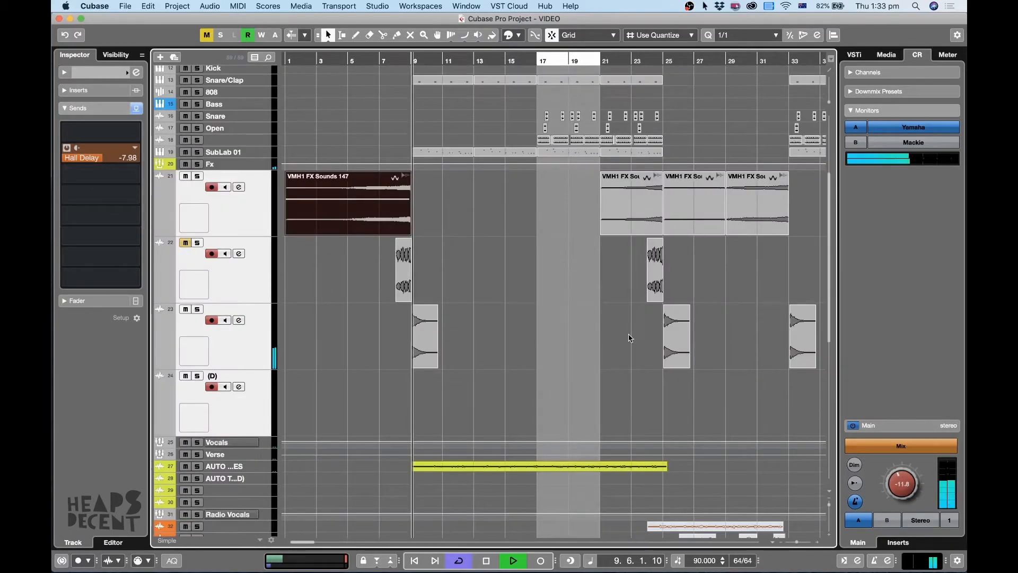
{"action": "key", "text": "g"}
{"action": "key", "text": "g"}
{"action": "key", "text": "z"}
{"action": "key", "text": "z"}
{"action": "key", "text": "g"}
{"action": "key", "text": "g"}
{"action": "key", "text": "g"}
{"action": "key", "text": "g"}
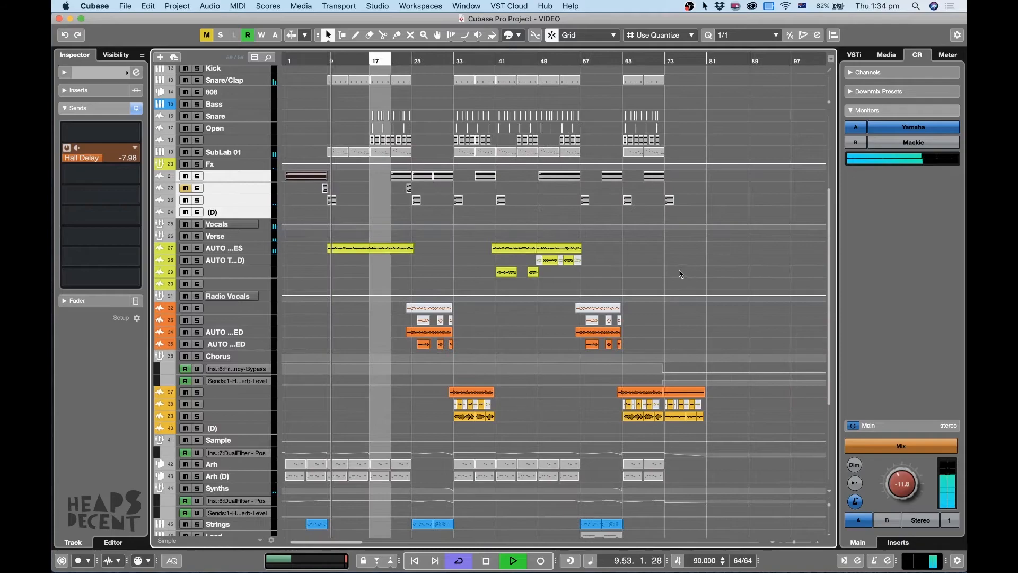
{"action": "key", "text": "space"}
{"action": "key", "text": "1"}
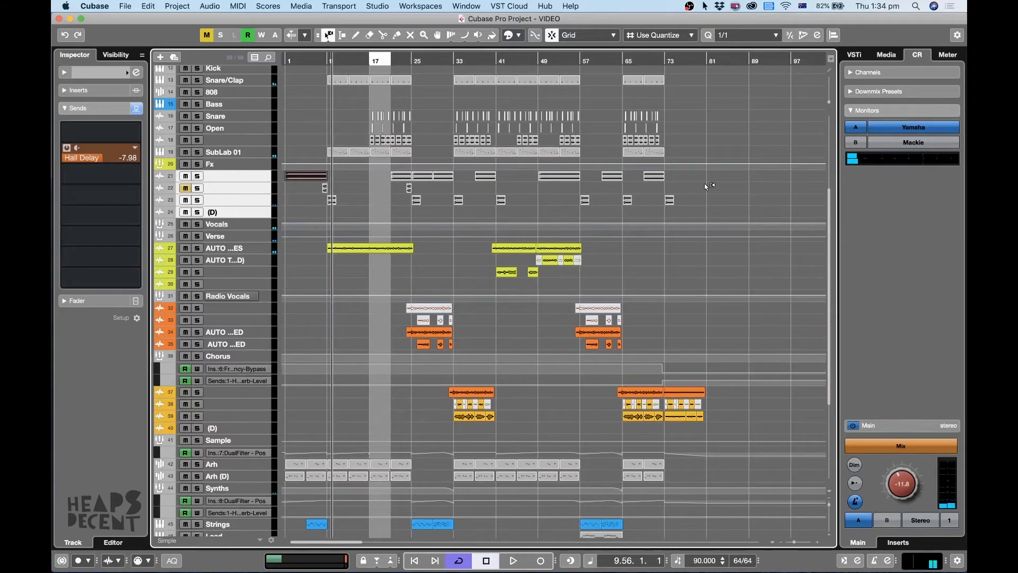
Place the playhead at bar 62 and examine how the effects clips line up with the song's sections.
{"action": "left_click", "coordinate": [609, 60]}
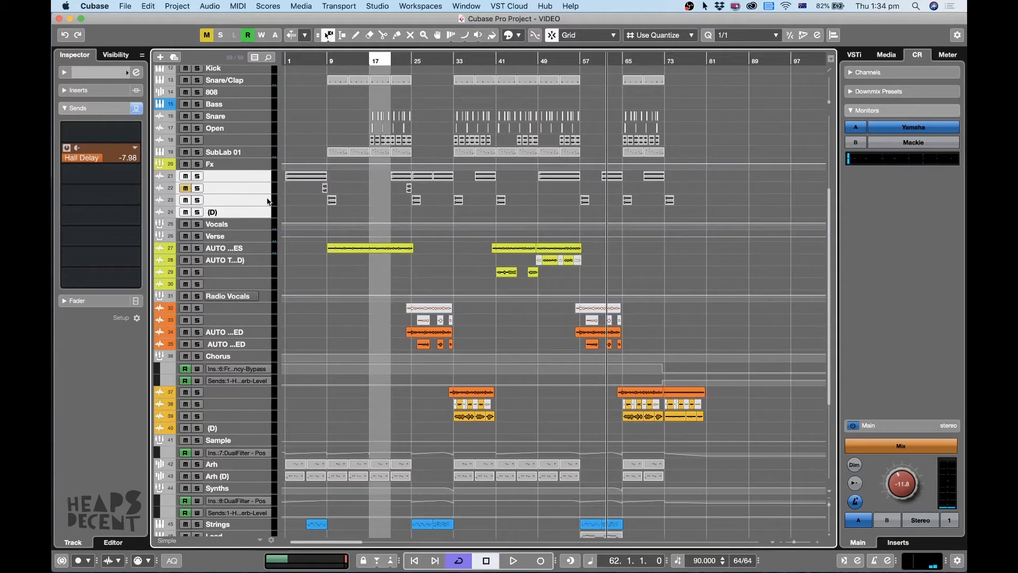
{"action": "scroll", "coordinate": [713, 266], "scroll_direction": "down", "scroll_amount": 4}
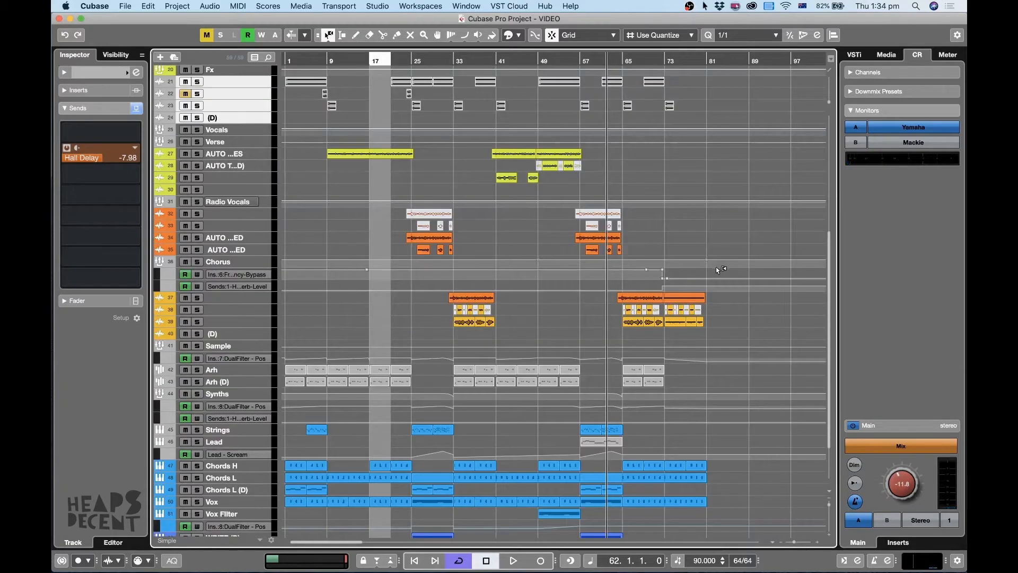
{"action": "scroll", "coordinate": [716, 268], "scroll_direction": "up", "scroll_amount": 6}
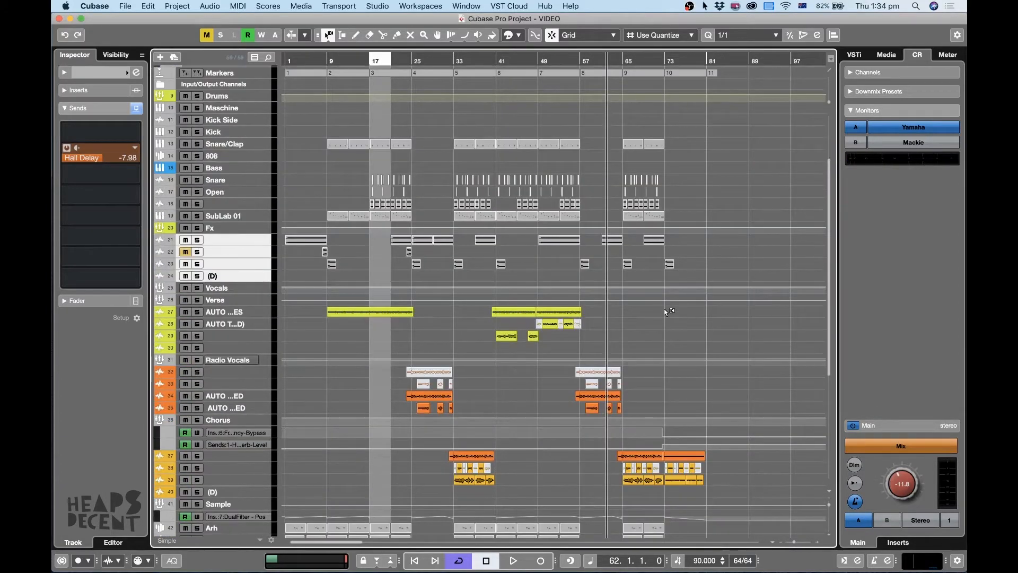
{"action": "key", "text": "h"}
{"action": "key", "text": "g"}
{"action": "key", "text": "g"}
{"action": "key", "text": "g"}
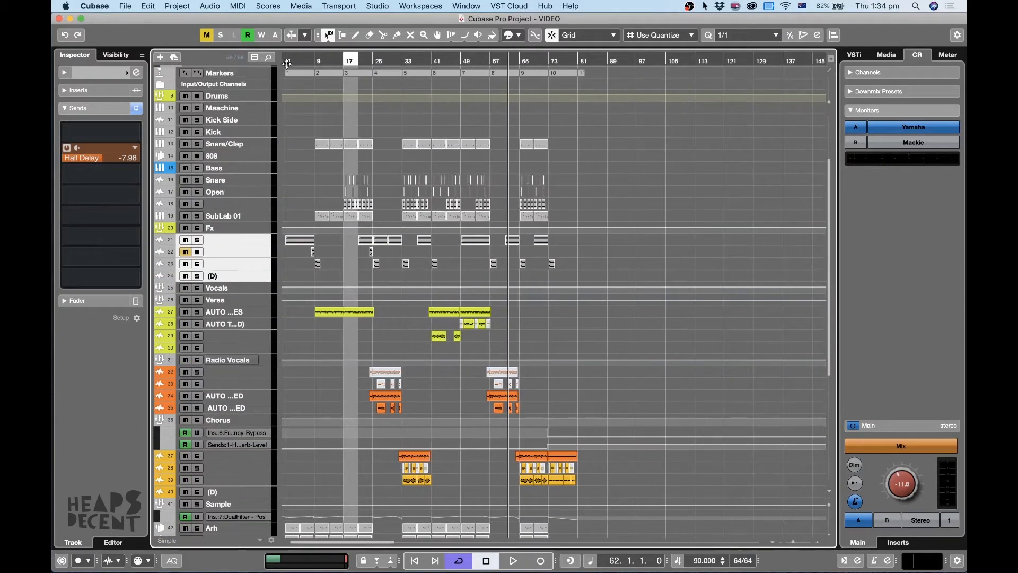
Return the playhead to bar 1, then select and enlarge all tracks from Synths through MIDI.
{"action": "left_click", "coordinate": [287, 64]}
{"action": "key", "text": "h"}
{"action": "key", "text": "h"}
{"action": "scroll", "coordinate": [264, 306], "scroll_direction": "down", "scroll_amount": 8}
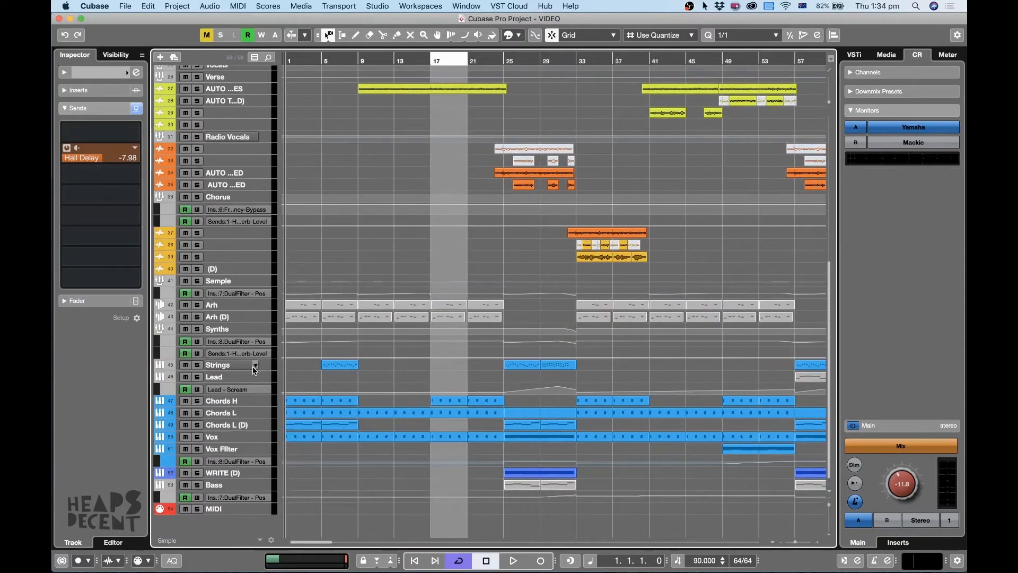
{"action": "left_click", "coordinate": [246, 331]}
{"action": "left_click", "coordinate": [253, 509], "text": "shift"}
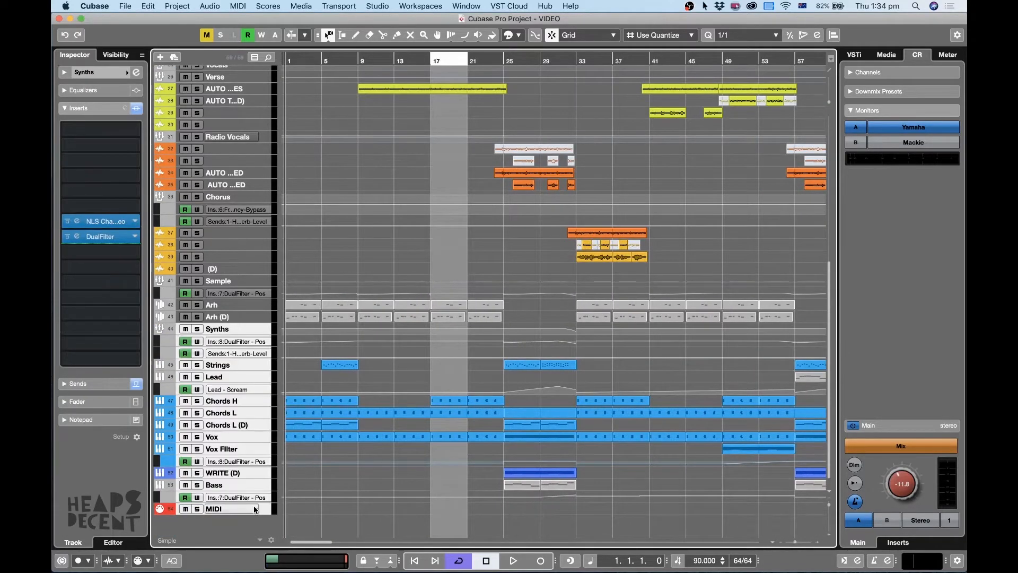
{"action": "key", "text": "alt+Down"}
{"action": "key", "text": "alt+Down"}
{"action": "scroll", "coordinate": [373, 356], "scroll_direction": "down", "scroll_amount": 5}
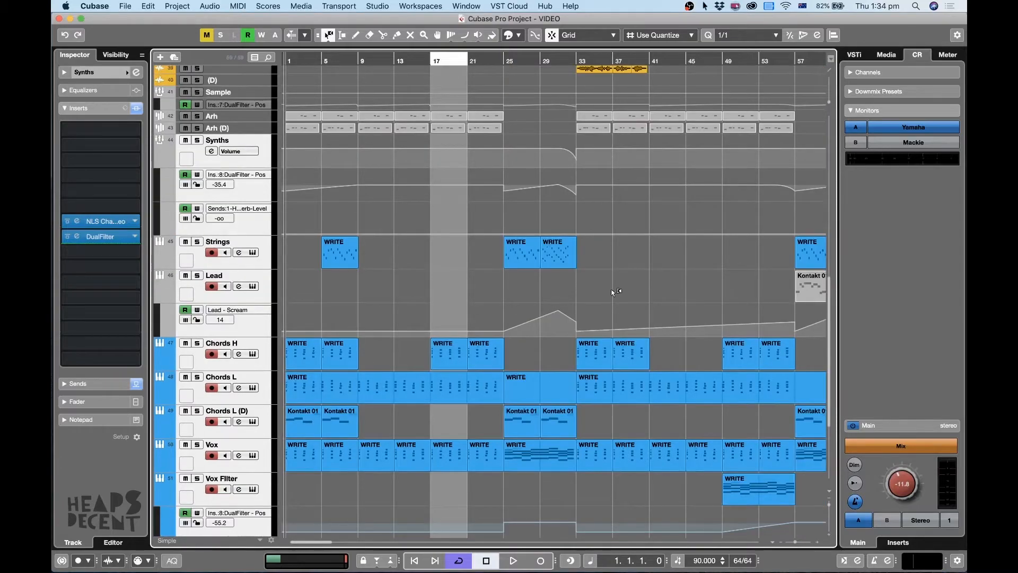
{"action": "scroll", "coordinate": [612, 291], "scroll_direction": "down", "scroll_amount": 5}
Select the Strings track and examine its part alongside the chord tracks in the song's opening bars.
{"action": "key", "text": "h"}
{"action": "key", "text": "1"}
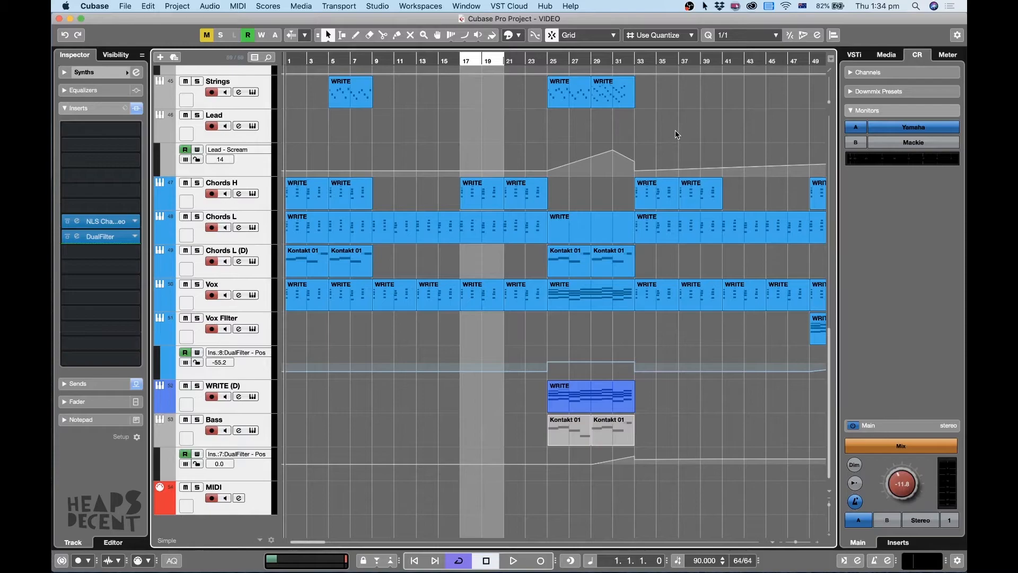
{"action": "scroll", "coordinate": [698, 207], "scroll_direction": "up", "scroll_amount": 3}
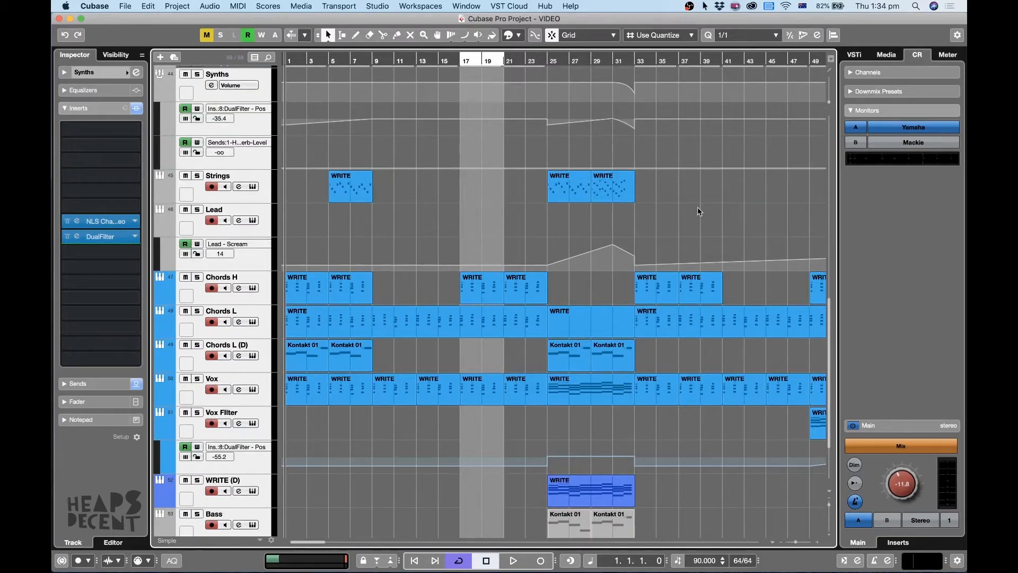
{"action": "key", "text": "h"}
{"action": "key", "text": "h"}
{"action": "key", "text": "h"}
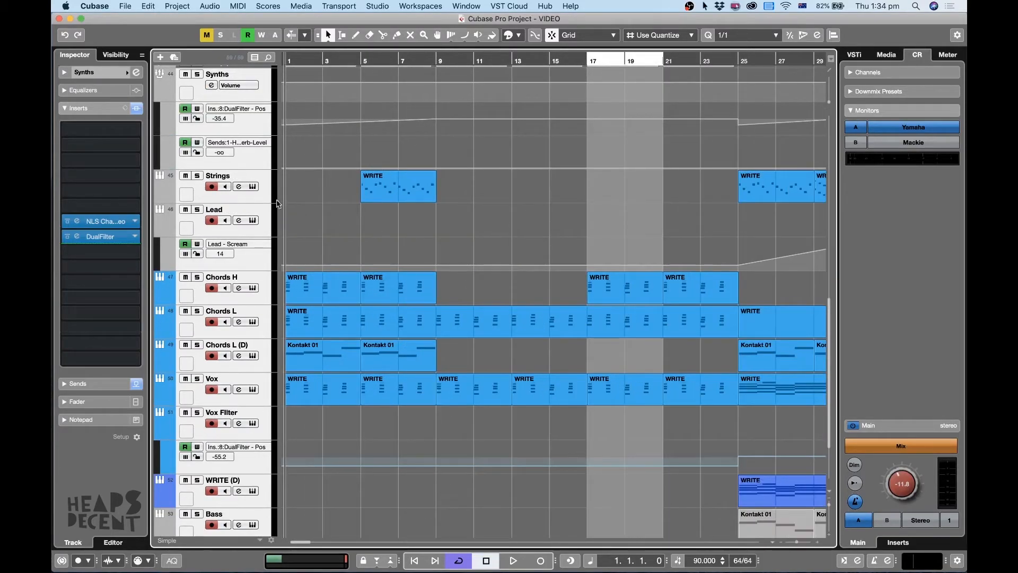
{"action": "left_click", "coordinate": [267, 198]}
{"action": "key", "text": "h"}
{"action": "key", "text": "h"}
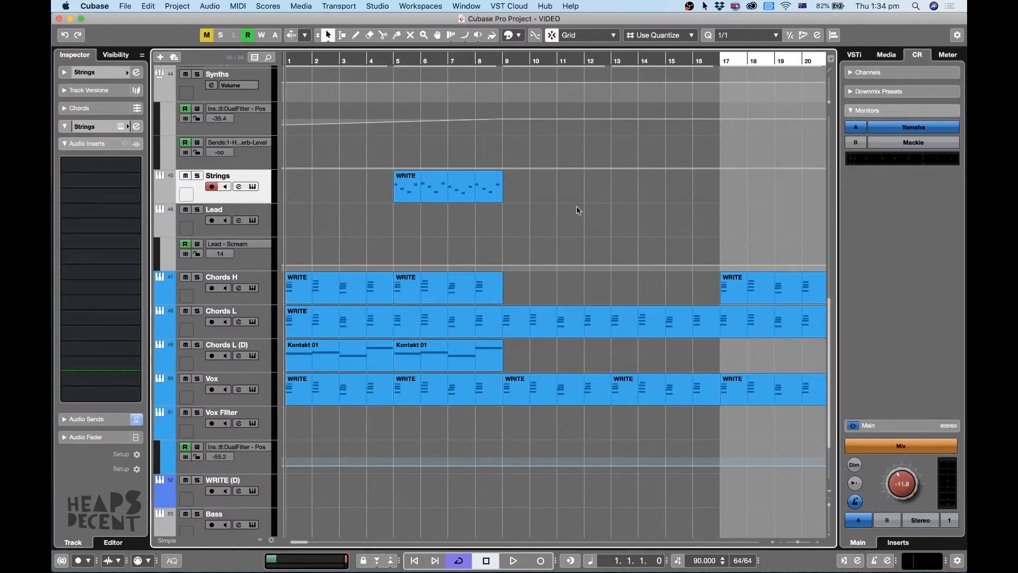
{"action": "key", "text": "h"}
{"action": "key", "text": "g"}
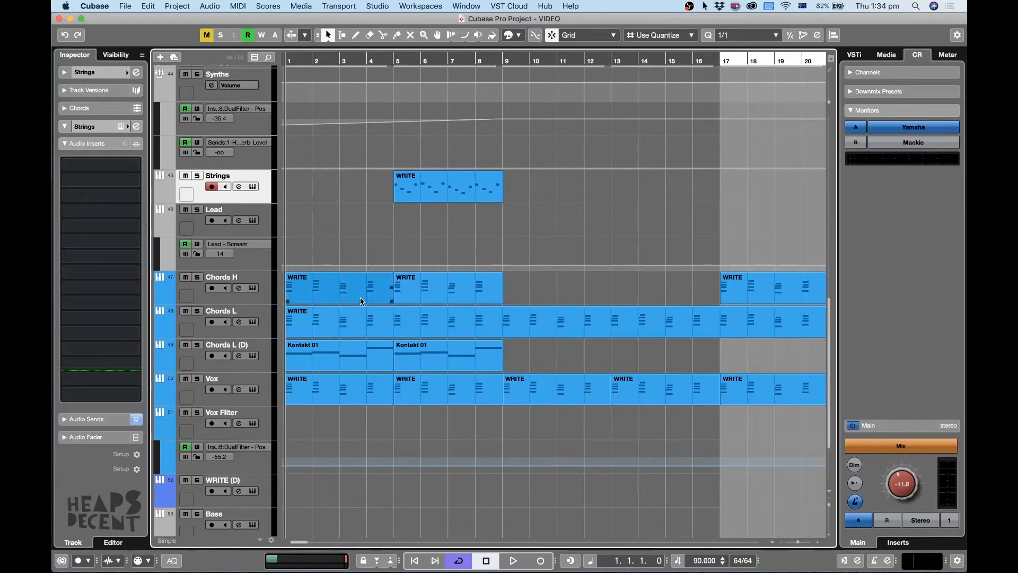
Solo the Chords H track, set the locators around its first WRITE clip at bars 1 to 4, and play it.
{"action": "left_click", "coordinate": [270, 299]}
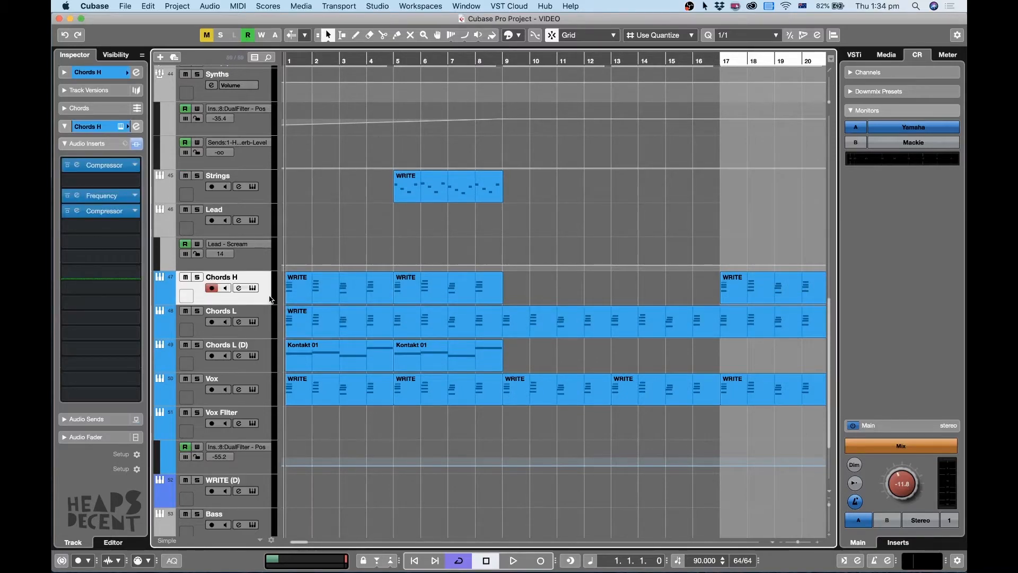
{"action": "key", "text": "h"}
{"action": "key", "text": "g"}
{"action": "key", "text": "h"}
{"action": "key", "text": "h"}
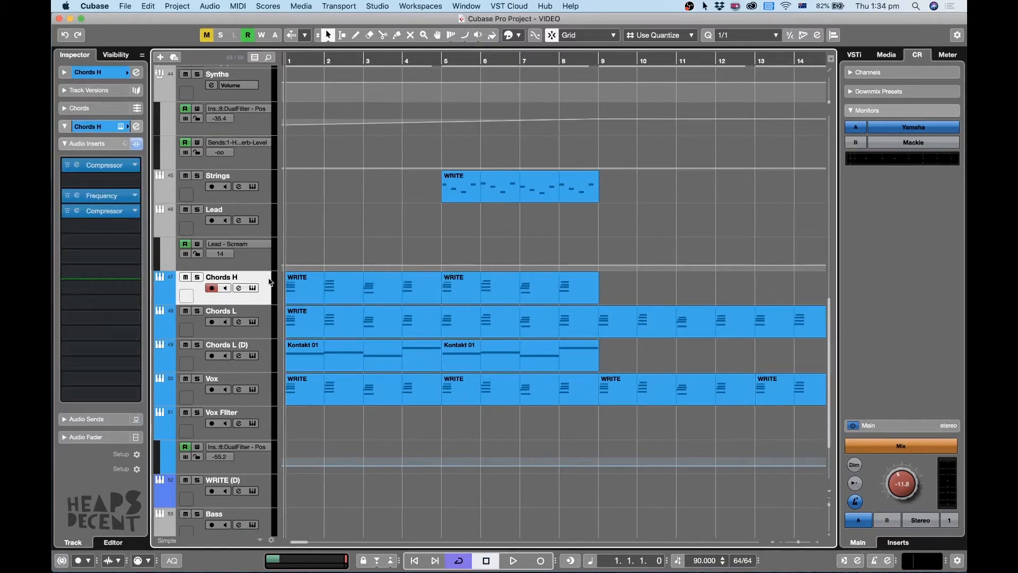
{"action": "left_click", "coordinate": [353, 290]}
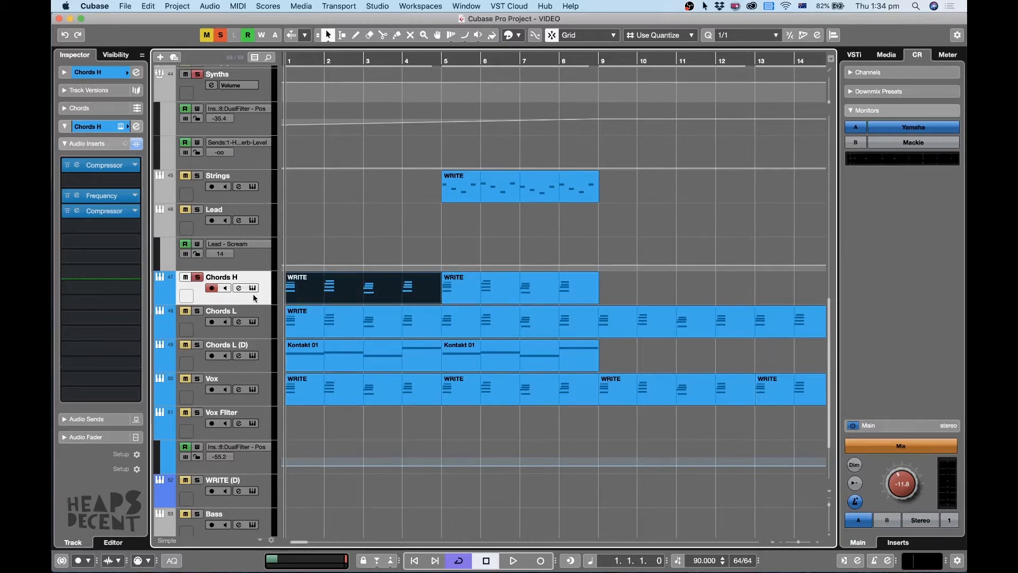
{"action": "key", "text": "p"}
{"action": "key", "text": "space"}
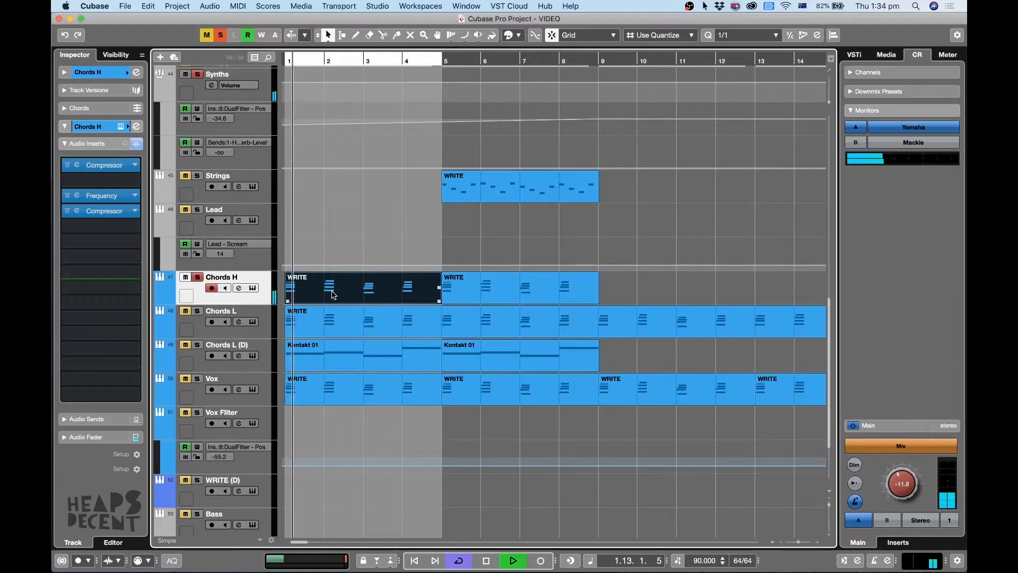
Open the Massive instrument on Chords H during playback to view its HORRIFIC preset, and close it.
{"action": "key", "text": "h"}
{"action": "key", "text": "h"}
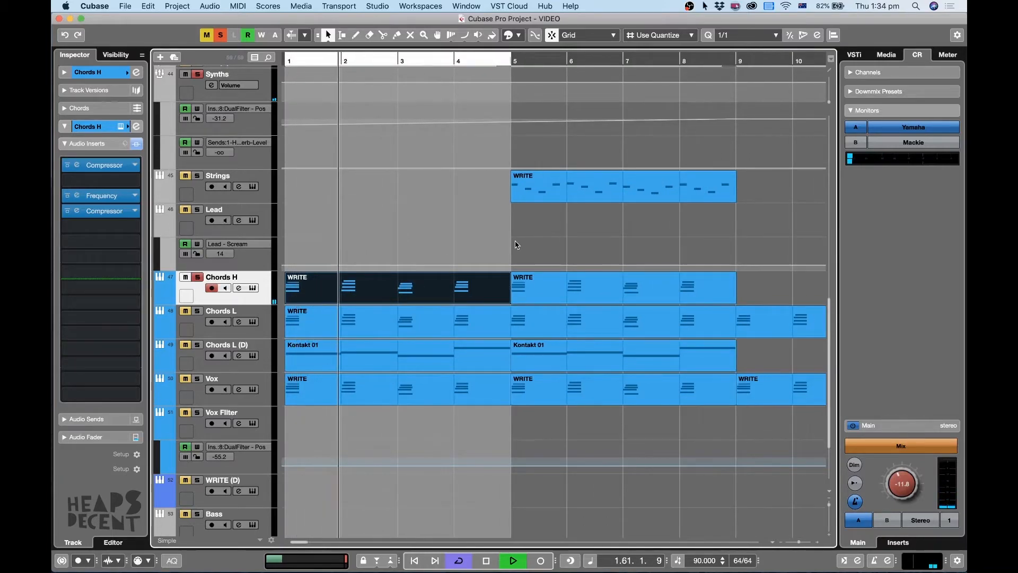
{"action": "key", "text": "h"}
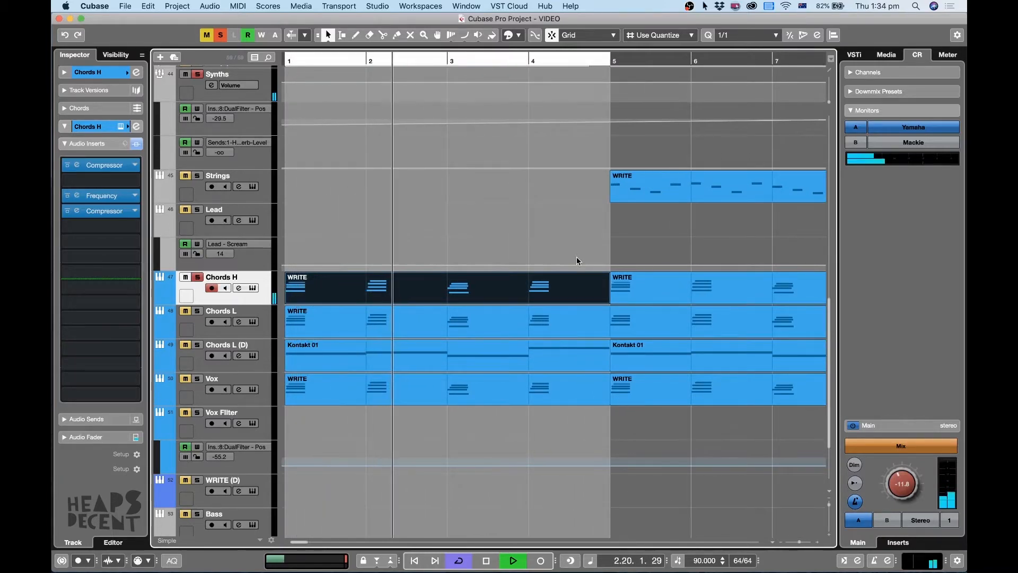
{"action": "left_click", "coordinate": [252, 288]}
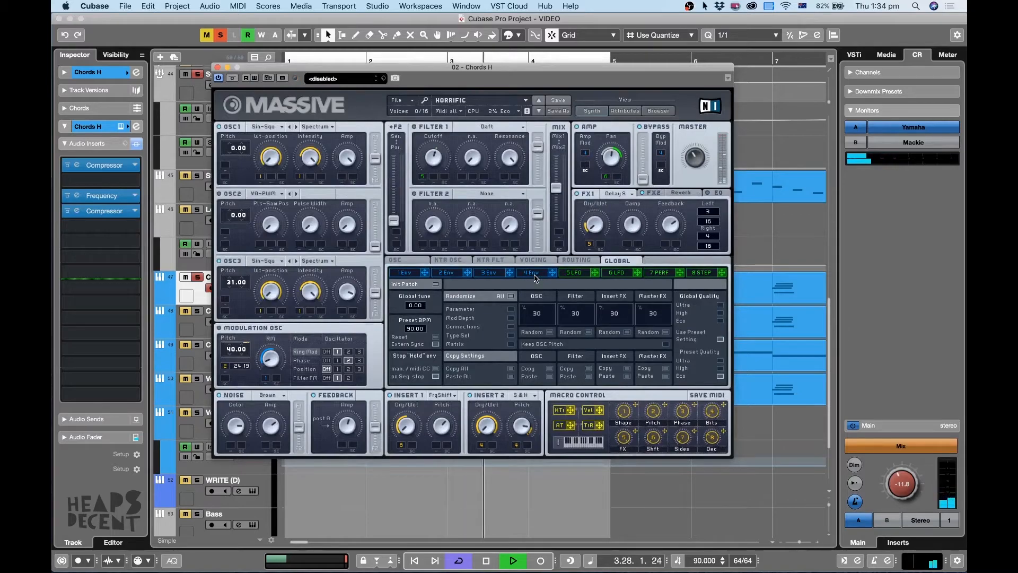
{"action": "left_click", "coordinate": [217, 67]}
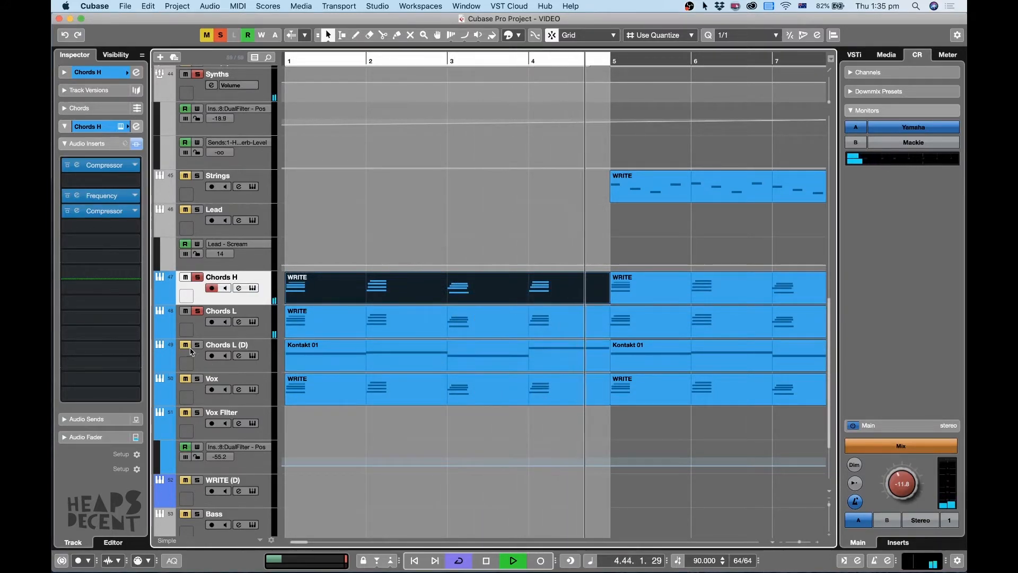
Select the Chords L (D) track, add Vox to the soloed chord layers, and narrow the solo to Chords L (D) and Vox.
{"action": "left_click", "coordinate": [245, 370]}
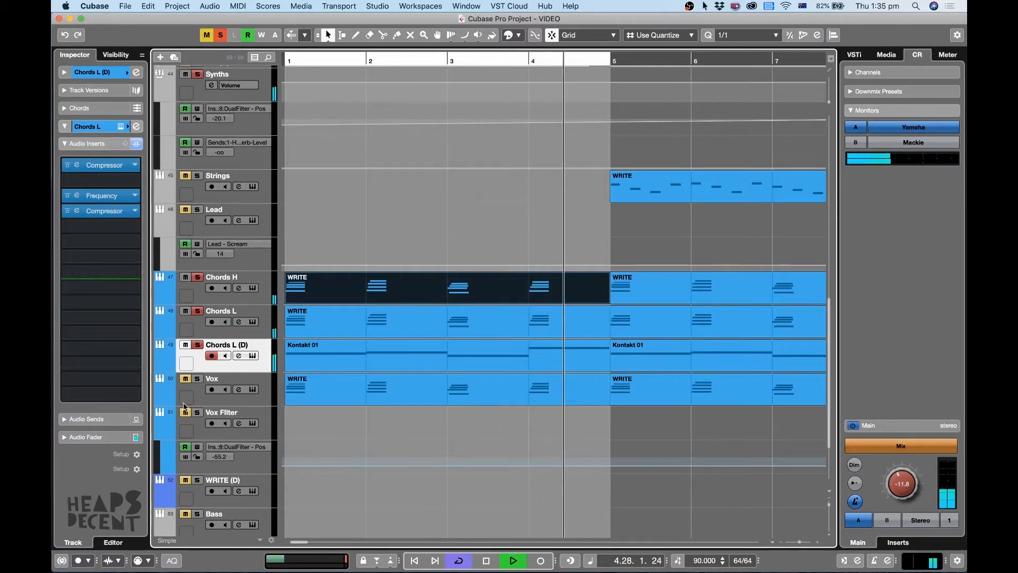
{"action": "left_click", "coordinate": [185, 382]}
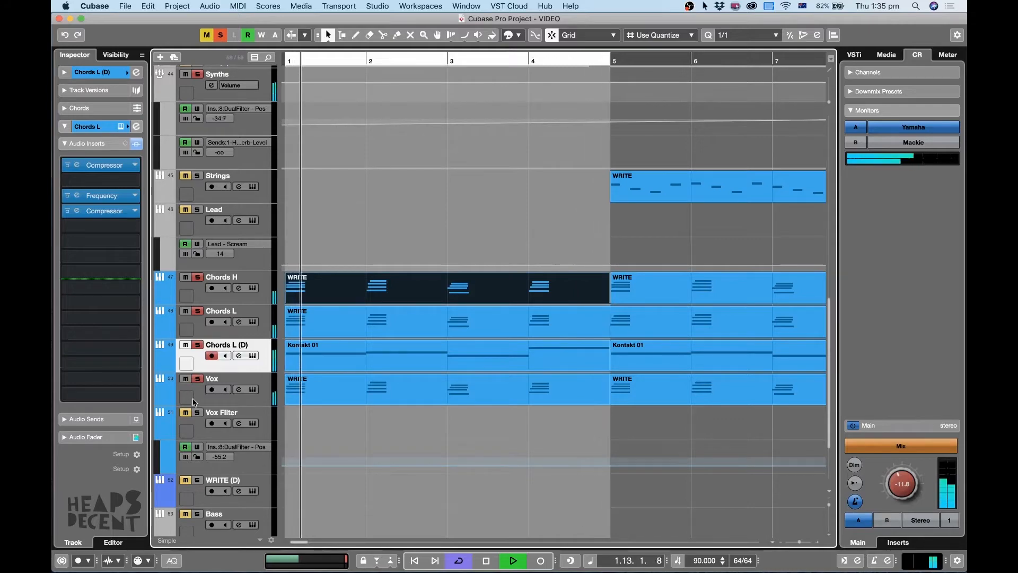
{"action": "left_click", "coordinate": [185, 346]}
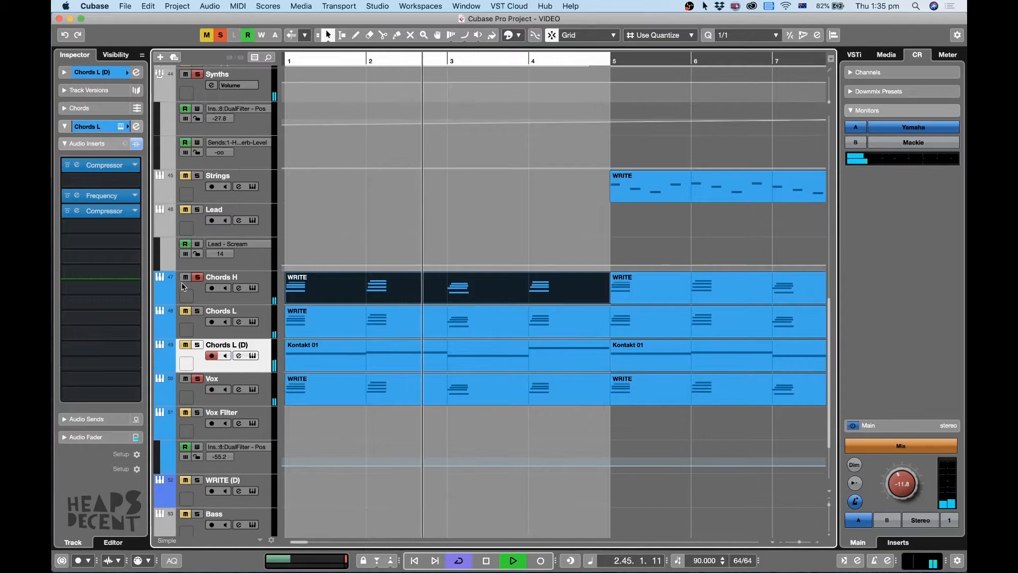
{"action": "left_click", "coordinate": [477, 388]}
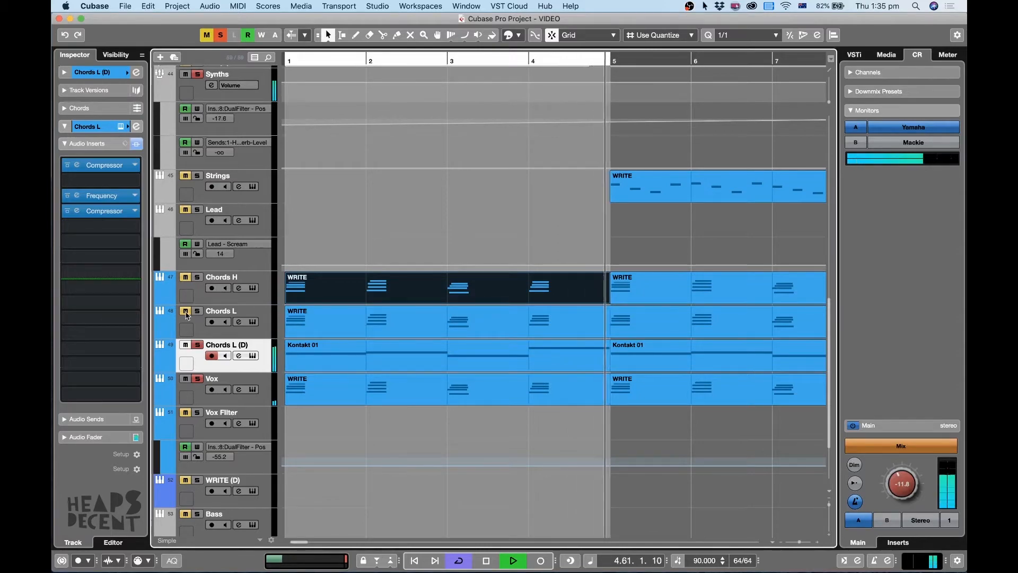
Clear all track solos, move the playhead to bar 5, and turn off cycle playback.
{"action": "key", "text": "g"}
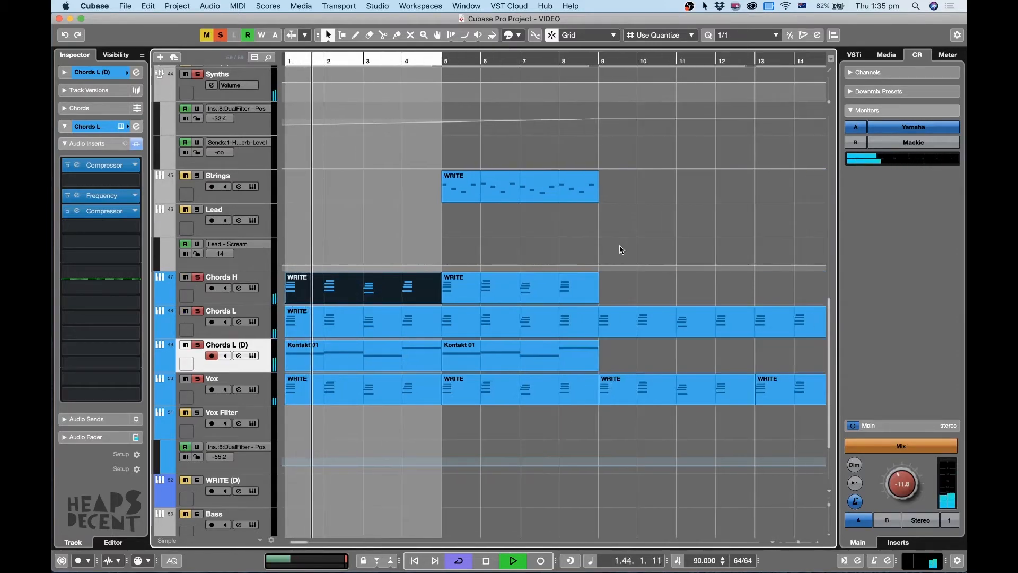
{"action": "scroll", "coordinate": [619, 249], "scroll_direction": "down", "scroll_amount": 3}
{"action": "key", "text": "g"}
{"action": "key", "text": "g"}
{"action": "key", "text": "shift+g"}
{"action": "key", "text": "shift+g"}
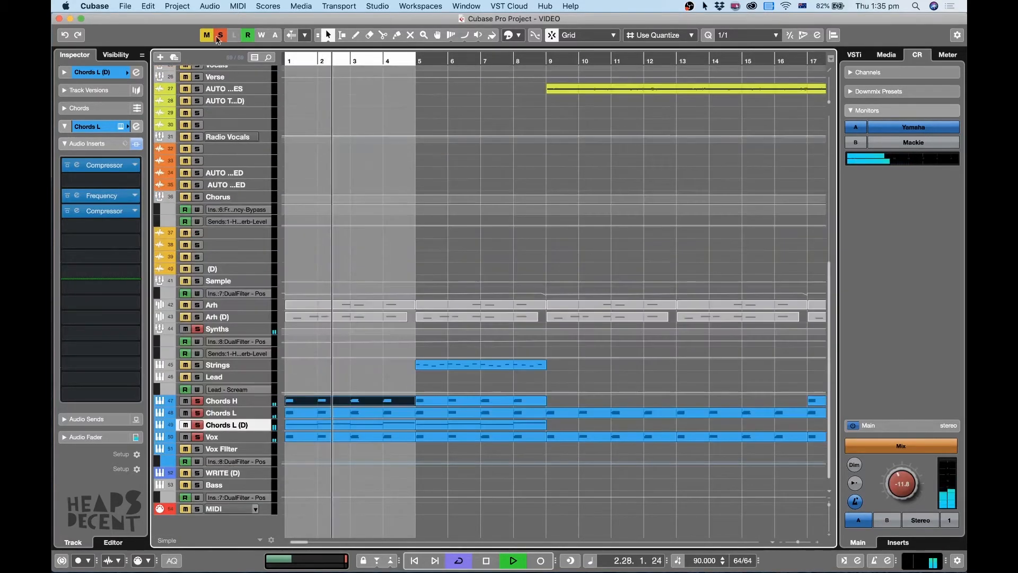
{"action": "left_click", "coordinate": [220, 36]}
{"action": "key", "text": "g"}
{"action": "left_click", "coordinate": [391, 61]}
{"action": "key", "text": "KP_Divide"}
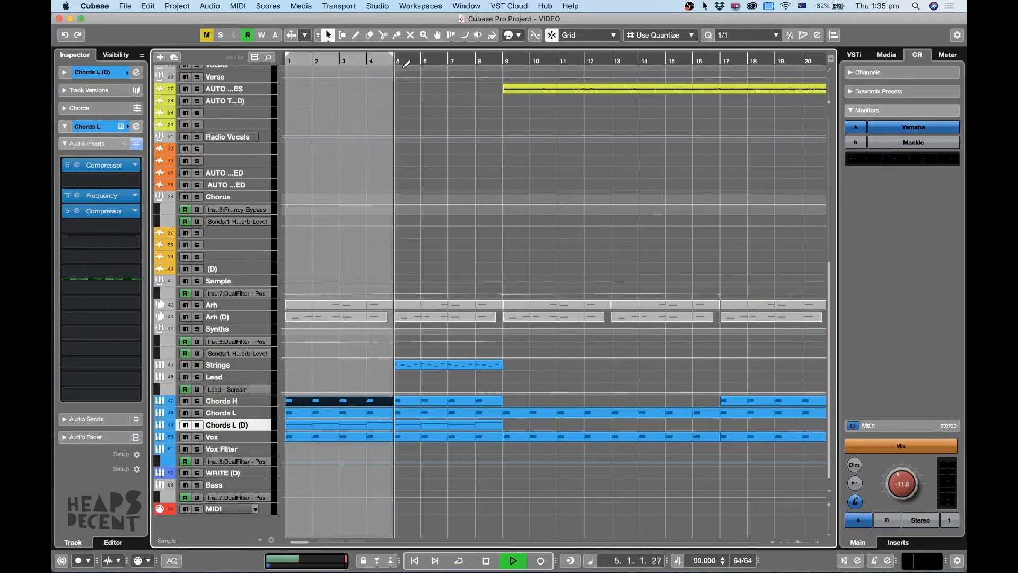
Listen to the full mix from bar 5 across the Strings and chord layers, and stop playback in bar 8.
{"action": "key", "text": "g"}
{"action": "key", "text": "g"}
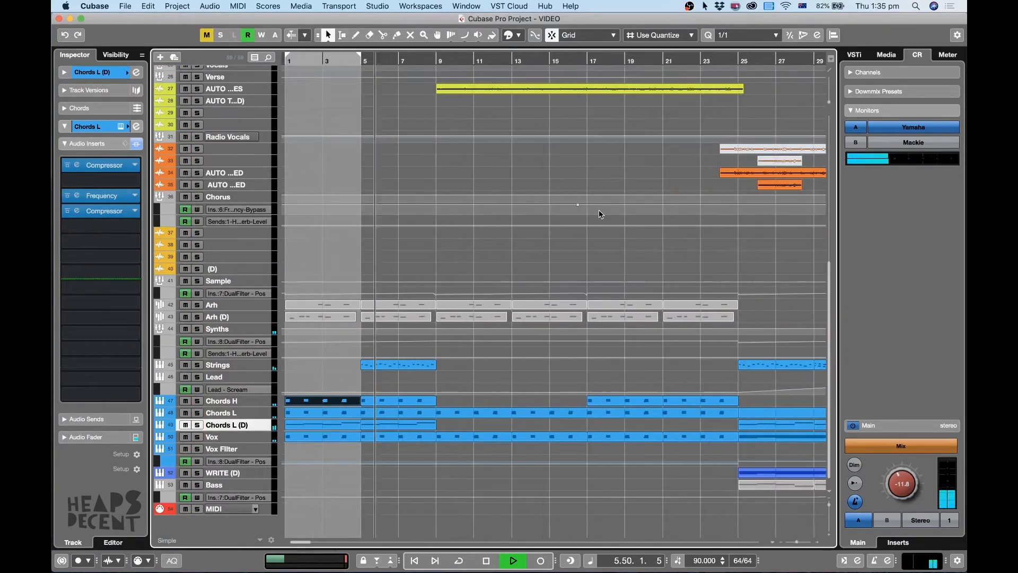
{"action": "key", "text": "h"}
{"action": "key", "text": "g"}
{"action": "key", "text": "g"}
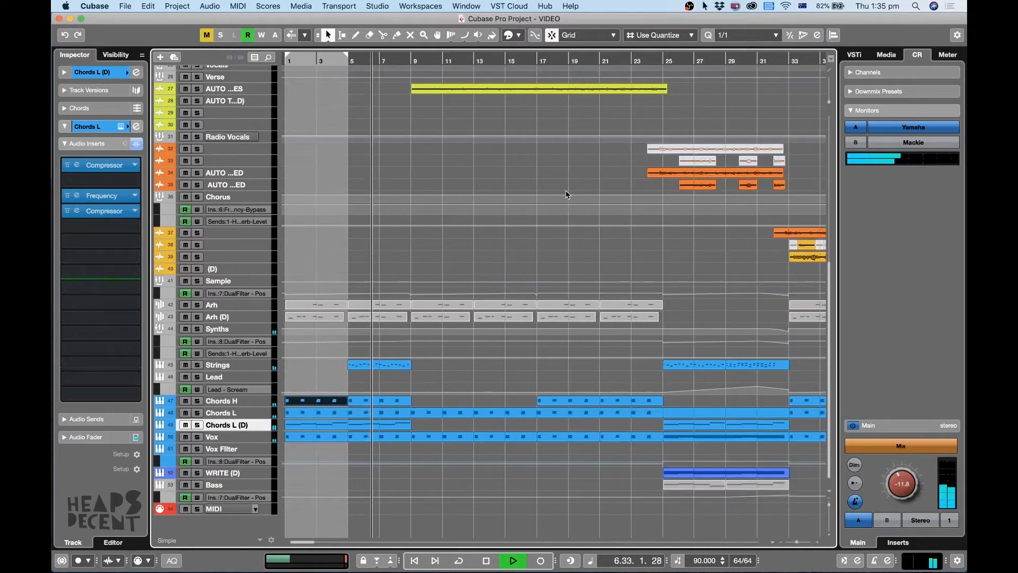
{"action": "key", "text": "h"}
{"action": "key", "text": "h"}
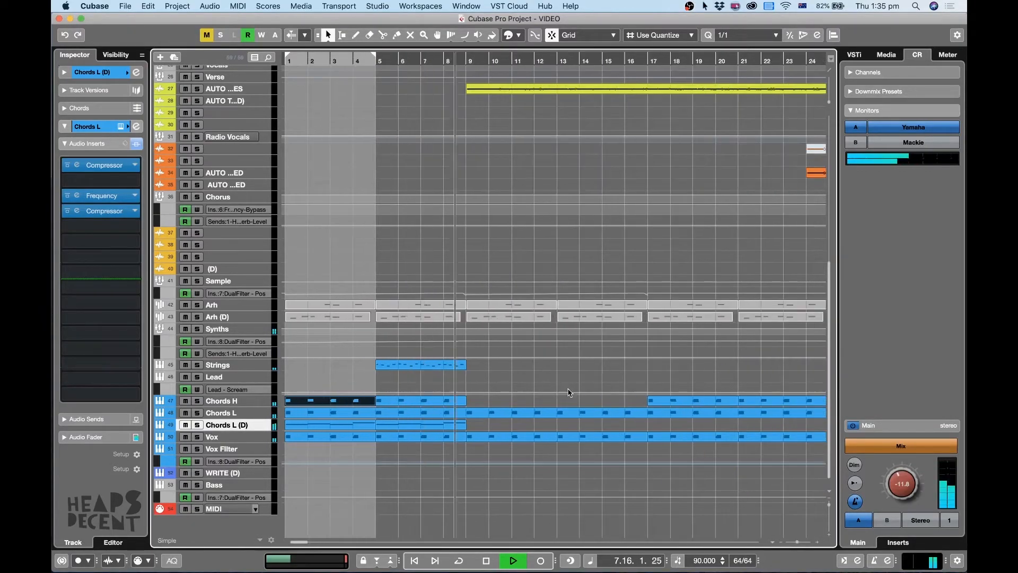
{"action": "key", "text": "g"}
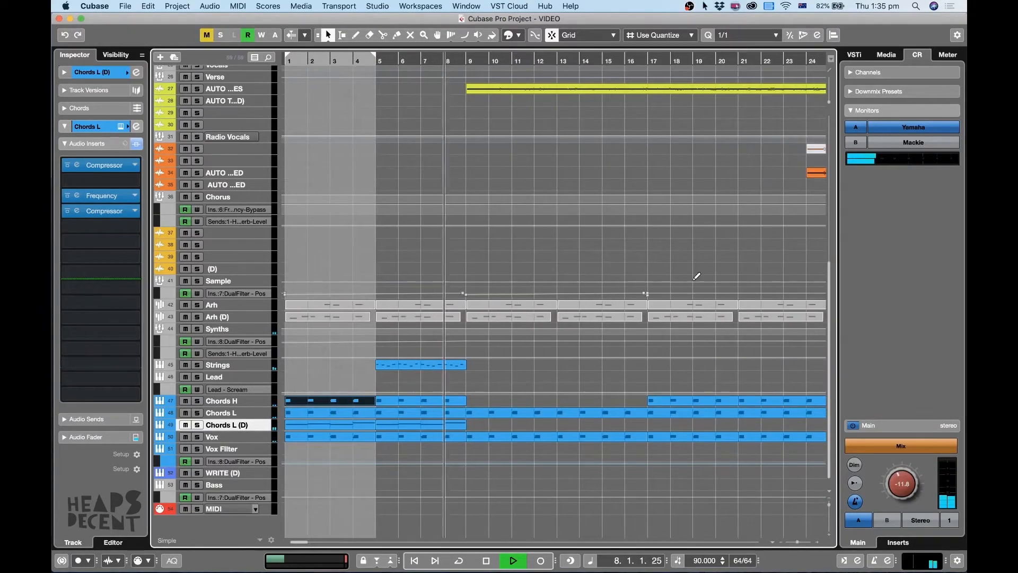
{"action": "key", "text": "g"}
{"action": "key", "text": "space"}
Select the tracks from Strings down to Chords L (D) and enlarge them to show their parts.
{"action": "key", "text": "h"}
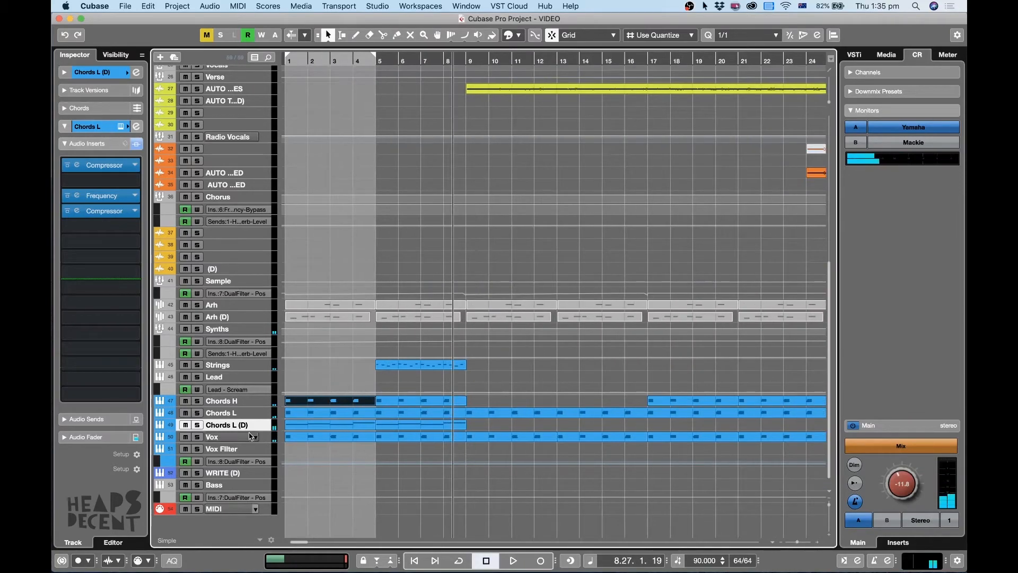
{"action": "key", "text": "g"}
{"action": "key", "text": "g"}
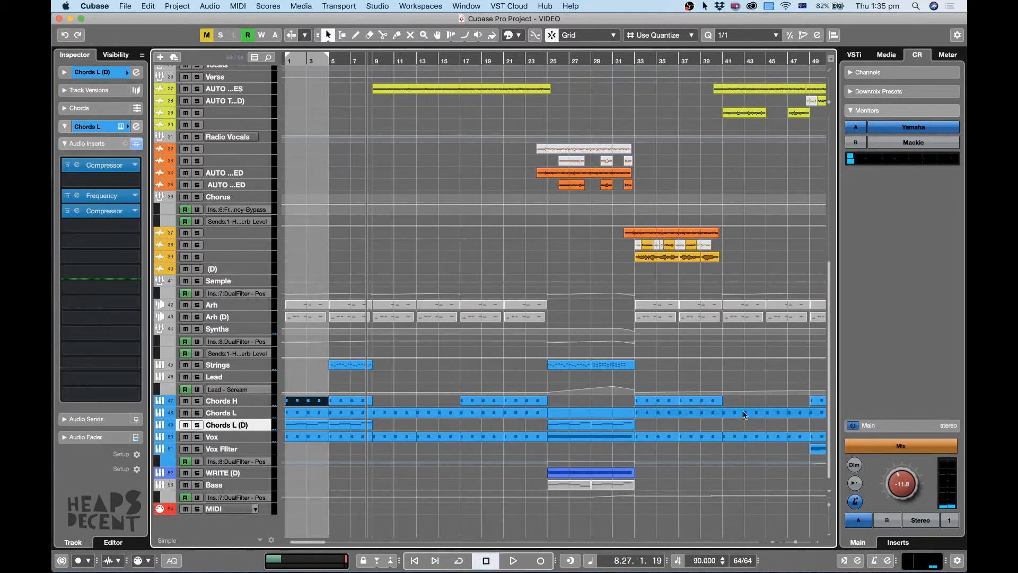
{"action": "key", "text": "h"}
{"action": "key", "text": "h"}
{"action": "key", "text": "h"}
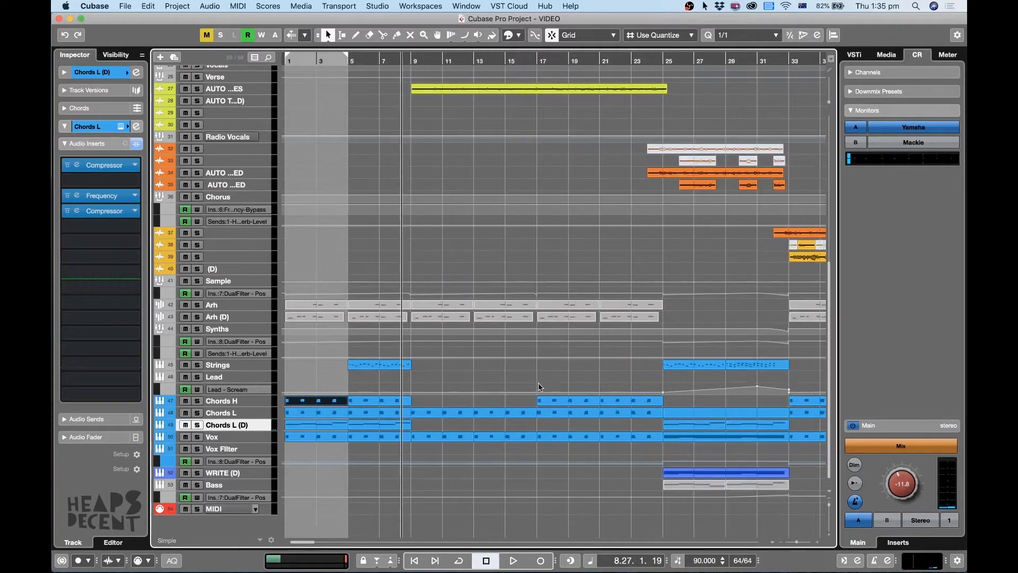
{"action": "left_click", "coordinate": [235, 366], "text": "shift"}
{"action": "left_click_drag", "start_coordinate": [235, 370], "coordinate": [230, 426]}
{"action": "scroll", "coordinate": [451, 391], "scroll_direction": "down", "scroll_amount": 10}
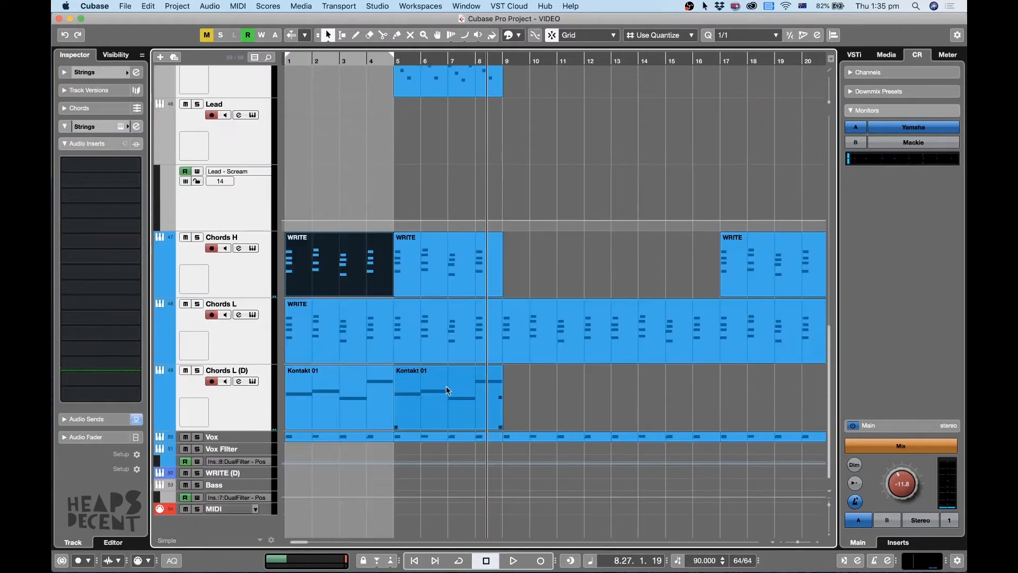
Set the locators around the Strings WRITE clip at bars 5 to 8, solo the Strings track, and loop it.
{"action": "left_click", "coordinate": [488, 181]}
{"action": "scroll", "coordinate": [489, 206], "scroll_direction": "up", "scroll_amount": 10}
{"action": "scroll", "coordinate": [504, 315], "scroll_direction": "down", "scroll_amount": 5}
{"action": "left_click", "coordinate": [474, 420]}
{"action": "key", "text": "1"}
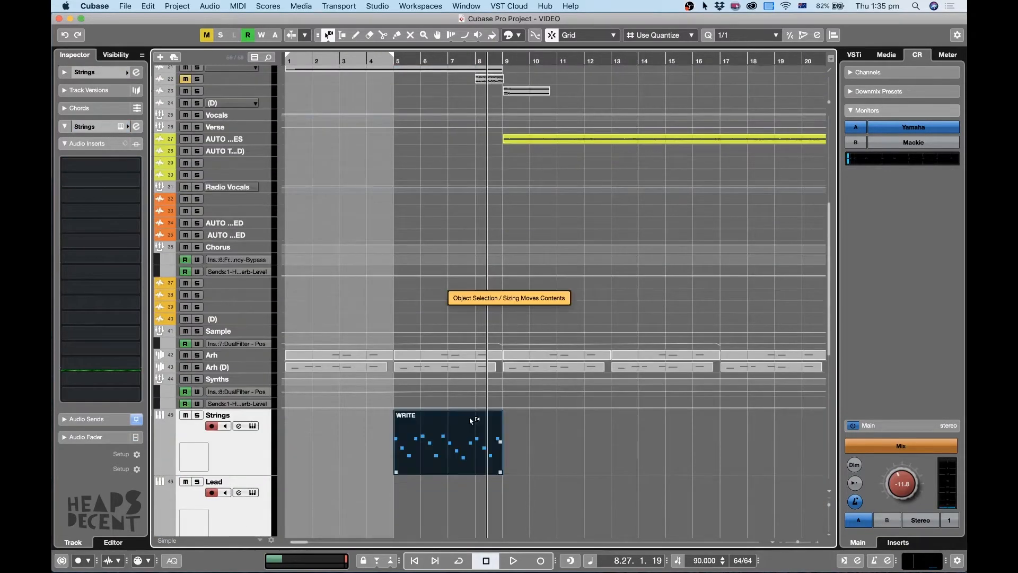
{"action": "key", "text": "shift+g"}
{"action": "left_click", "coordinate": [274, 447]}
{"action": "key", "text": "s"}
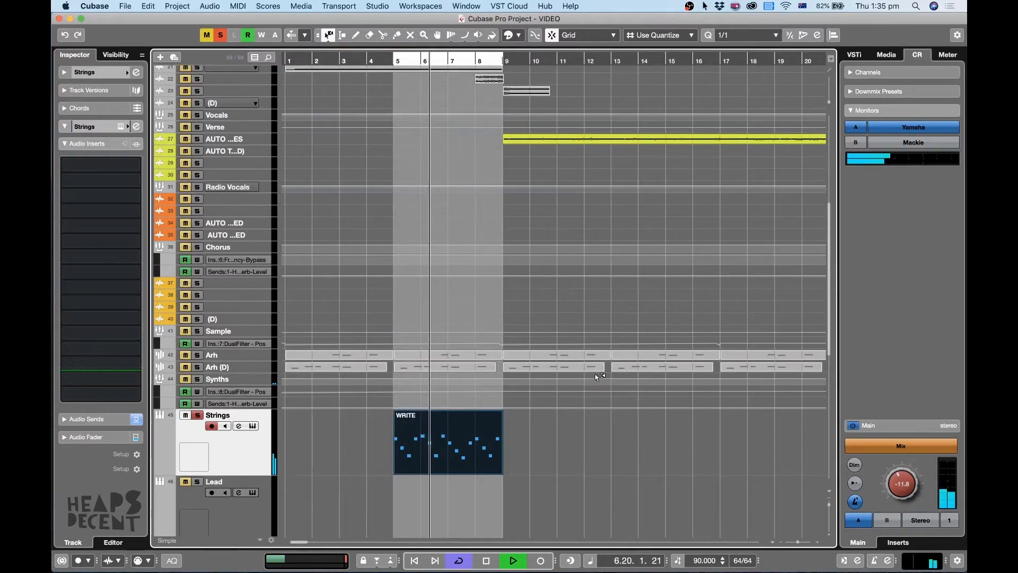
Open the Kontakt instrument on the Strings track and audition the 09 Staccato patch in the mix and soloed.
{"action": "left_click", "coordinate": [253, 426]}
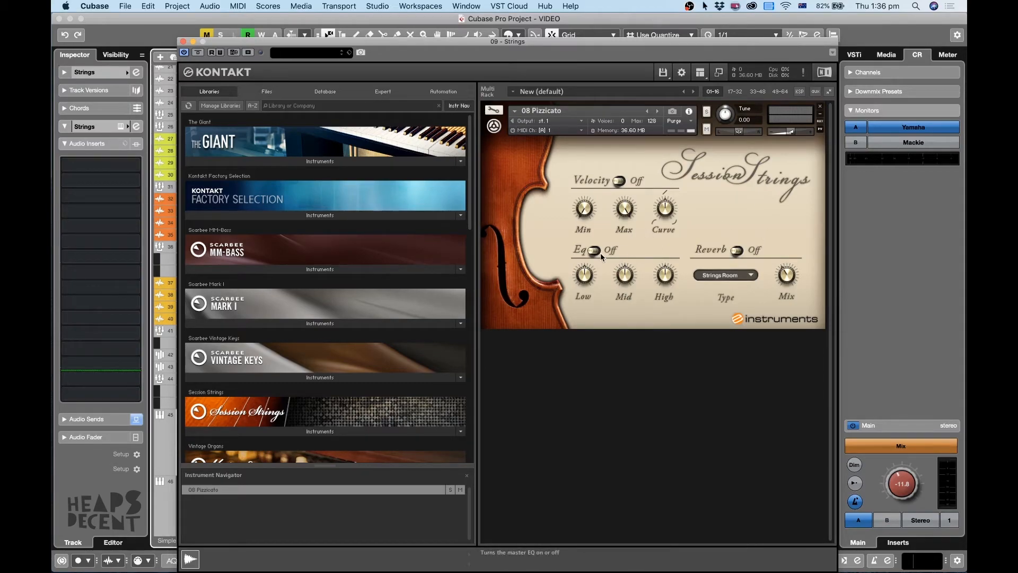
{"action": "left_click", "coordinate": [658, 111]}
{"action": "left_click_drag", "start_coordinate": [463, 45], "coordinate": [567, 20]}
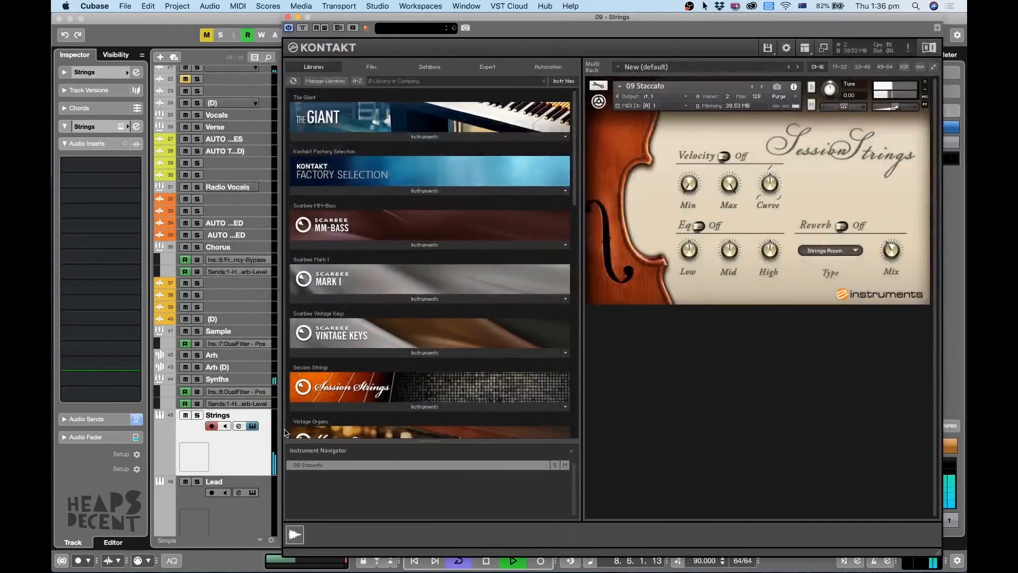
{"action": "left_click", "coordinate": [196, 416]}
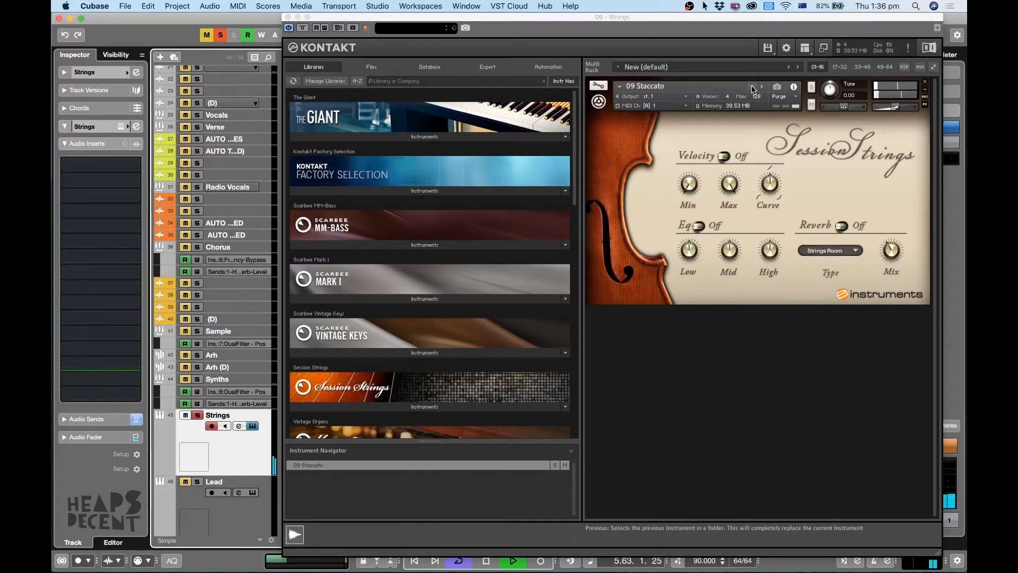
Compare the 08 Pizzicato and 07 Crescendo patches, reload 08 Pizzicato, and close Kontakt.
{"action": "left_click", "coordinate": [754, 88]}
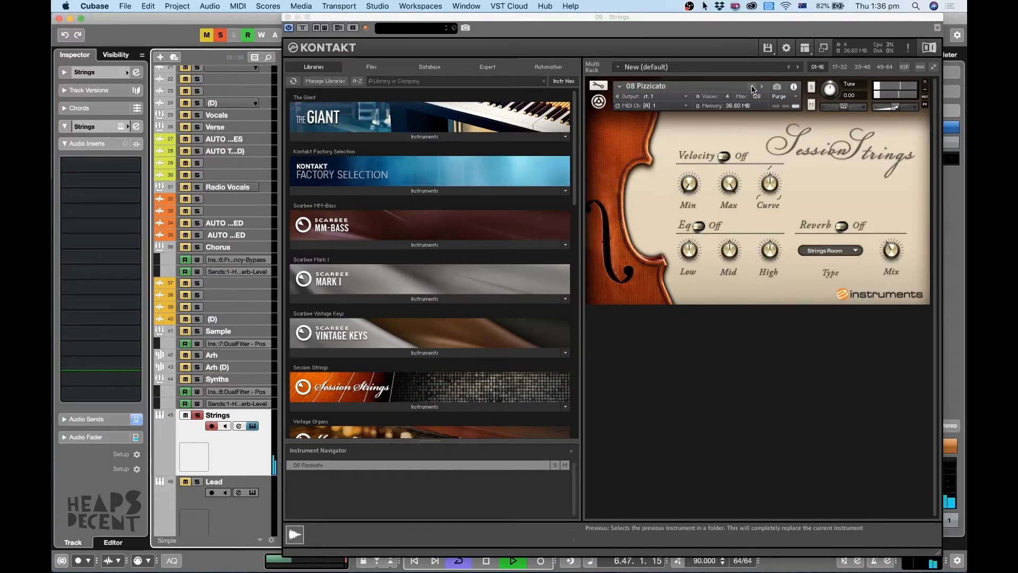
{"action": "left_click", "coordinate": [753, 88]}
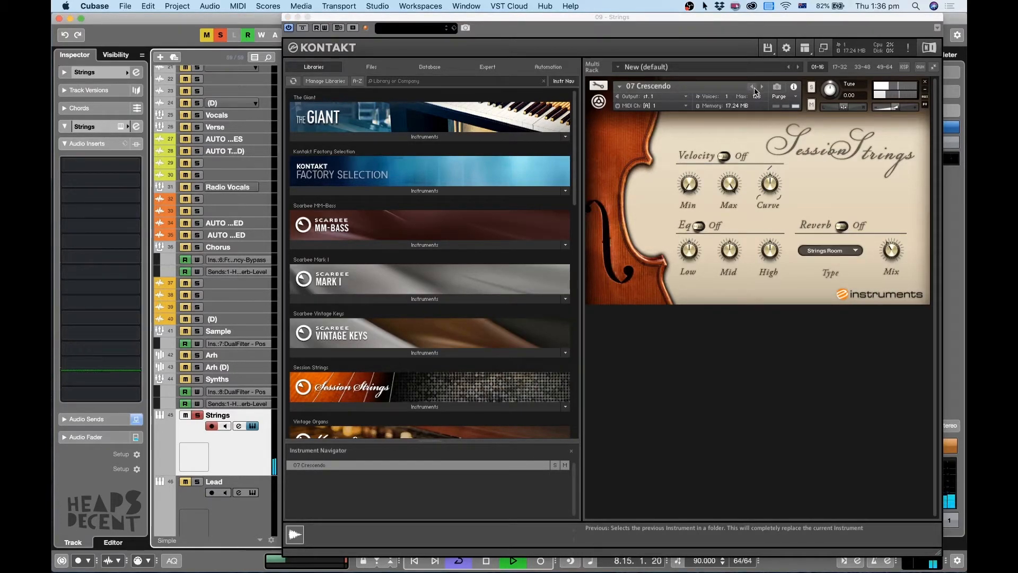
{"action": "left_click", "coordinate": [761, 88]}
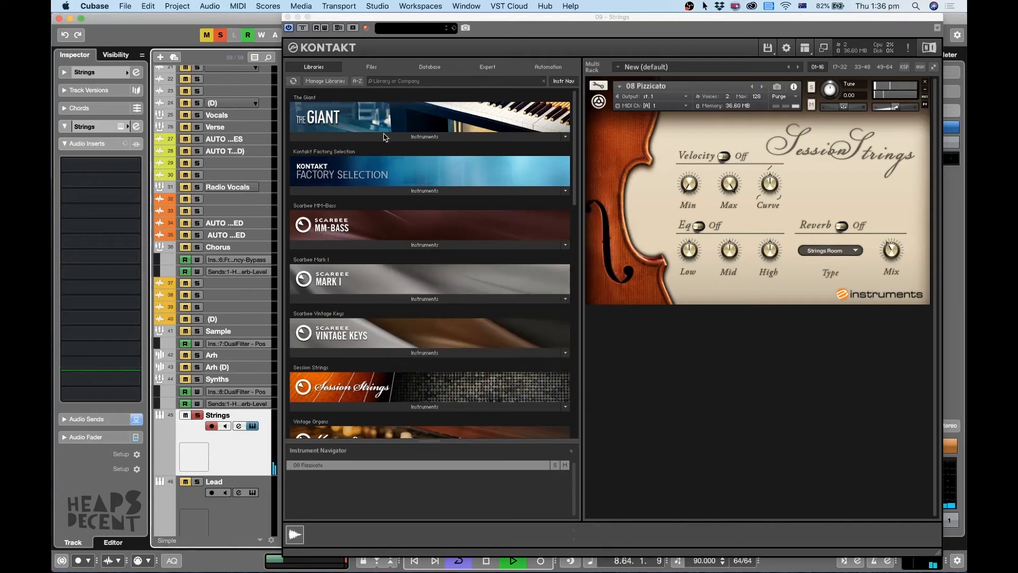
{"action": "left_click", "coordinate": [288, 17]}
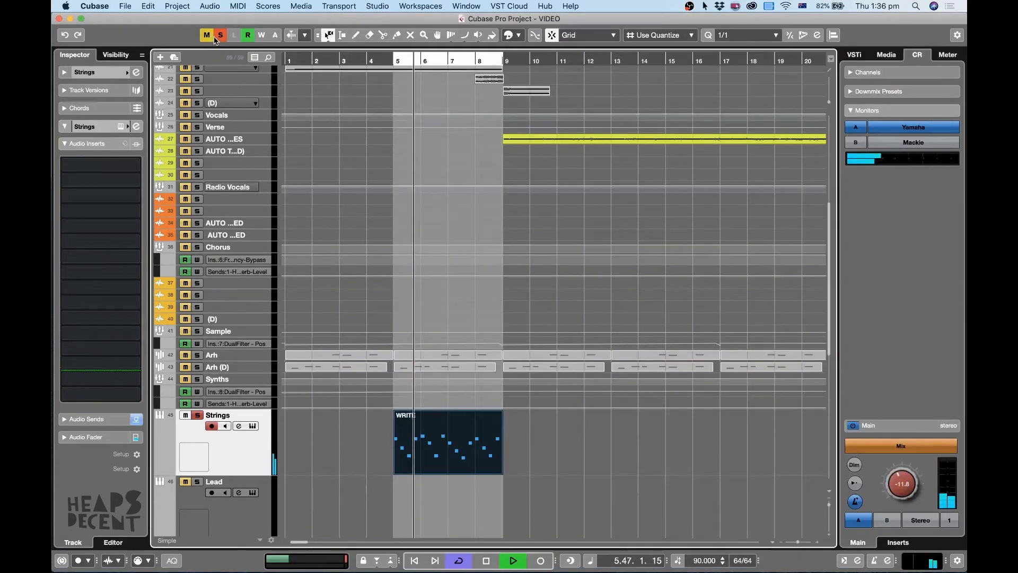
Clear the Strings solo and reduce the track to compact height while the full mix loops.
{"action": "scroll", "coordinate": [687, 363], "scroll_direction": "down", "scroll_amount": 5}
{"action": "key", "text": "z"}
{"action": "key", "text": "g"}
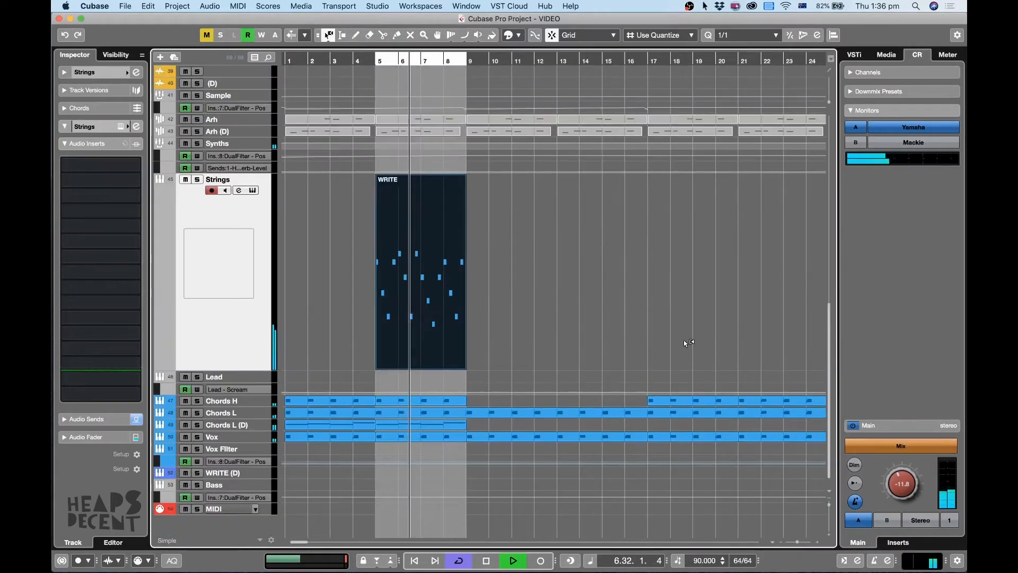
{"action": "key", "text": "g"}
{"action": "key", "text": "z"}
{"action": "key", "text": "z"}
{"action": "key", "text": "z"}
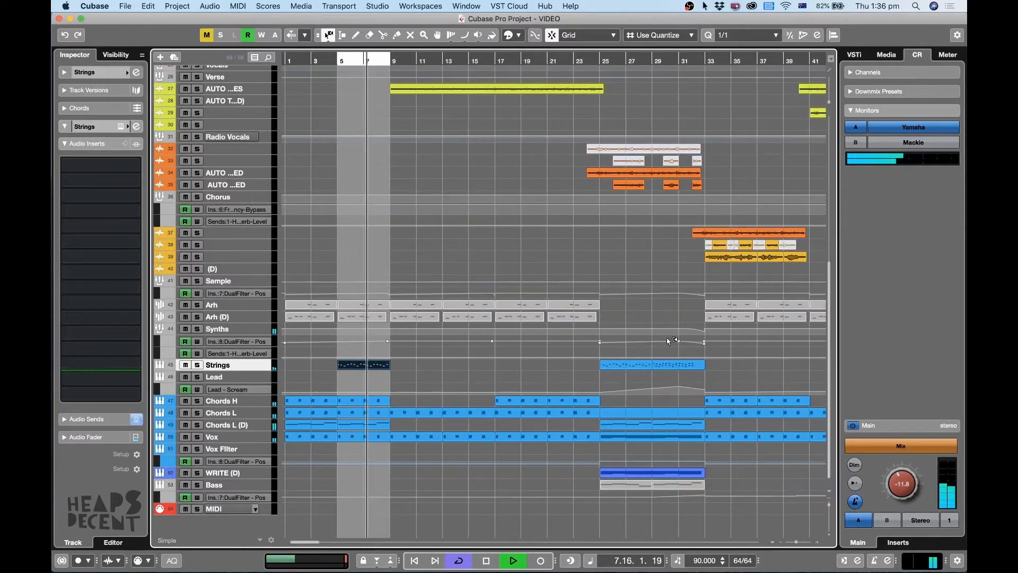
{"action": "key", "text": "g"}
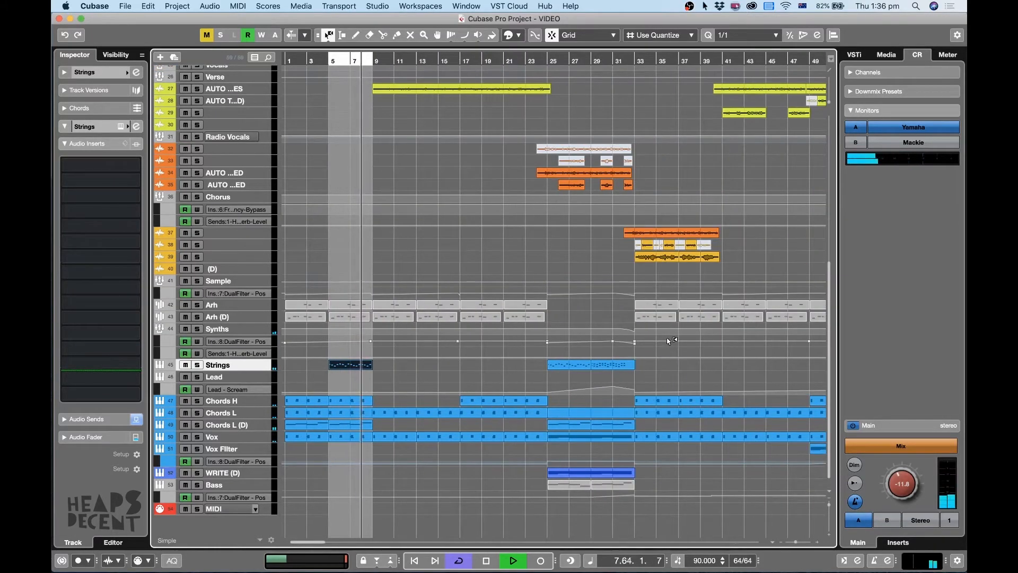
Turn off cycle, let the full mix play on past bar 9, and stop playback.
{"action": "key", "text": "KP_Divide"}
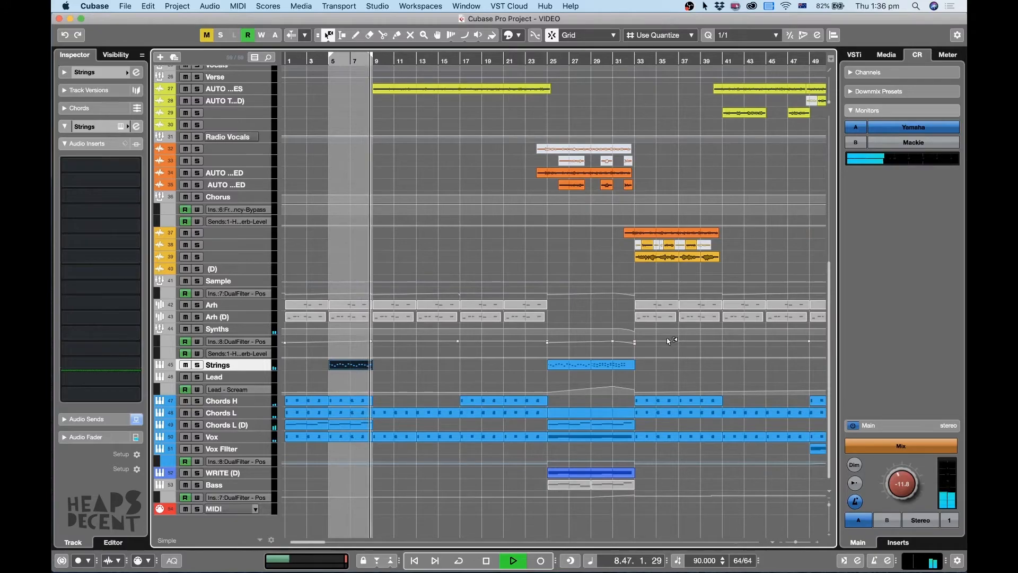
{"action": "scroll", "coordinate": [538, 347], "scroll_direction": "up", "scroll_amount": 5}
{"action": "scroll", "coordinate": [534, 356], "scroll_direction": "down", "scroll_amount": 5}
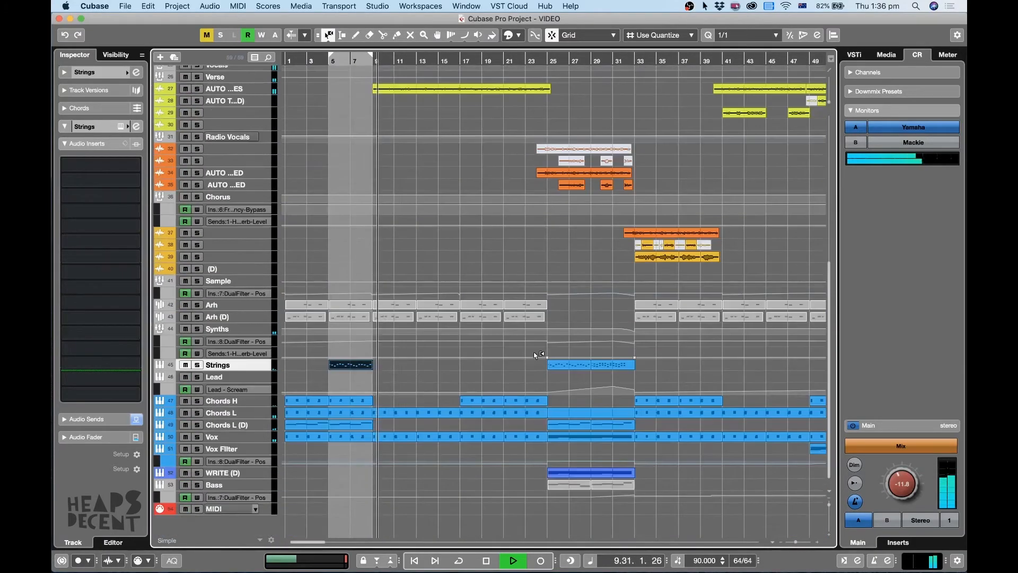
{"action": "key", "text": "space"}
Move the playhead to bar 25, play the full mix to about bar 30, and stop.
{"action": "key", "text": "g"}
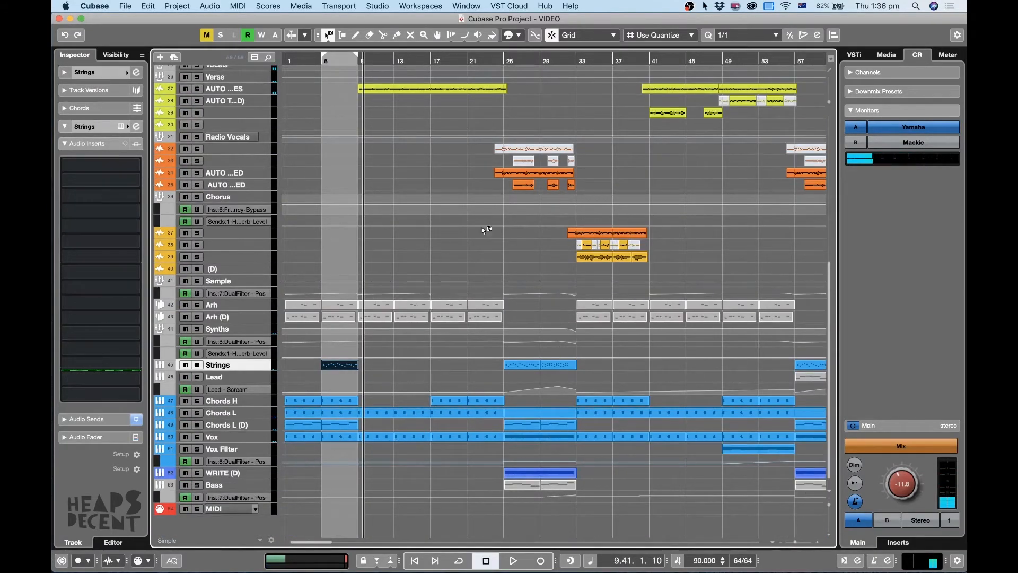
{"action": "left_click", "coordinate": [499, 60]}
{"action": "key", "text": "h"}
{"action": "key", "text": "g"}
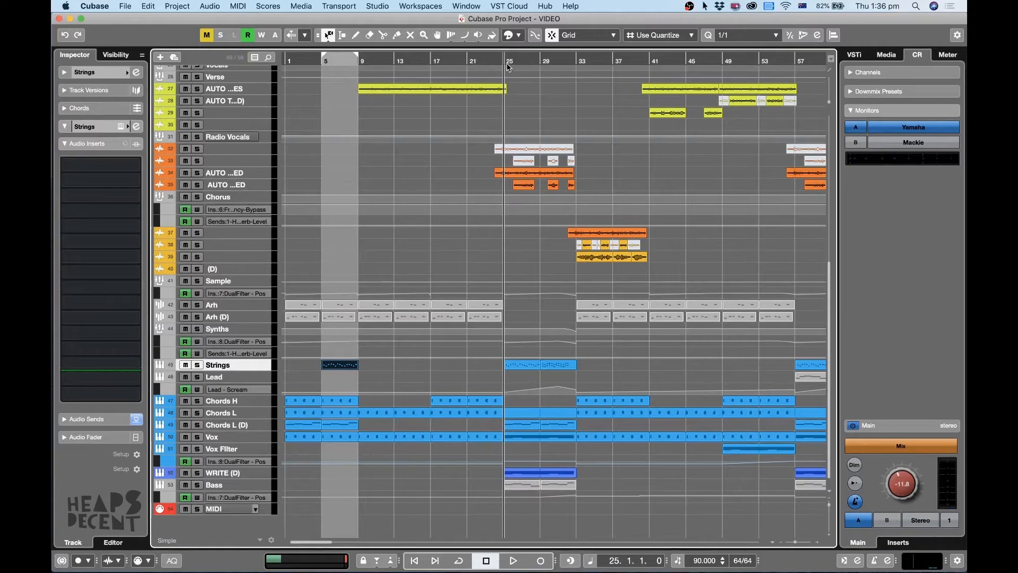
{"action": "key", "text": "space"}
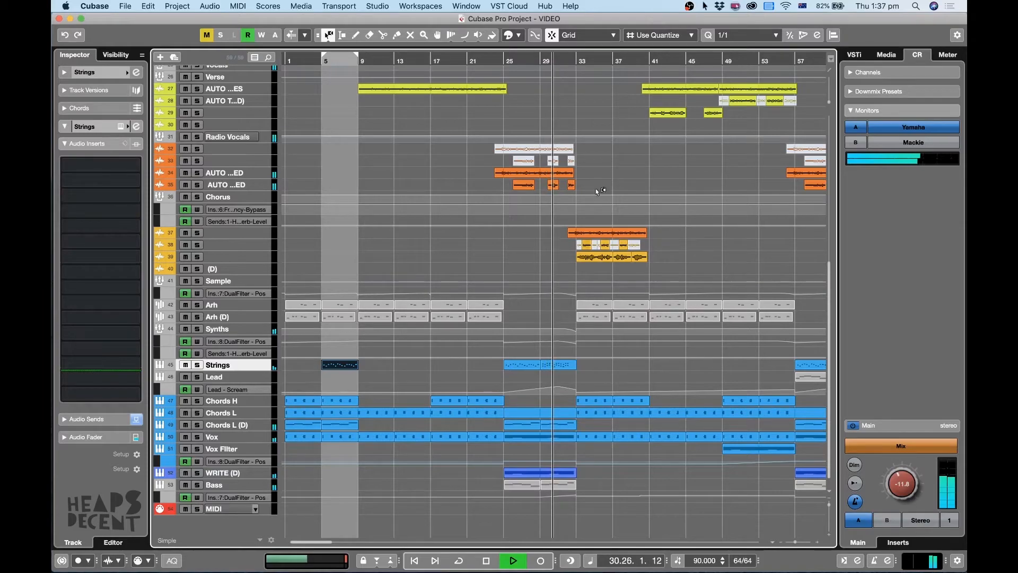
{"action": "key", "text": "space"}
Return the playhead to bar 25, select the tracks from Strings down to Bass, and enlarge them.
{"action": "left_click", "coordinate": [505, 62]}
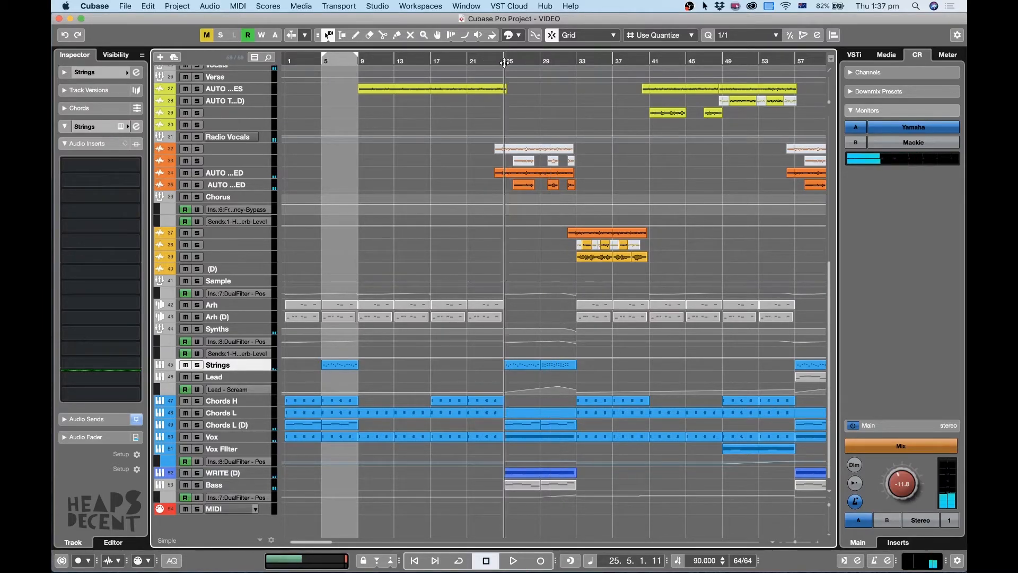
{"action": "left_click_drag", "start_coordinate": [504, 63], "coordinate": [504, 60]}
{"action": "key", "text": "h"}
{"action": "key", "text": "h"}
{"action": "key", "text": "g"}
{"action": "left_click", "coordinate": [212, 485]}
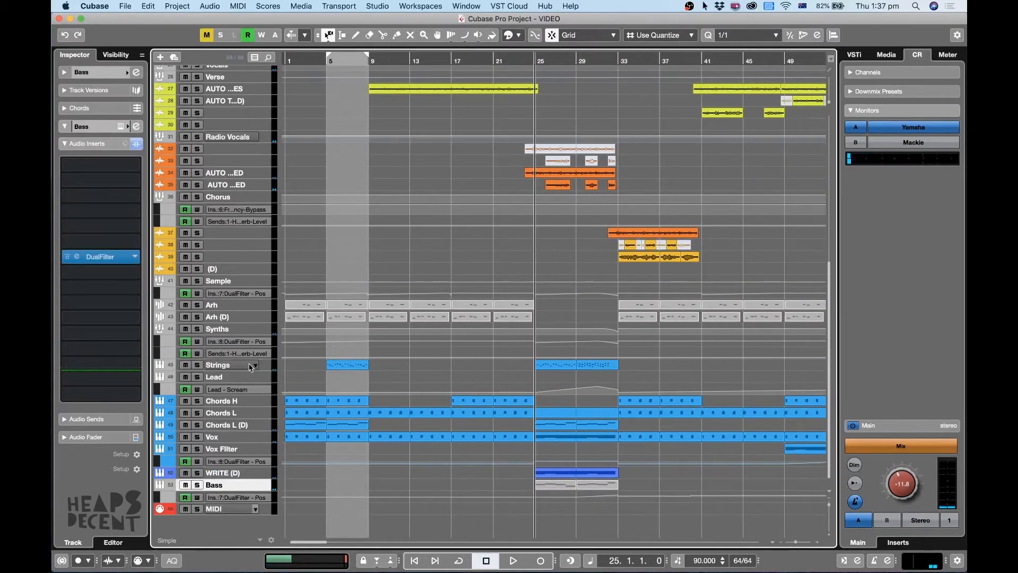
{"action": "left_click", "coordinate": [251, 366], "text": "shift"}
{"action": "key", "text": "alt+Down"}
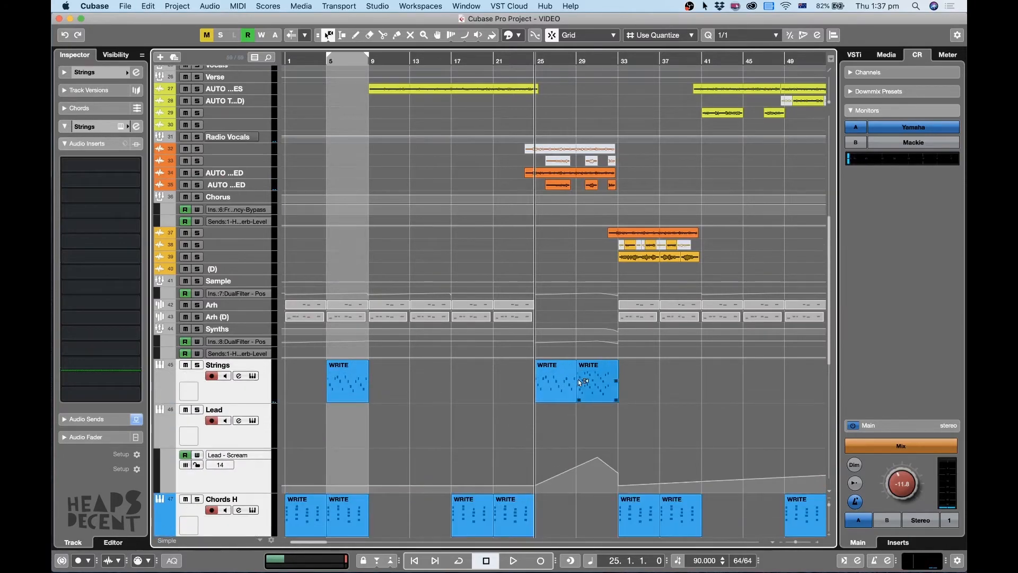
{"action": "scroll", "coordinate": [580, 382], "scroll_direction": "down", "scroll_amount": 3}
Solo the Strings track, play it from bar 25, and jump to bar 29 to hear its second WRITE clip there.
{"action": "left_click", "coordinate": [229, 300]}
{"action": "key", "text": "s"}
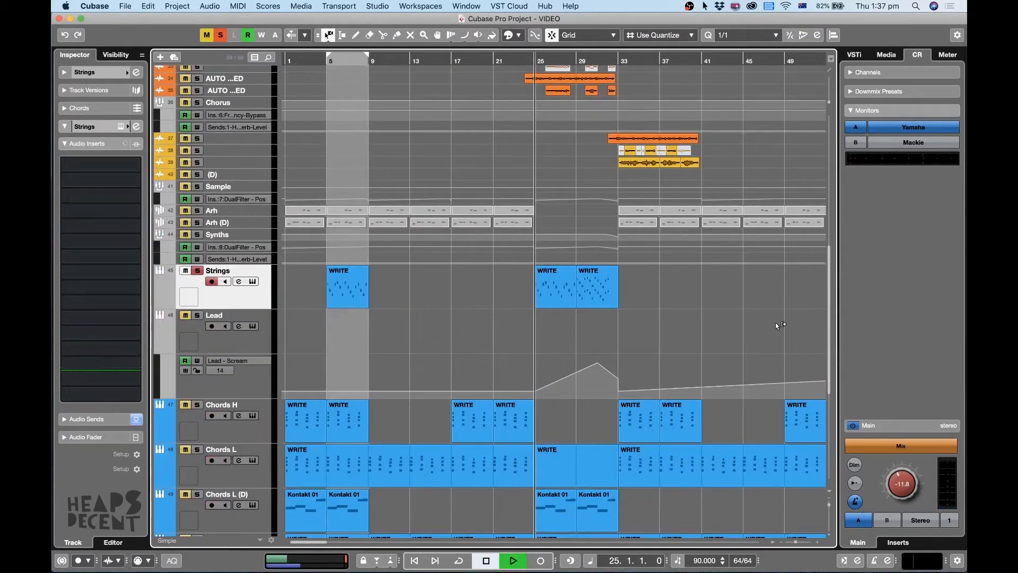
{"action": "key", "text": "h"}
{"action": "left_click", "coordinate": [660, 297]}
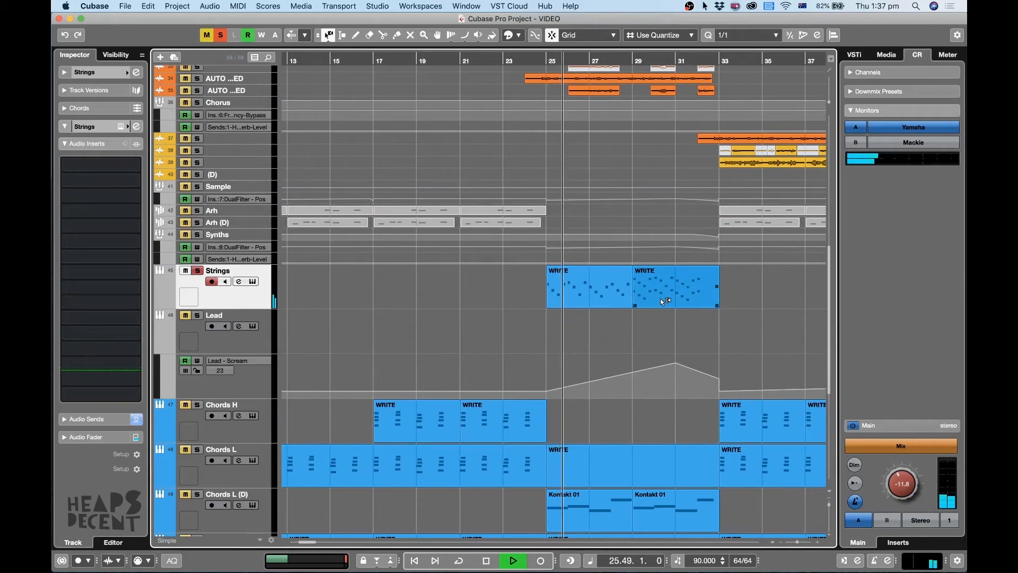
{"action": "left_click", "coordinate": [630, 61]}
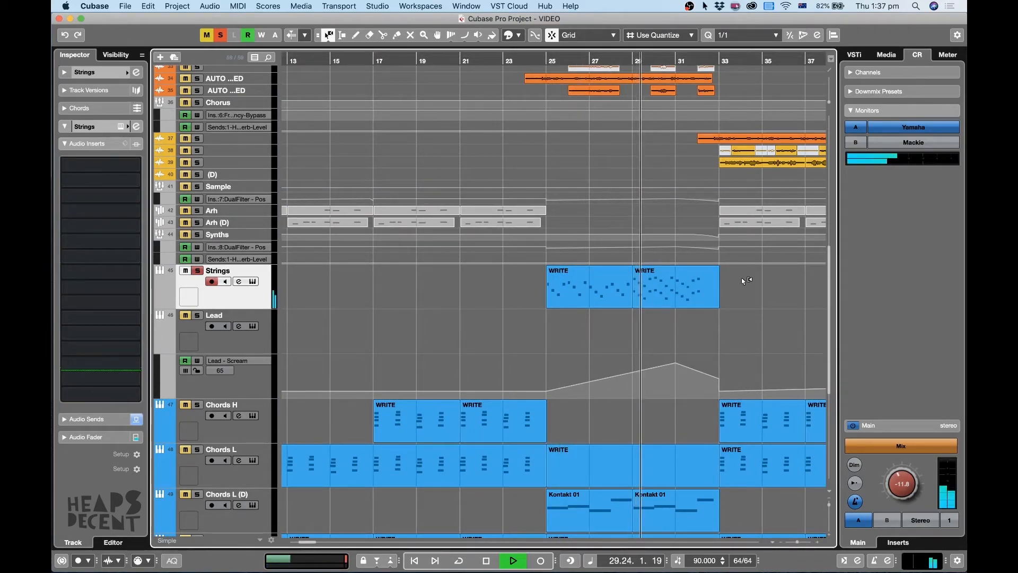
{"action": "key", "text": "g"}
{"action": "scroll", "coordinate": [739, 285], "scroll_direction": "down", "scroll_amount": 4}
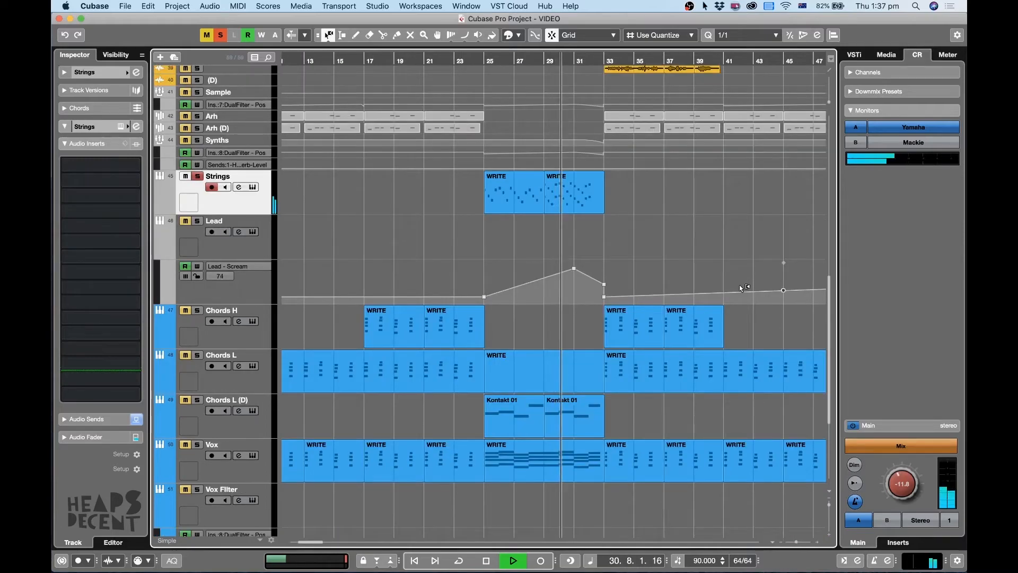
Stop the Strings playback, solo the Vox track instead, and play it from bar 21.
{"action": "key", "text": "g"}
{"action": "key", "text": "g"}
{"action": "key", "text": "g"}
{"action": "key", "text": "h"}
{"action": "key", "text": "h"}
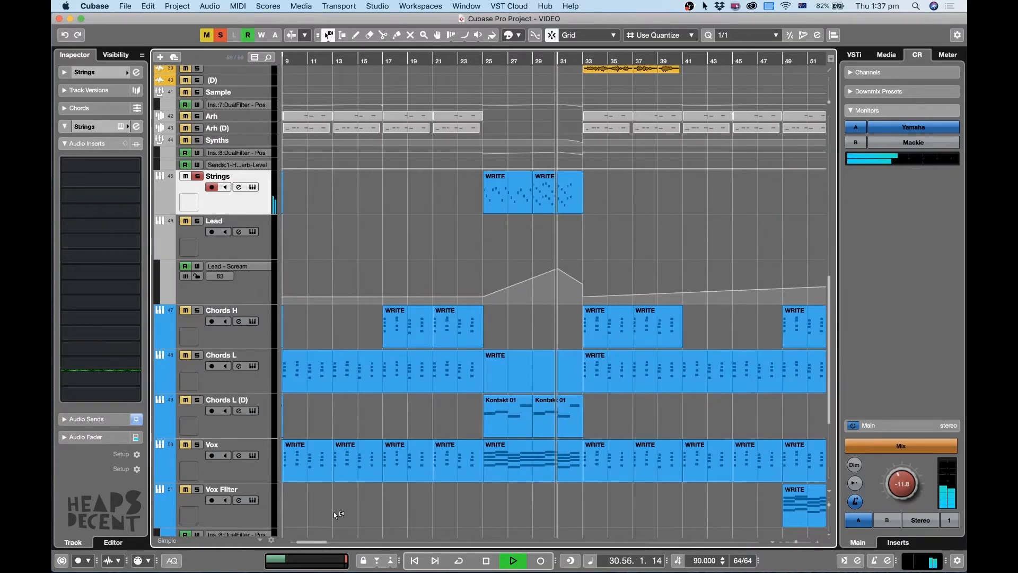
{"action": "key", "text": "space"}
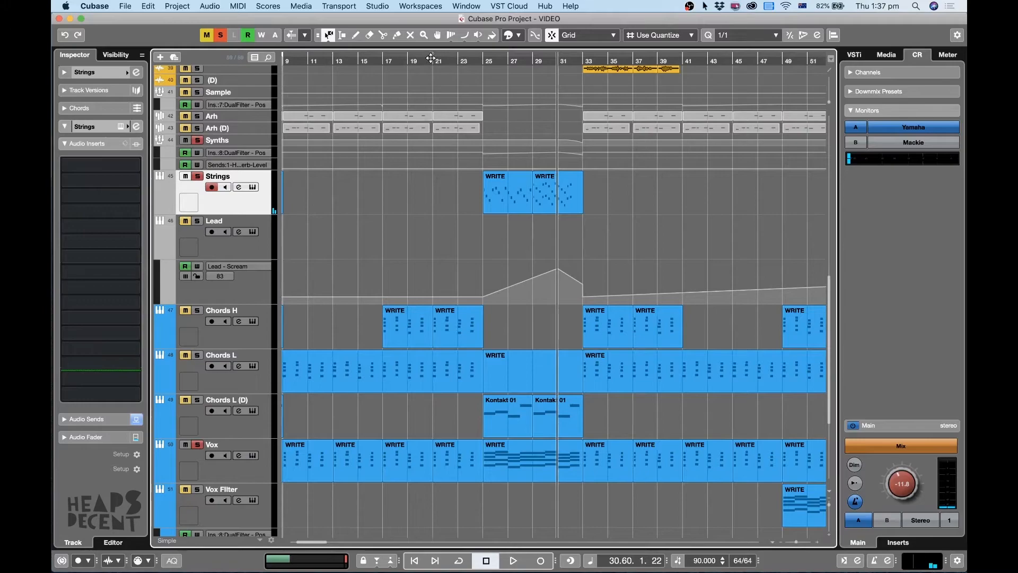
{"action": "left_click", "coordinate": [433, 60]}
{"action": "key", "text": "space"}
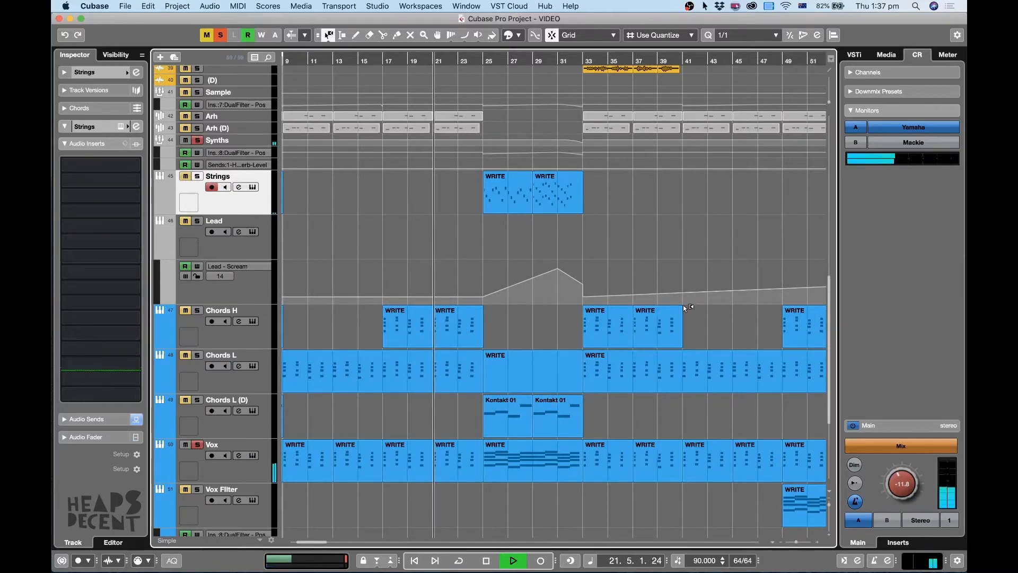
Cycle playback over the Vox WRITE clip in bars 25–32 and solo the Chords L (D) track along with it.
{"action": "left_click", "coordinate": [540, 452]}
{"action": "key", "text": "p"}
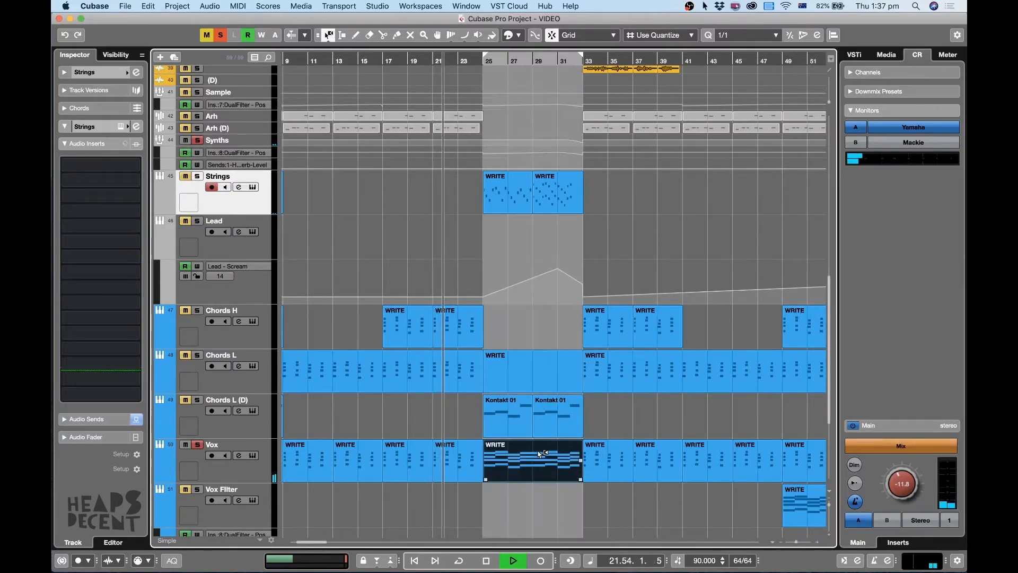
{"action": "key", "text": "KP_Divide"}
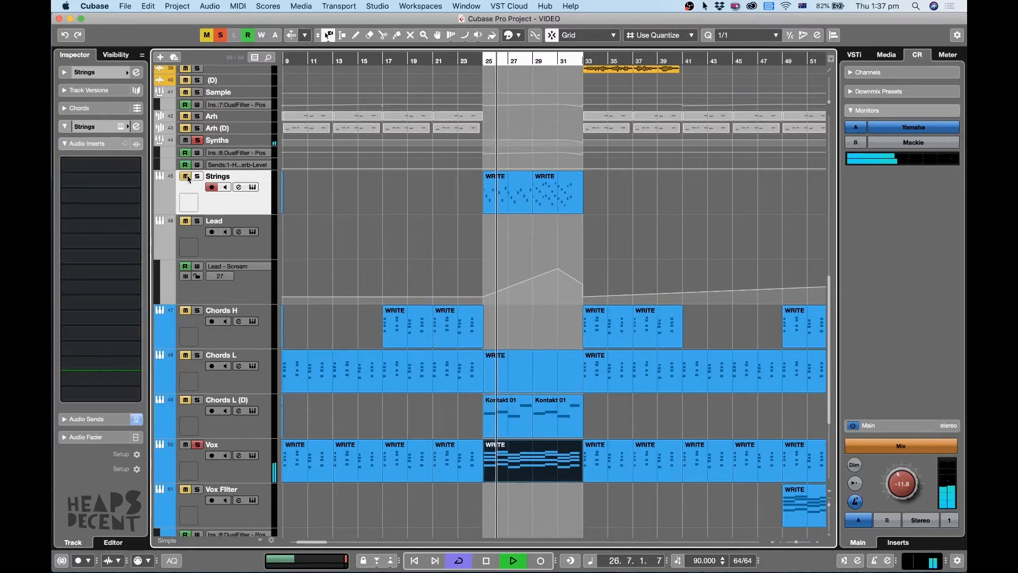
{"action": "left_click", "coordinate": [182, 403]}
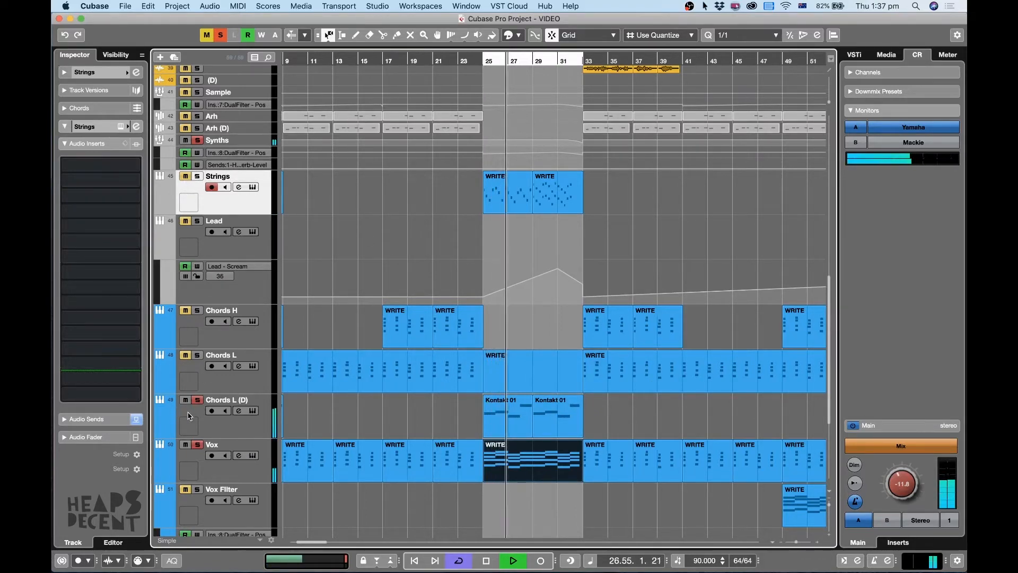
{"action": "left_click", "coordinate": [243, 424]}
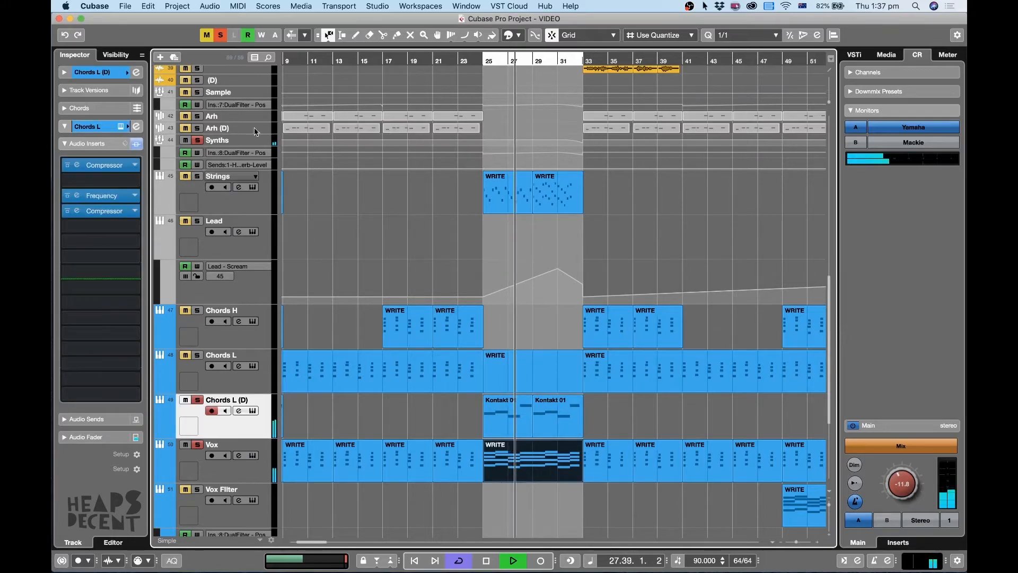
Add WRITE (D) to the soloed layers, solo it alone, and look at its Massive instrument.
{"action": "scroll", "coordinate": [237, 431], "scroll_direction": "down", "scroll_amount": 5}
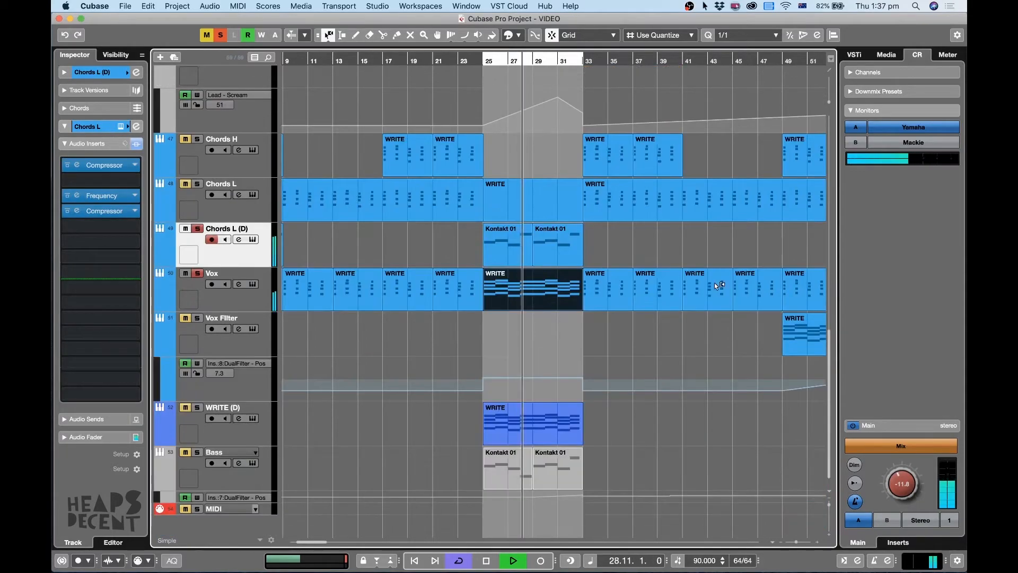
{"action": "left_click", "coordinate": [237, 431]}
{"action": "left_click", "coordinate": [197, 407]}
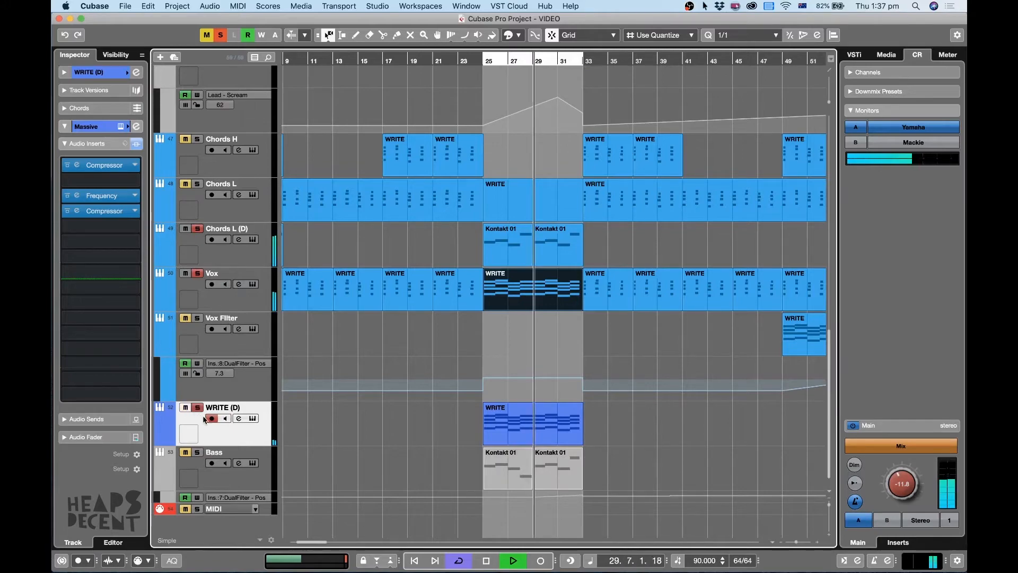
{"action": "left_click", "coordinate": [220, 36]}
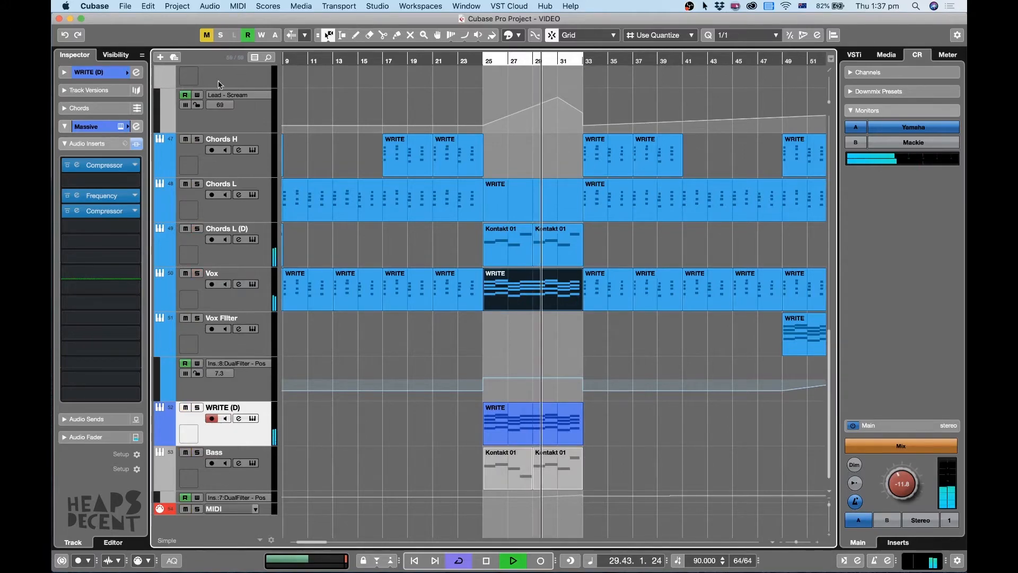
{"action": "left_click", "coordinate": [197, 407]}
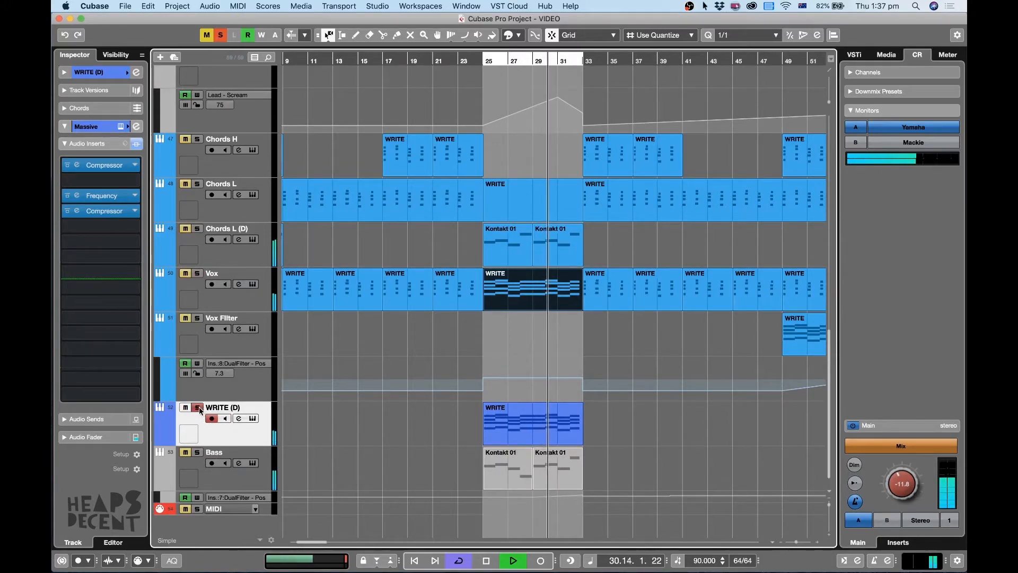
{"action": "left_click", "coordinate": [254, 419]}
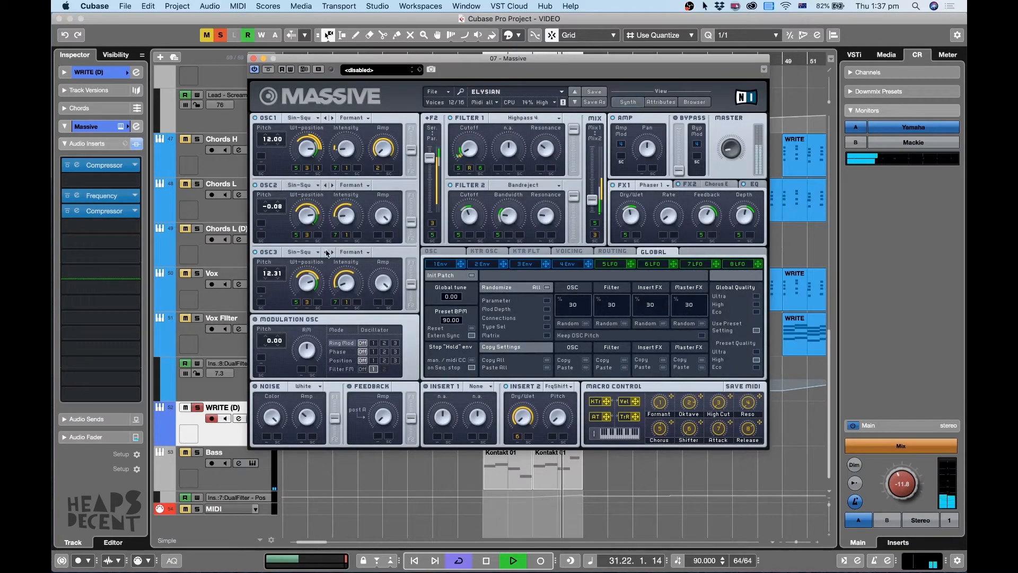
{"action": "left_click", "coordinate": [254, 59]}
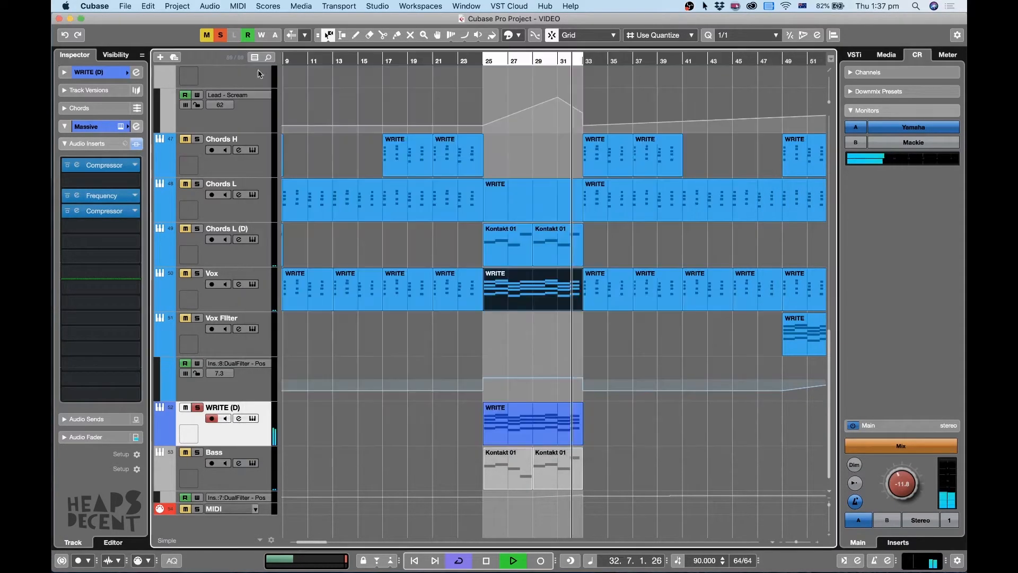
Solo the Bass track instead of WRITE (D), pause the loop, and resume playback.
{"action": "left_click", "coordinate": [196, 452]}
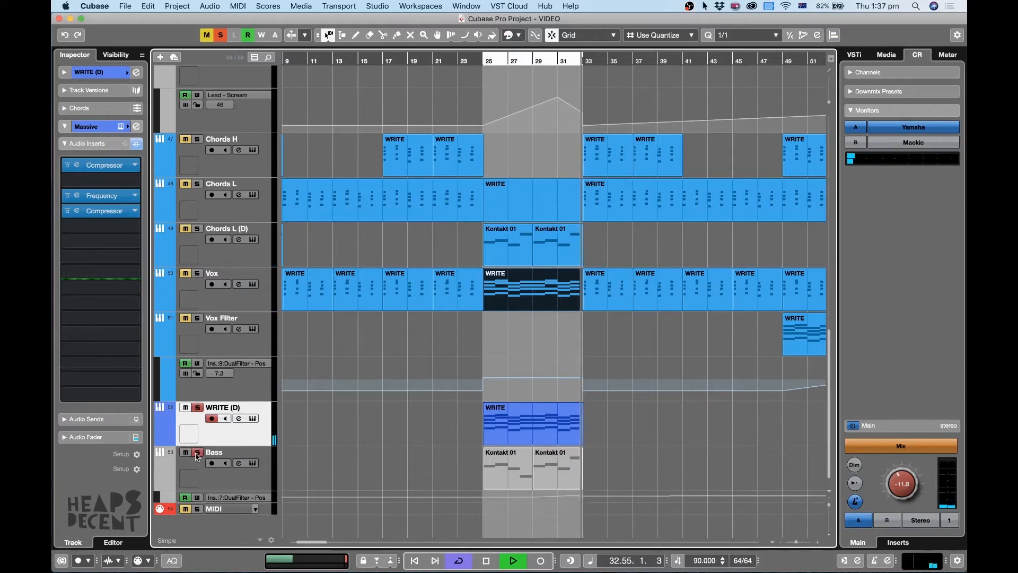
{"action": "left_click", "coordinate": [238, 481]}
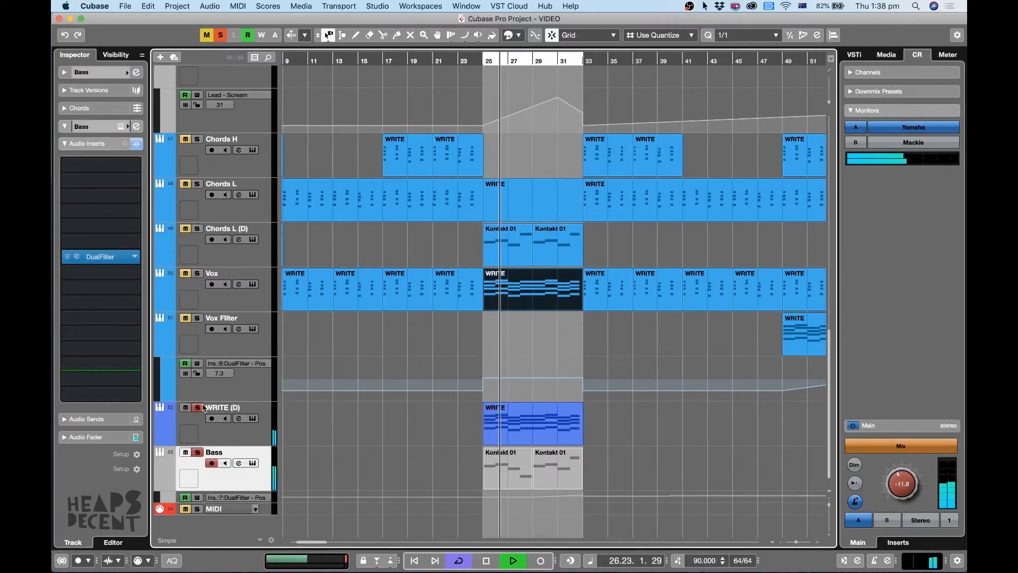
{"action": "left_click", "coordinate": [185, 408]}
{"action": "key", "text": "space"}
{"action": "scroll", "coordinate": [412, 381], "scroll_direction": "up", "scroll_amount": 20}
{"action": "scroll", "coordinate": [443, 381], "scroll_direction": "down", "scroll_amount": 20}
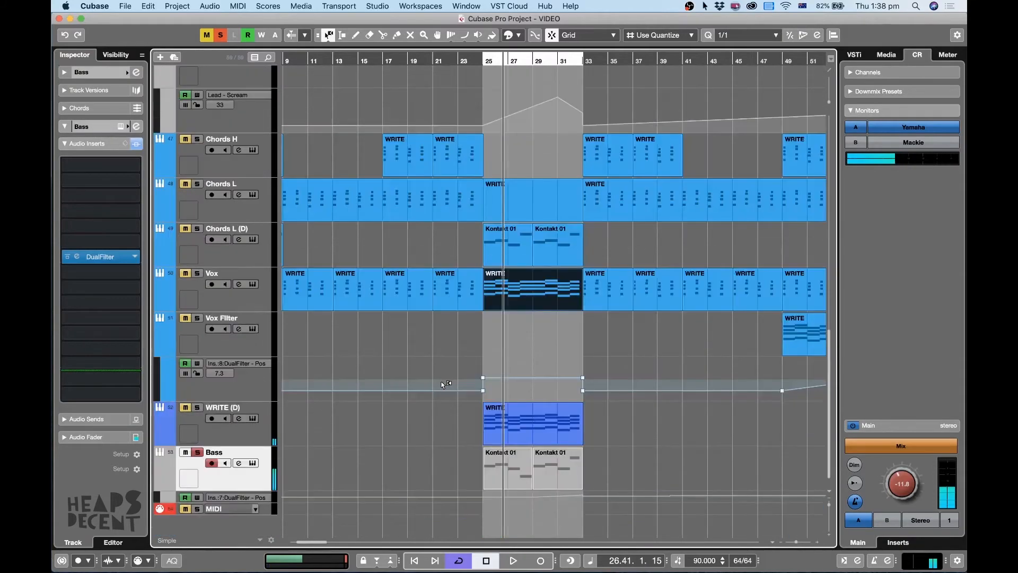
{"action": "scroll", "coordinate": [450, 376], "scroll_direction": "up", "scroll_amount": 15}
{"action": "scroll", "coordinate": [460, 206], "scroll_direction": "down", "scroll_amount": 20}
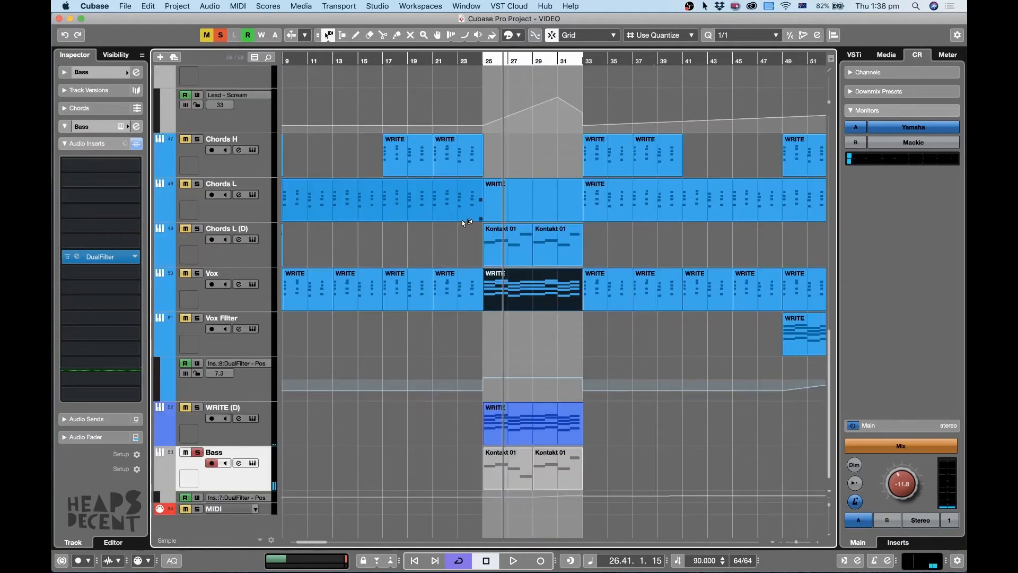
{"action": "key", "text": "space"}
Inspect the pitch and volume envelopes in the Bass track's SubLab instrument, stop playback, and close it.
{"action": "left_click", "coordinate": [252, 463]}
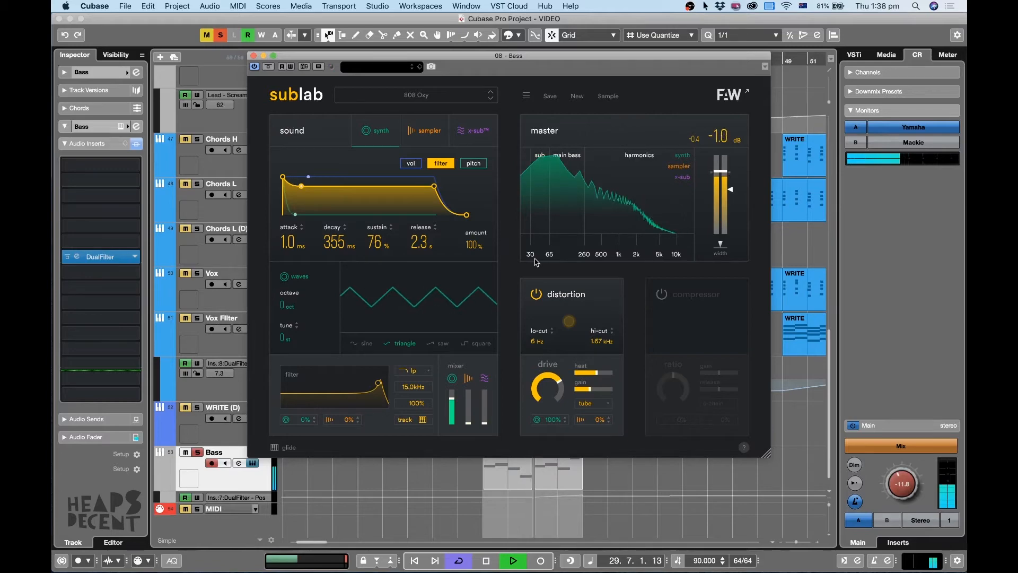
{"action": "left_click", "coordinate": [482, 162]}
{"action": "left_click", "coordinate": [419, 165]}
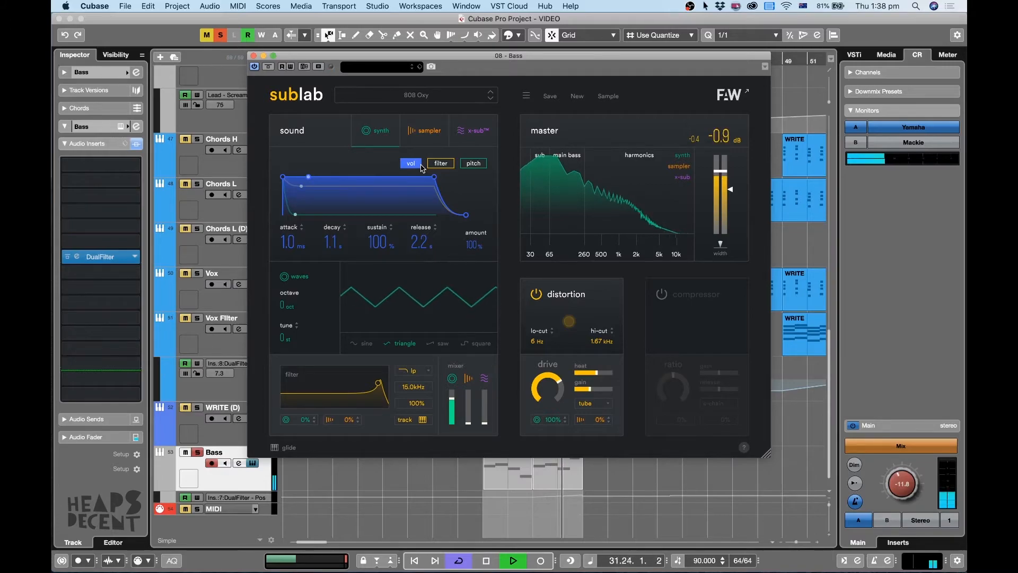
{"action": "key", "text": "space"}
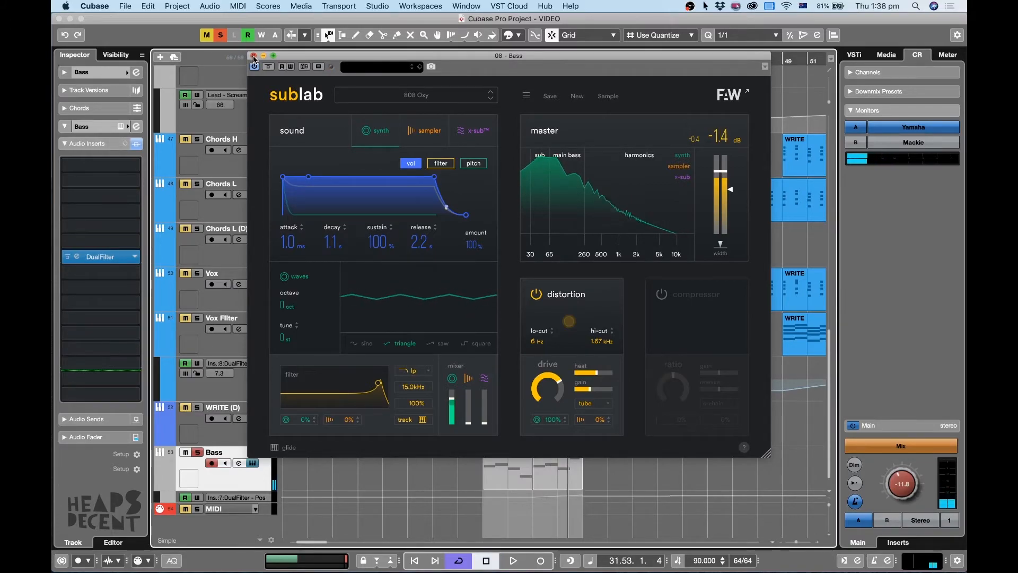
{"action": "left_click", "coordinate": [253, 55]}
Clear all solos, play the full mix from bar 23, and shrink the enlarged tracks.
{"action": "left_click", "coordinate": [461, 61]}
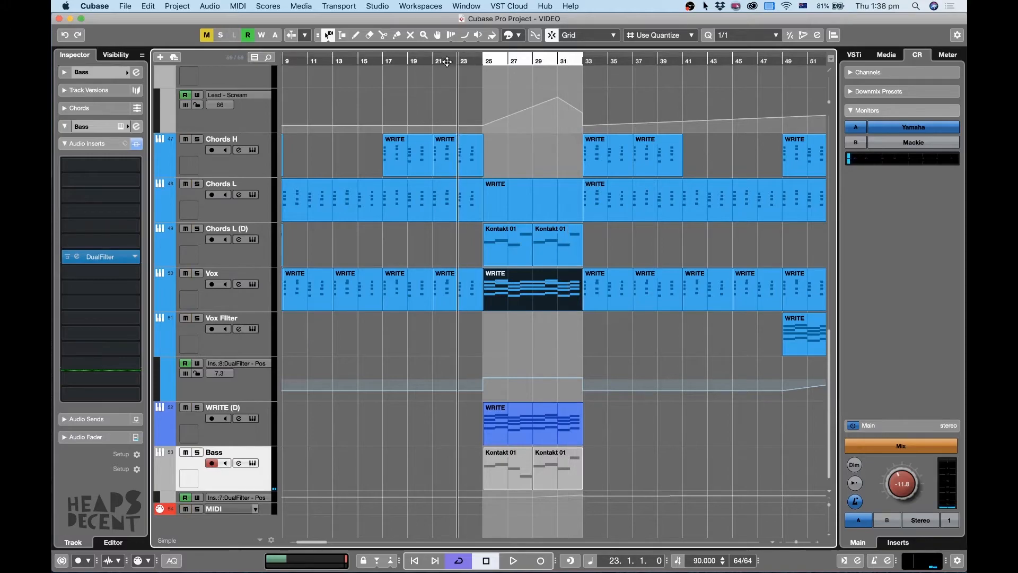
{"action": "key", "text": "space"}
{"action": "key", "text": "shift+g"}
{"action": "key", "text": "shift+g"}
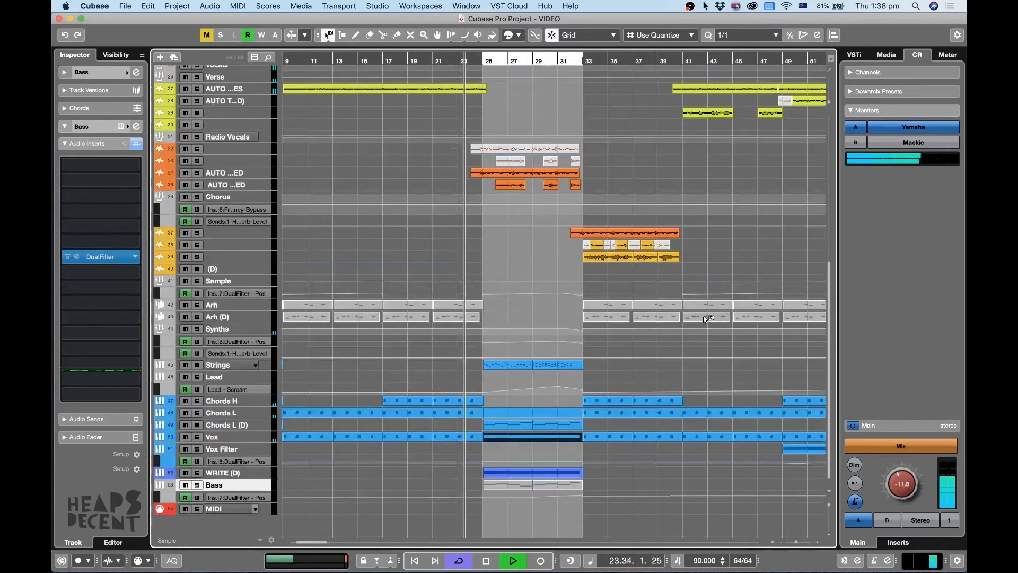
{"action": "scroll", "coordinate": [720, 301], "scroll_direction": "down", "scroll_amount": 3}
{"action": "key", "text": "g"}
{"action": "key", "text": "h"}
{"action": "key", "text": "h"}
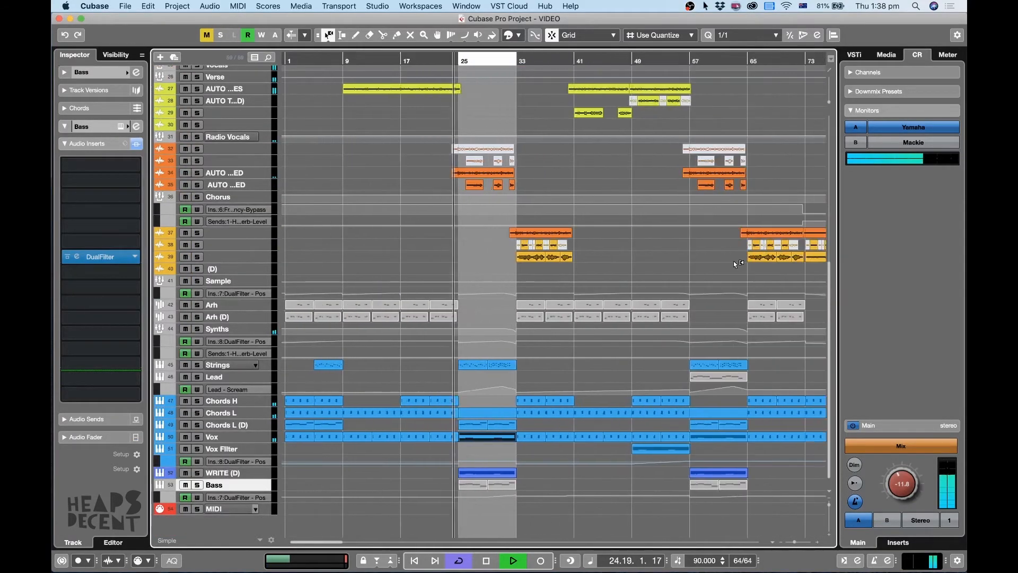
Switch the Object Selection tool to Sizing Applies Time Stretch and stop playback around bar 27.
{"action": "key", "text": "g"}
{"action": "key", "text": "1"}
{"action": "key", "text": "1"}
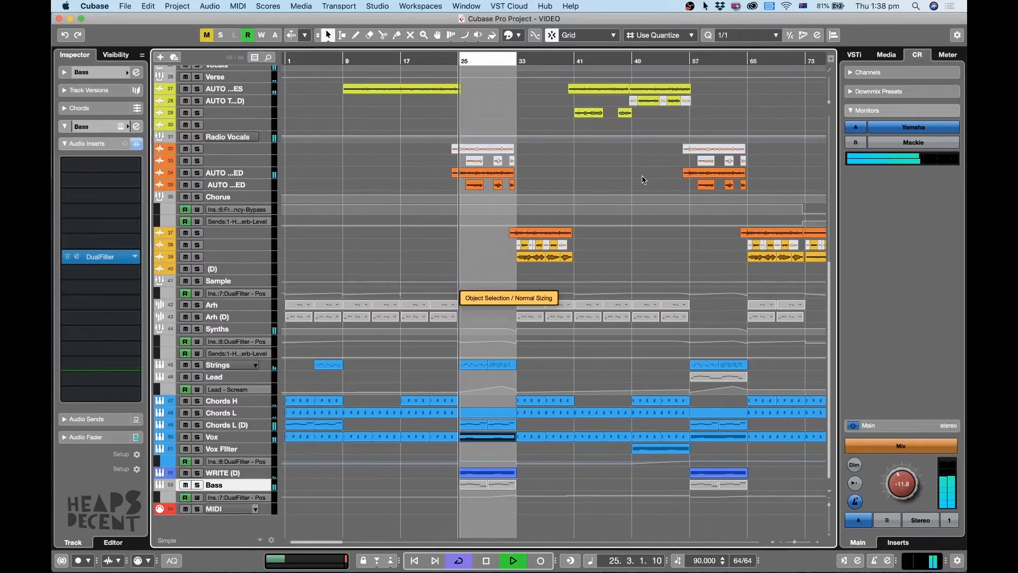
{"action": "key", "text": "1"}
{"action": "key", "text": "g"}
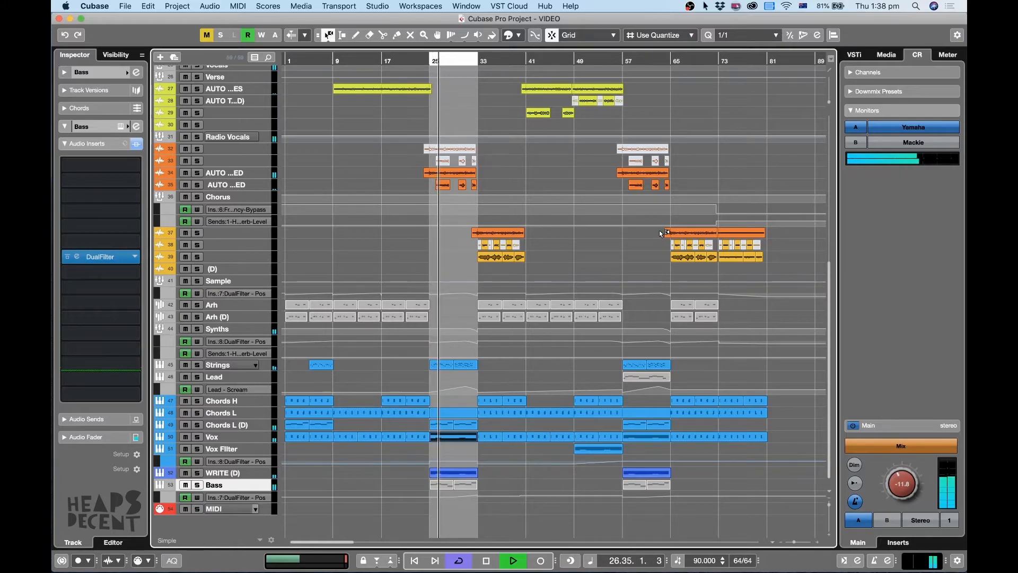
{"action": "key", "text": "1"}
{"action": "key", "text": "space"}
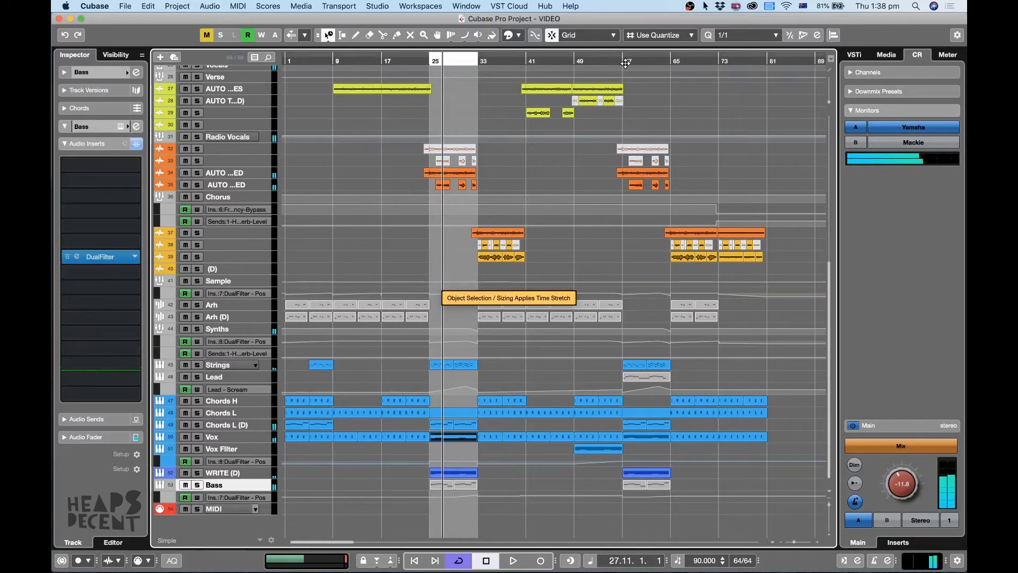
Play from bar 57 and solo the Lead track.
{"action": "left_click", "coordinate": [623, 61]}
{"action": "key", "text": "h"}
{"action": "key", "text": "h"}
{"action": "key", "text": "h"}
{"action": "key", "text": "h"}
{"action": "key", "text": "space"}
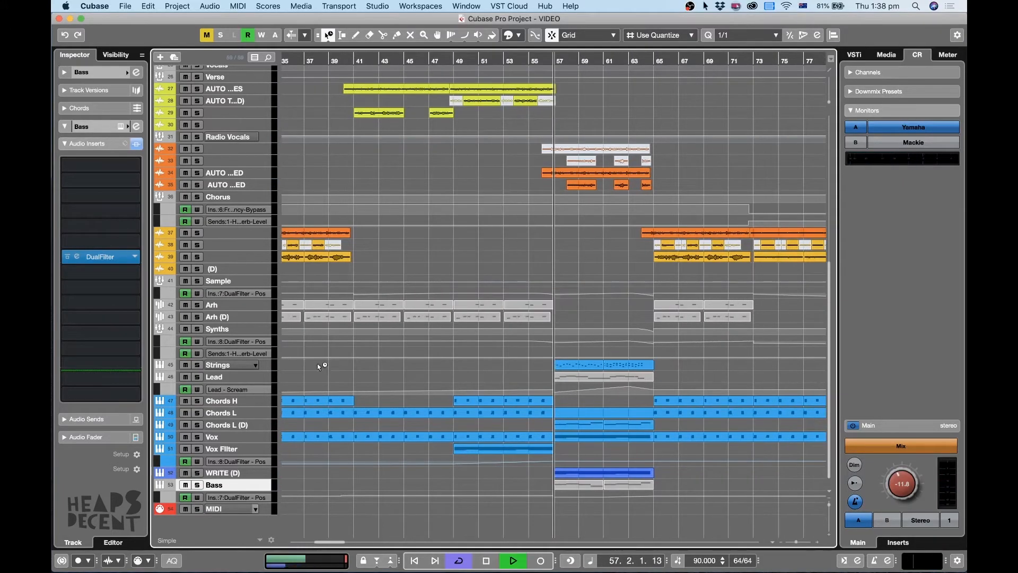
{"action": "left_click", "coordinate": [198, 377]}
{"action": "left_click", "coordinate": [213, 377]}
Enlarge the Lead track to view its Kontakt 01 clip in bars 57–64 and look at its Massive instrument.
{"action": "key", "text": "g"}
{"action": "key", "text": "g"}
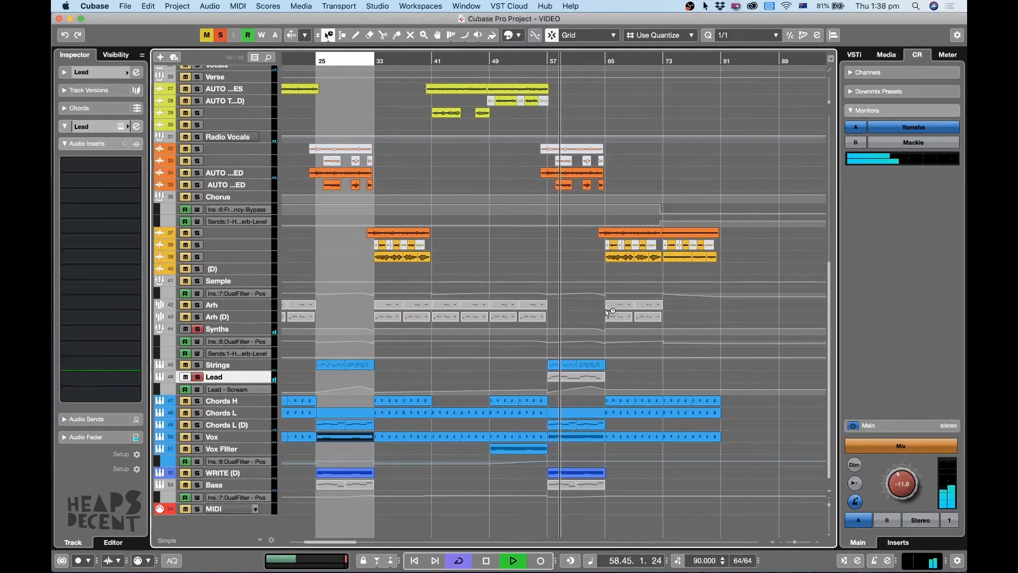
{"action": "key", "text": "z"}
{"action": "key", "text": "h"}
{"action": "key", "text": "h"}
{"action": "key", "text": "h"}
{"action": "key", "text": "h"}
{"action": "key", "text": "h"}
{"action": "key", "text": "h"}
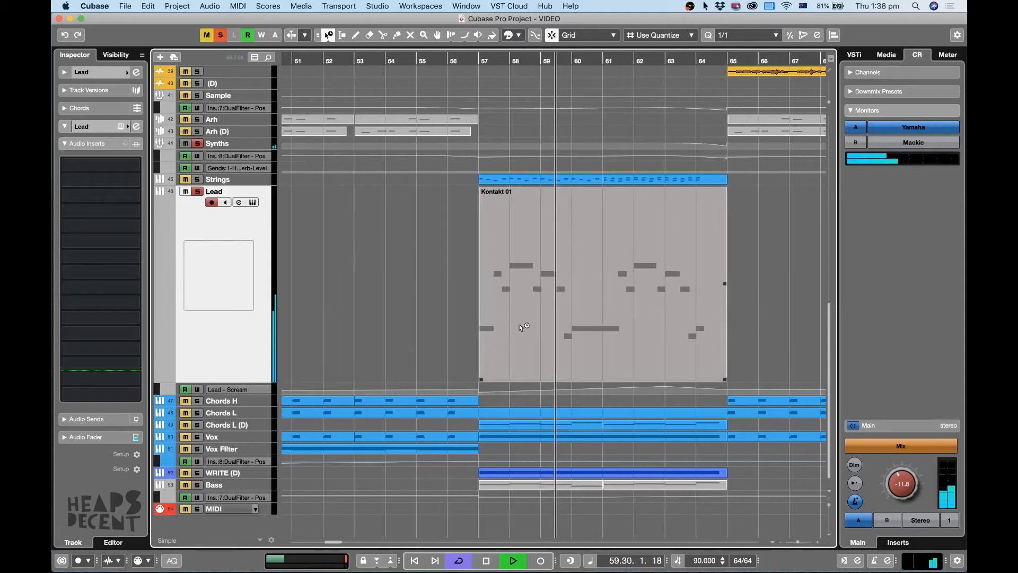
{"action": "left_click", "coordinate": [252, 203]}
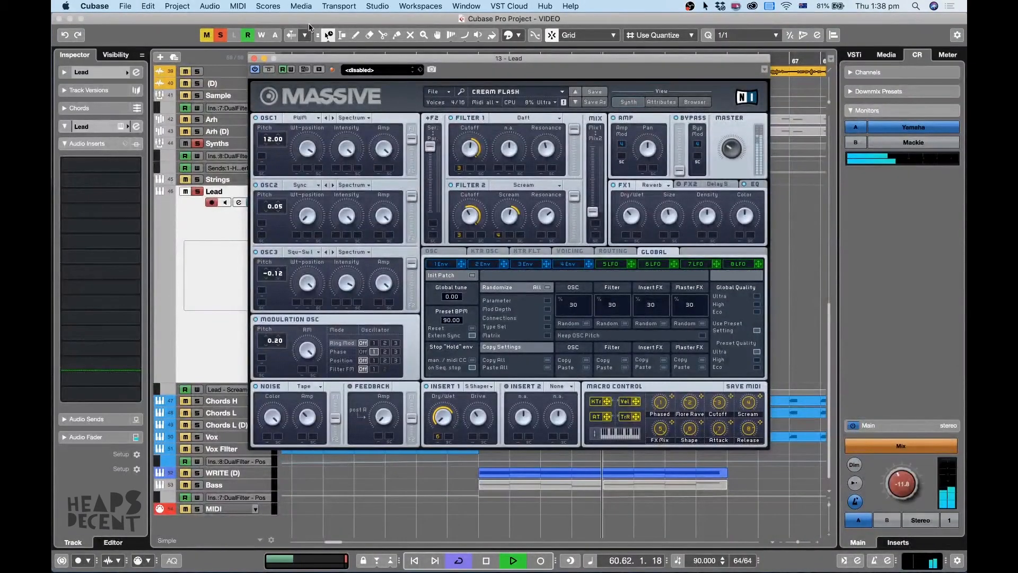
{"action": "left_click", "coordinate": [255, 61]}
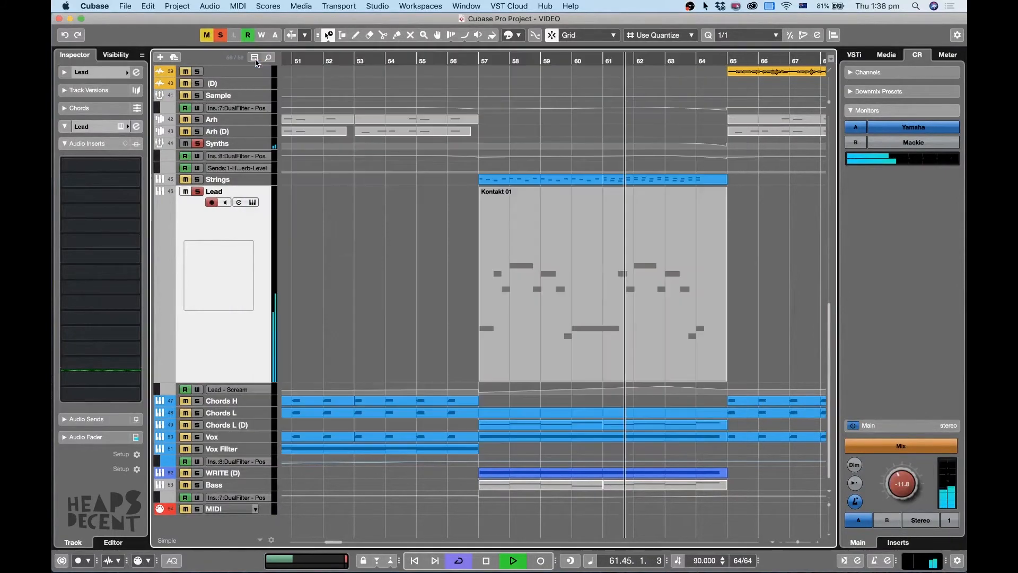
Clear the Lead solo, shrink its track, and let the full mix play past bar 65 with the whole arrangement in view.
{"action": "key", "text": "g"}
{"action": "key", "text": "g"}
{"action": "key", "text": "g"}
{"action": "left_click", "coordinate": [217, 38]}
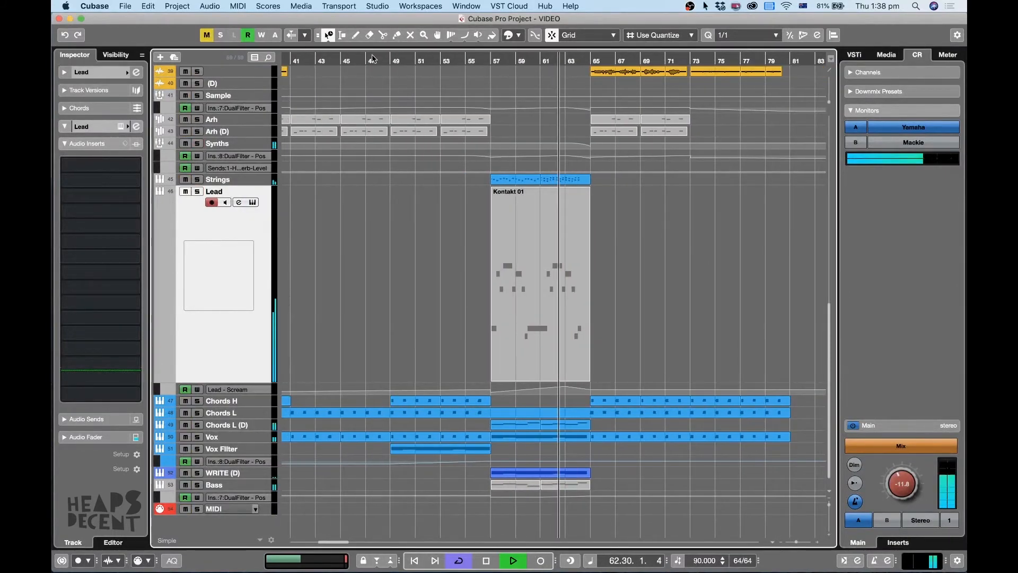
{"action": "key", "text": "z"}
{"action": "key", "text": "g"}
{"action": "key", "text": "g"}
{"action": "key", "text": "g"}
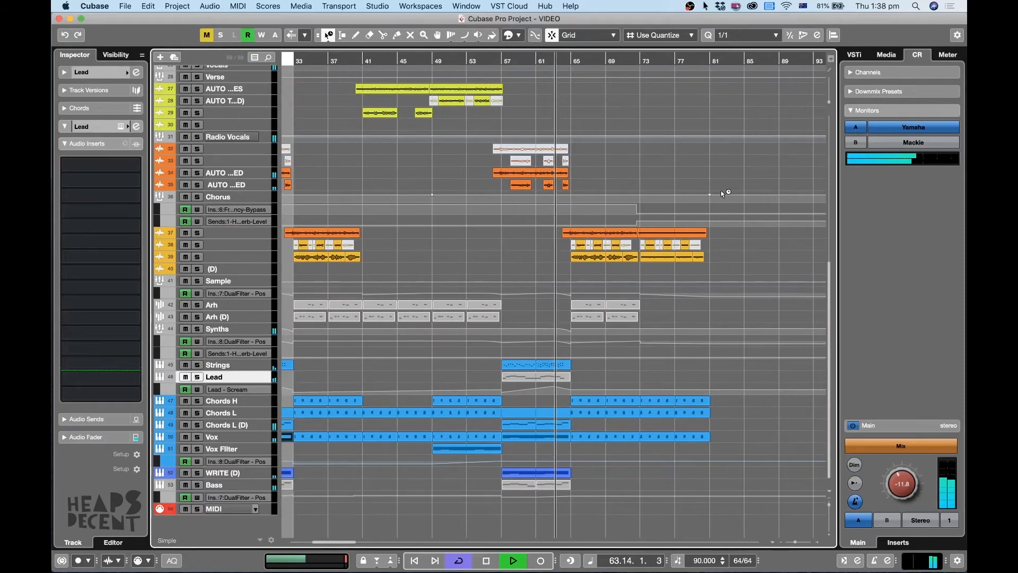
{"action": "key", "text": "g"}
{"action": "key", "text": "g"}
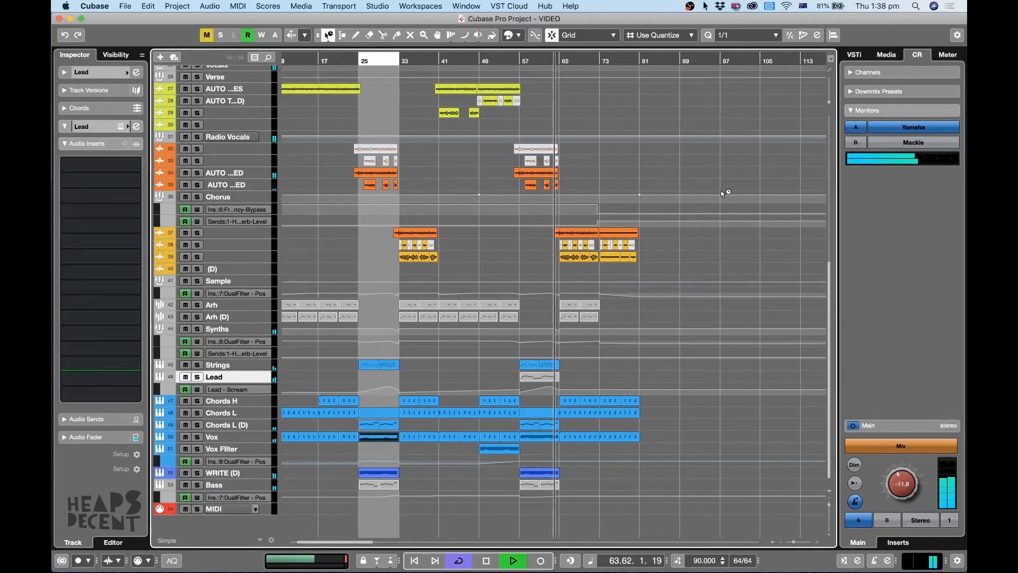
{"action": "key", "text": "g"}
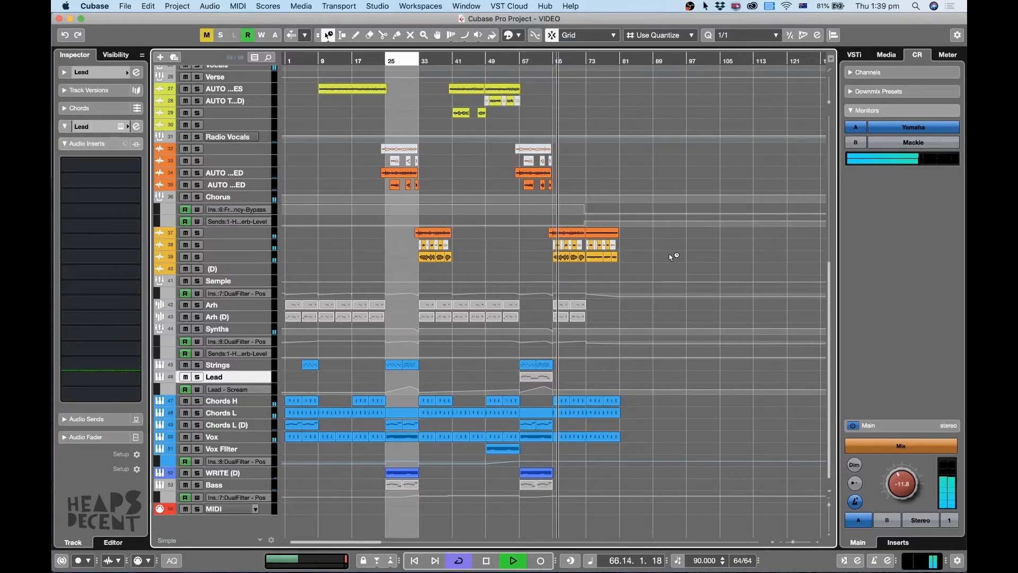
Stop playback and enlarge the Bass track together with its DualFilter automation lane and the MIDI track.
{"action": "key", "text": "space"}
{"action": "scroll", "coordinate": [471, 354], "scroll_direction": "right", "scroll_amount": 1}
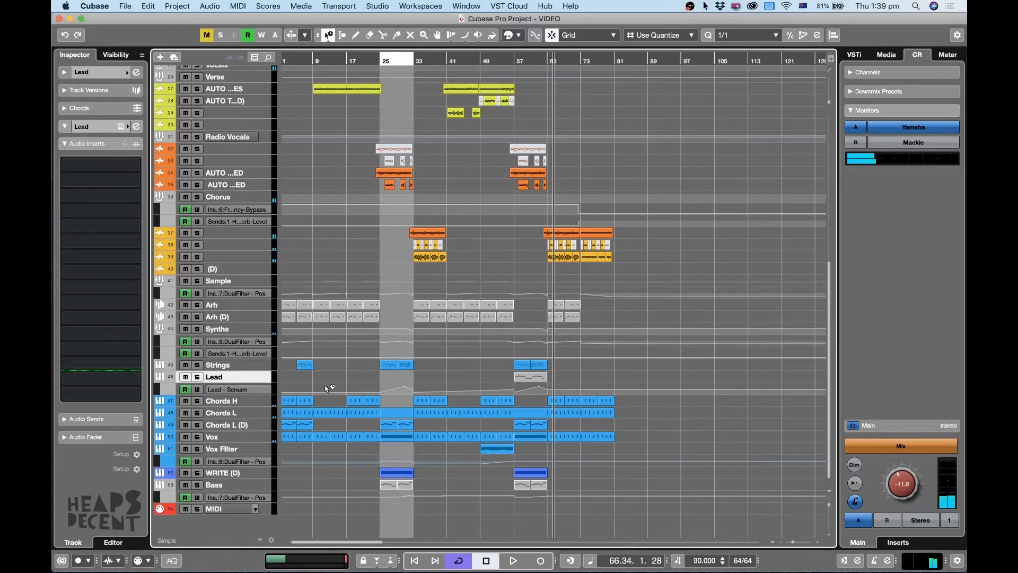
{"action": "left_click", "coordinate": [257, 485]}
{"action": "left_click", "coordinate": [251, 505], "text": "shift"}
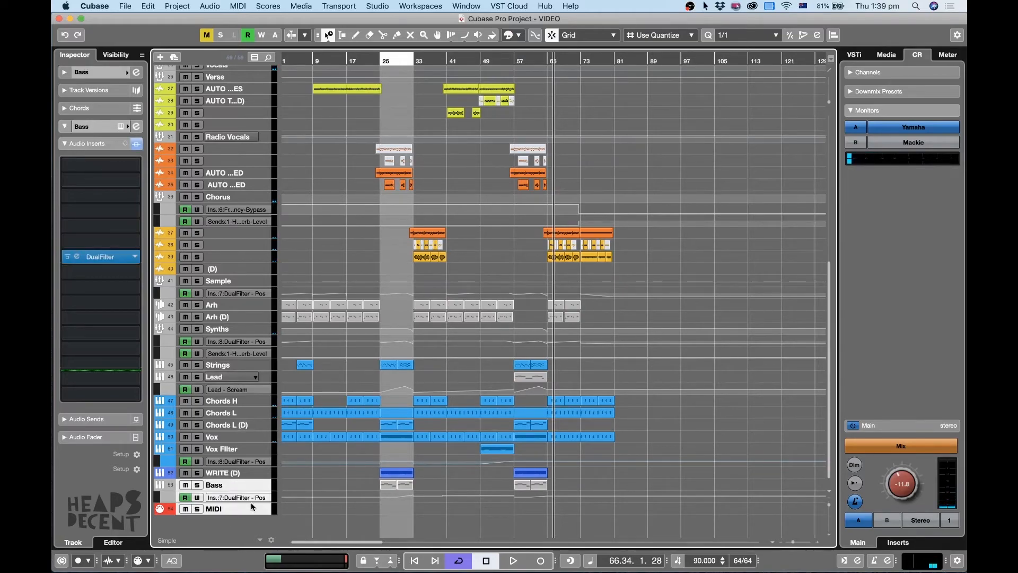
{"action": "left_click_drag", "start_coordinate": [251, 502], "coordinate": [238, 535]}
{"action": "scroll", "coordinate": [465, 396], "scroll_direction": "down", "scroll_amount": 5}
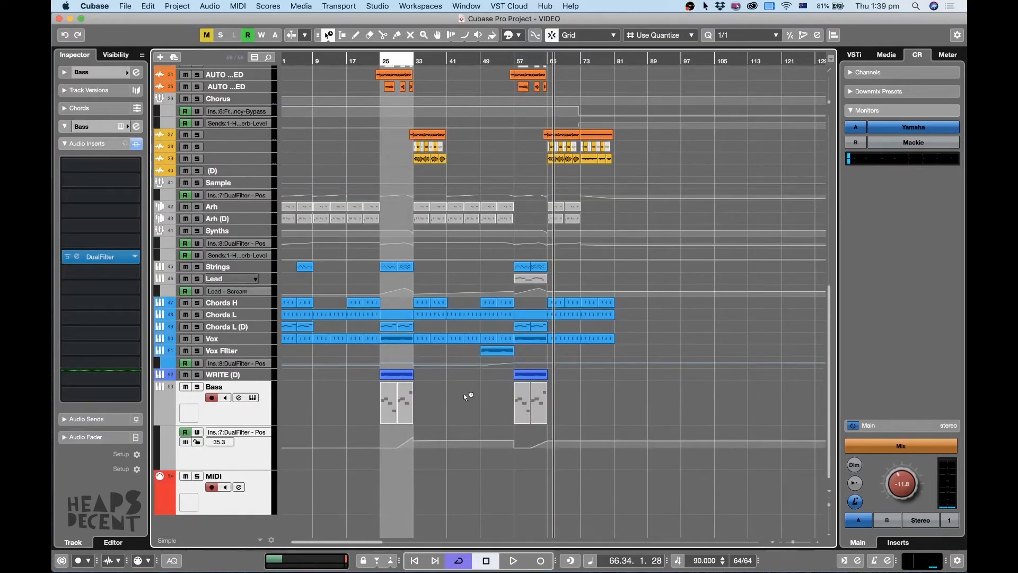
Place the playhead at bar 25 and zoom in on the Bass track's Kontakt 01 clips in bars 25–32.
{"action": "left_click", "coordinate": [270, 456]}
{"action": "left_click", "coordinate": [269, 418]}
{"action": "key", "text": "h"}
{"action": "key", "text": "h"}
{"action": "key", "text": "g"}
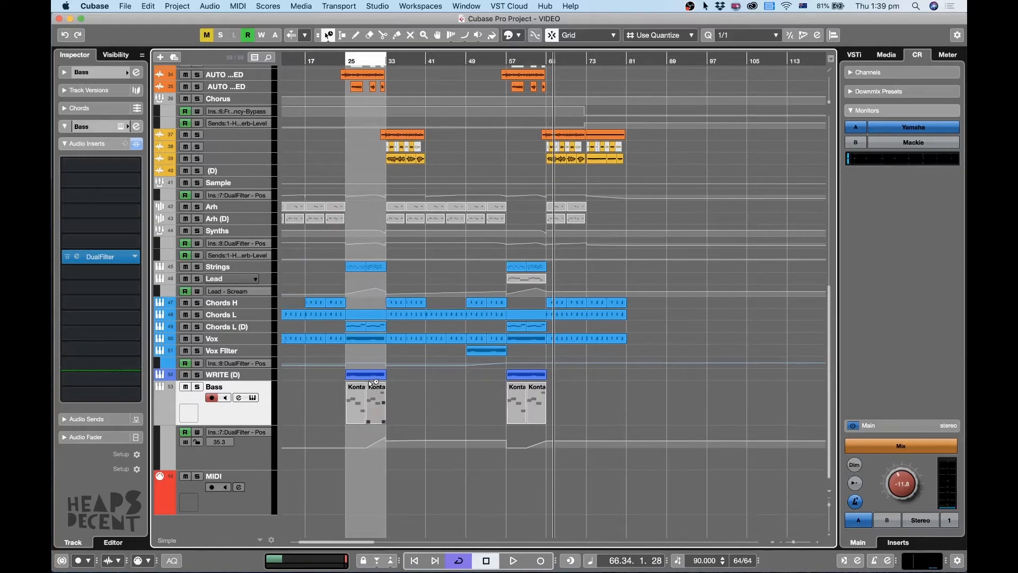
{"action": "left_click", "coordinate": [347, 62]}
{"action": "key", "text": "h"}
{"action": "key", "text": "h"}
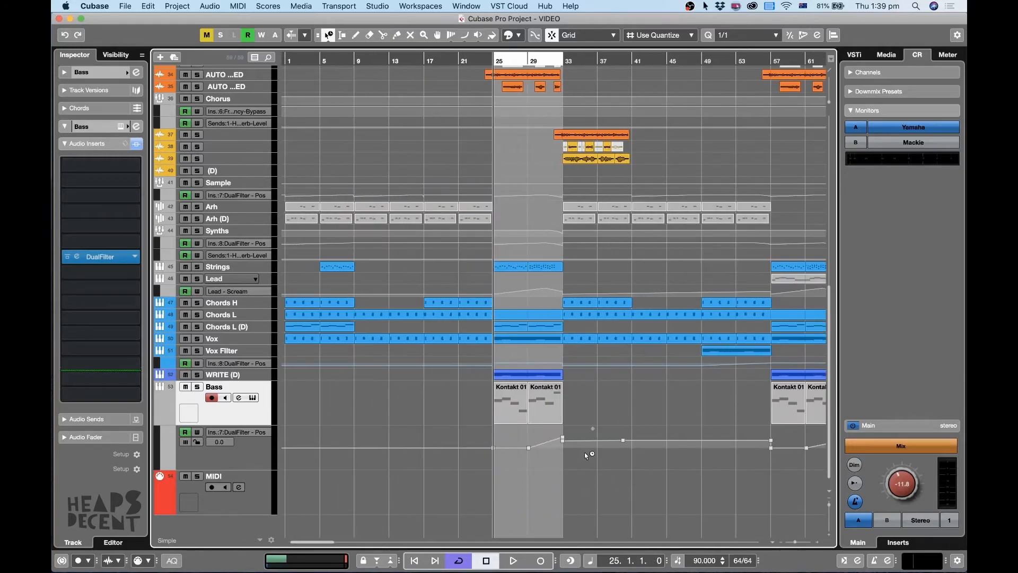
Enlarge the Bass track's DualFilter position automation lane and examine its rise between bars 29 and 33.
{"action": "left_click", "coordinate": [254, 456]}
{"action": "key", "text": "z"}
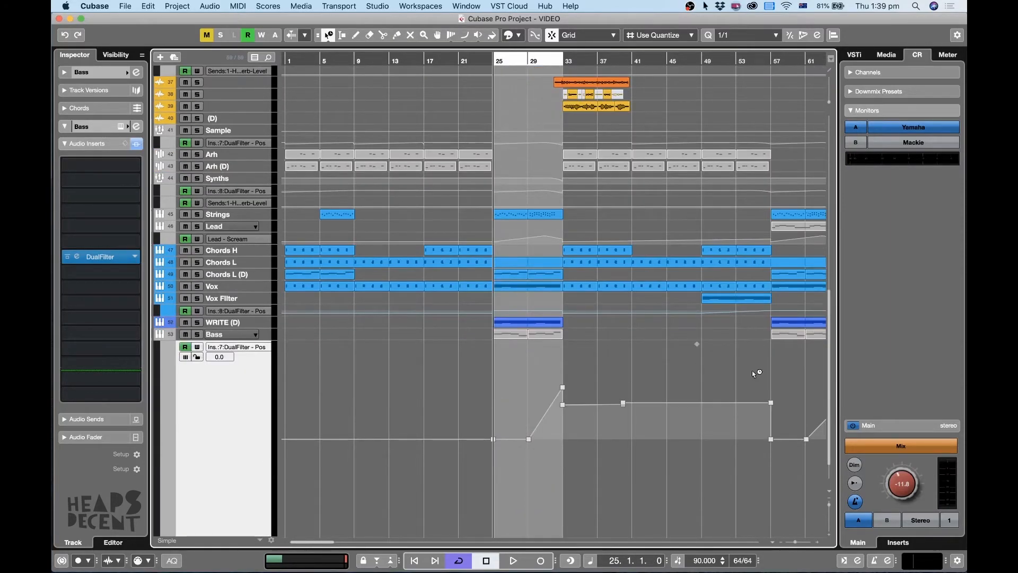
{"action": "key", "text": "h"}
{"action": "key", "text": "h"}
{"action": "key", "text": "h"}
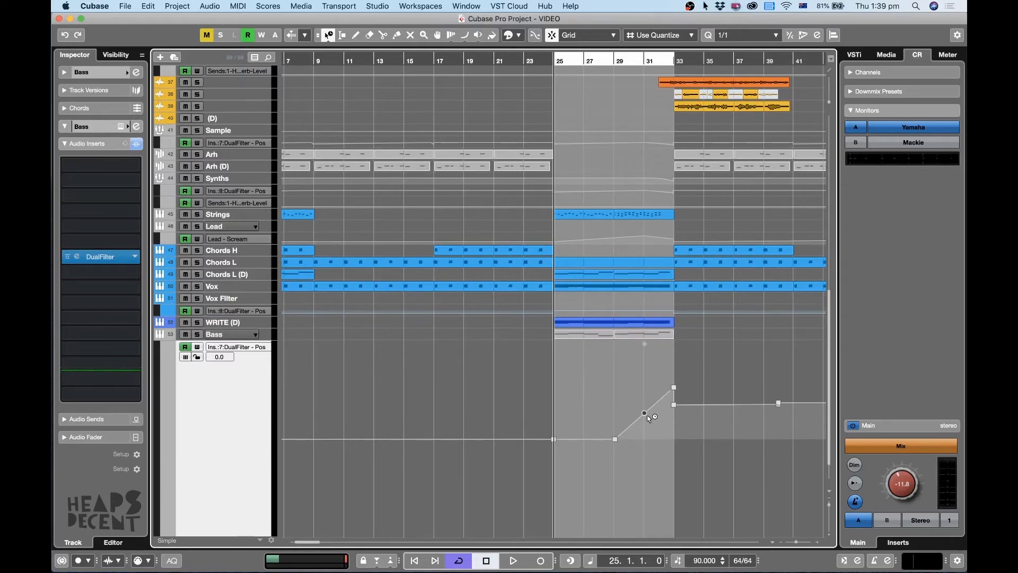
{"action": "key", "text": "g"}
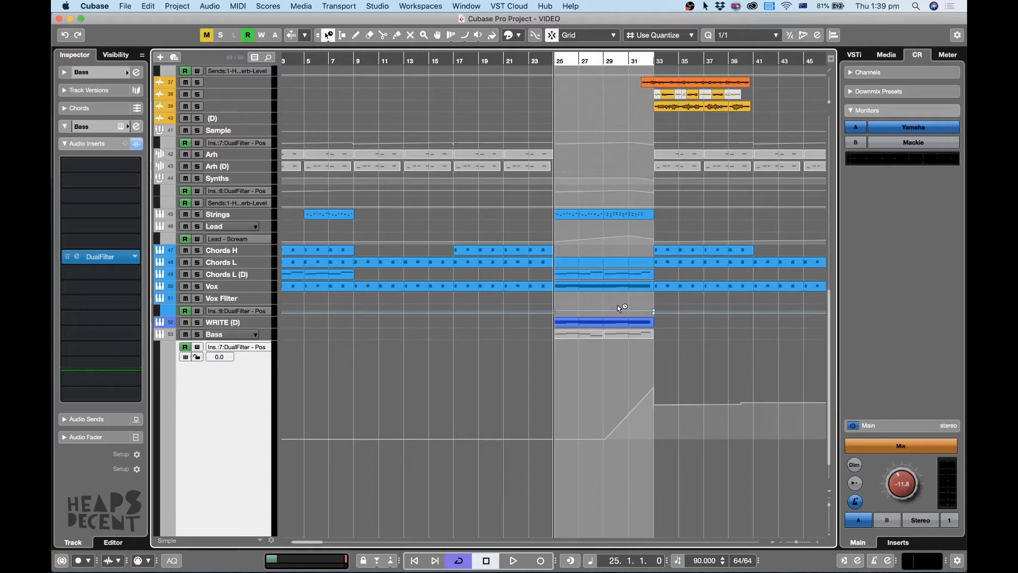
Solo the Bass track and play it from bar 25, jumping ahead to bar 29.
{"action": "left_click", "coordinate": [198, 334]}
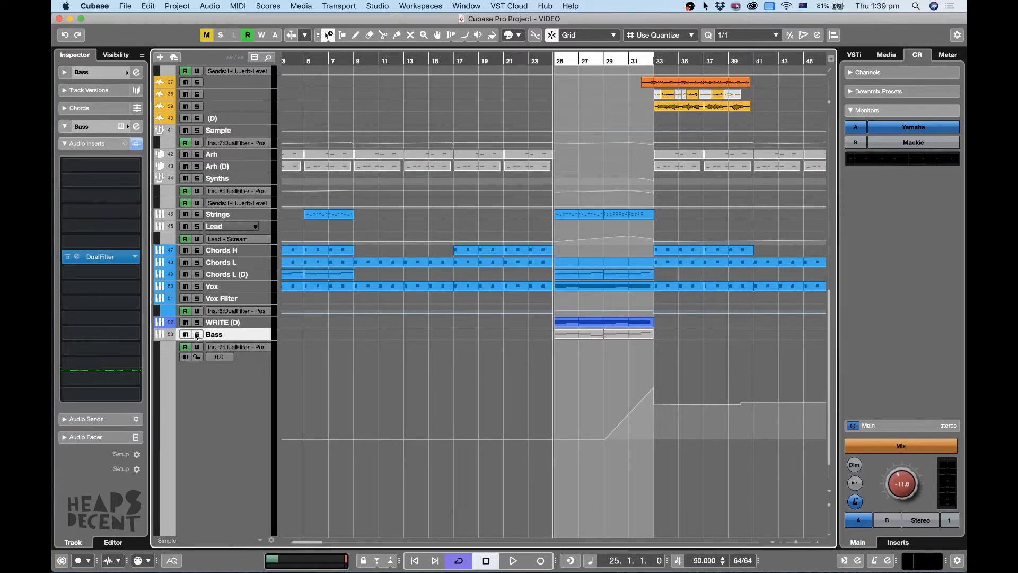
{"action": "key", "text": "space"}
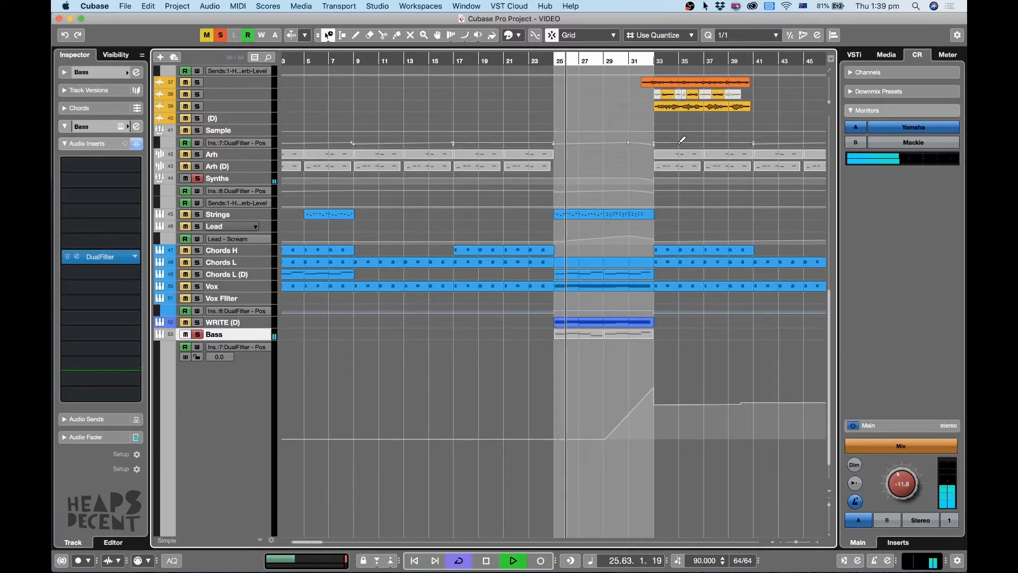
{"action": "left_click", "coordinate": [602, 62]}
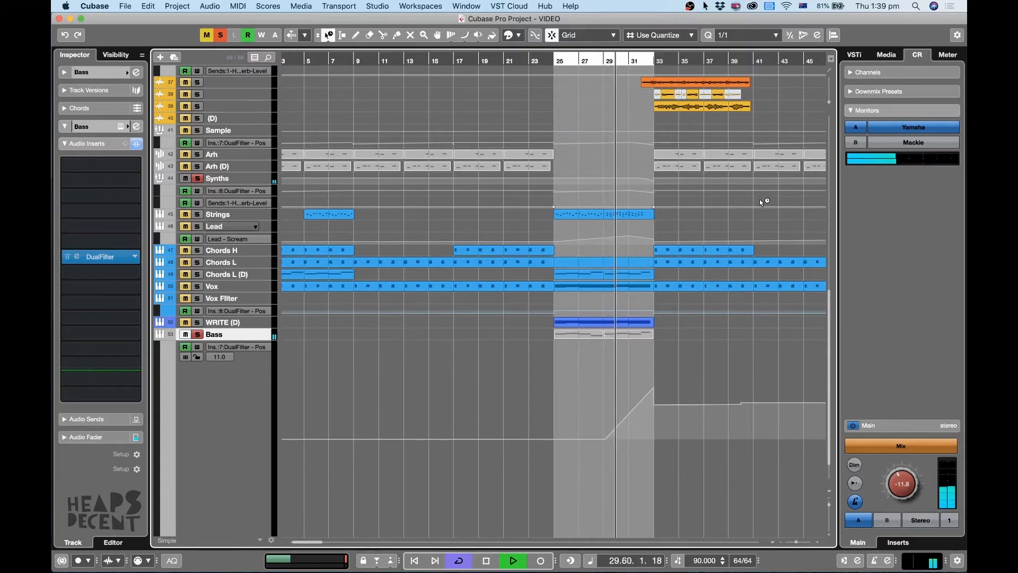
Turn off cycle playback and let the soloed Bass play through its filter rise until just before bar 33.
{"action": "key", "text": "h"}
{"action": "key", "text": "g"}
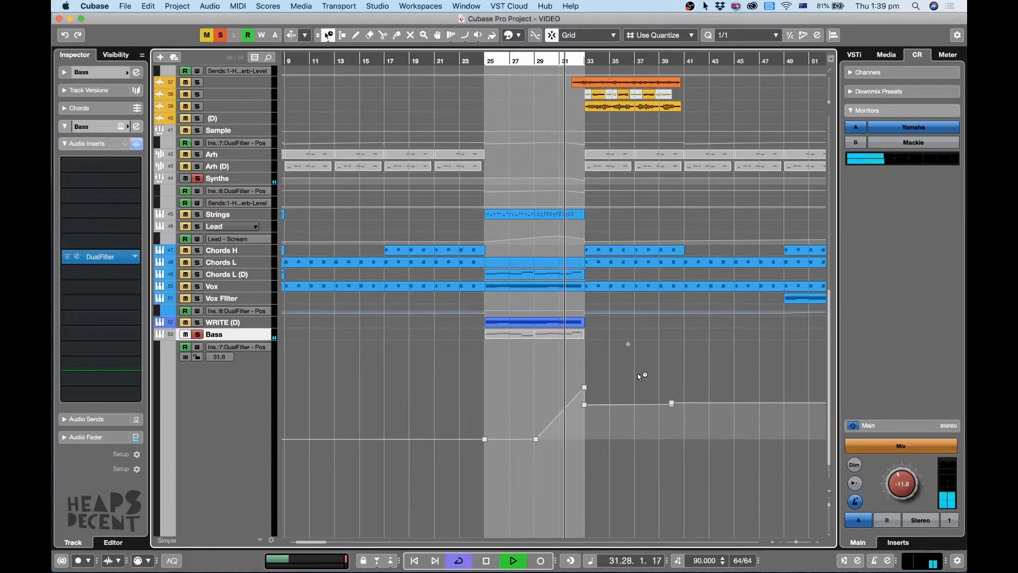
{"action": "key", "text": "slash"}
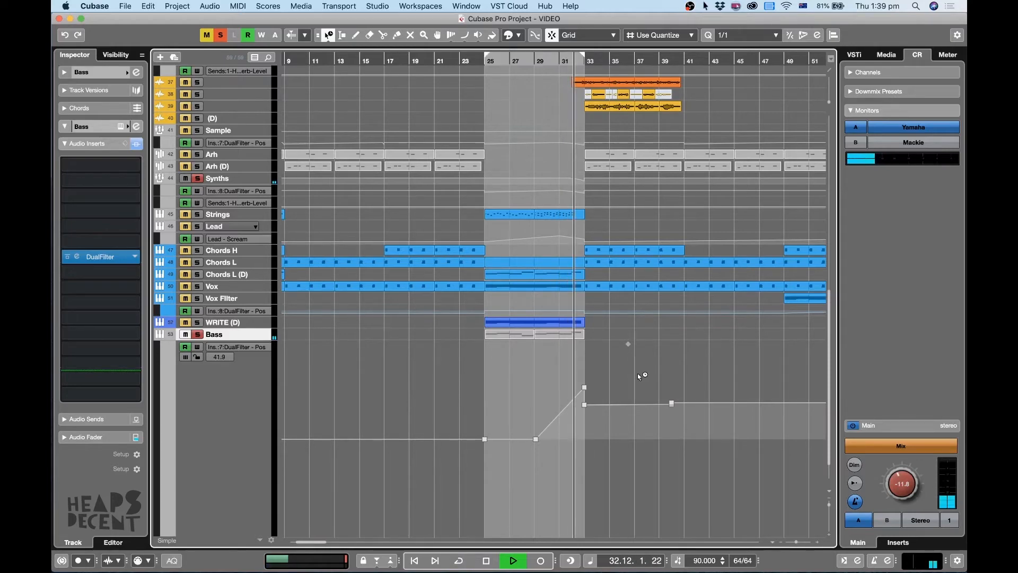
{"action": "key", "text": "space"}
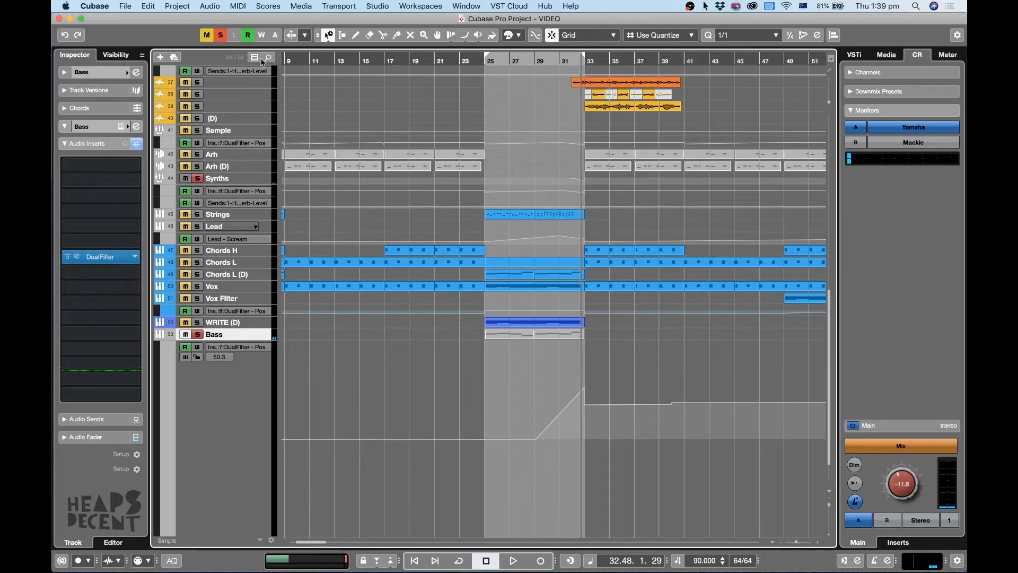
Clear the Bass solo and enlarge the Synths group, its automation lanes and the Strings track around bars 25–33.
{"action": "left_click", "coordinate": [222, 35]}
{"action": "left_click", "coordinate": [524, 61]}
{"action": "key", "text": "h"}
{"action": "key", "text": "h"}
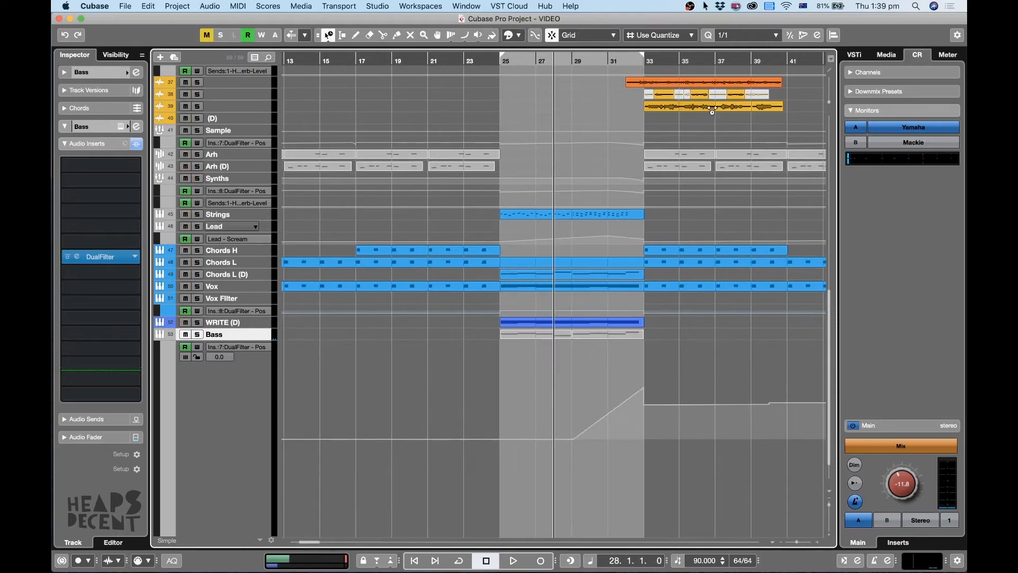
{"action": "key", "text": "g"}
{"action": "key", "text": "h"}
{"action": "left_click", "coordinate": [301, 205]}
{"action": "left_click_drag", "start_coordinate": [260, 221], "coordinate": [295, 249]}
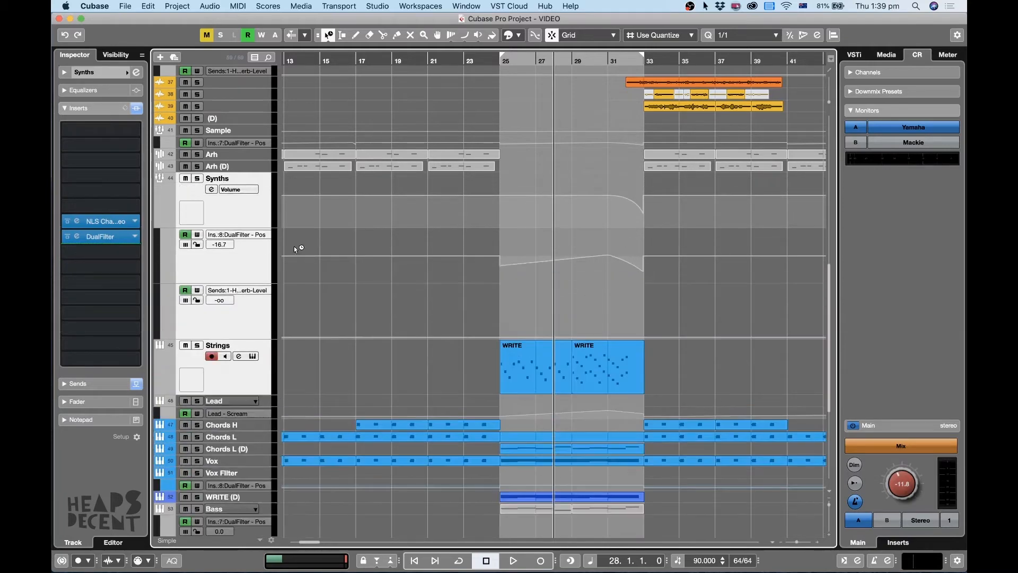
Solo the Synths group and play from bar 29 past bar 33 to hear its filter and volume automation.
{"action": "left_click", "coordinate": [197, 178]}
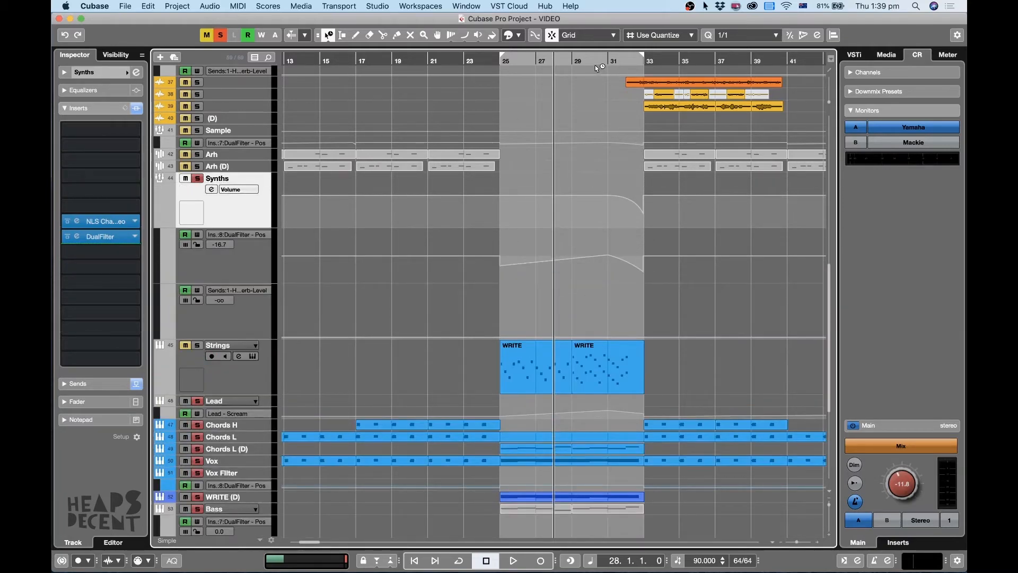
{"action": "left_click", "coordinate": [601, 65]}
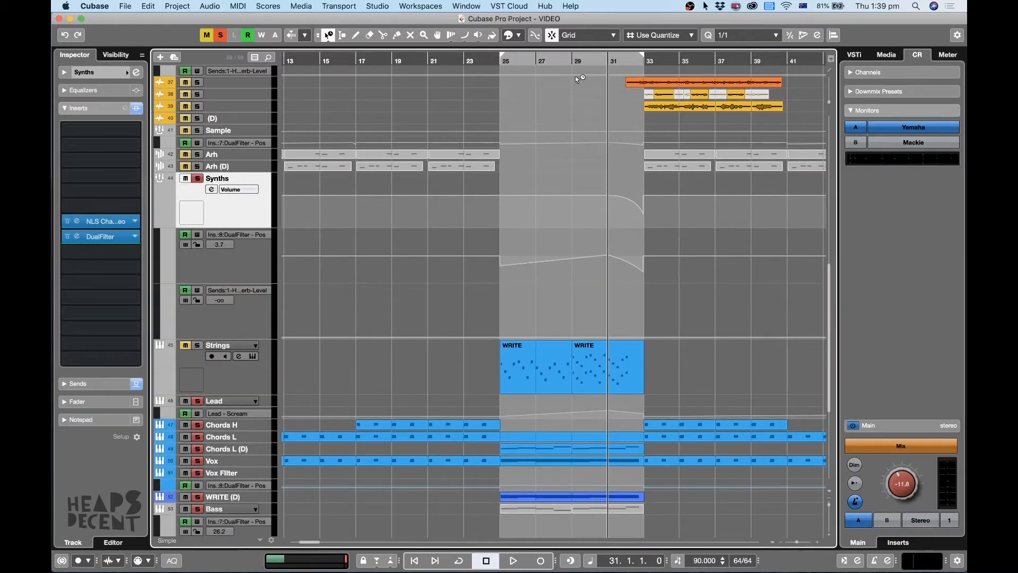
{"action": "left_click", "coordinate": [575, 64]}
{"action": "key", "text": "space"}
{"action": "key", "text": "h"}
{"action": "key", "text": "g"}
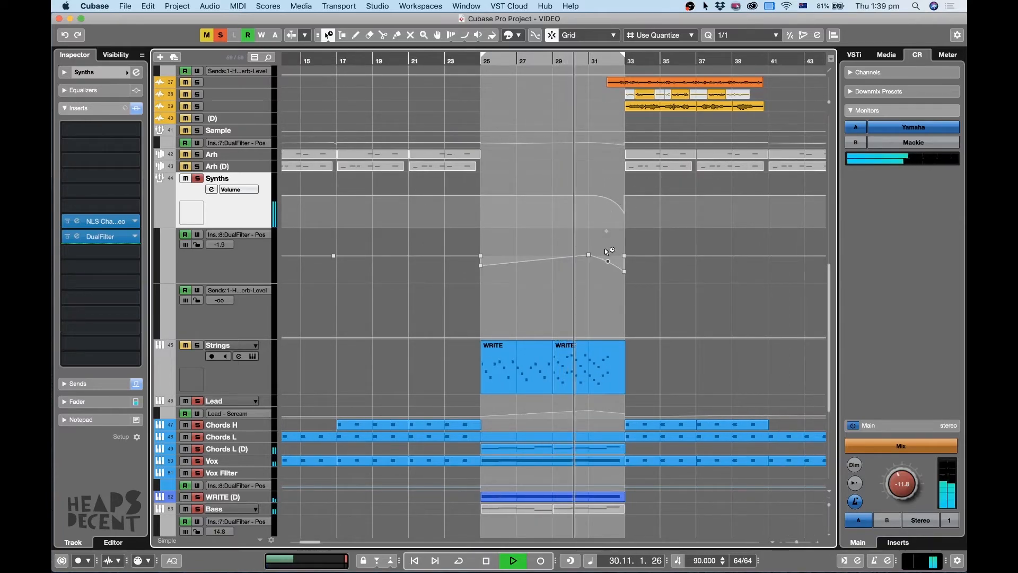
{"action": "key", "text": "g"}
{"action": "key", "text": "h"}
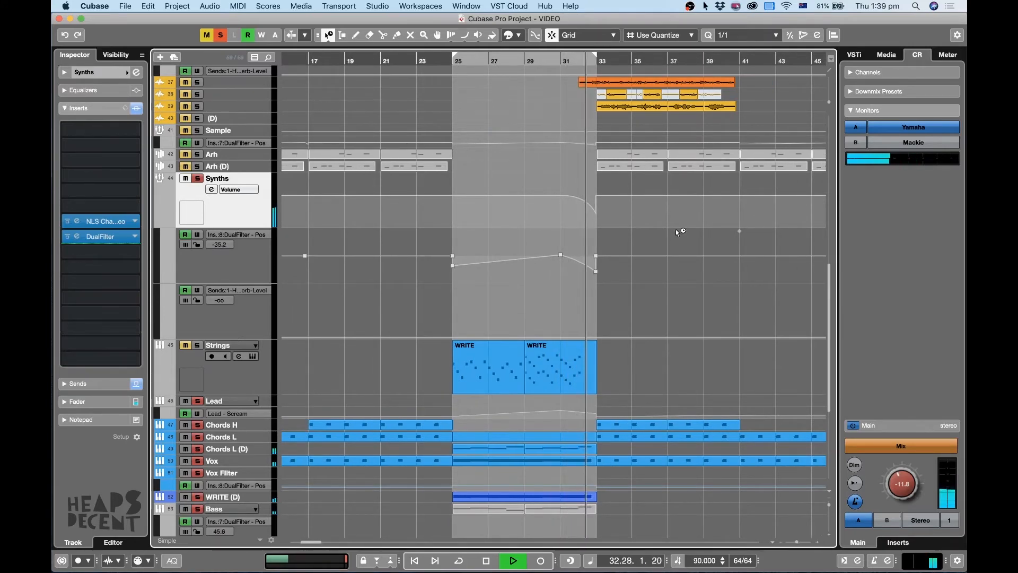
{"action": "key", "text": "space"}
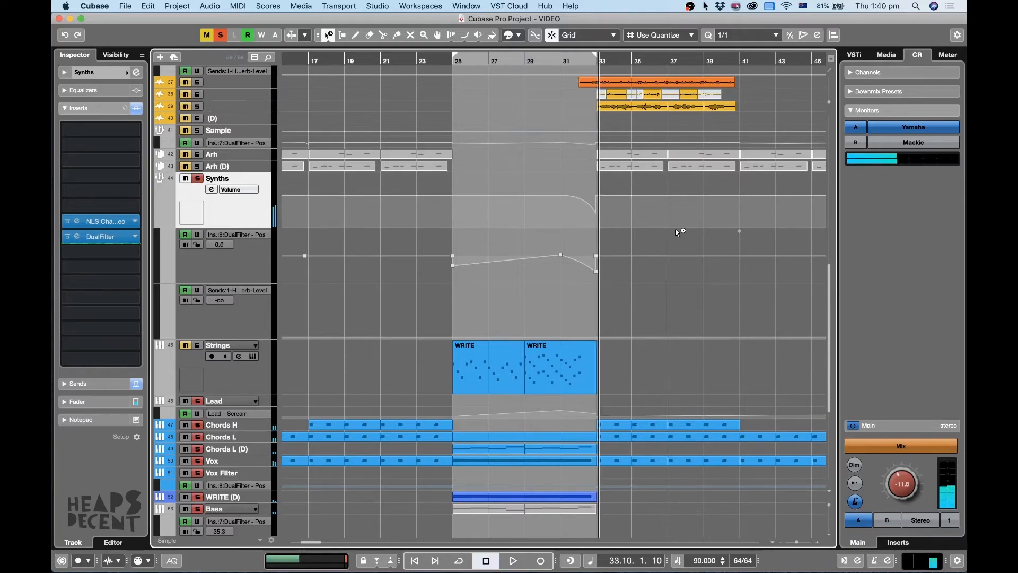
Bring the vocal tracks around bars 31–33 into view and clear the Synths solo.
{"action": "left_click", "coordinate": [559, 58]}
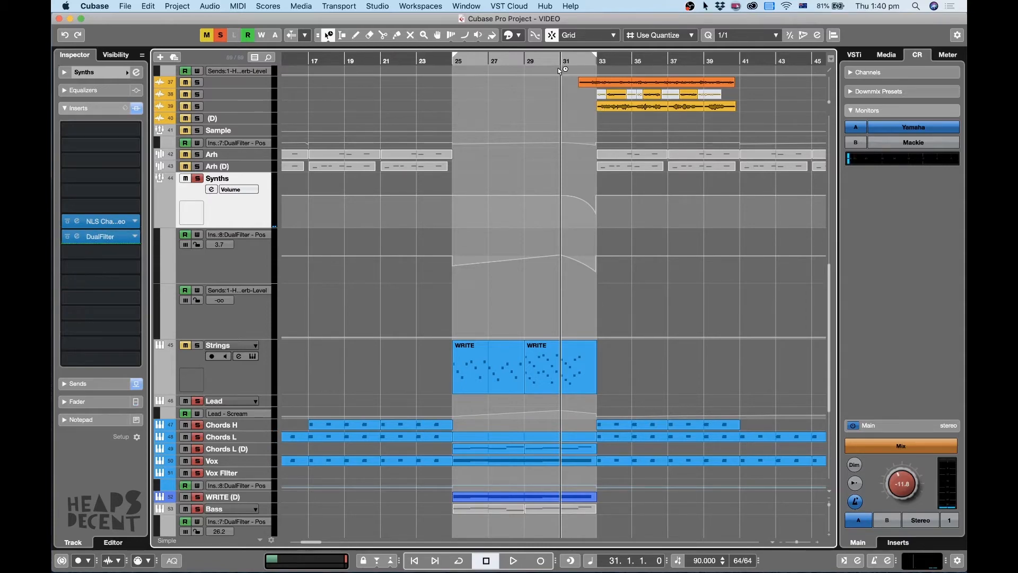
{"action": "scroll", "coordinate": [642, 113], "scroll_direction": "up", "scroll_amount": 5}
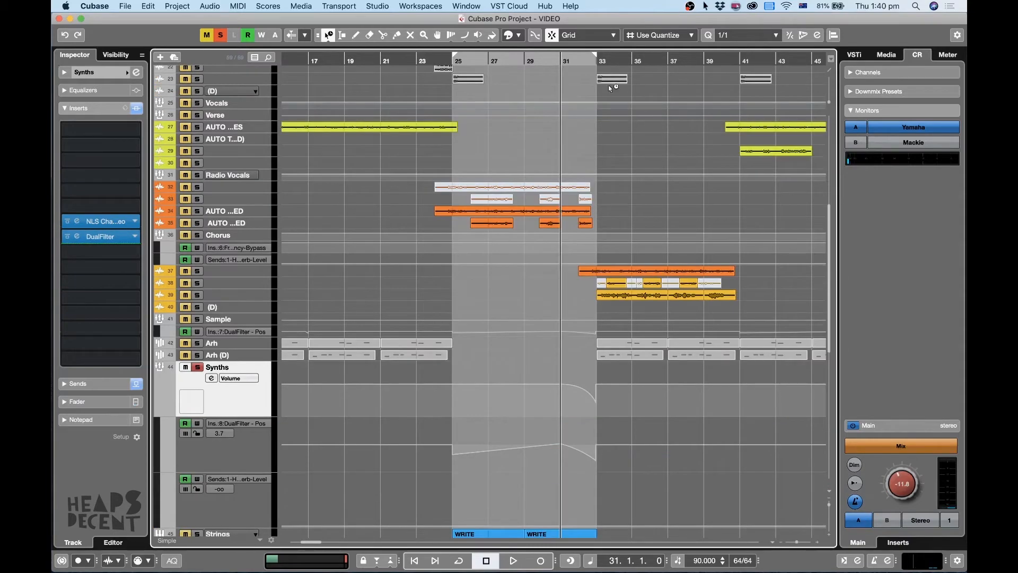
{"action": "left_click", "coordinate": [570, 62]}
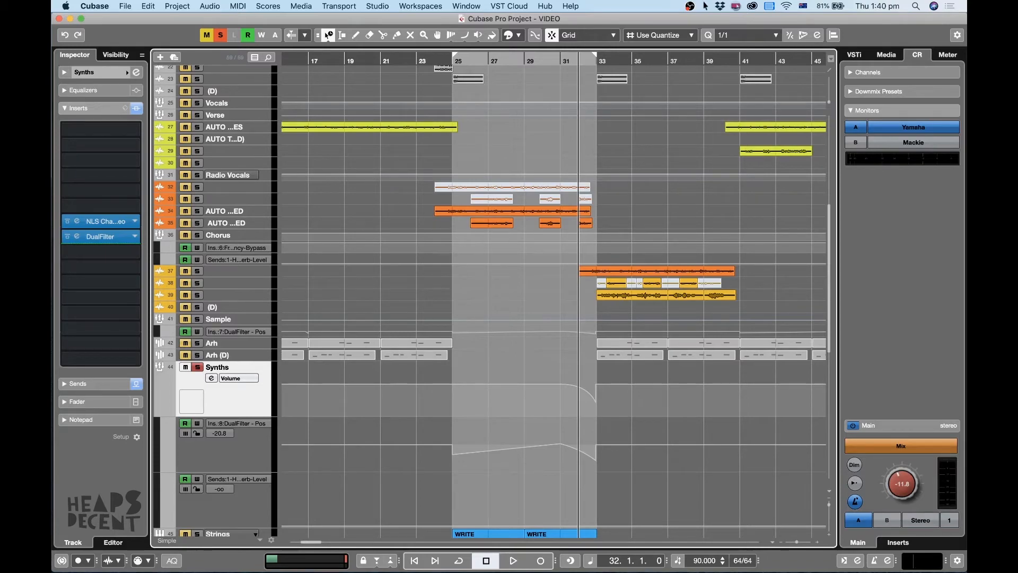
{"action": "left_click", "coordinate": [222, 38]}
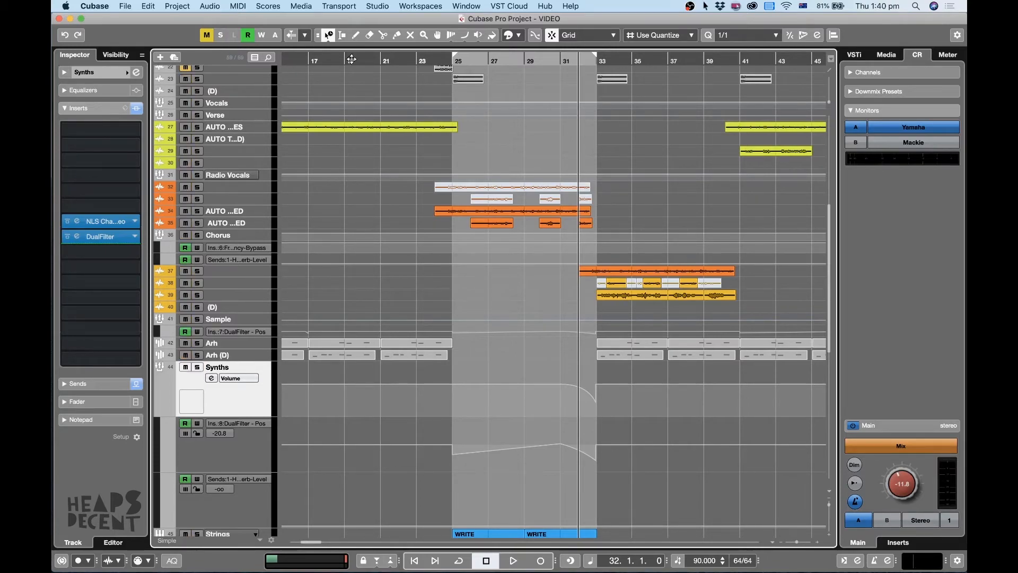
Play the full mix from bar 31 through the chorus entry at bar 33 and stop around bar 34.
{"action": "left_click", "coordinate": [560, 59]}
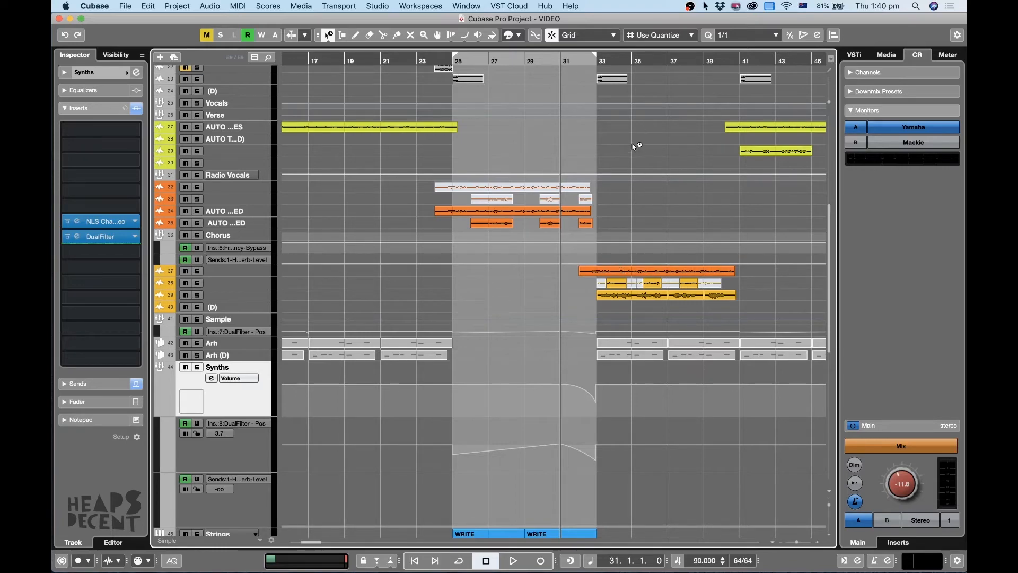
{"action": "key", "text": "space"}
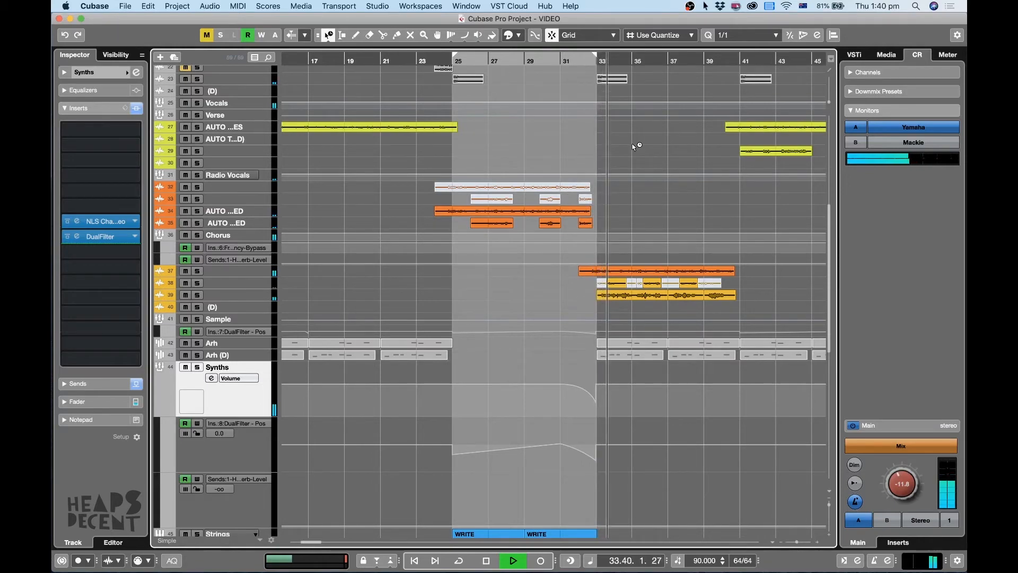
{"action": "key", "text": "space"}
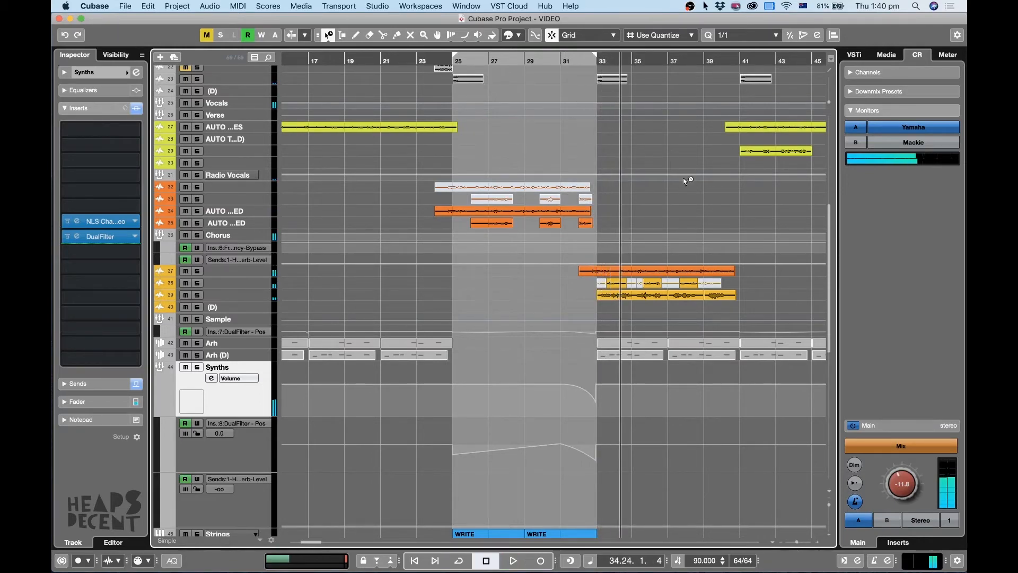
Examine the vocal overlap at bar 32 up close and play the full mix again from bar 31.
{"action": "left_click", "coordinate": [582, 61]}
{"action": "key", "text": "h"}
{"action": "key", "text": "h"}
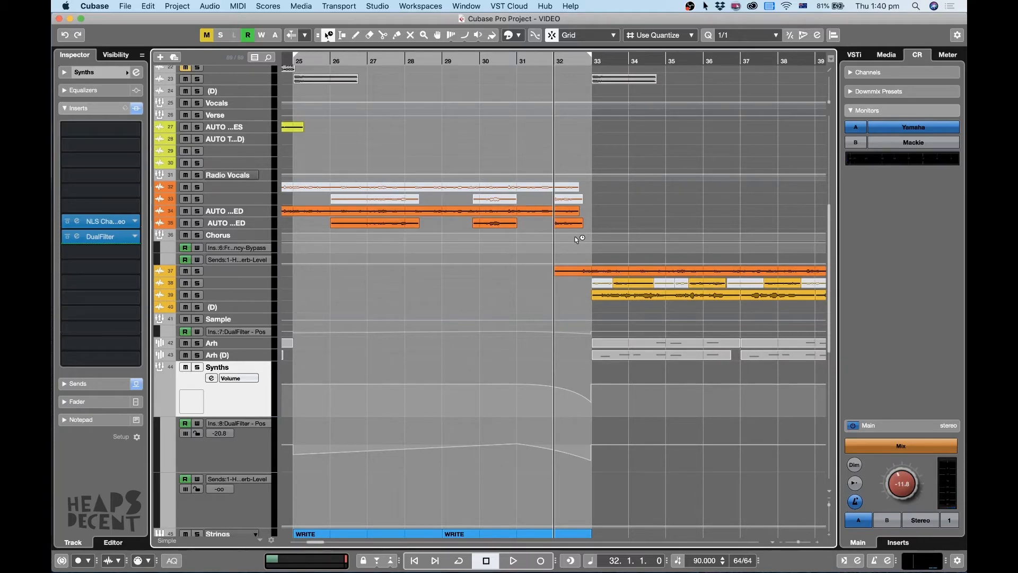
{"action": "key", "text": "g"}
{"action": "key", "text": "space"}
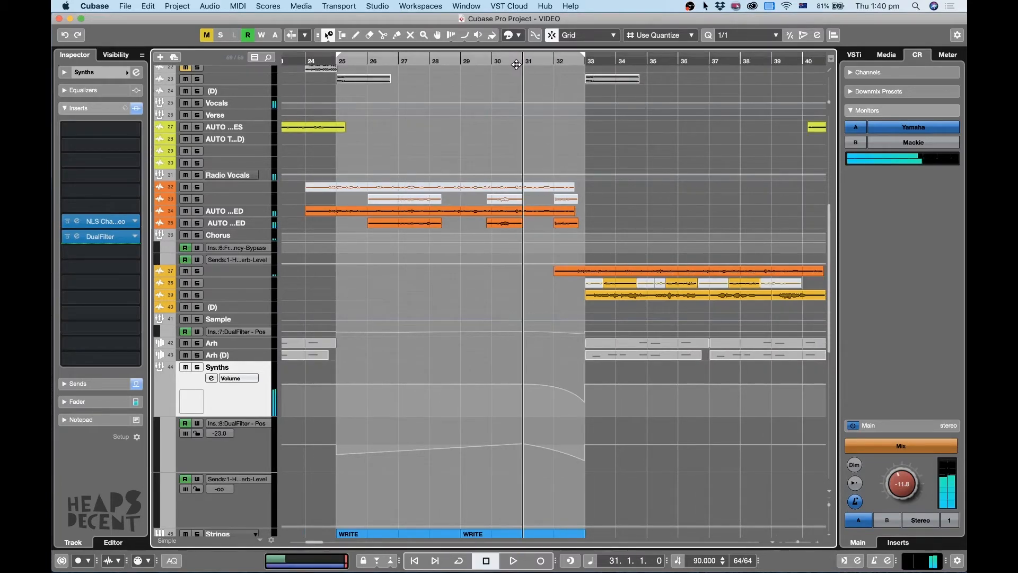
{"action": "key", "text": "g"}
{"action": "key", "text": "g"}
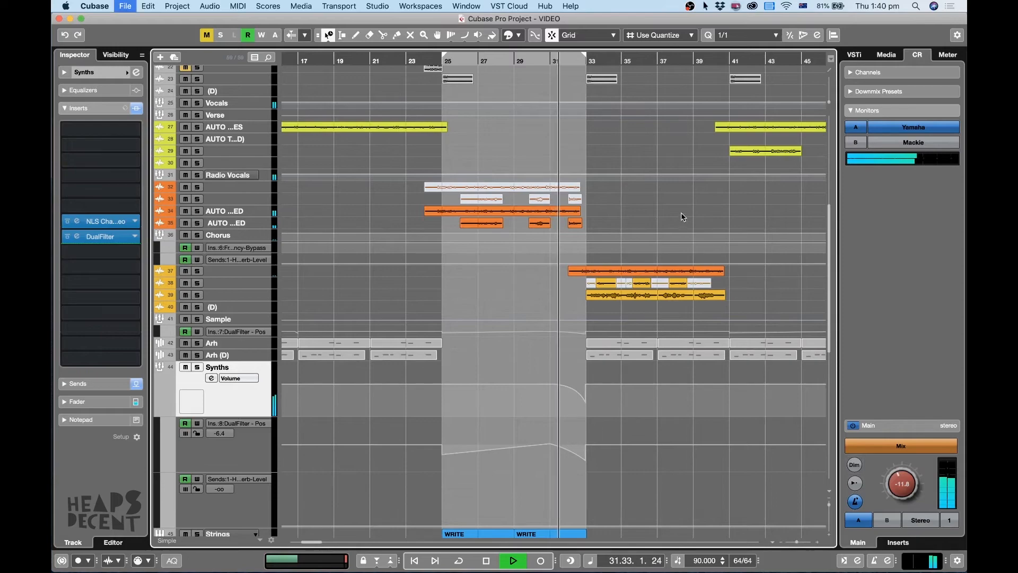
Switch the Object Selection tool back to Normal Sizing.
{"action": "key", "text": "1"}
{"action": "key", "text": "1"}
{"action": "key", "text": "1"}
{"action": "key", "text": "1"}
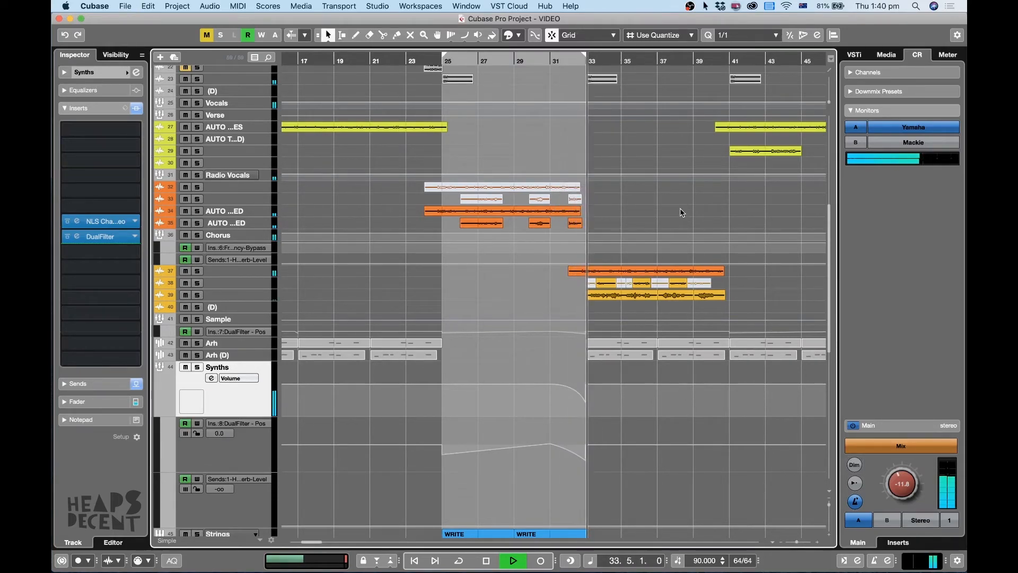
Shrink the Synths group and its lanes, stop playback around bar 35, and bring the whole arrangement into view.
{"action": "key", "text": "g"}
{"action": "key", "text": "g"}
{"action": "key", "text": "g"}
{"action": "key", "text": "g"}
{"action": "key", "text": "g"}
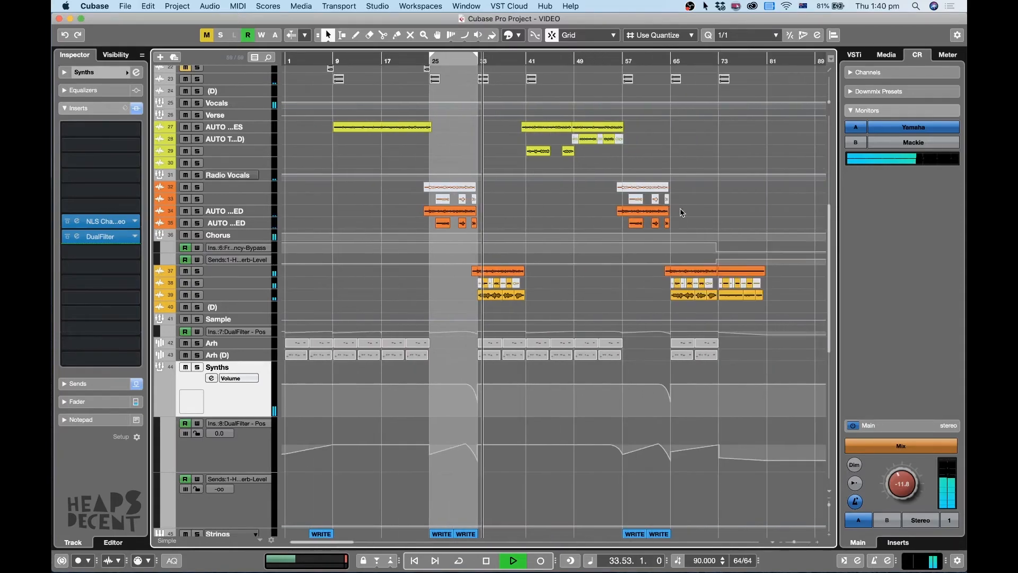
{"action": "key", "text": "z"}
{"action": "key", "text": "z"}
{"action": "key", "text": "g"}
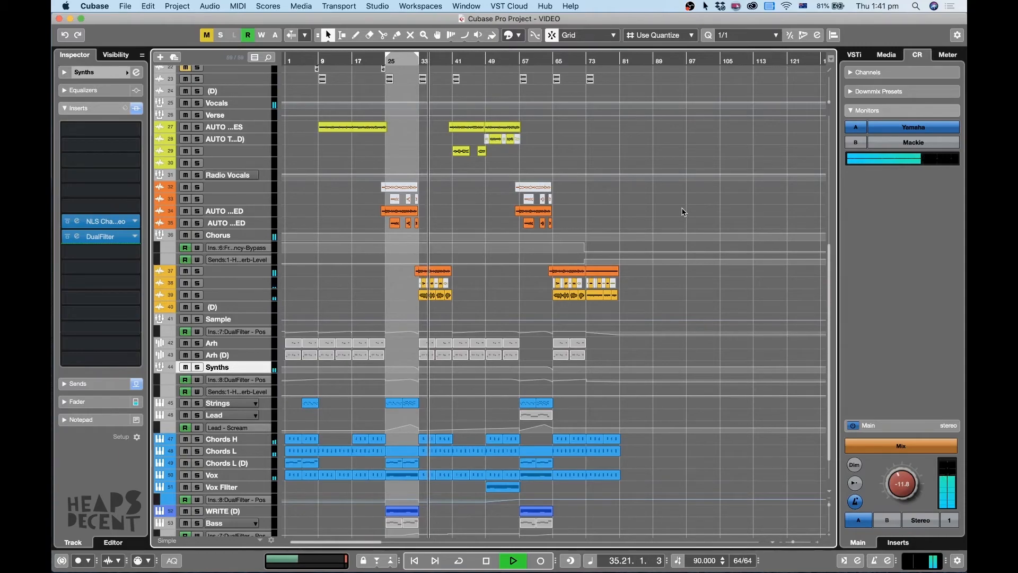
{"action": "key", "text": "space"}
{"action": "scroll", "coordinate": [684, 305], "scroll_direction": "down", "scroll_amount": 2}
{"action": "key", "text": "h"}
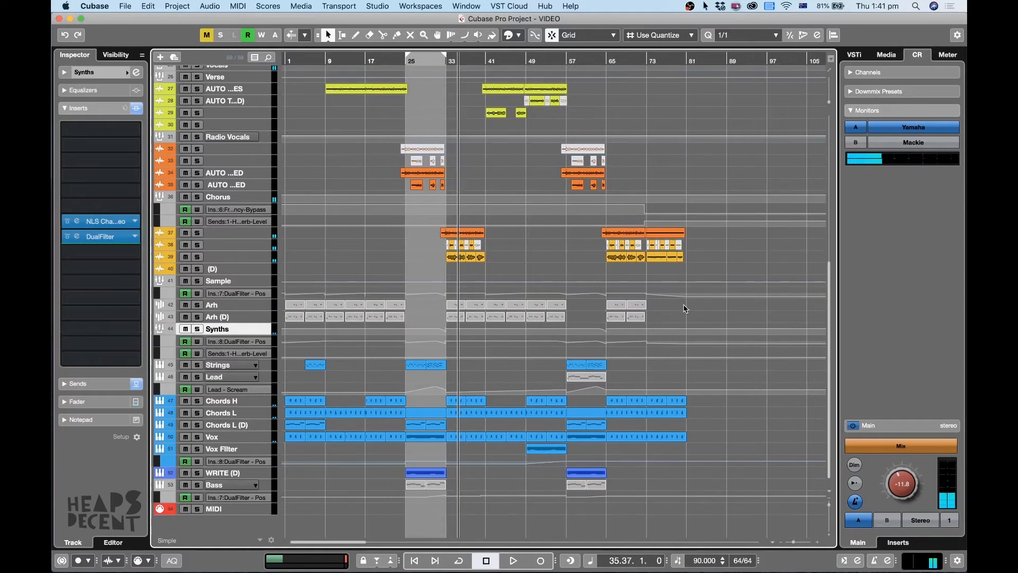
Open the MixConsole and show the Stereo Out channel's Solid Bus Comp and Limiter inserts side by side.
{"action": "key", "text": "z"}
{"action": "key", "text": "z"}
{"action": "scroll", "coordinate": [349, 321], "scroll_direction": "up", "scroll_amount": 8}
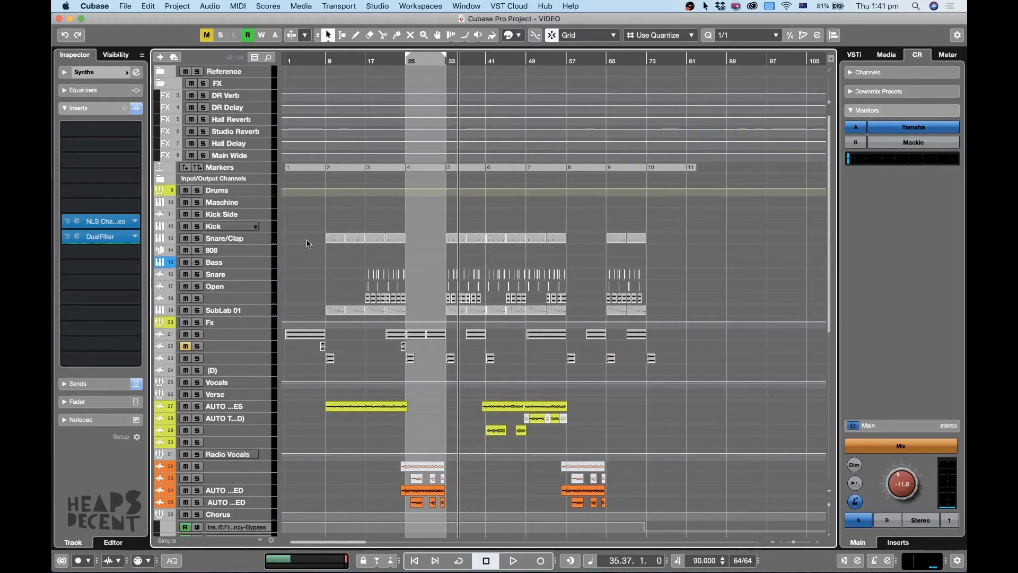
{"action": "scroll", "coordinate": [407, 314], "scroll_direction": "down", "scroll_amount": 4}
{"action": "scroll", "coordinate": [407, 314], "scroll_direction": "up", "scroll_amount": 4}
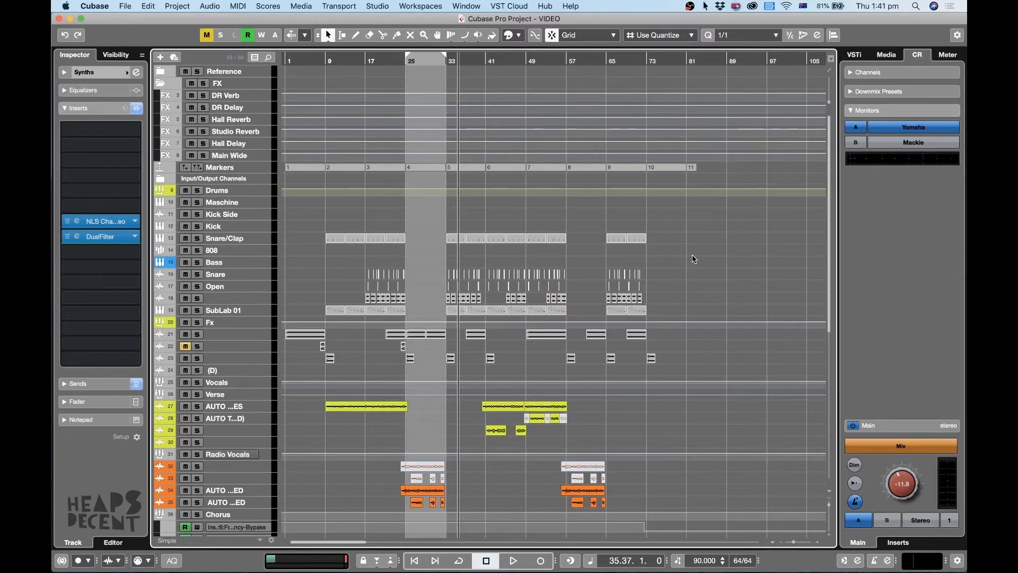
{"action": "key", "text": "F3"}
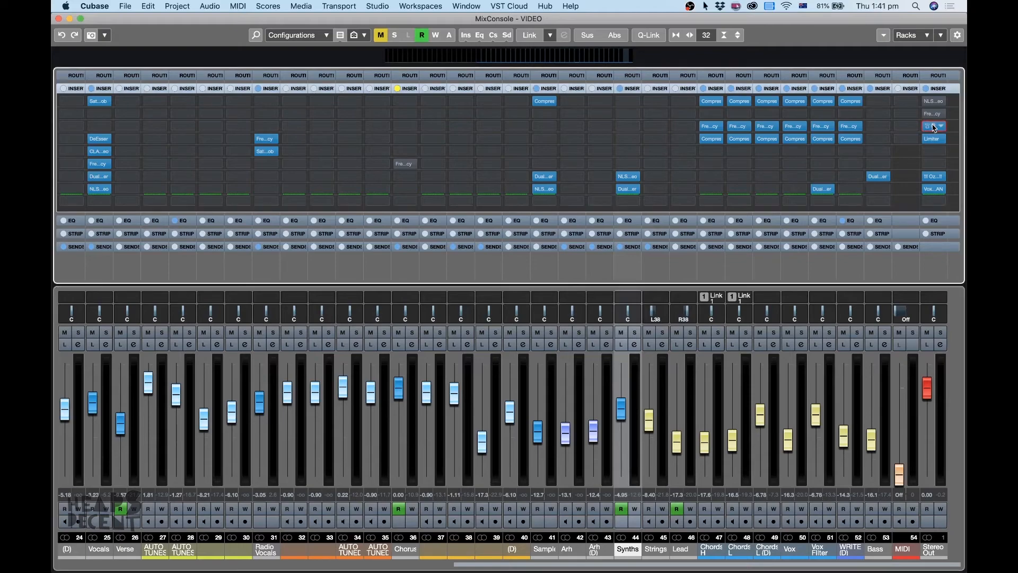
{"action": "left_click", "coordinate": [934, 126]}
{"action": "left_click", "coordinate": [934, 140]}
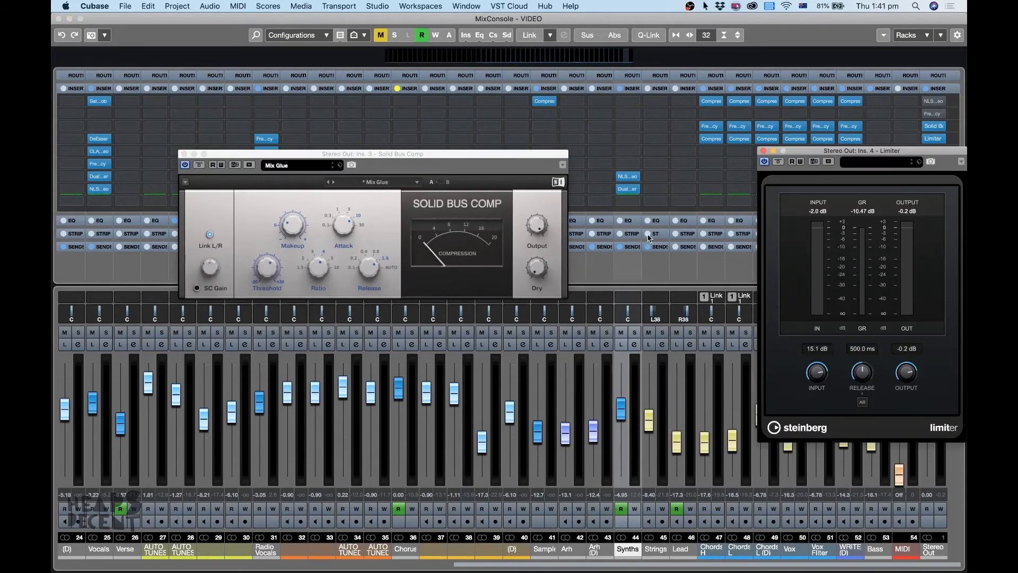
{"action": "left_click_drag", "start_coordinate": [869, 154], "coordinate": [716, 163]}
Play the mix and raise the Stereo Out Limiter's input gain to 15.6 dB.
{"action": "key", "text": "space"}
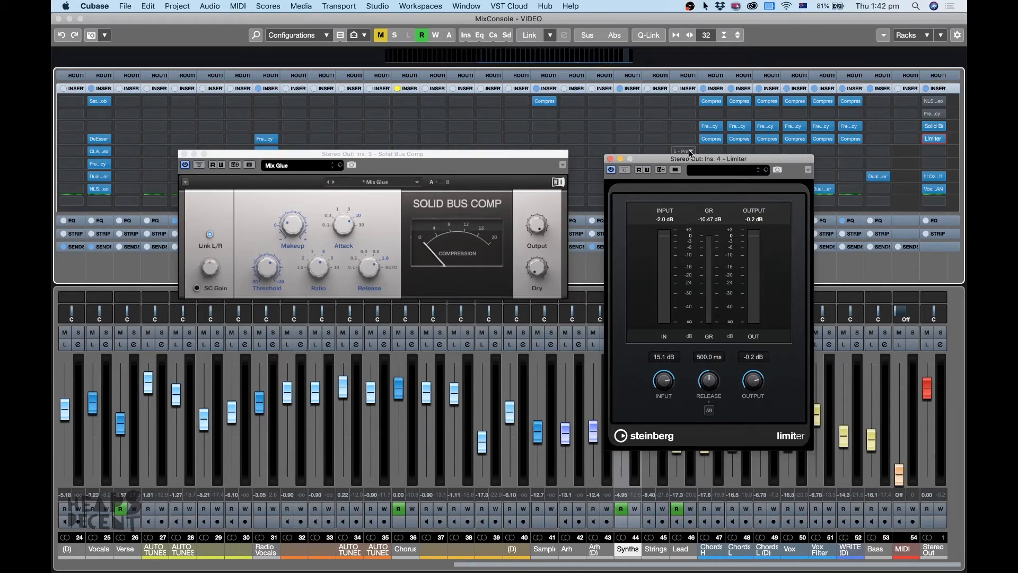
{"action": "left_click_drag", "start_coordinate": [685, 157], "coordinate": [666, 153]}
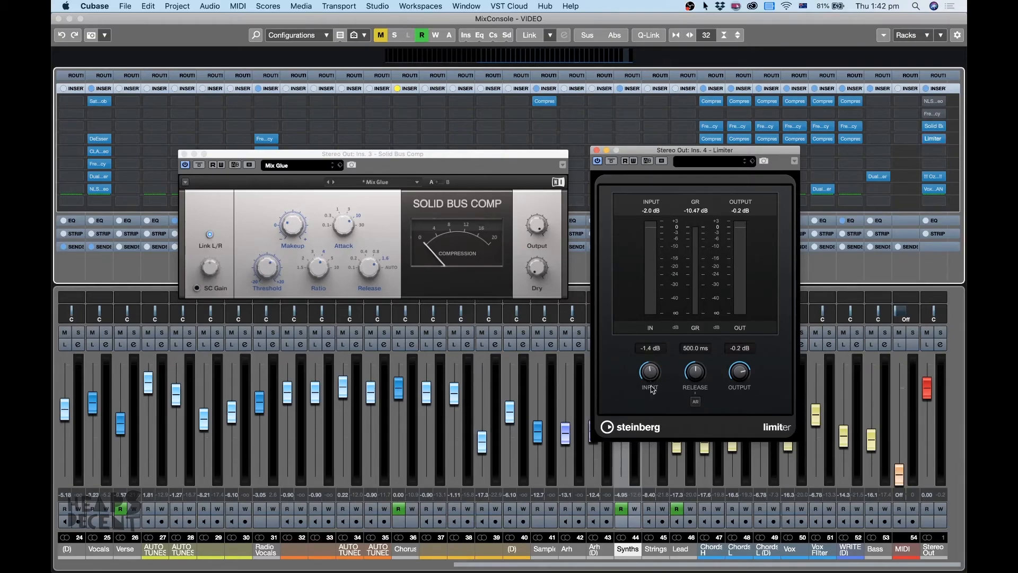
{"action": "key", "text": "space"}
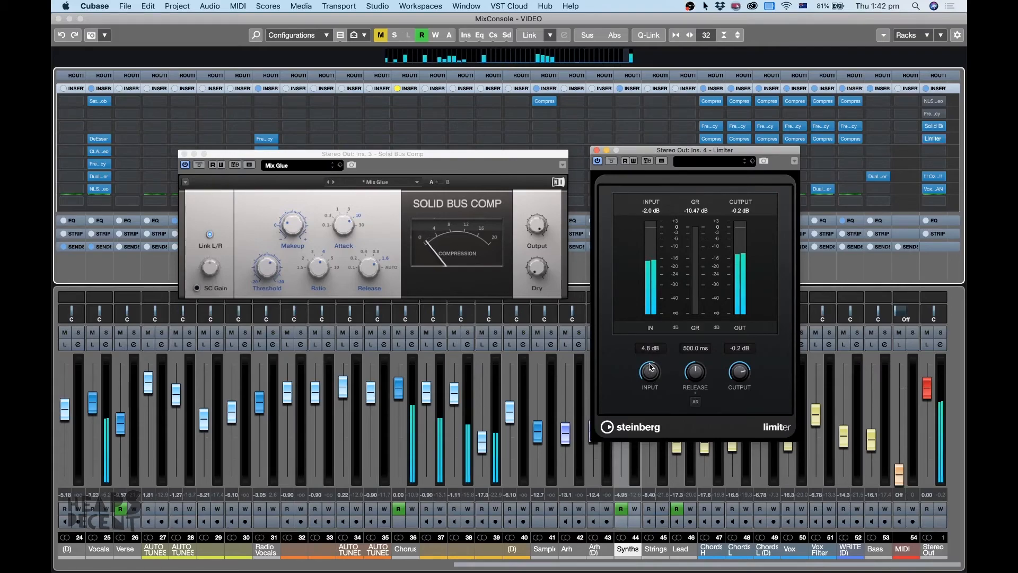
{"action": "left_click_drag", "start_coordinate": [650, 367], "coordinate": [651, 363]}
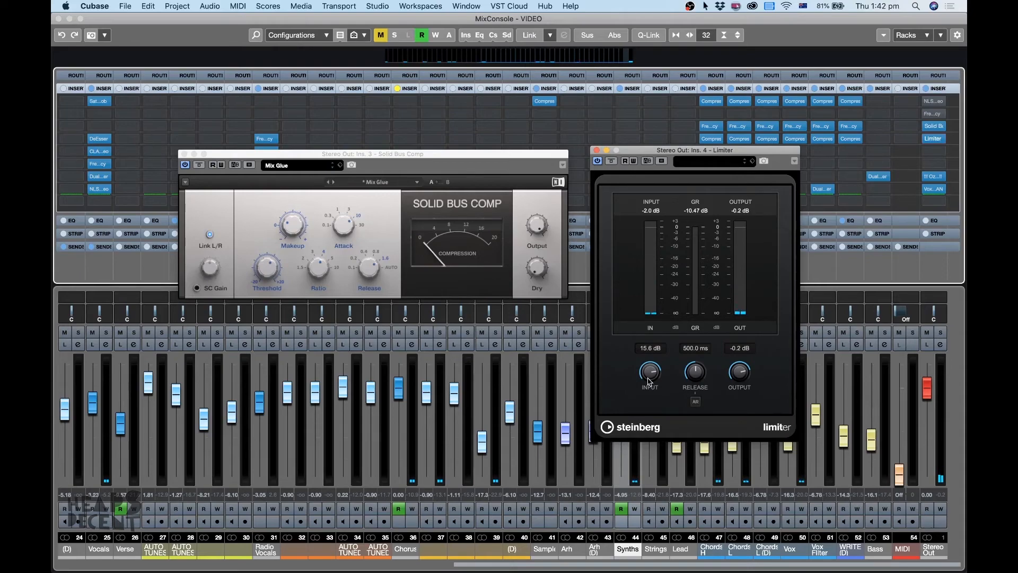
Close the Limiter and Solid Bus Comp windows and return from the MixConsole to the project arrangement.
{"action": "left_click", "coordinate": [596, 151]}
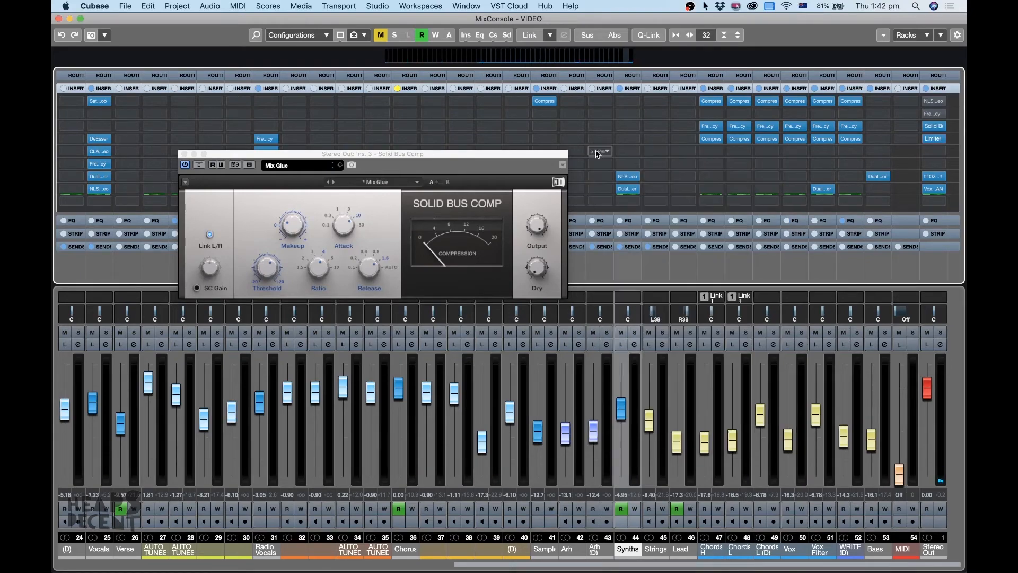
{"action": "left_click", "coordinate": [184, 154]}
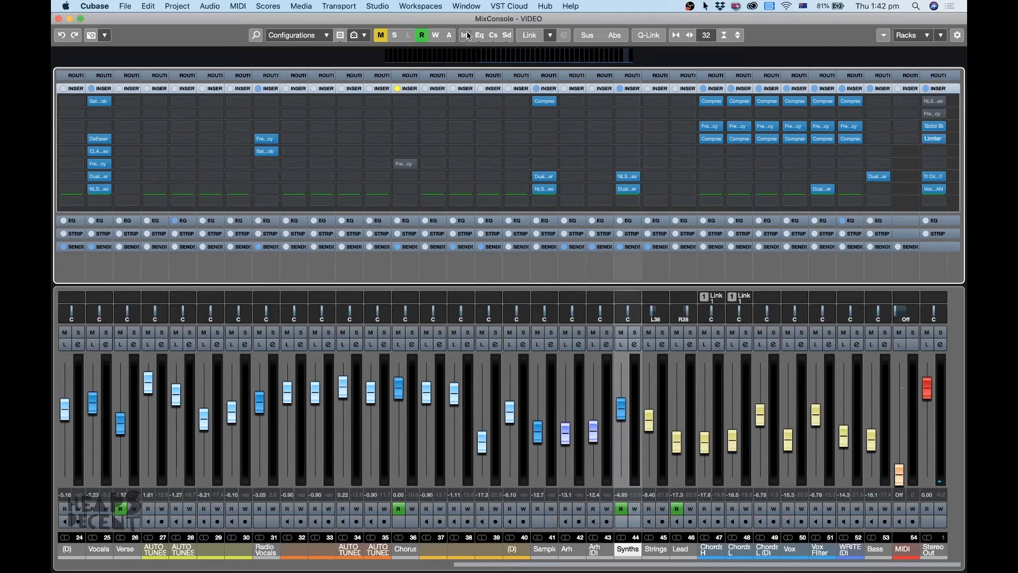
{"action": "key", "text": "F3"}
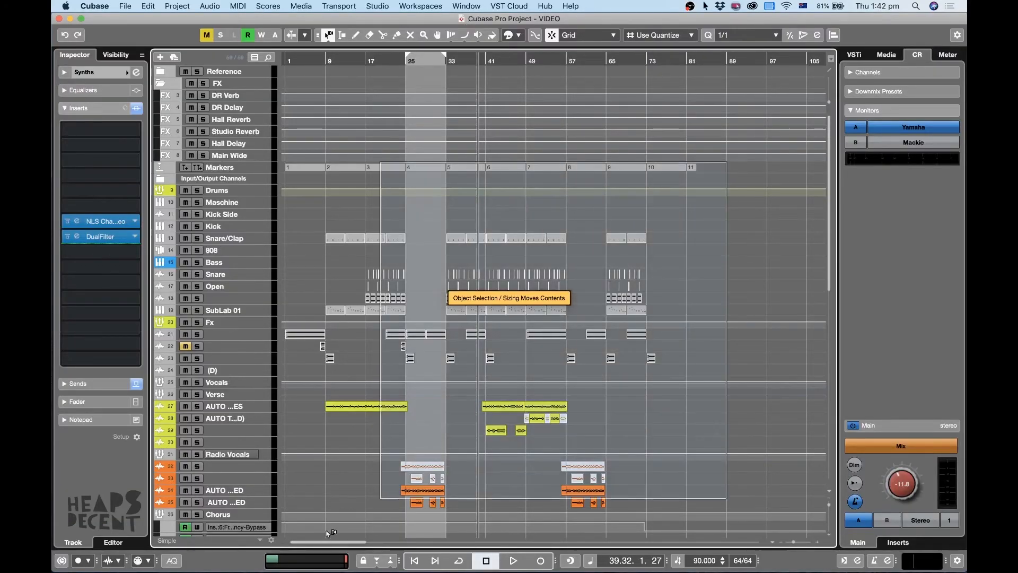
Set the cycle range to span the whole arrangement and play the full song from bar 1 to about bar 80.
{"action": "scroll", "coordinate": [249, 454], "scroll_direction": "down", "scroll_amount": 10}
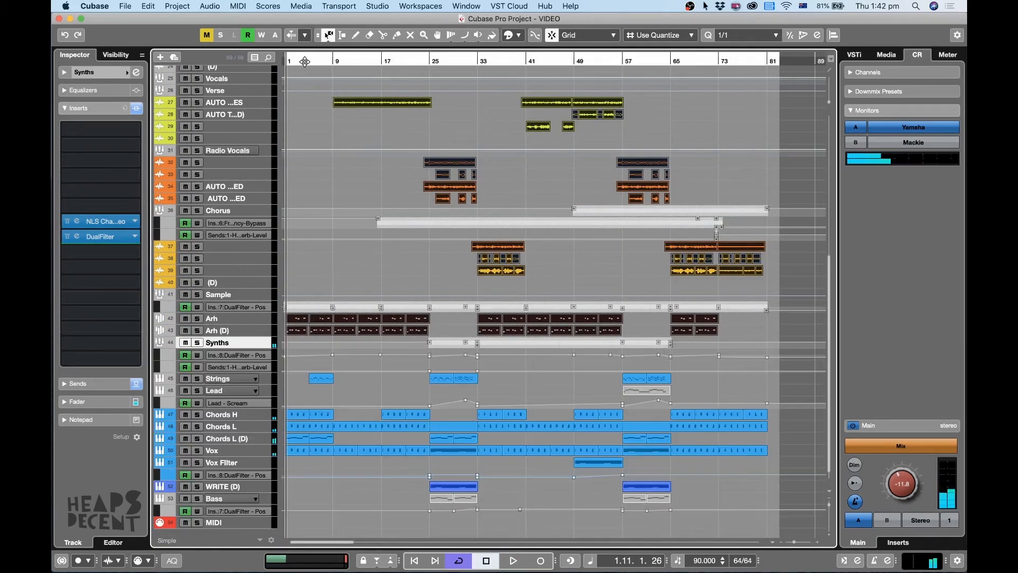
{"action": "key", "text": "period"}
{"action": "key", "text": "space"}
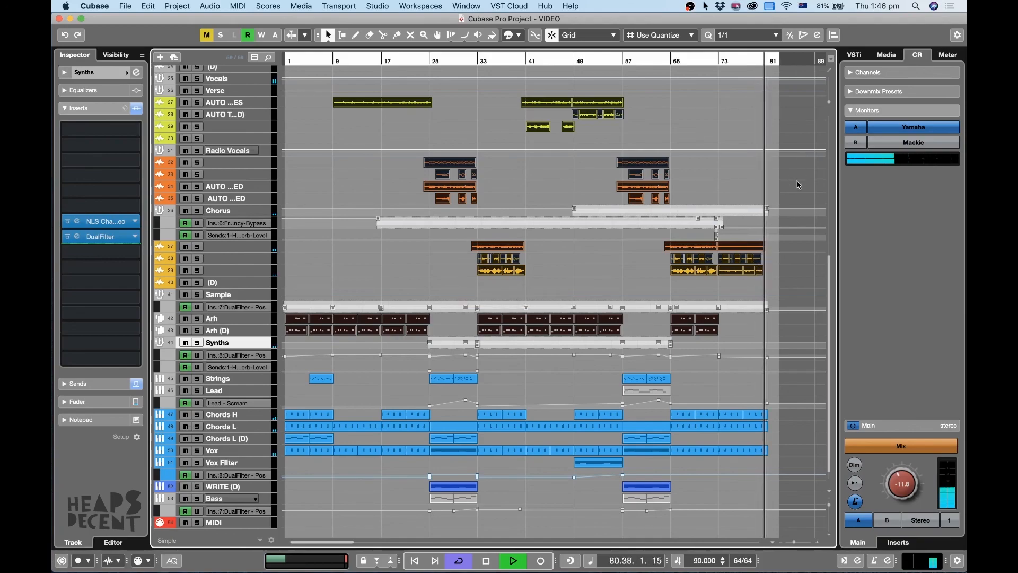
Let playback cycle back to bar 1, stop it, and fit the whole arrangement in view.
{"action": "key", "text": "g"}
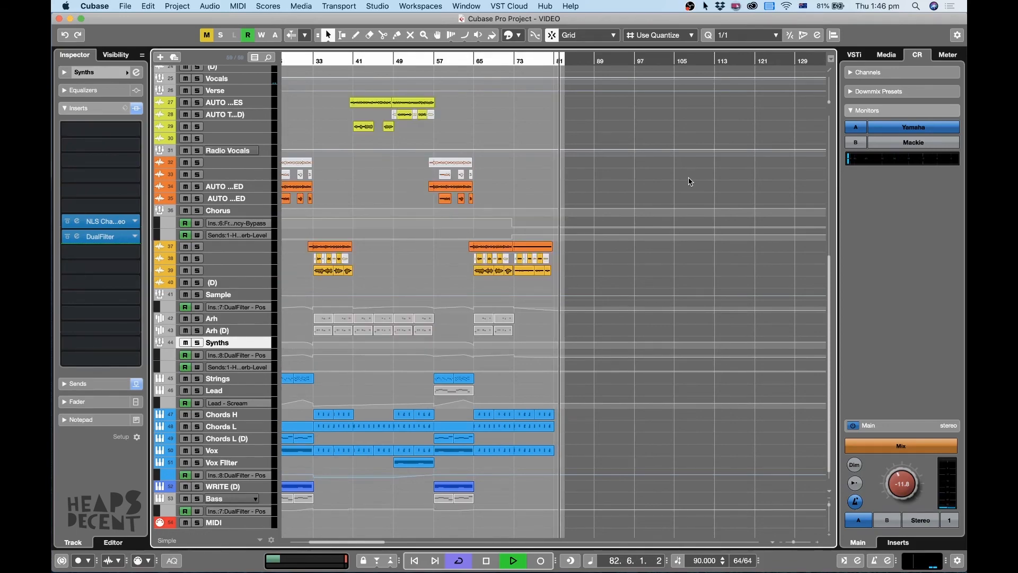
{"action": "key", "text": "g"}
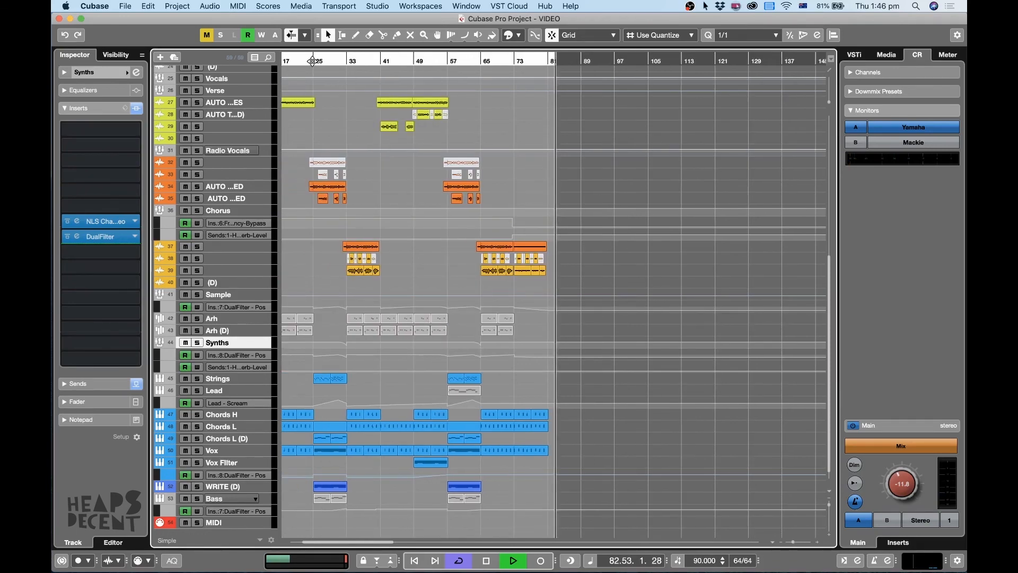
{"action": "key", "text": "h"}
{"action": "key", "text": "space"}
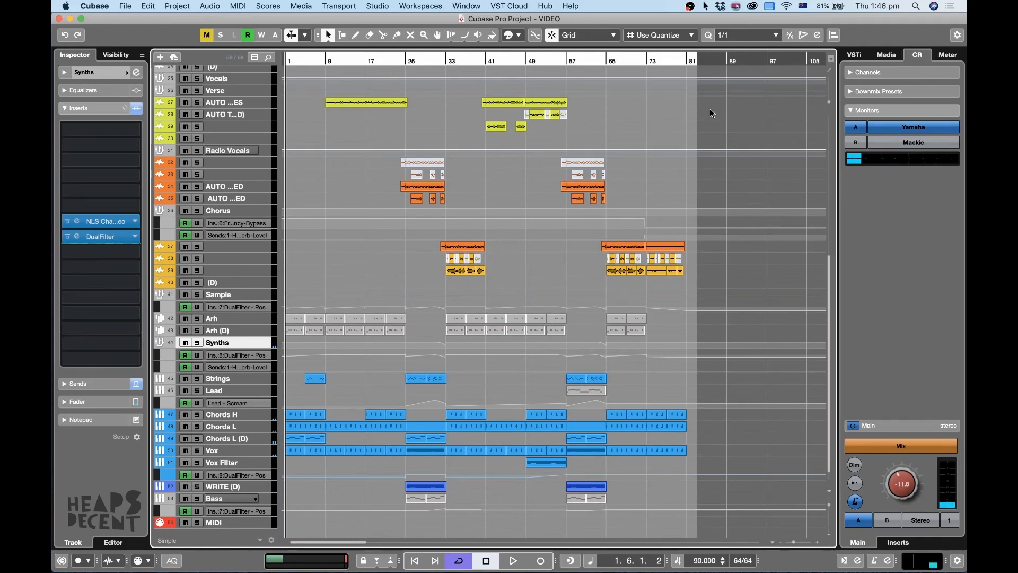
{"action": "key", "text": "h"}
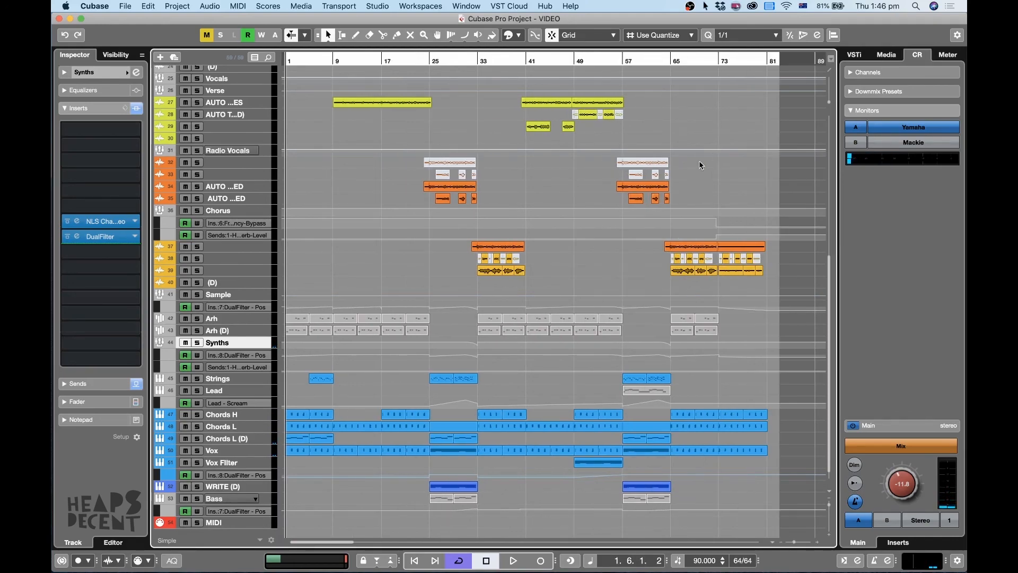